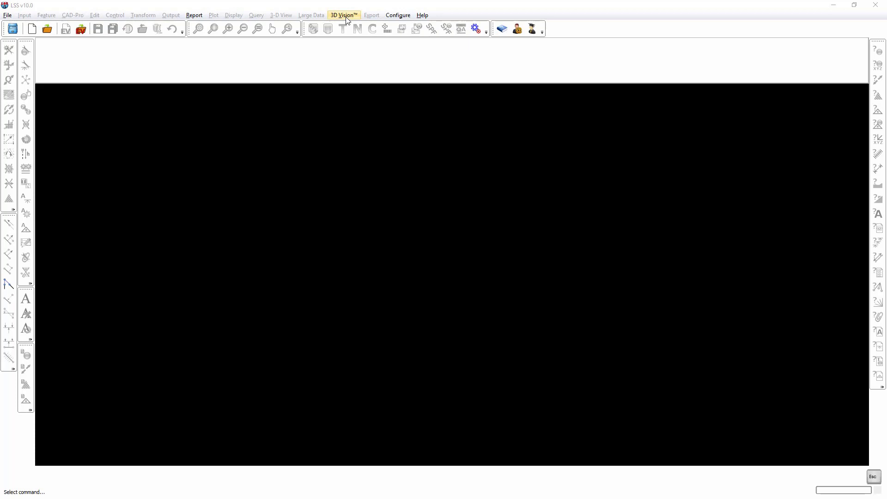
- Run 3D Vision from LSS and arrange both windows side by side with Split Display
click(346, 17)
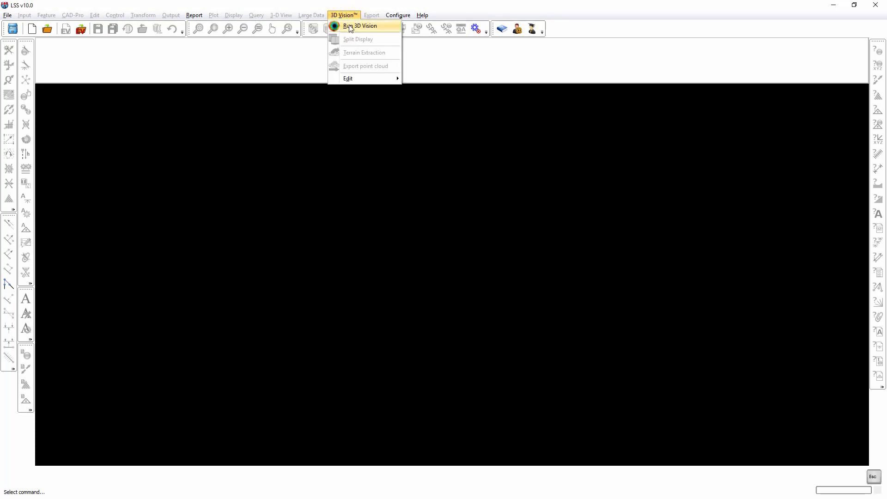
click(351, 27)
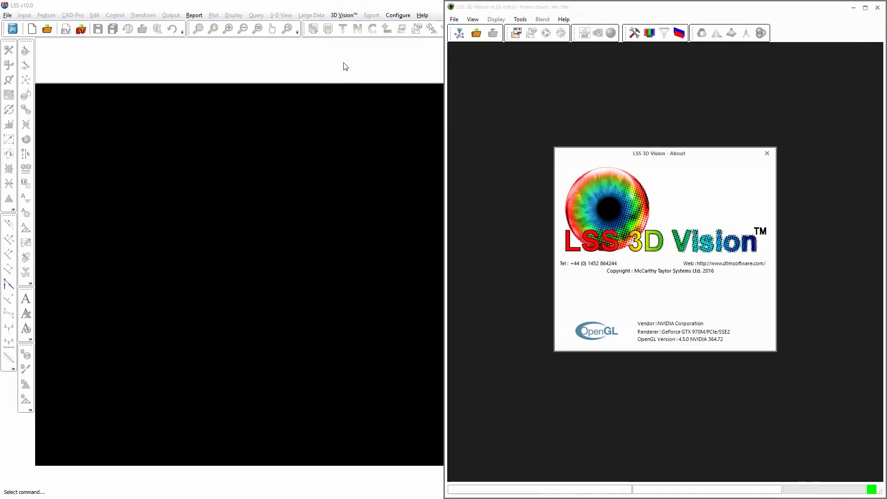
click(343, 64)
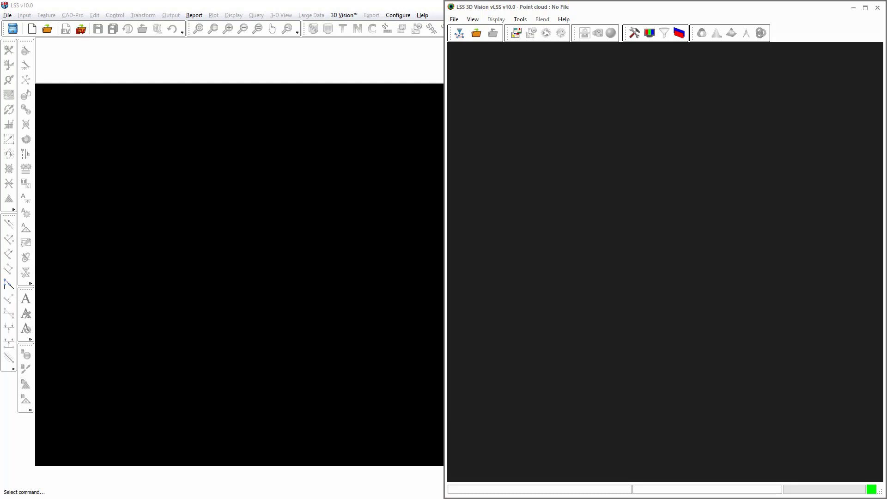
click(383, 71)
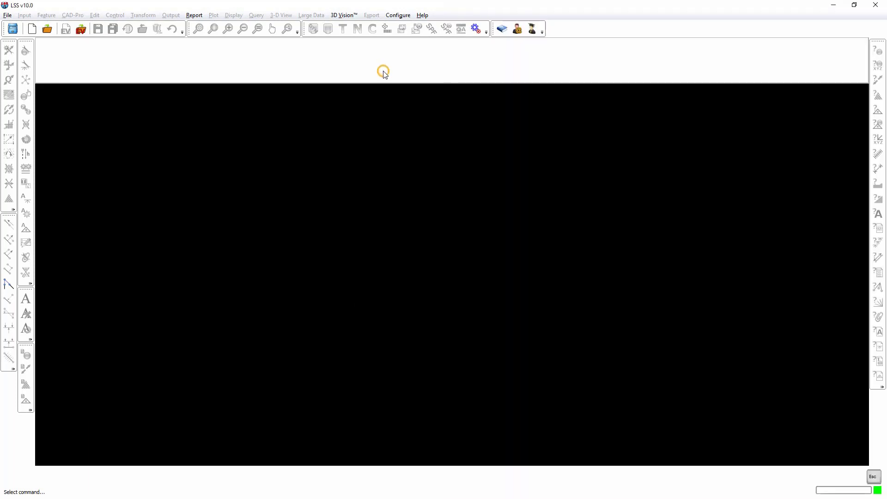
click(348, 17)
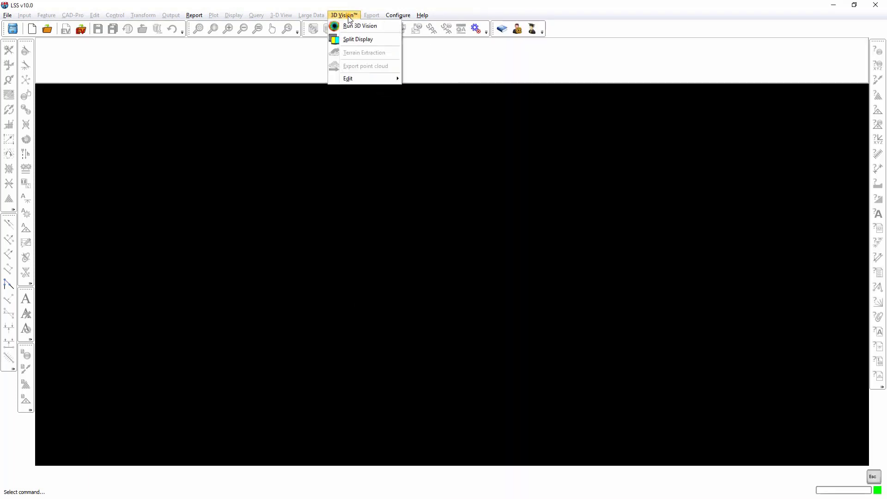
click(351, 40)
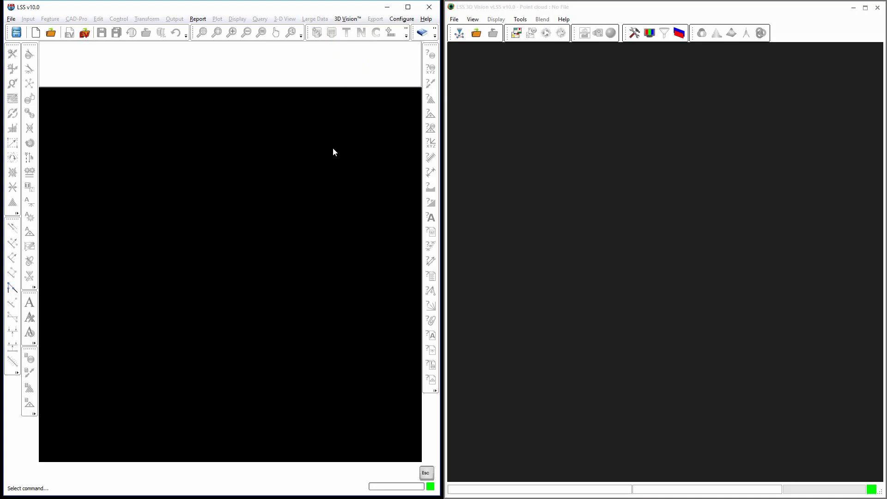
- Close the 3D Vision window and run 3D Vision again beside LSS
click(877, 7)
click(347, 18)
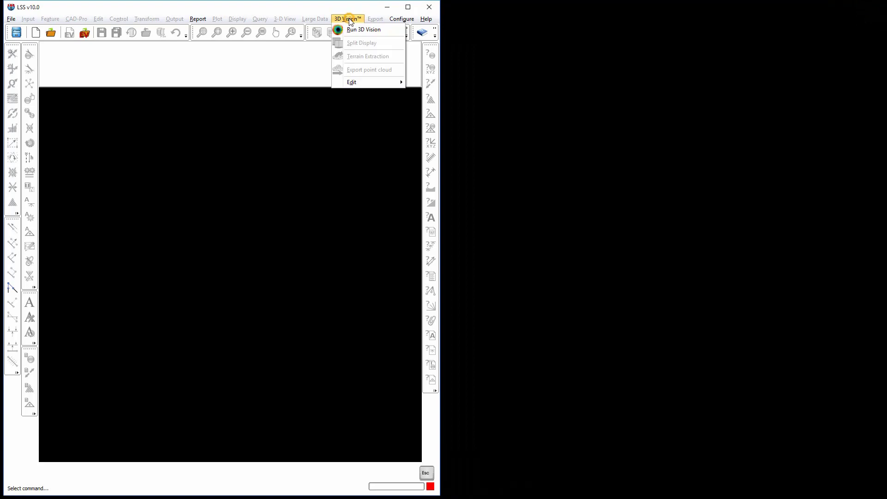
click(363, 29)
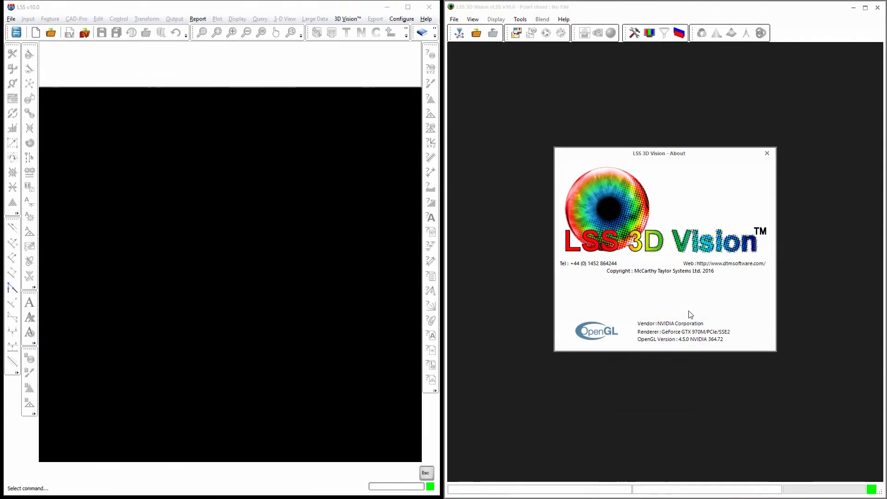
click(684, 241)
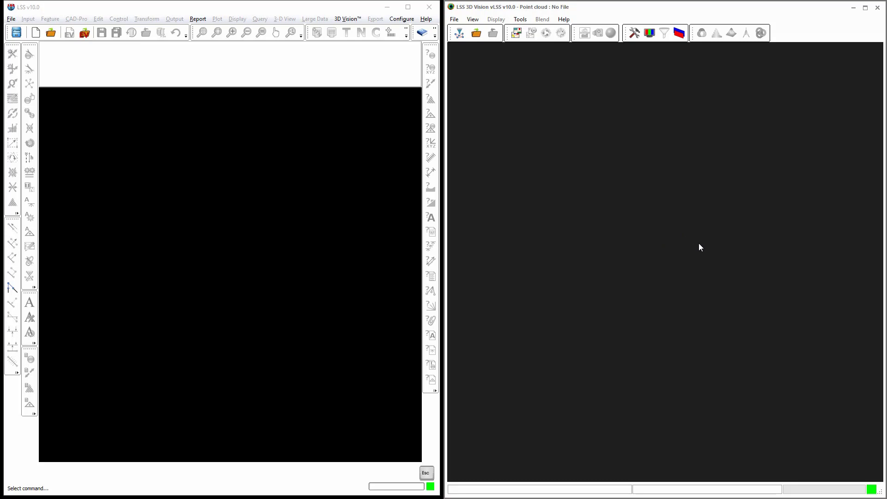
- Start a point cloud import in 3D Vision with MINING SURVEYS DEMO ROCKFACE.E57 as the input file
click(460, 34)
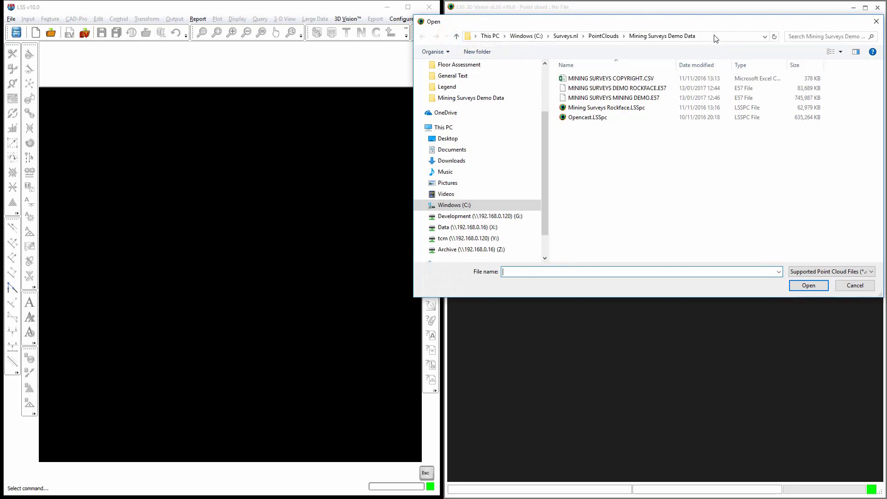
click(718, 23)
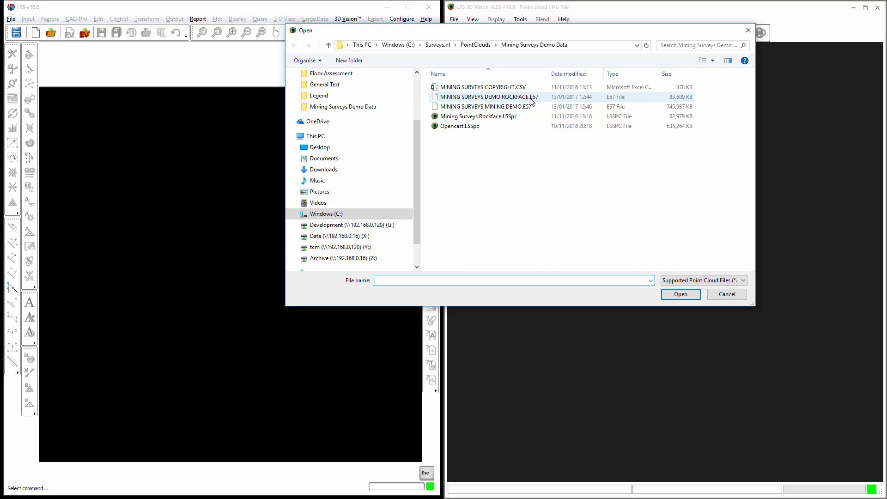
double_click(502, 97)
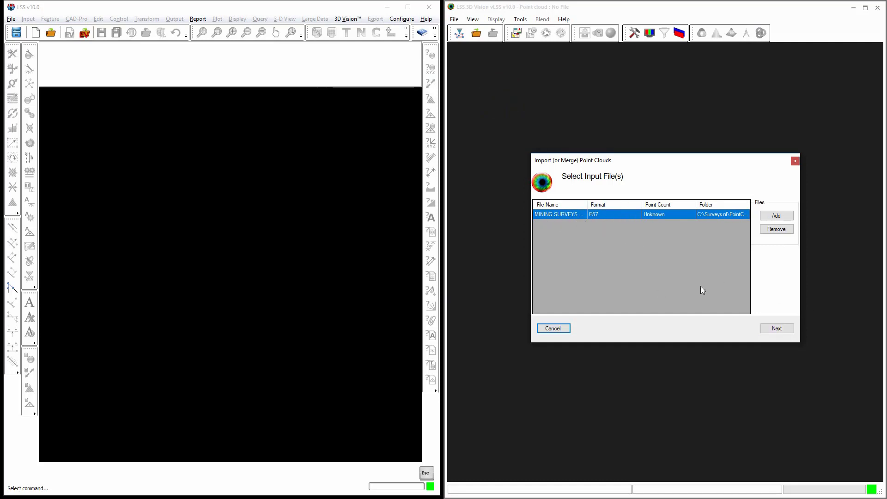
- Proceed to the import options and set the reduced resolution representation overhead to Small
click(777, 329)
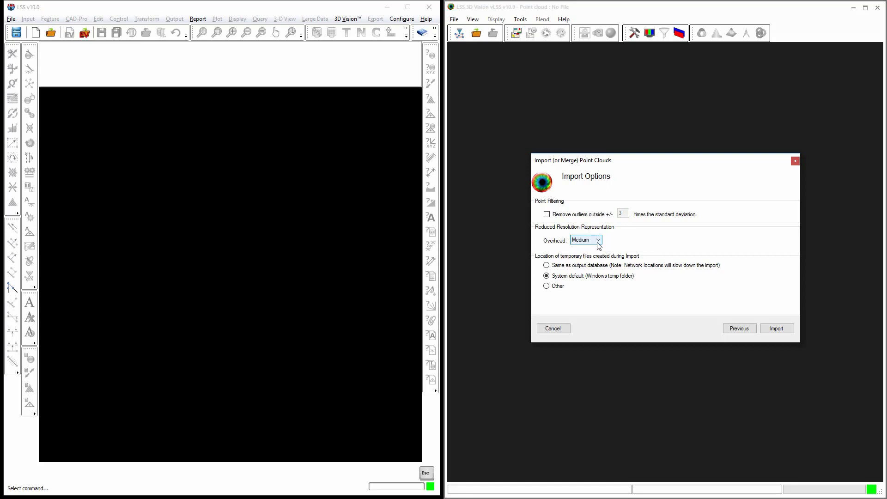
click(592, 239)
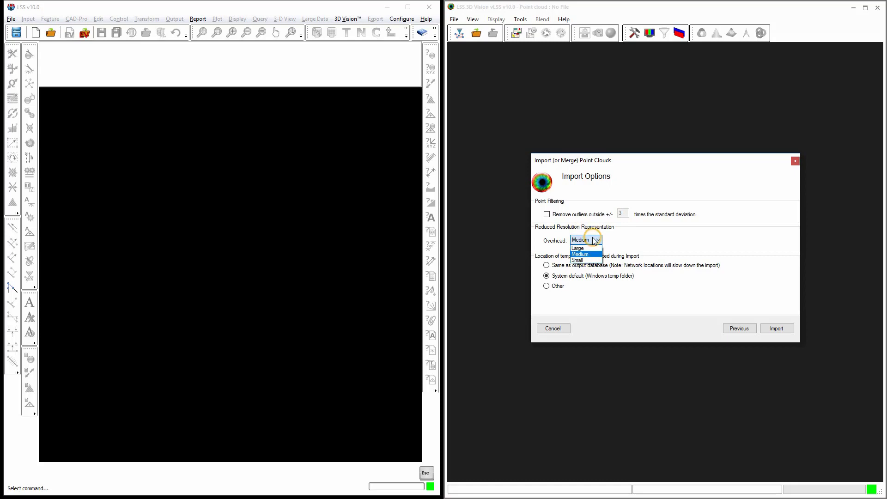
click(580, 260)
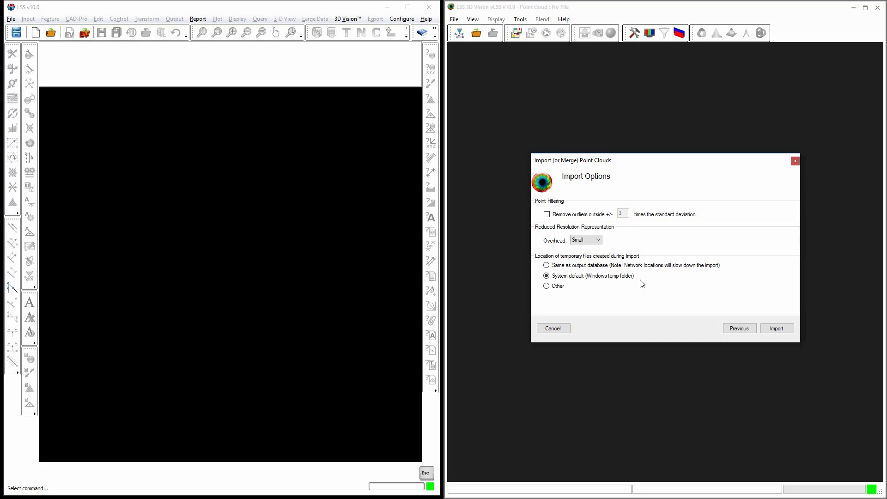
- Run the import, saving the LSS point cloud as Demo Rockface in the Mining Surveys Demo Data folder
click(780, 328)
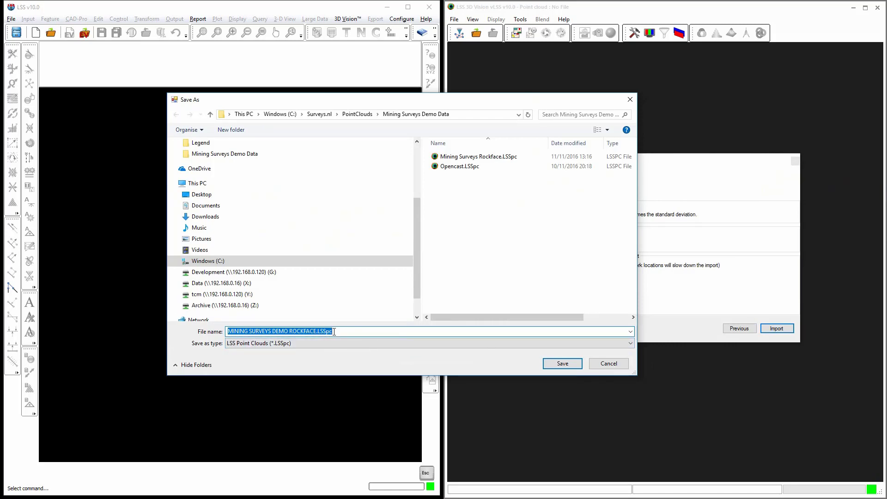
text(Demo)
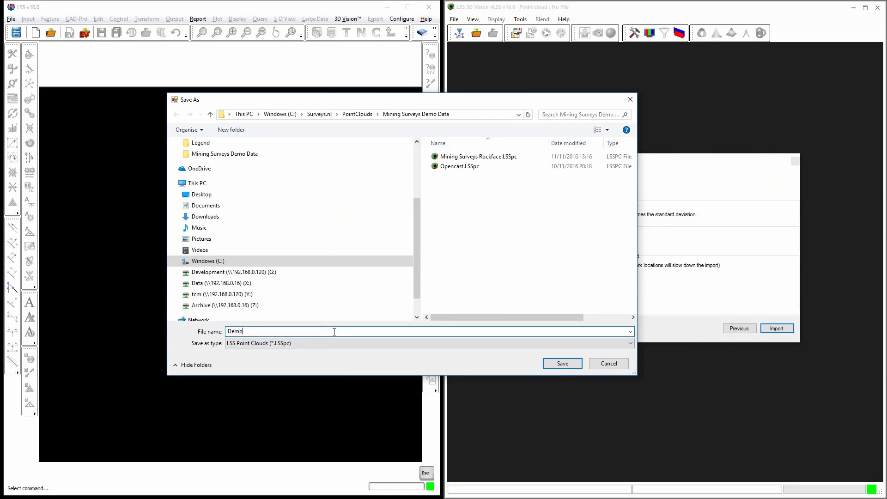
text( Rockface)
click(573, 363)
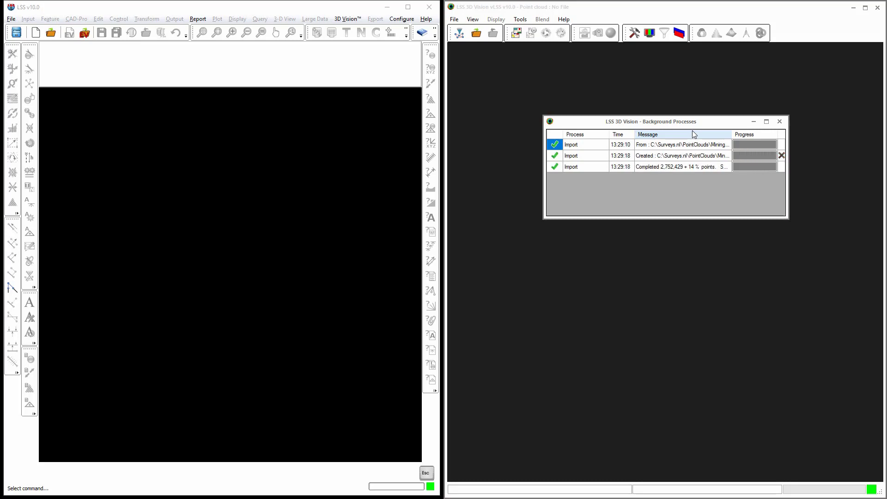
- Widen the Background Processes window to read the import messages, and open the Demo Rockface.LSSpc point cloud
drag(787, 218, 840, 219)
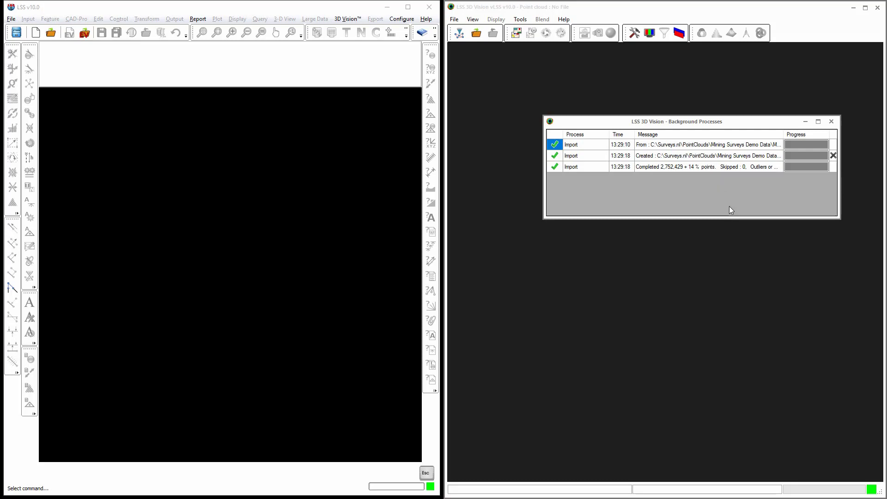
click(476, 36)
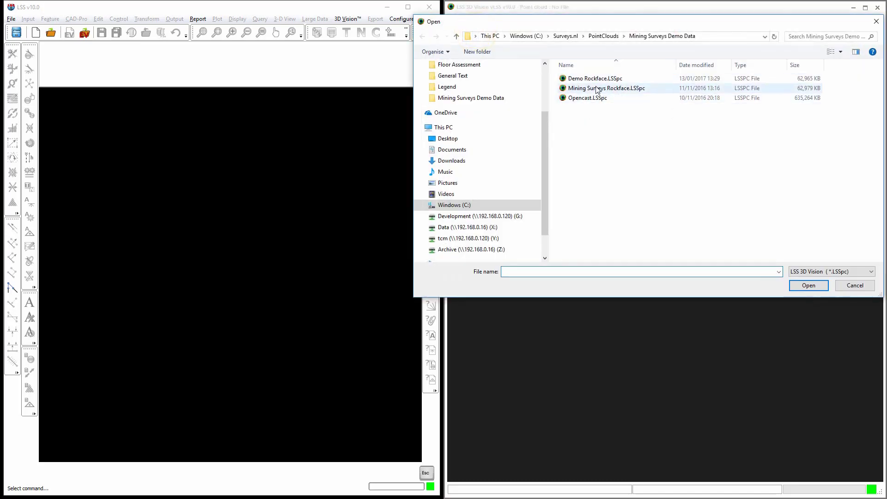
double_click(597, 79)
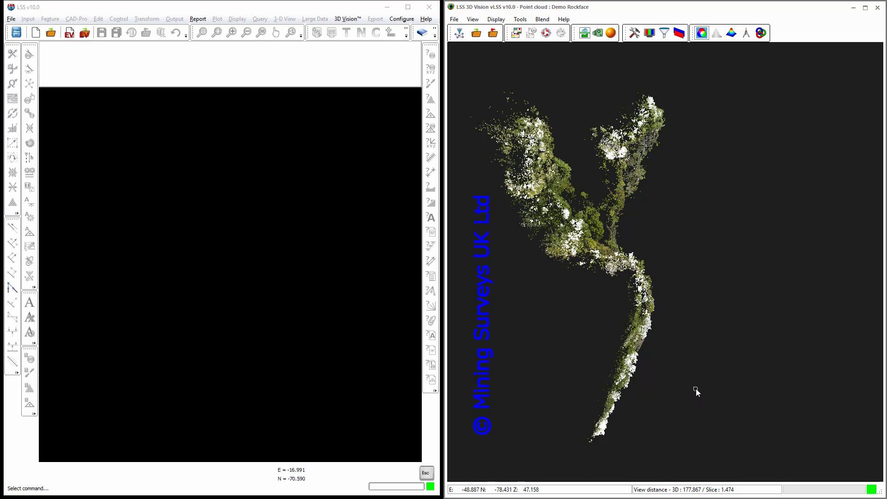
- Move and rotate the Demo Rockface point cloud to inspect it from a different direction
key(ctrl+shift)
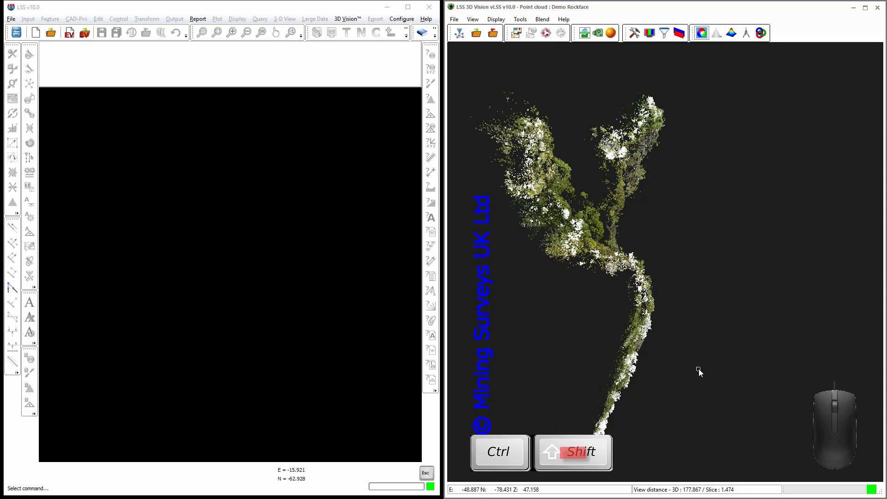
key(ctrl)
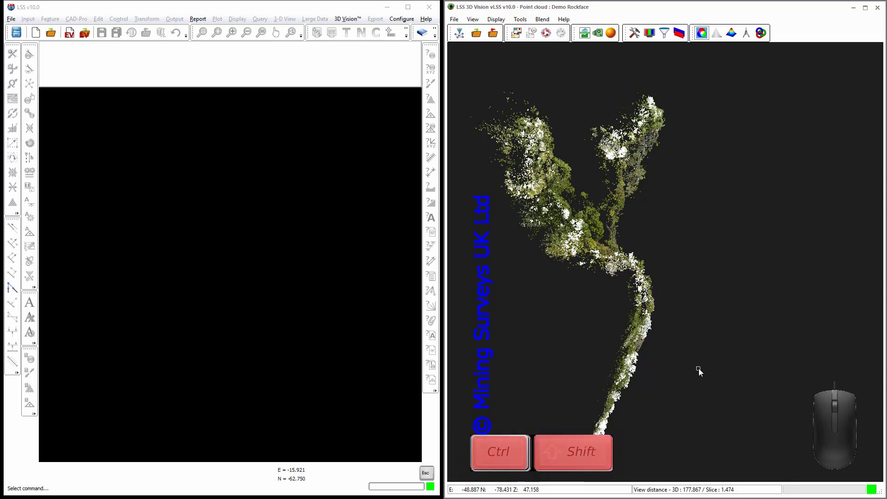
ctrl+shift+click(636, 313)
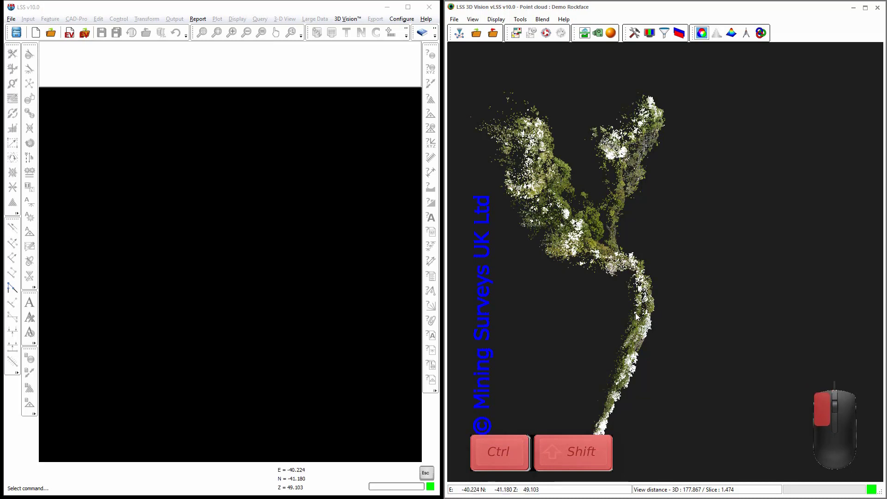
middle_click(642, 330)
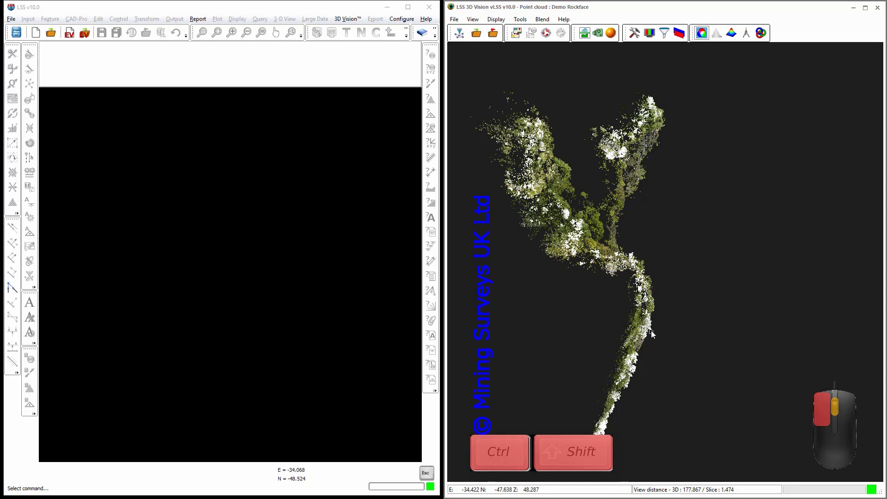
ctrl+shift+click(650, 330)
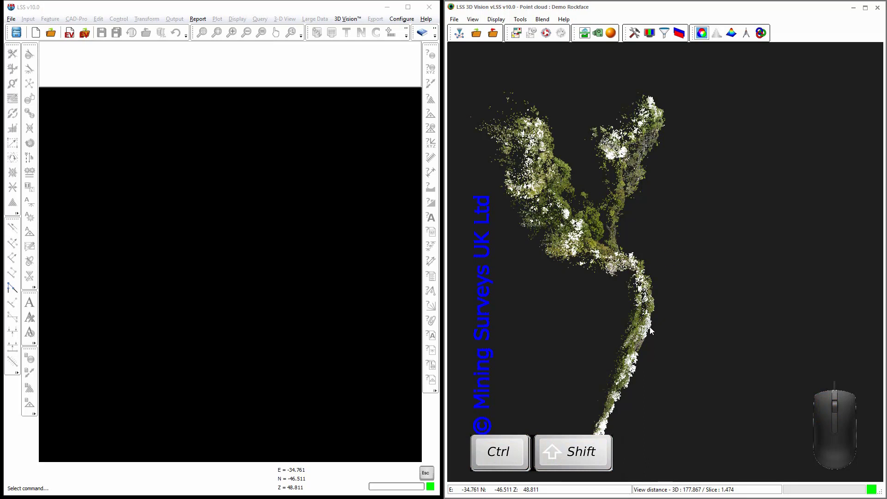
key(shift)
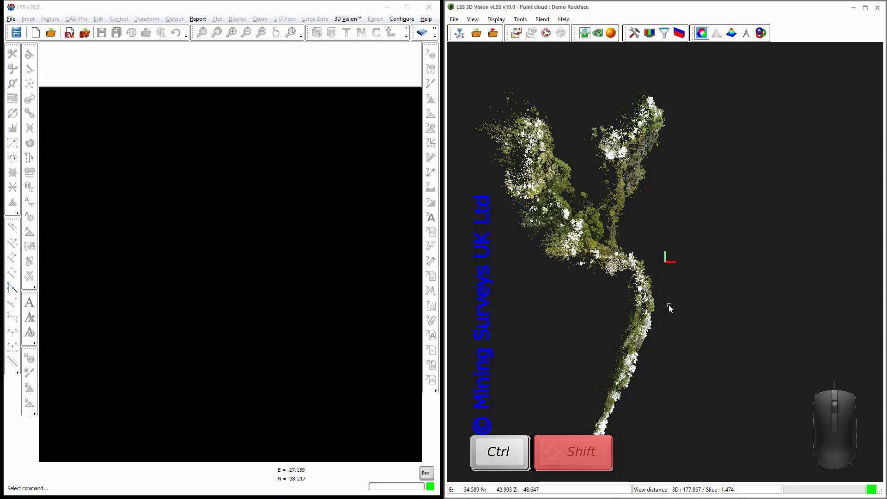
shift+click(608, 254)
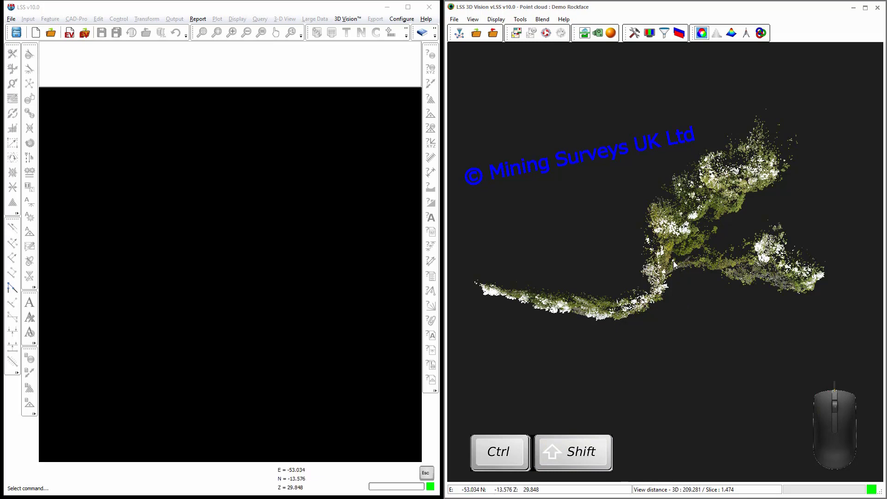
- Examine the points around the bend of the rockface at closer and wider zoom levels
scroll(673, 262, up, 3)
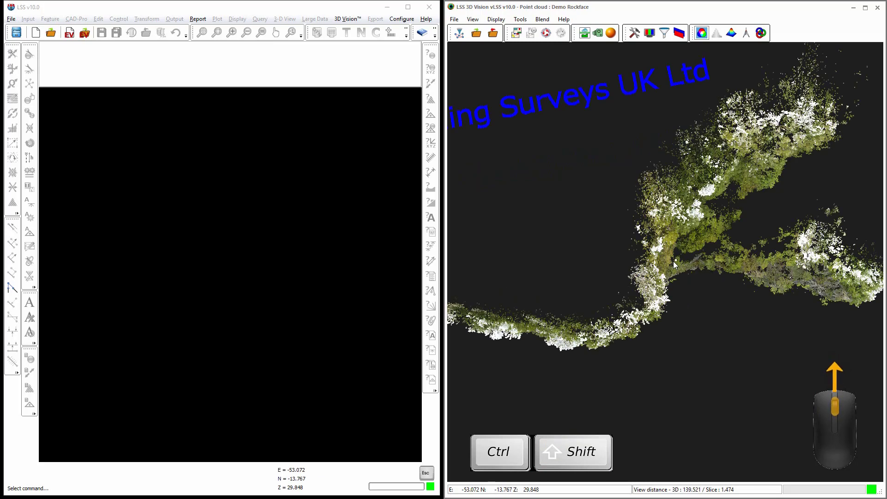
scroll(673, 262, up, 3)
scroll(673, 261, up, 3)
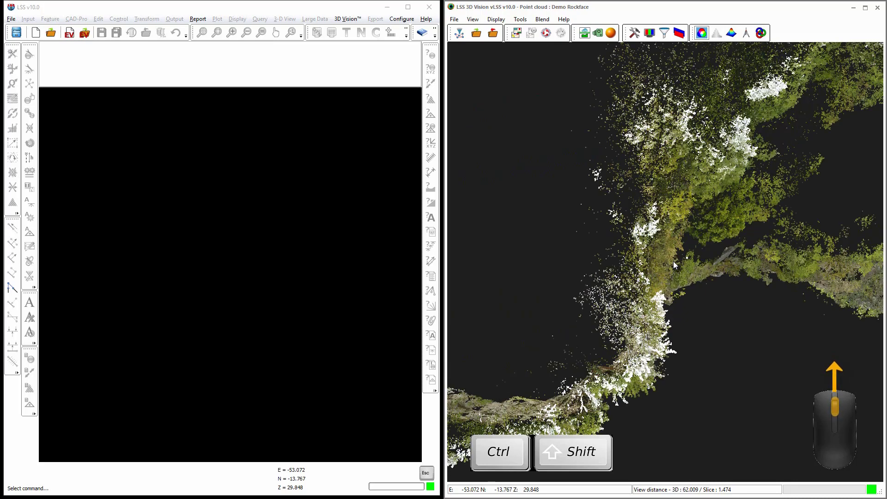
scroll(673, 262, up, 3)
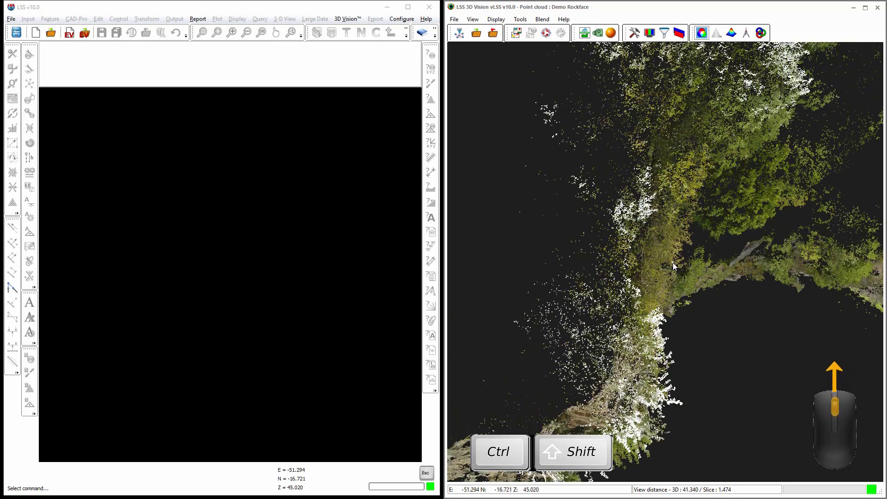
scroll(672, 265, up, 1)
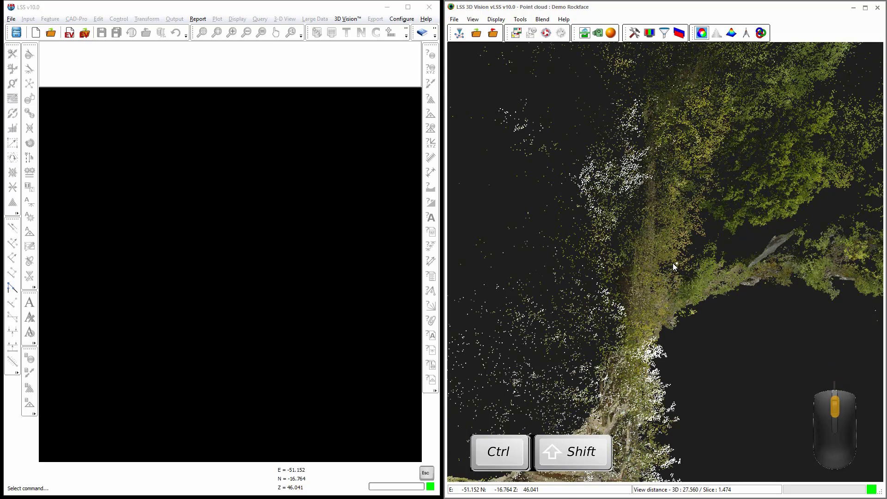
middle_drag(673, 263, 628, 266)
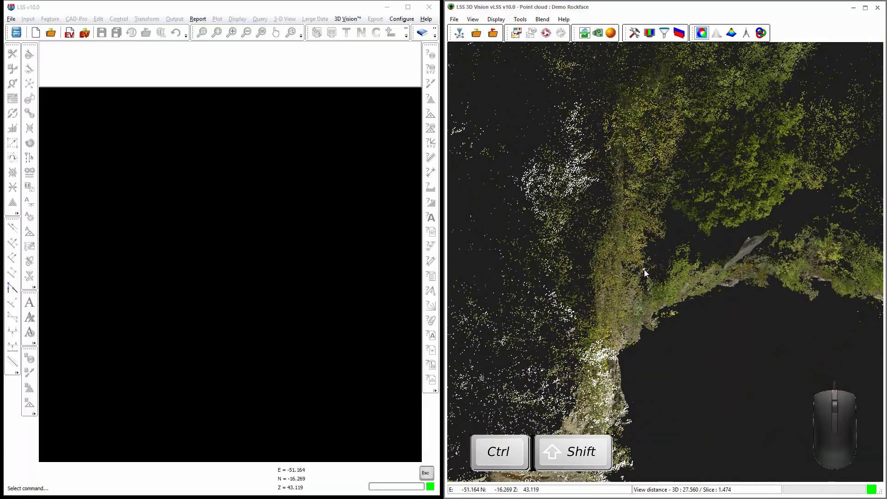
scroll(644, 270, down, 5)
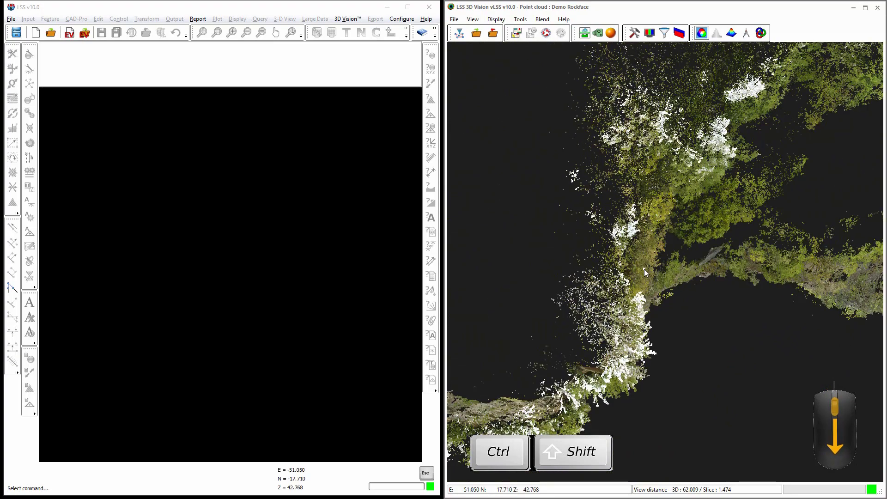
scroll(644, 269, up, 3)
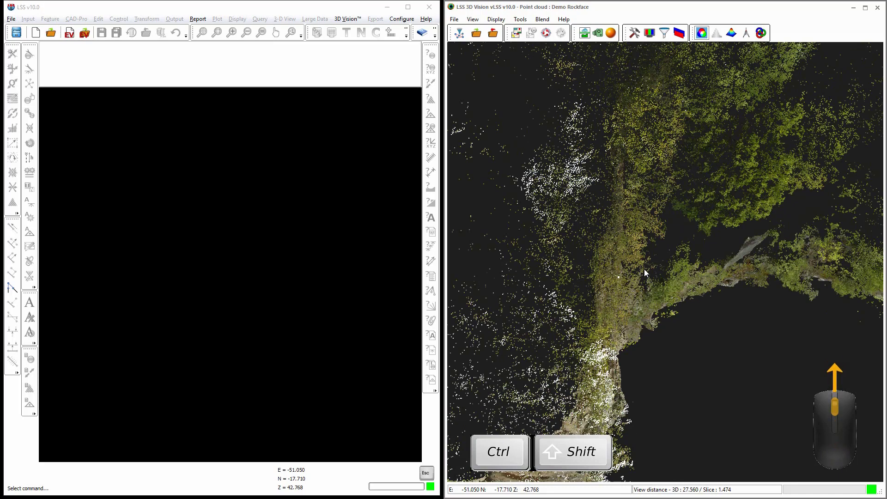
- Tilt the point cloud from plan to a side view and inspect the cliff and trees at a wider scale
ctrl+shift+scroll(644, 270, up, 1)
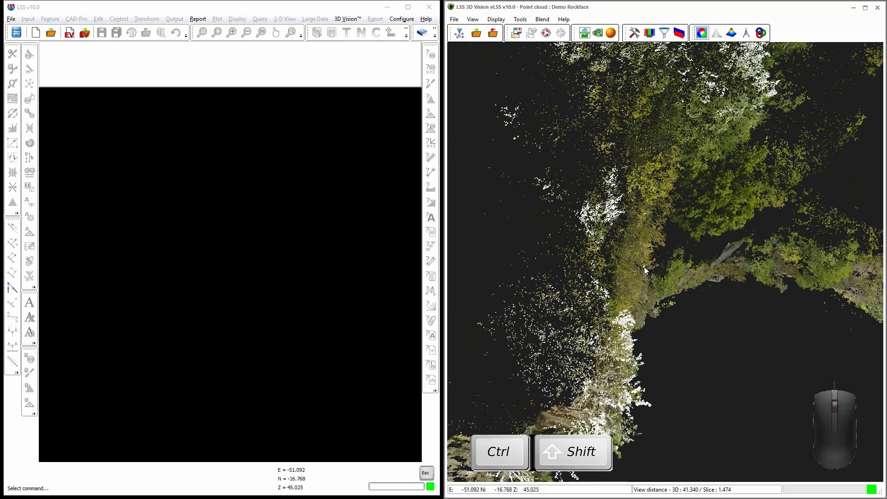
key(shift)
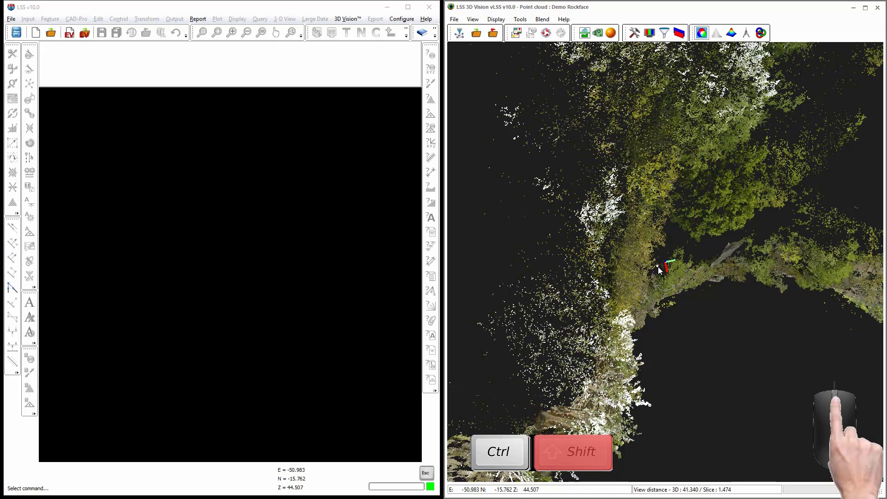
shift+middle_drag(659, 270, 610, 206)
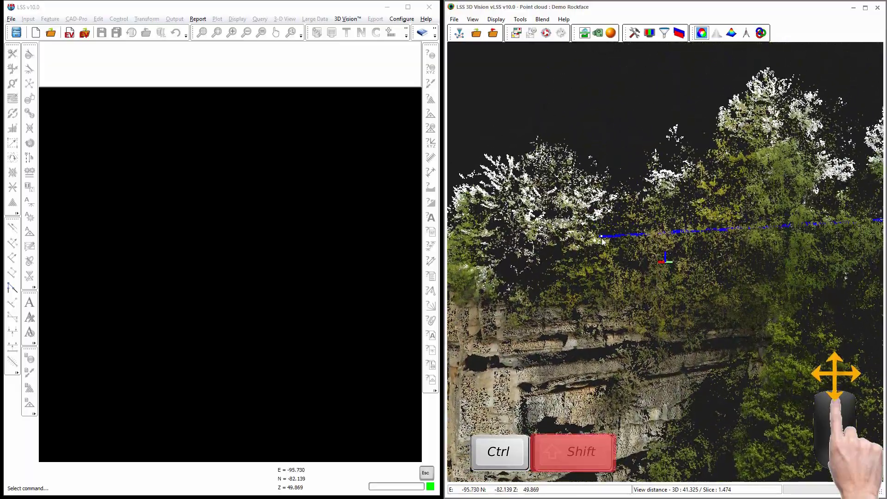
scroll(601, 239, down, 5)
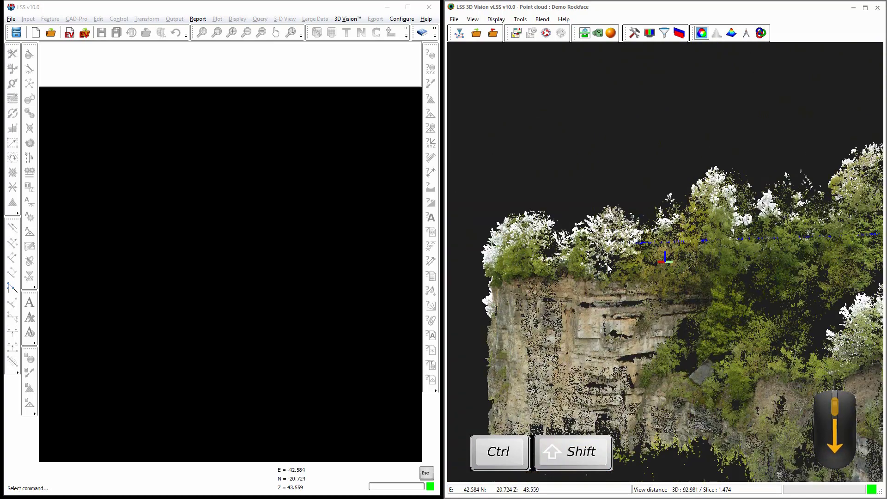
ctrl+shift+scroll(606, 260, down, 1)
ctrl+shift+scroll(608, 266, down, 1)
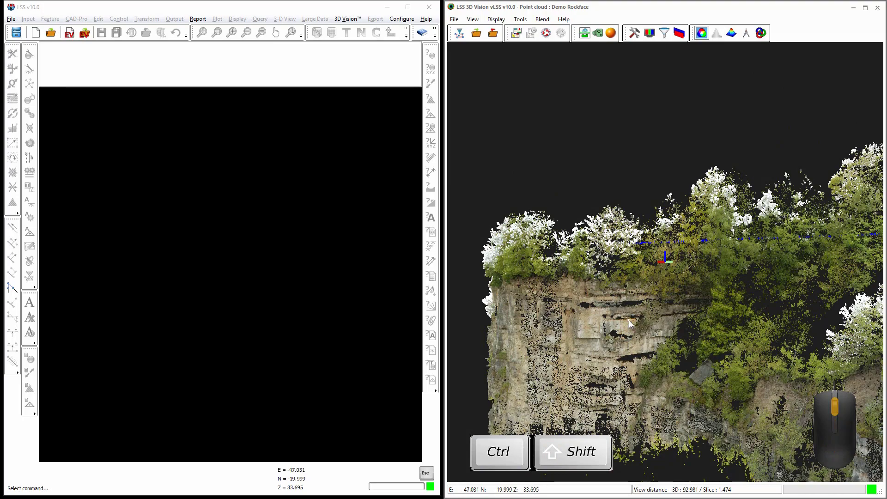
- Compare closer and wider views of the cliff below the trees, and tilt the point cloud slightly around it
ctrl+shift+scroll(628, 320, up, 2)
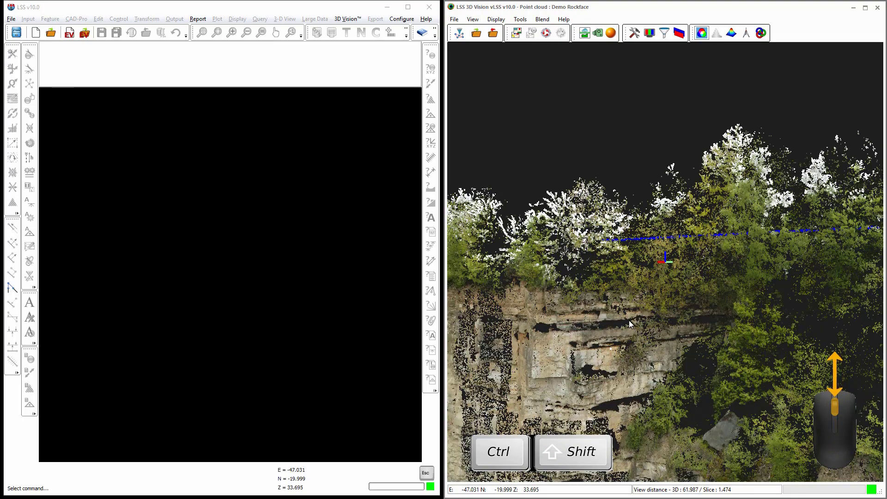
ctrl+shift+scroll(628, 320, up, 2)
ctrl+shift+scroll(628, 321, down, 4)
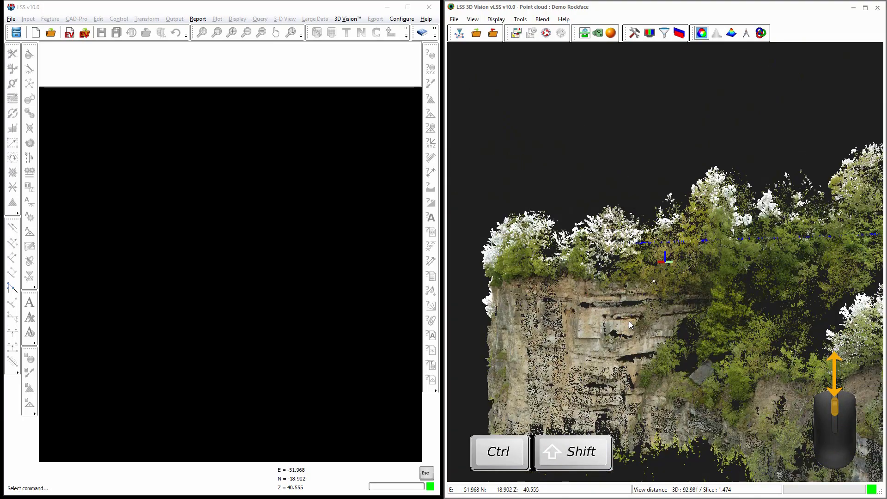
ctrl+shift+scroll(629, 321, up, 2)
ctrl+shift+scroll(628, 321, down, 1)
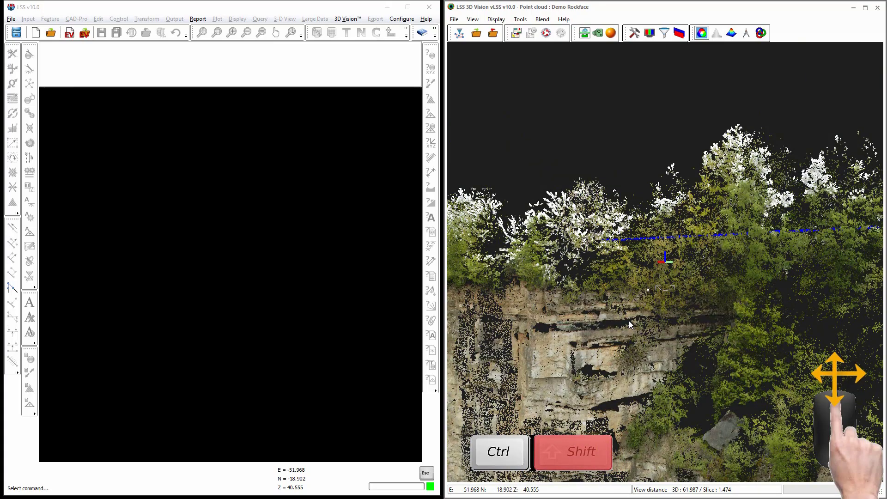
mouse_move(628, 324)
shift+mouse_down()
mouse_move(628, 334)
mouse_move(647, 335)
mouse_move(661, 307)
mouse_move(613, 271)
mouse_move(569, 262)
mouse_move(521, 271)
mouse_move(536, 322)
mouse_move(597, 344)
mouse_move(634, 334)
shift+mouse_up()
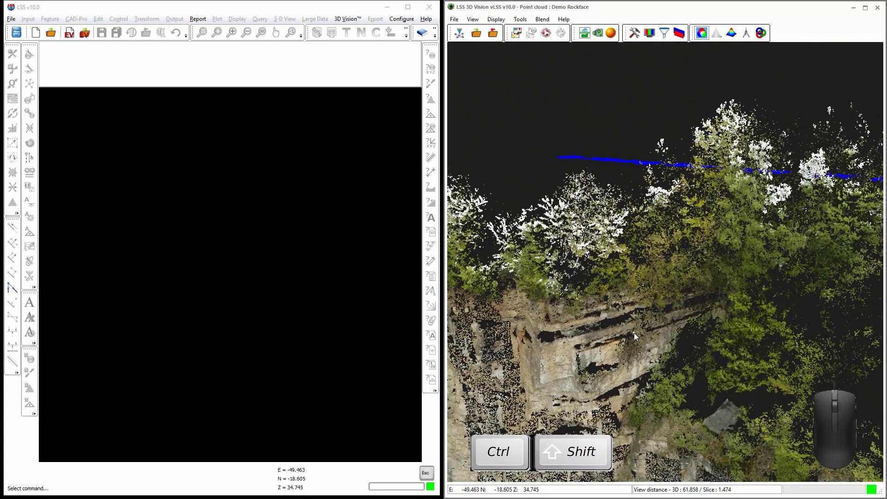
- Return to a plan view of the whole point cloud, rotate it and examine the bend of the rockface up close
click(546, 33)
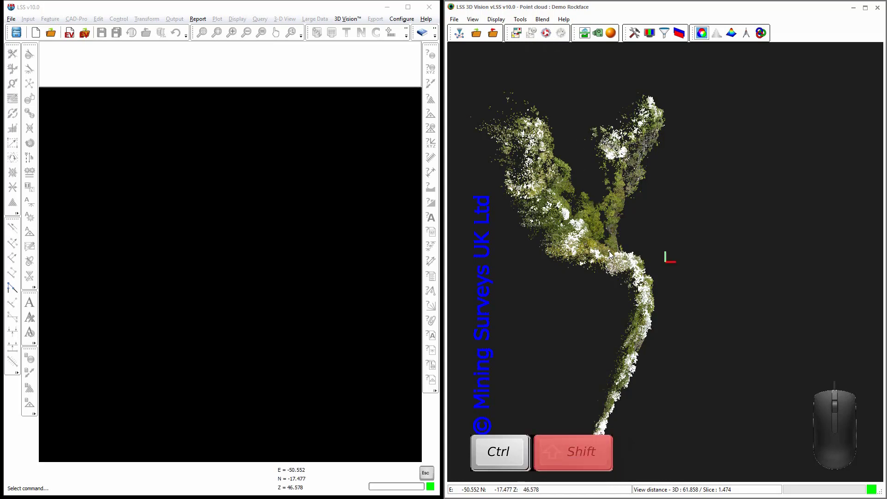
shift+drag(607, 245, 608, 251)
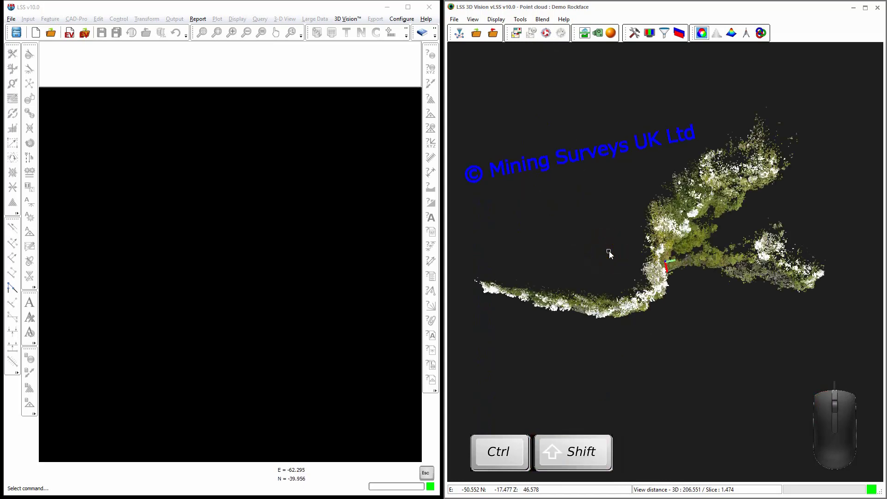
scroll(677, 266, up, 5)
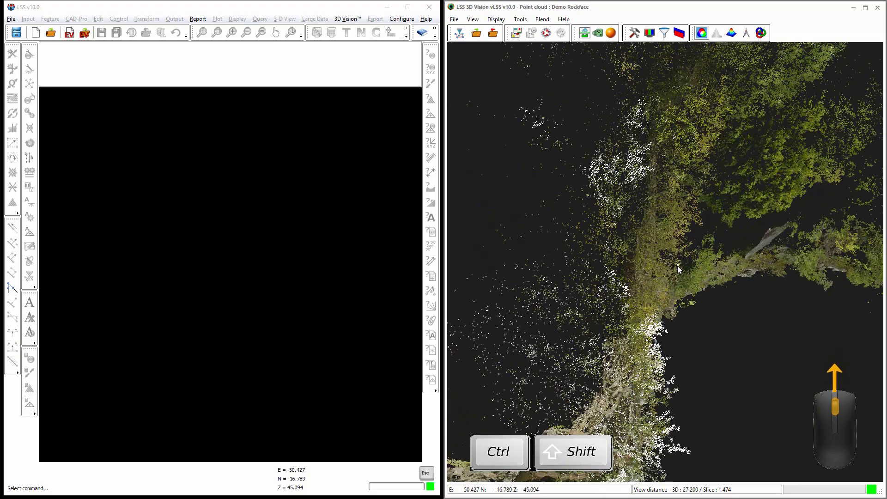
scroll(677, 268, up, 1)
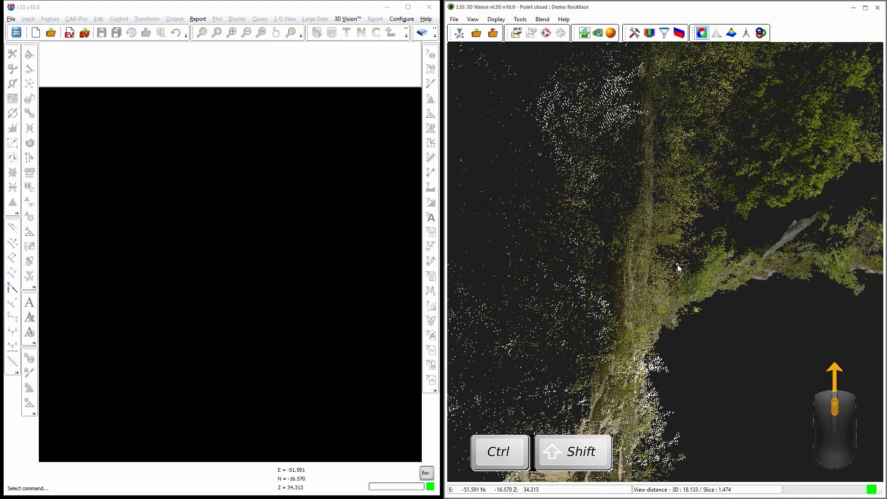
- Orbit from plan to a low side view and inspect the rock ledges below the trees at close range
shift+middle_drag(677, 264, 638, 253)
scroll(639, 254, down, 5)
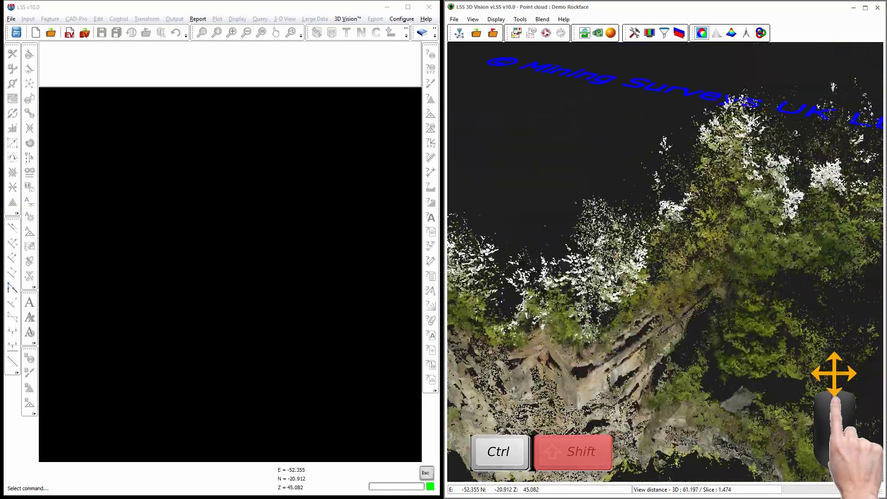
scroll(661, 285, up, 3)
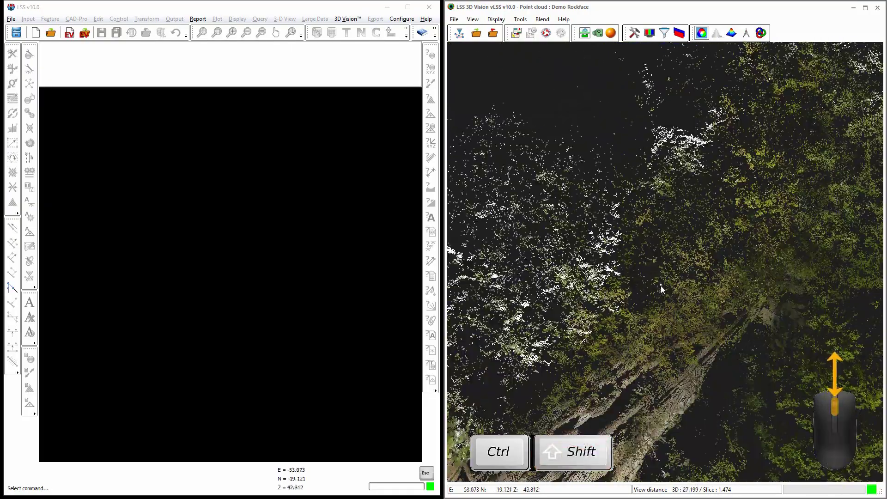
middle_drag(660, 285, 677, 242)
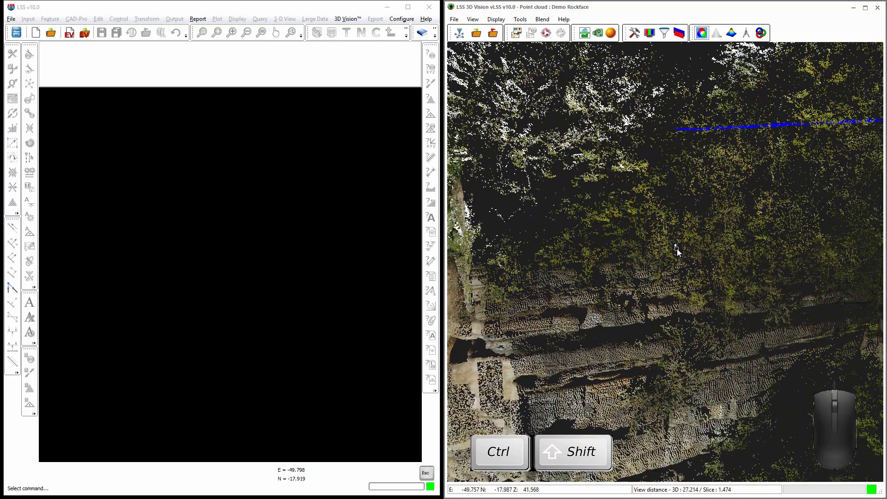
click(661, 248)
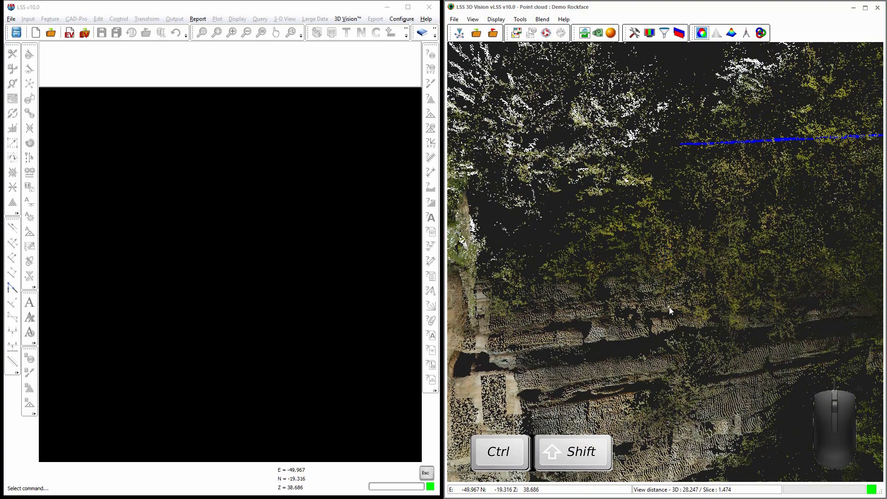
- Examine the ledges and trees at view distances ranging from individual points to the whole rockface
scroll(664, 269, up, 10)
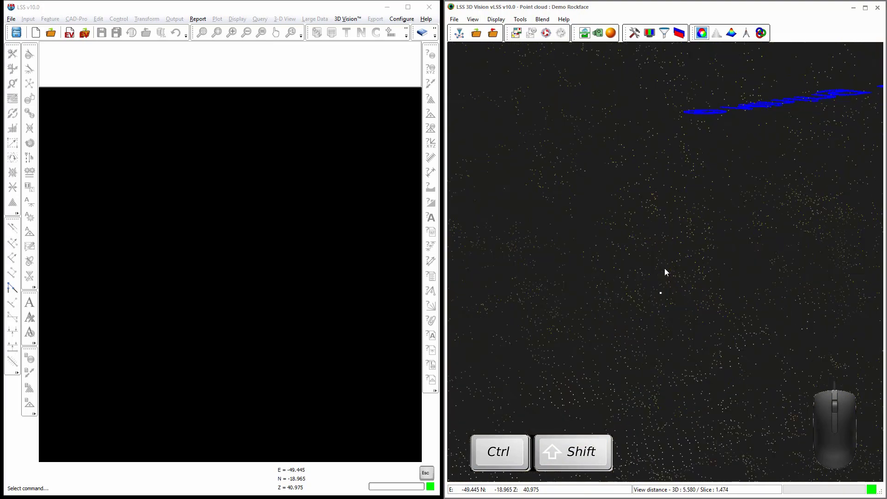
scroll(665, 272, down, 15)
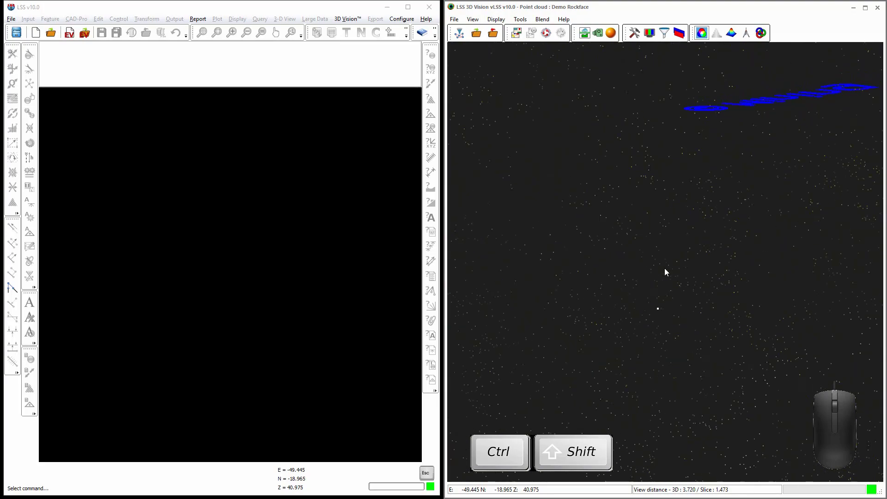
scroll(664, 267, up, 3)
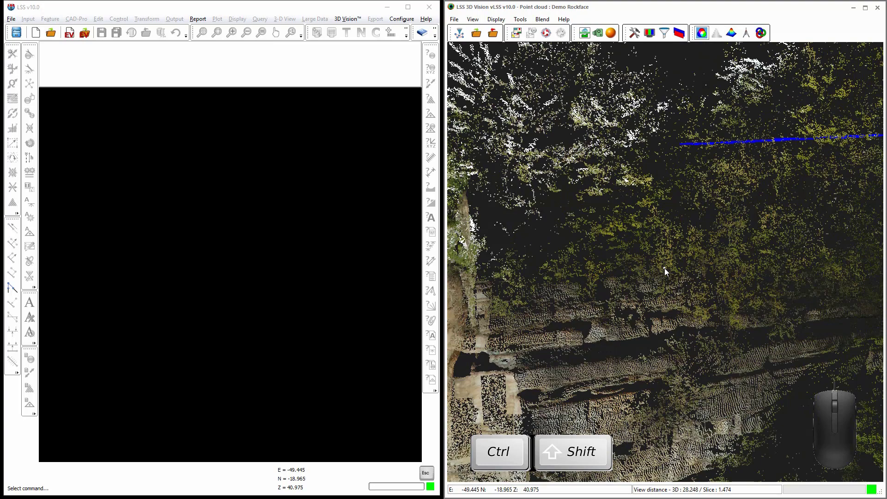
scroll(664, 268, down, 6)
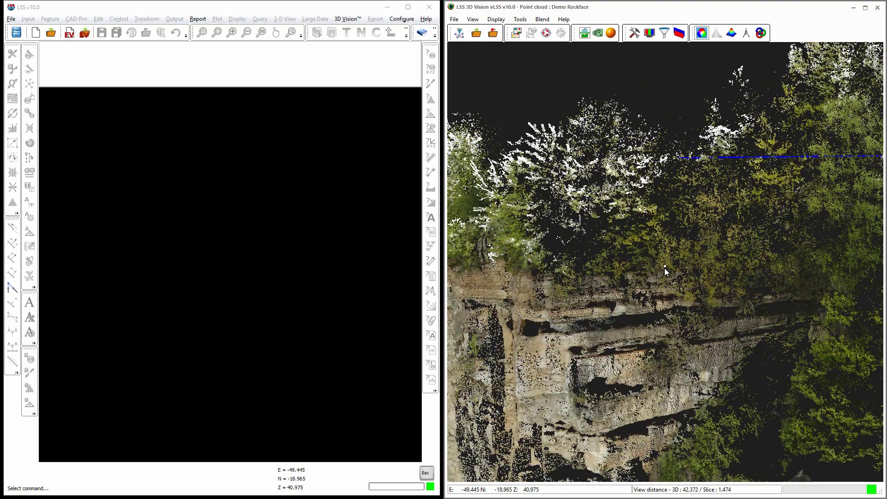
scroll(664, 268, down, 2)
scroll(664, 268, up, 4)
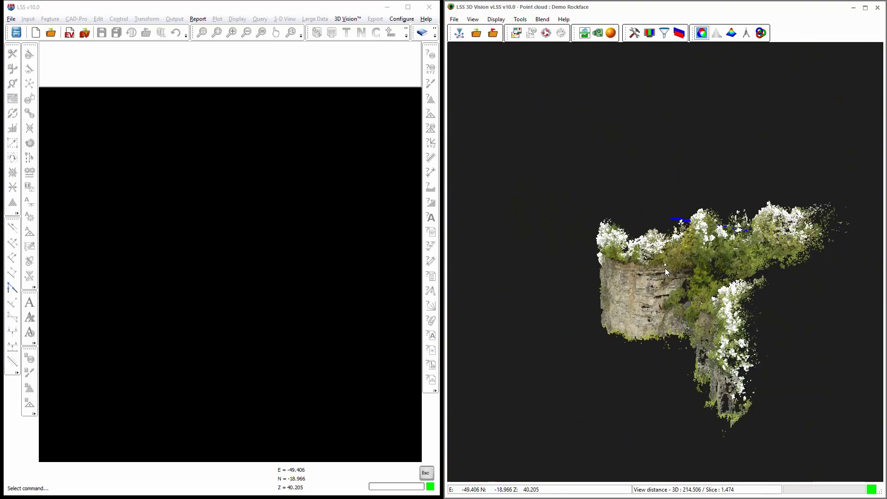
scroll(665, 267, up, 6)
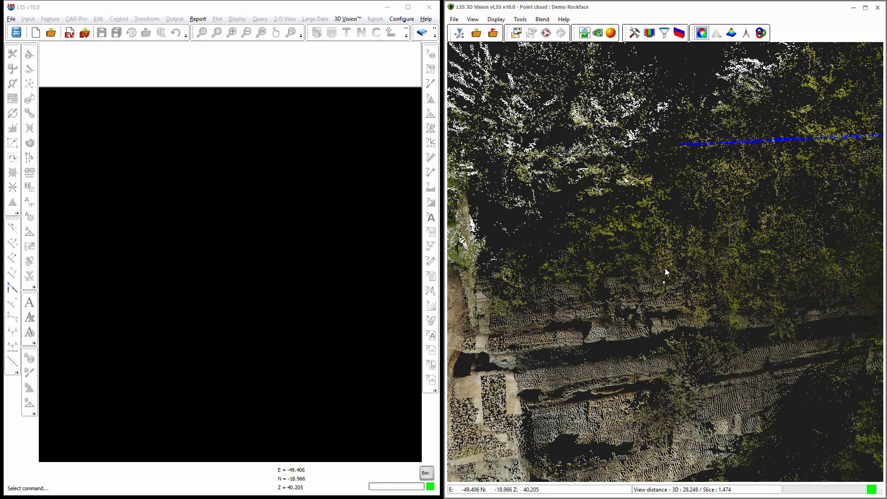
scroll(670, 306, down, 2)
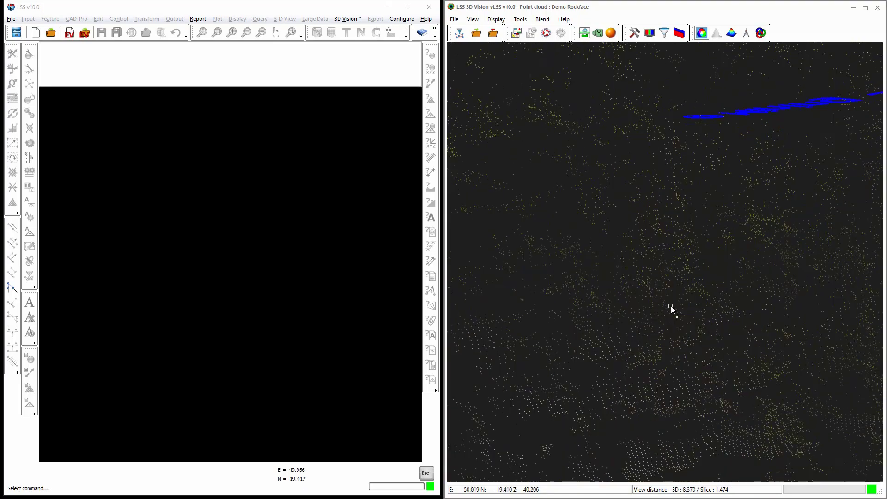
scroll(671, 306, down, 3)
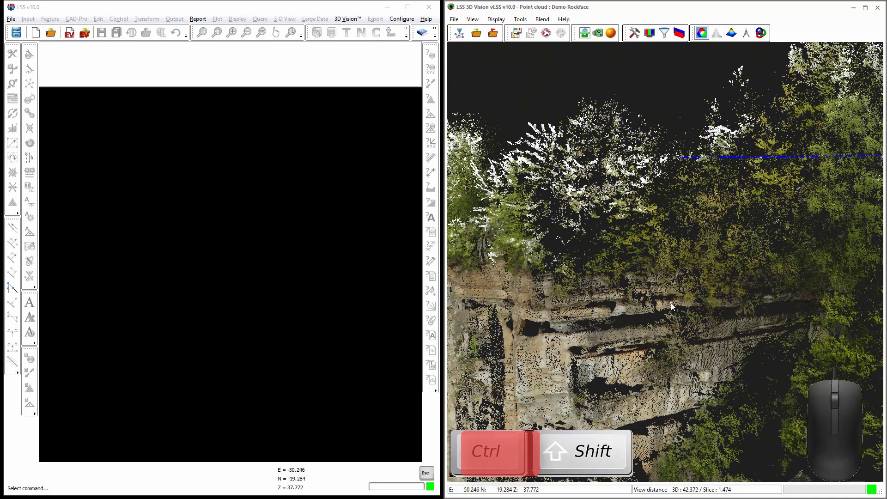
- Travel forward through the trees and ledges into the empty space behind them, keeping the view distance fixed
ctrl+shift+click(670, 305)
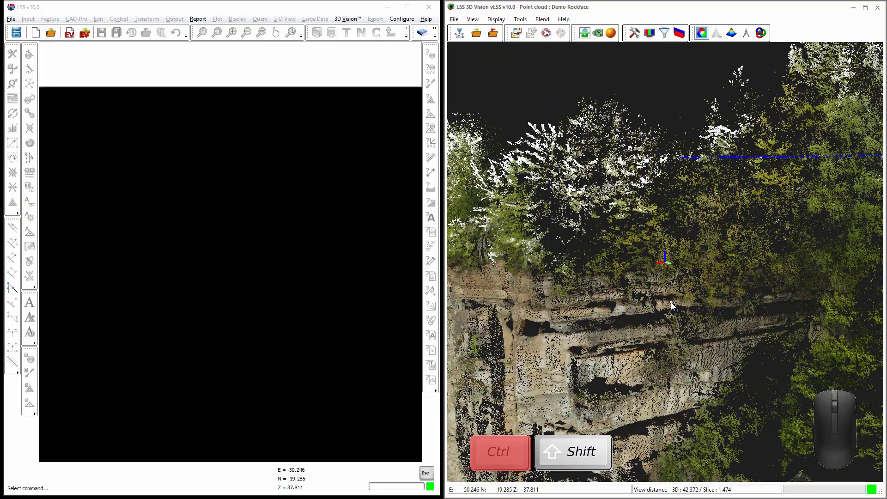
scroll(670, 306, up, 3)
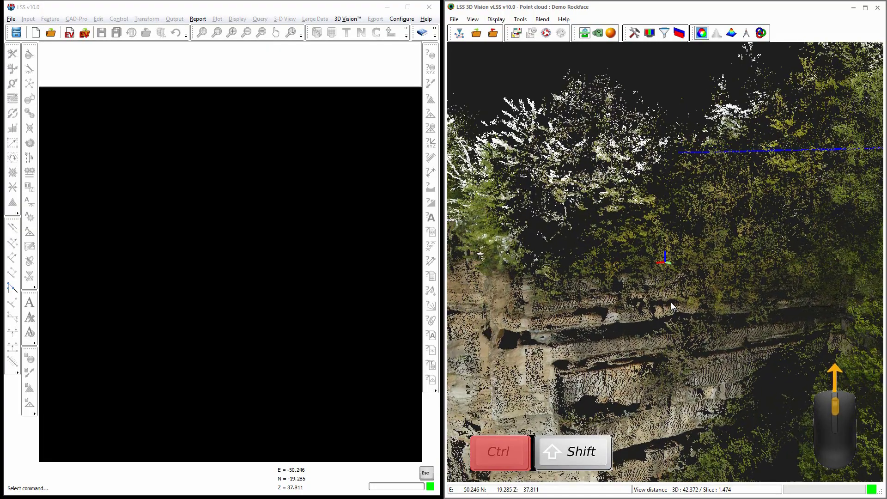
scroll(672, 305, up, 4)
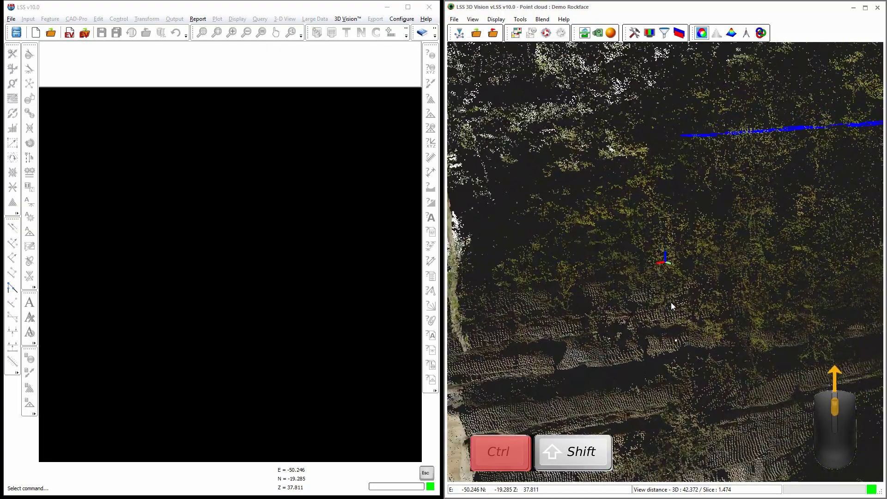
scroll(670, 305, up, 4)
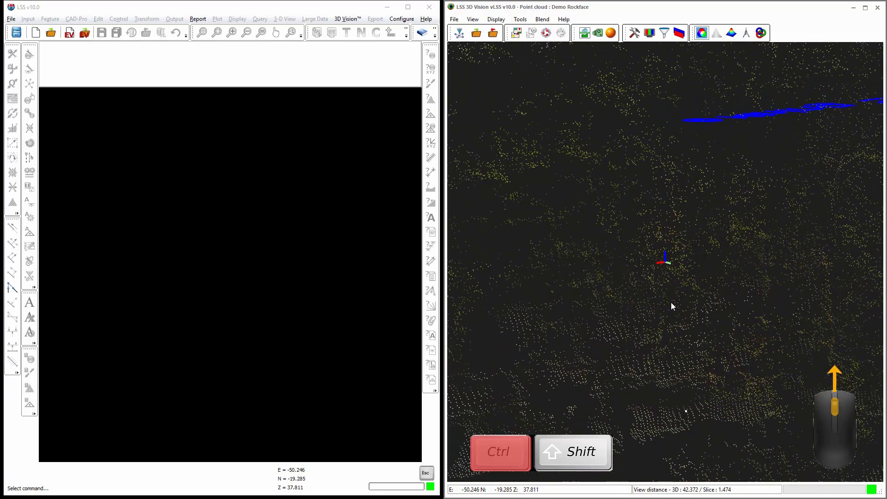
scroll(672, 306, up, 3)
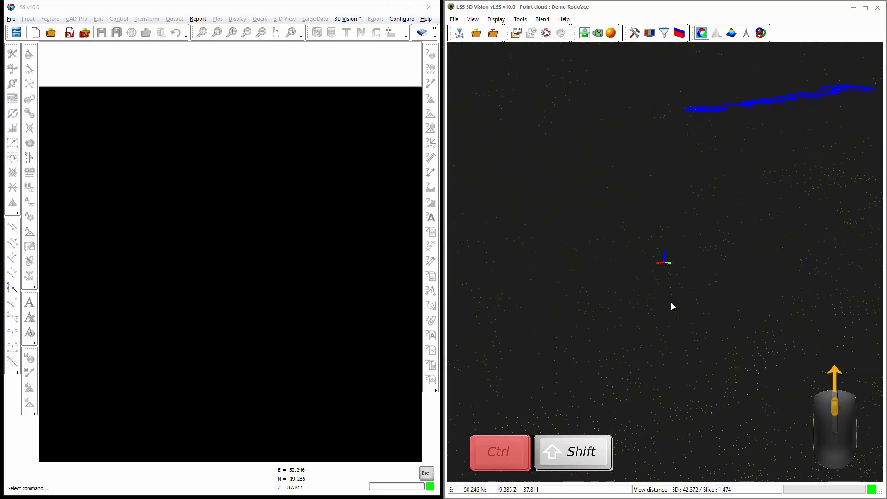
scroll(672, 306, up, 4)
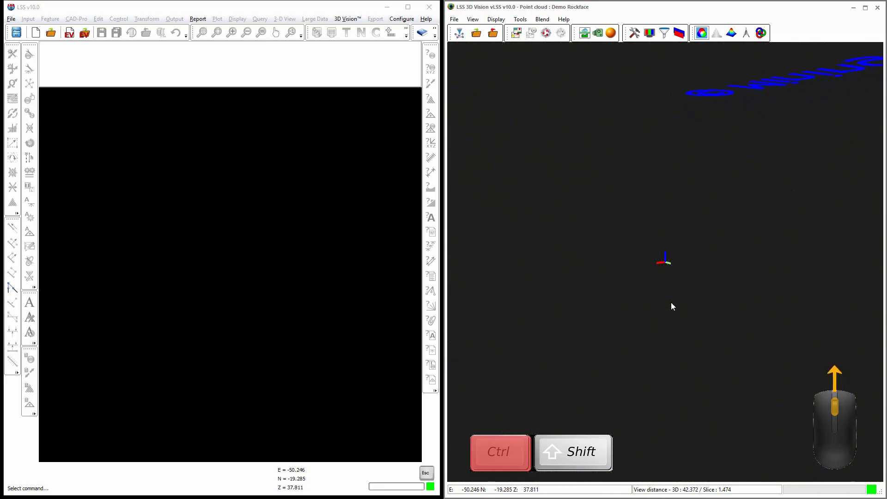
ctrl+shift+scroll(672, 306, up, 4)
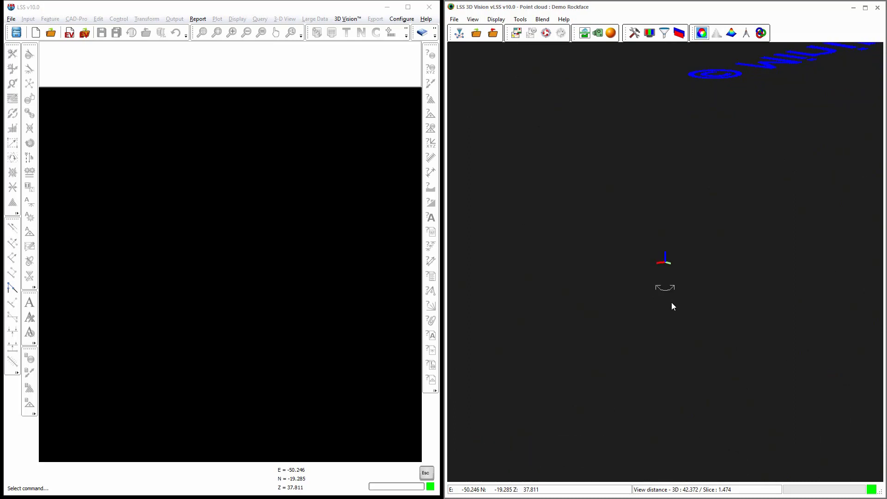
- Turn the view around beyond the ledges and inspect the adjoining cliff section from several angles and distances
mouse_move(678, 307)
mouse_down()
mouse_move(832, 311)
mouse_move(844, 303)
mouse_up()
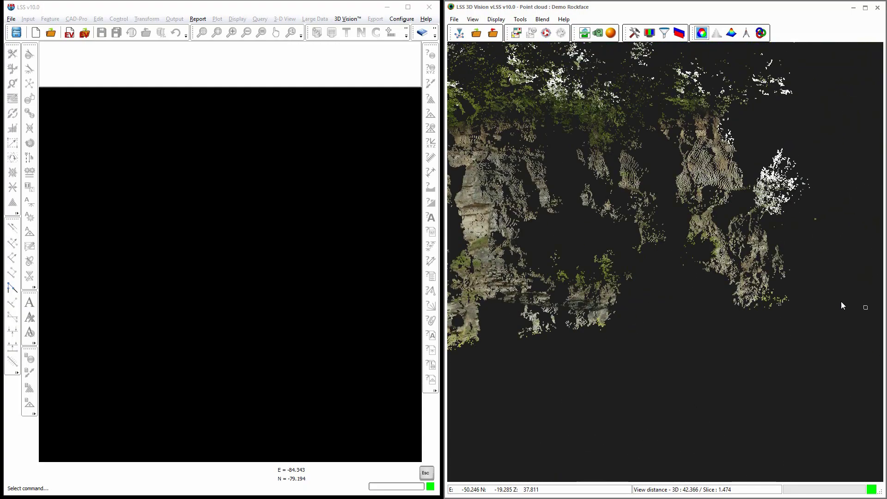
scroll(733, 288, down, 3)
scroll(732, 288, down, 2)
drag(710, 290, 811, 277)
scroll(671, 284, up, 2)
scroll(815, 265, down, 1)
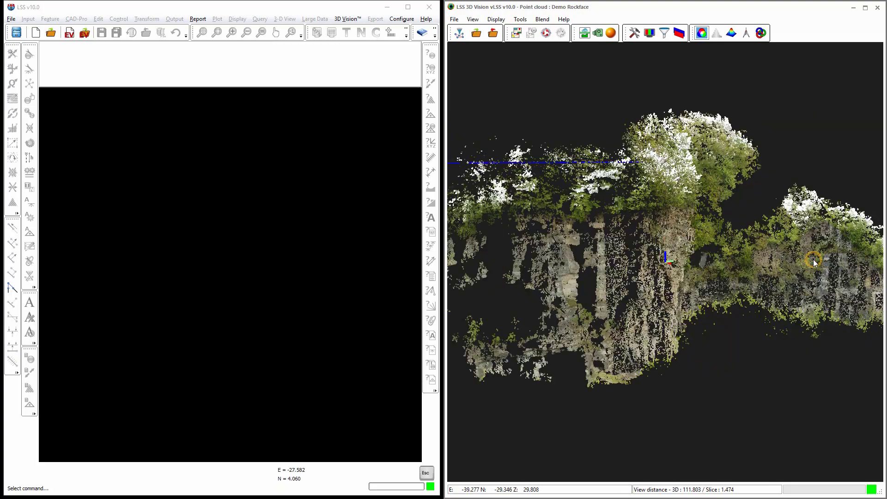
drag(751, 259, 715, 261)
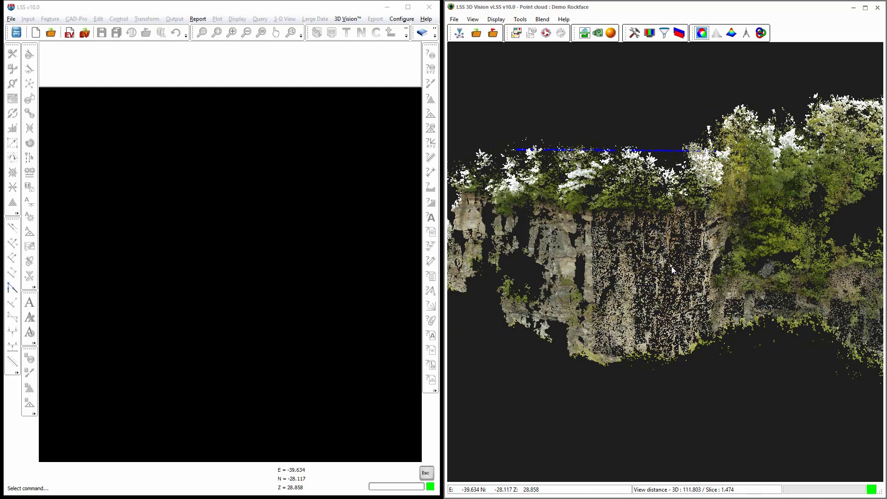
- Close and relaunch the main LSS program to break its link with 3D Vision, and dismiss the System Manager
drag(697, 265, 629, 219)
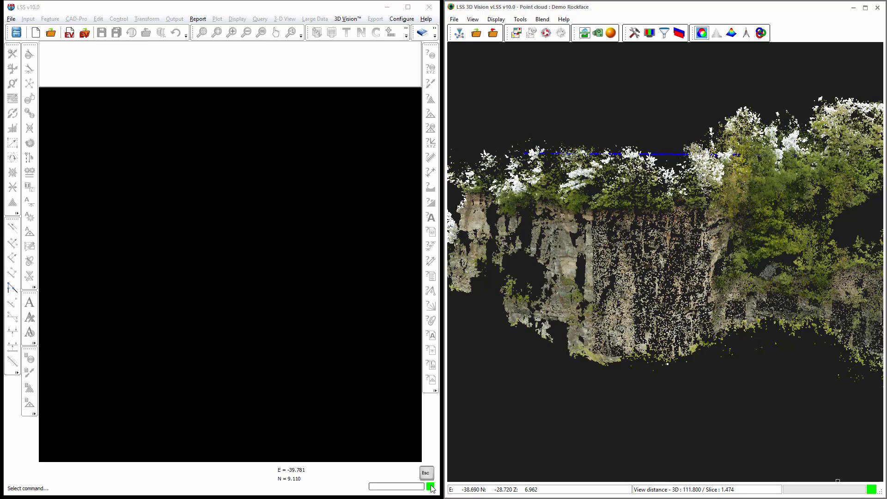
click(430, 8)
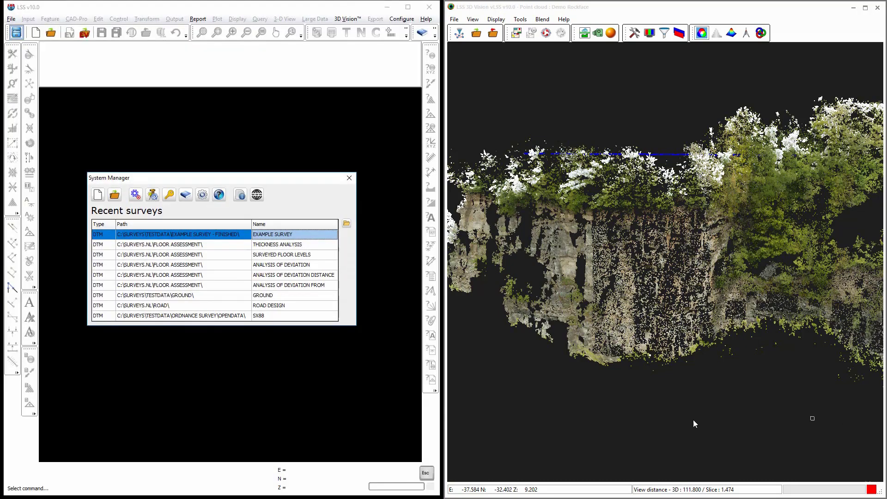
click(349, 178)
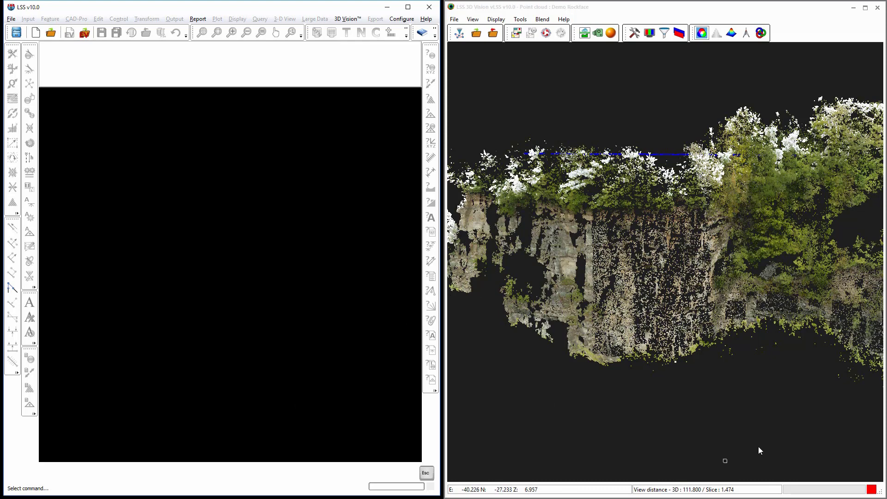
- Re-establish the link between the point cloud window and the main LSS program, and toggle the connection from both sides
click(871, 491)
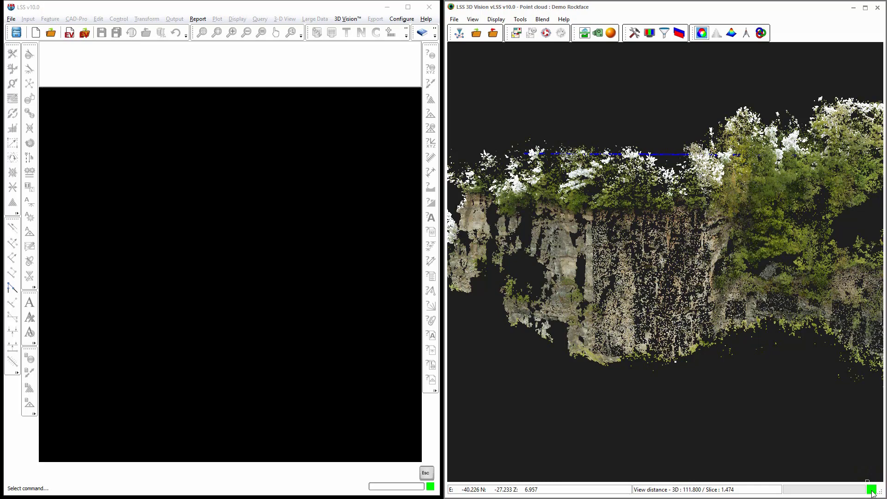
click(871, 491)
click(872, 491)
click(430, 487)
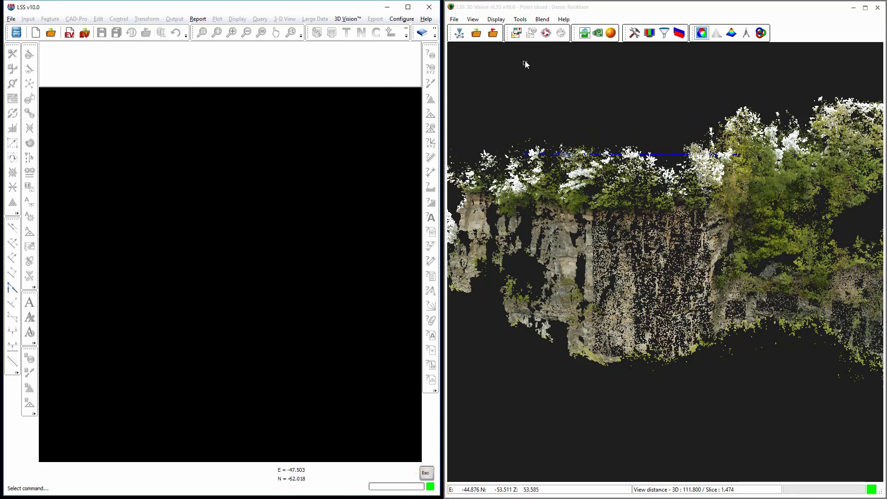
- Set the viewports to 3D & Slice and dismiss the viewport options
click(584, 35)
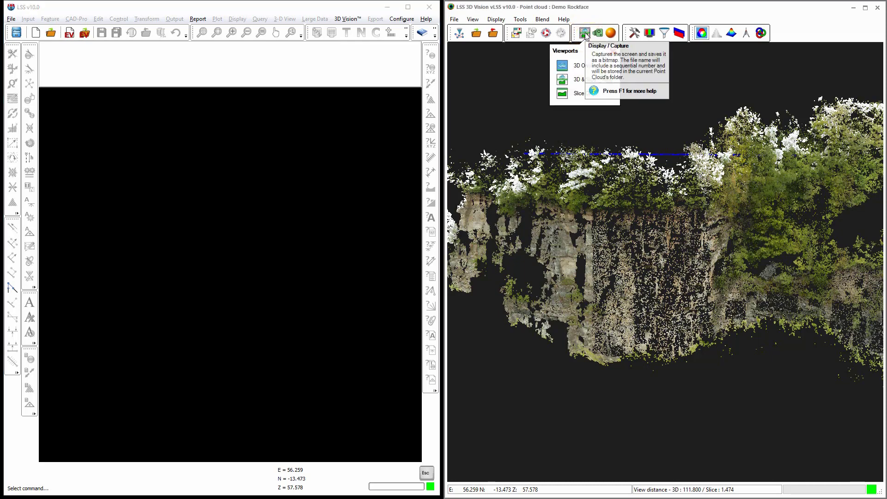
click(562, 81)
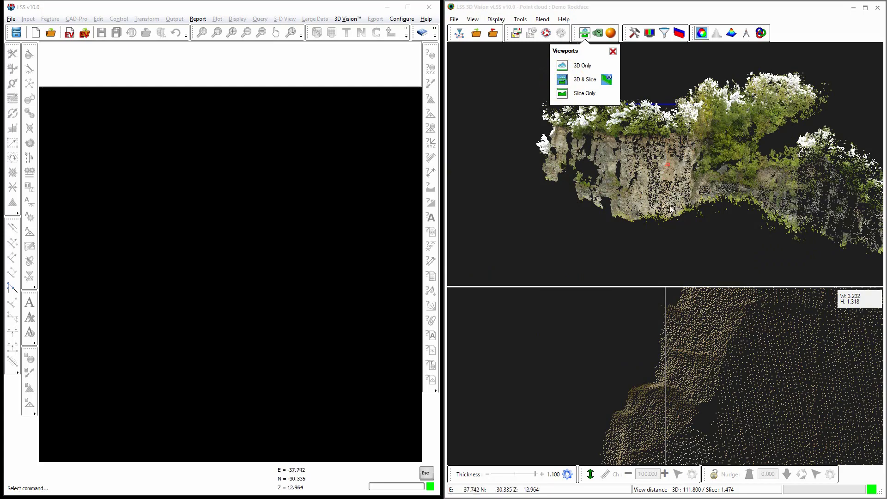
click(613, 51)
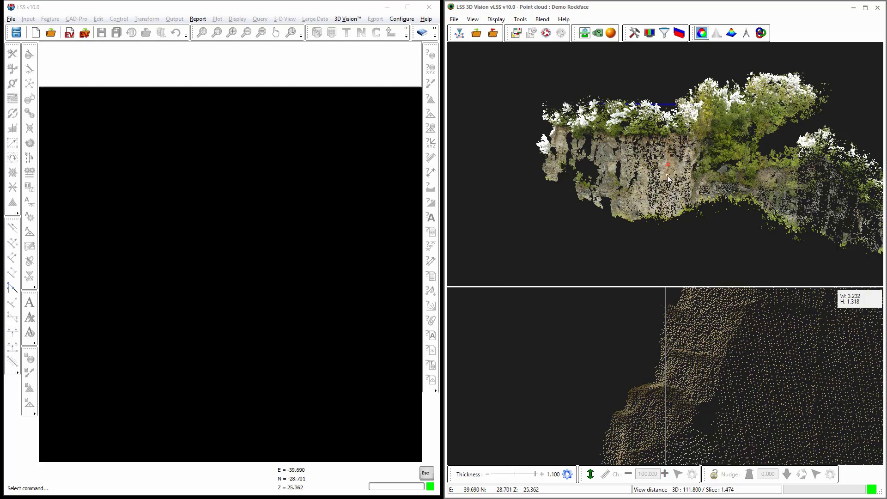
- Lock the slice on the rock ledges below the trees and turn the 3D view independently of it
scroll(667, 175, down, 3)
scroll(667, 176, up, 3)
scroll(667, 176, up, 2)
scroll(667, 176, up, 1)
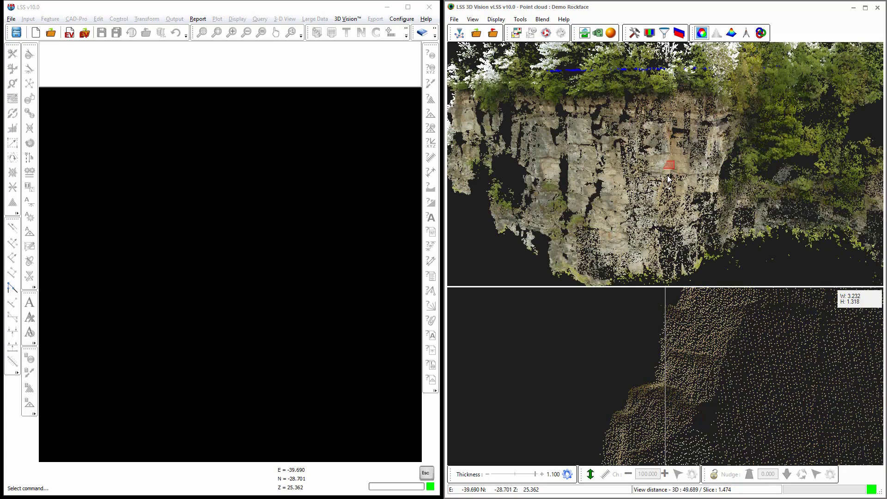
scroll(668, 178, up, 3)
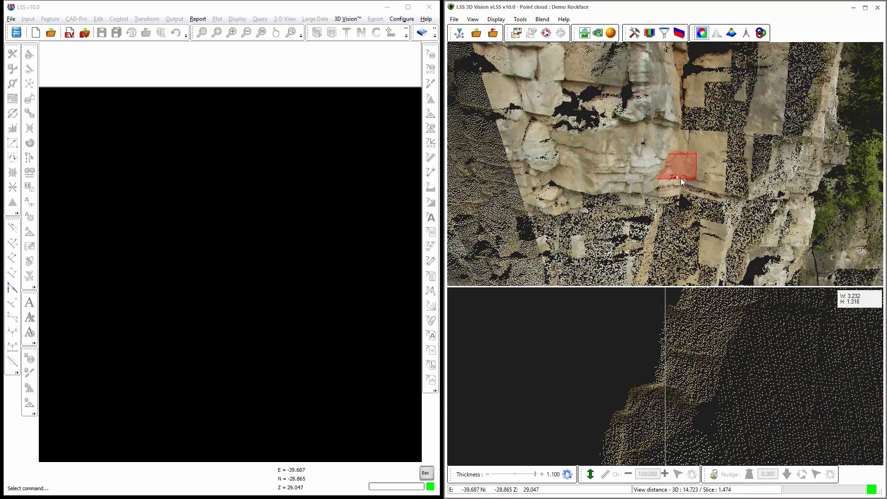
drag(740, 180, 723, 171)
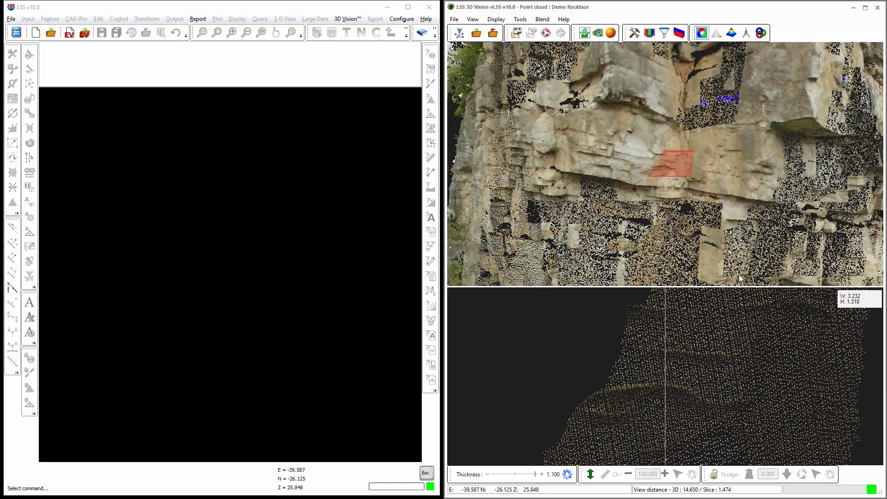
click(714, 474)
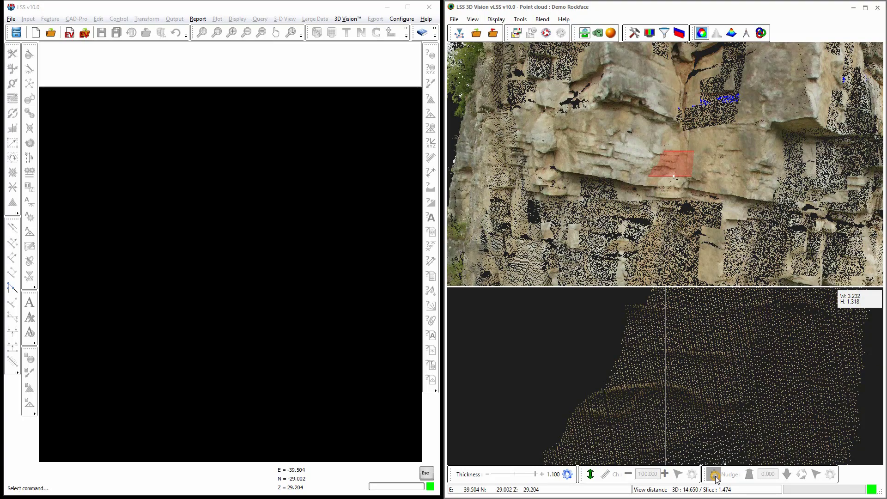
mouse_move(703, 209)
mouse_down()
mouse_move(583, 209)
mouse_move(639, 209)
mouse_move(706, 242)
mouse_move(706, 260)
mouse_move(694, 268)
mouse_move(681, 206)
mouse_move(684, 226)
mouse_up()
- Examine the locked slice of the rockface at widths from about 2 to 37, including the ledges beside the cavity
scroll(679, 356, up, 3)
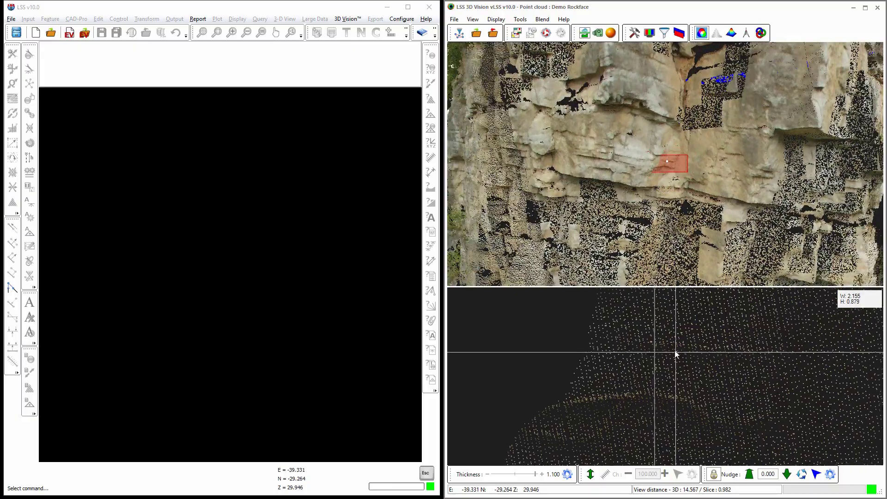
drag(668, 349, 589, 361)
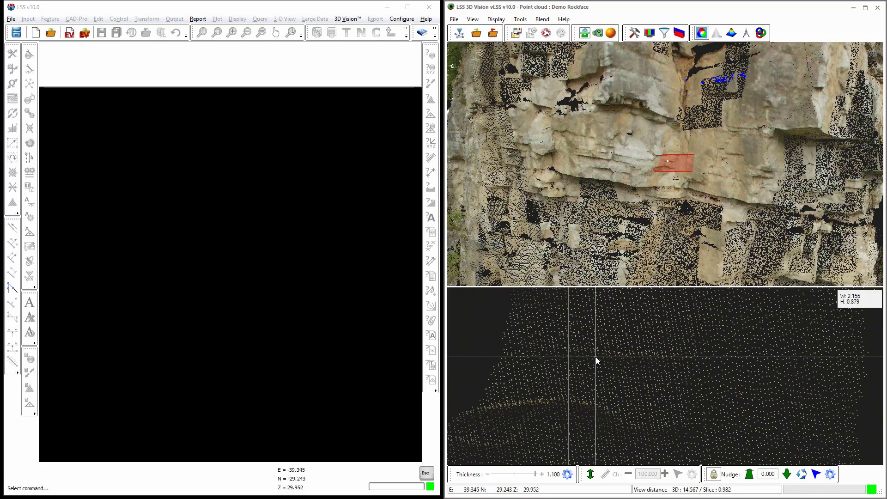
scroll(596, 358, down, 1)
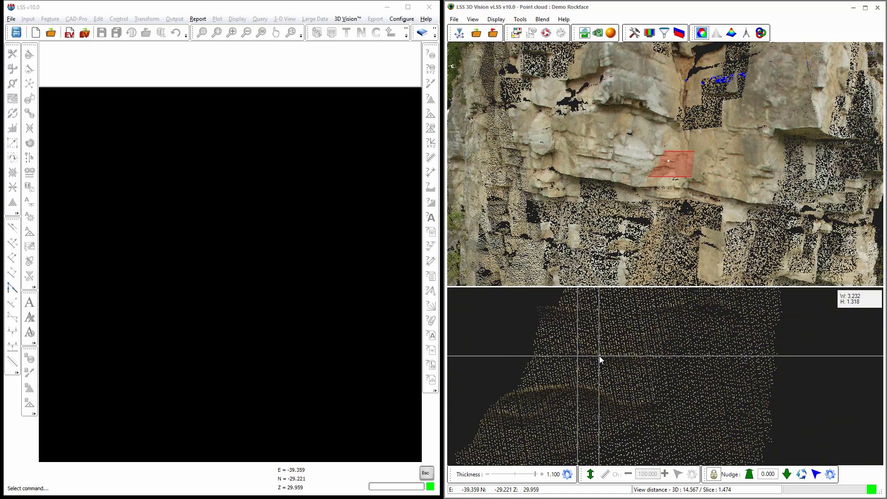
scroll(601, 358, down, 1)
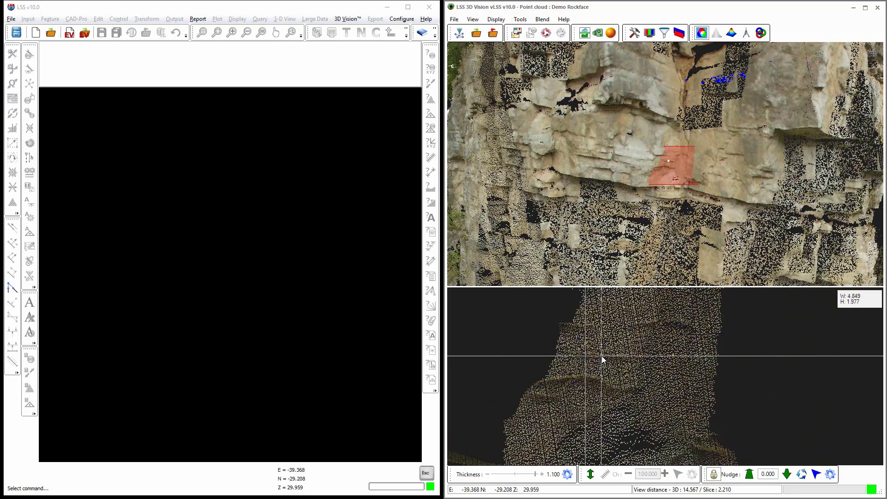
scroll(602, 359, down, 1)
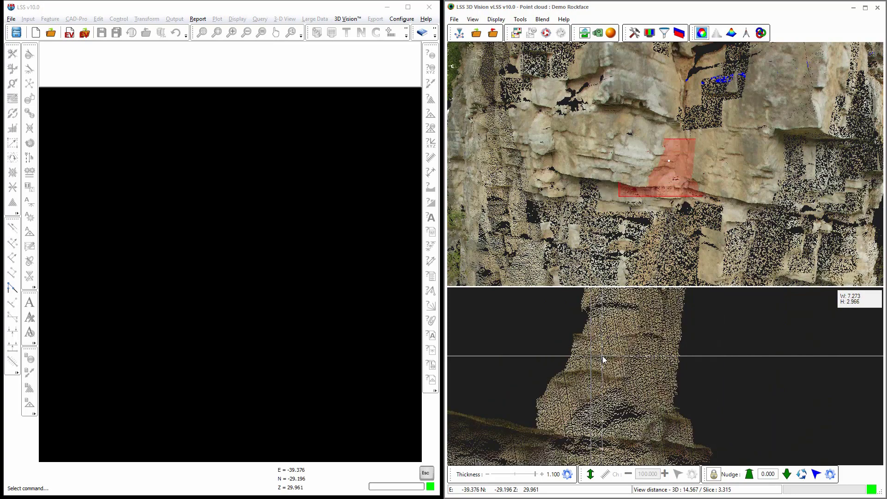
scroll(603, 359, down, 1)
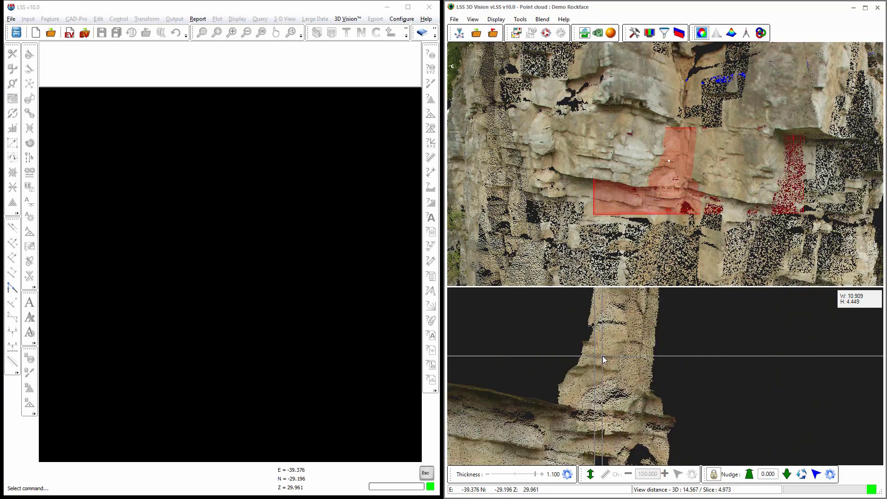
scroll(603, 359, down, 1)
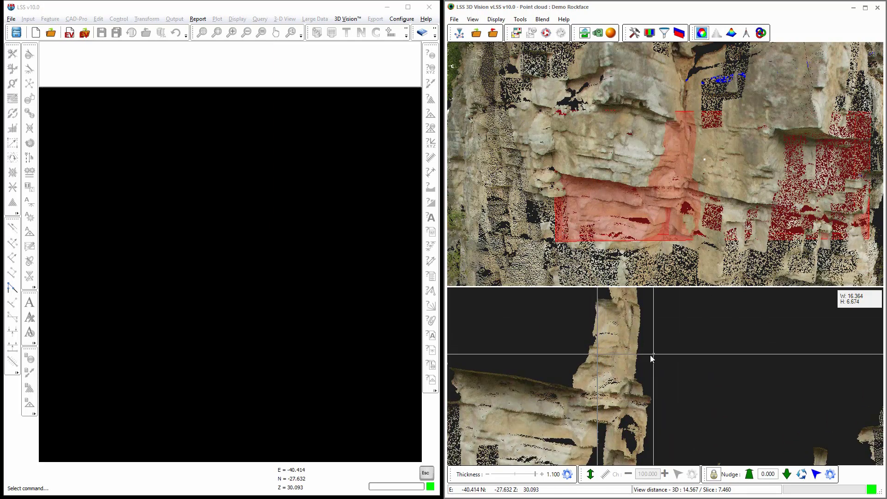
mouse_move(724, 249)
middle_down()
mouse_move(646, 232)
mouse_move(619, 235)
mouse_move(616, 250)
mouse_move(684, 270)
mouse_move(733, 231)
mouse_move(721, 249)
middle_up()
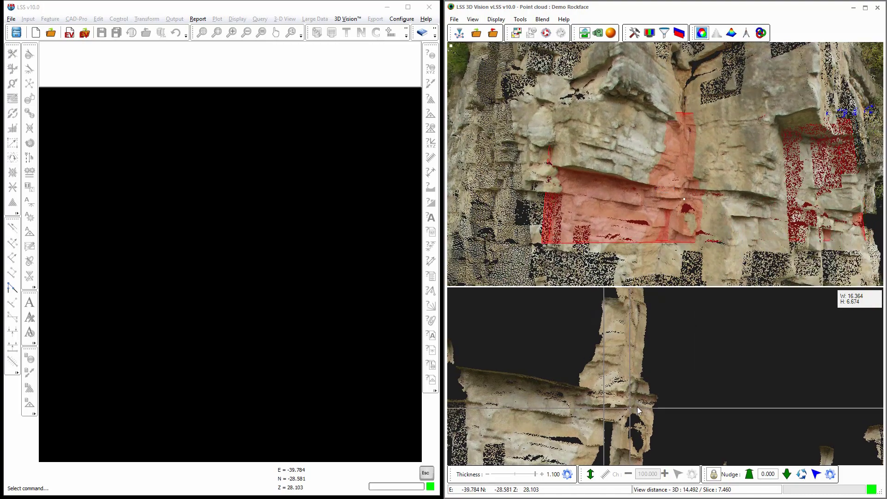
middle_drag(637, 406, 697, 409)
scroll(695, 406, down, 4)
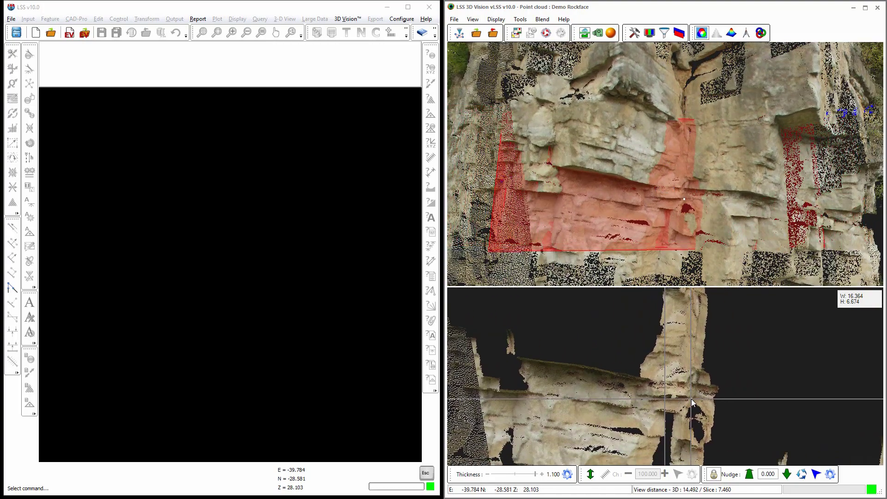
scroll(691, 398, down, 3)
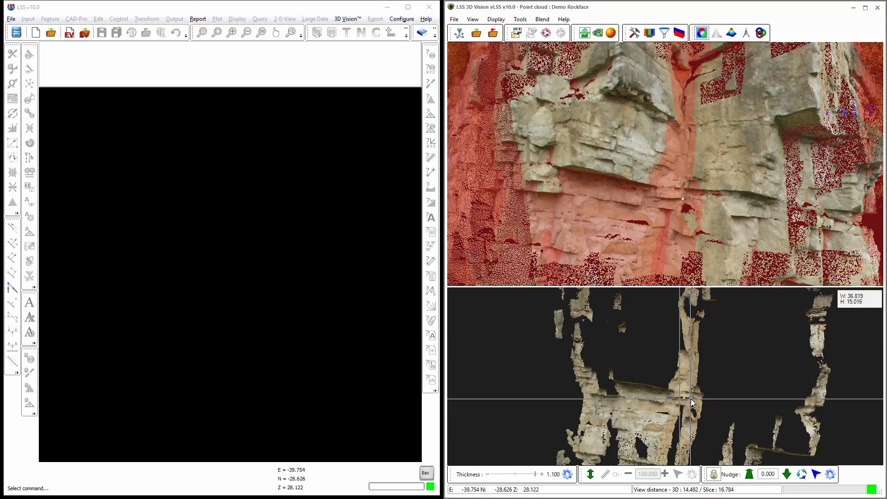
scroll(691, 398, up, 3)
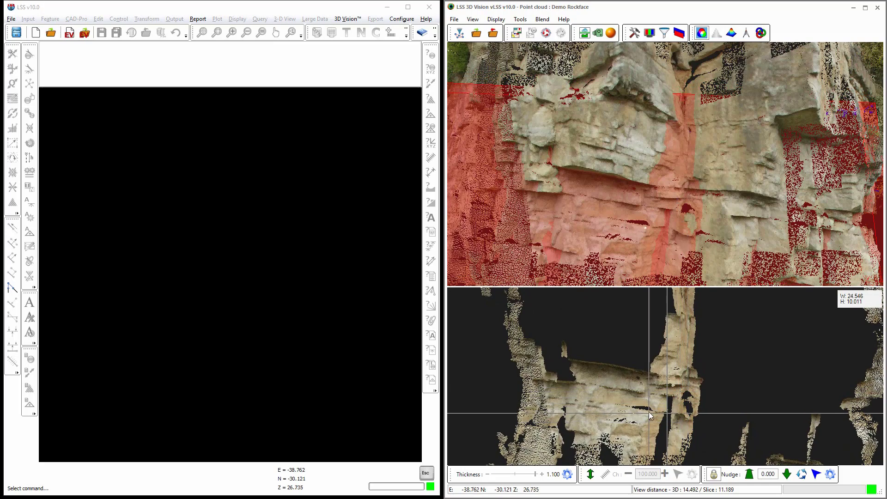
drag(648, 411, 669, 409)
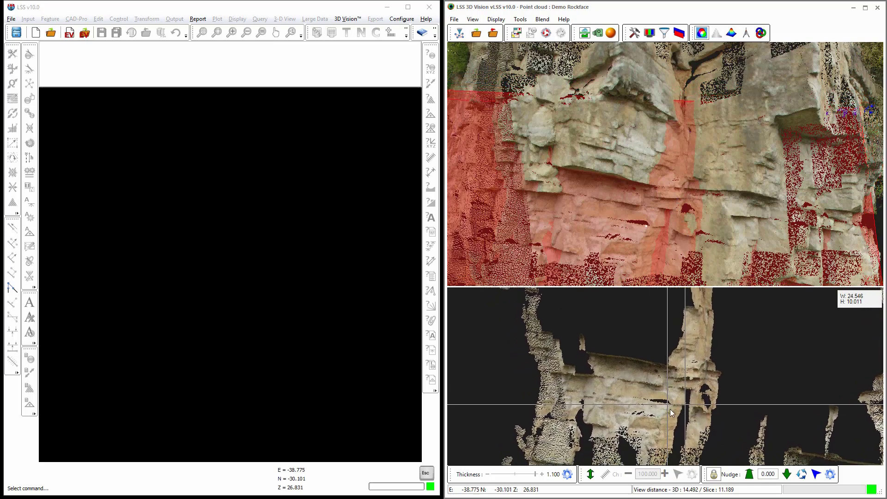
- Nudge the locked slice away in 0.010 increments to an offset of -0.290, observing it from above the rockface
click(748, 474)
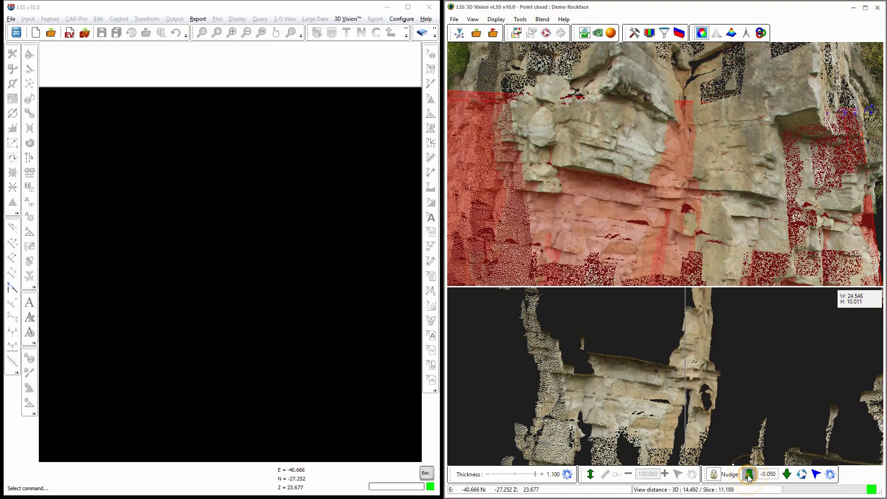
click(749, 475)
click(749, 474)
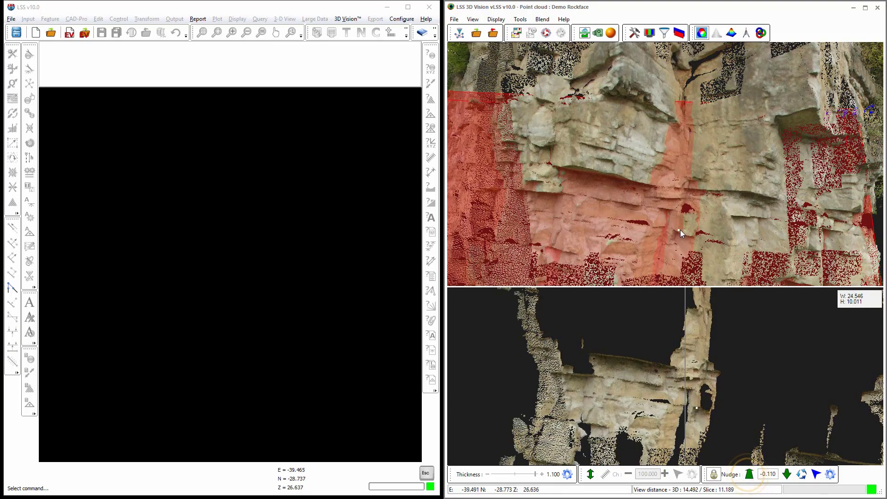
drag(681, 229, 678, 301)
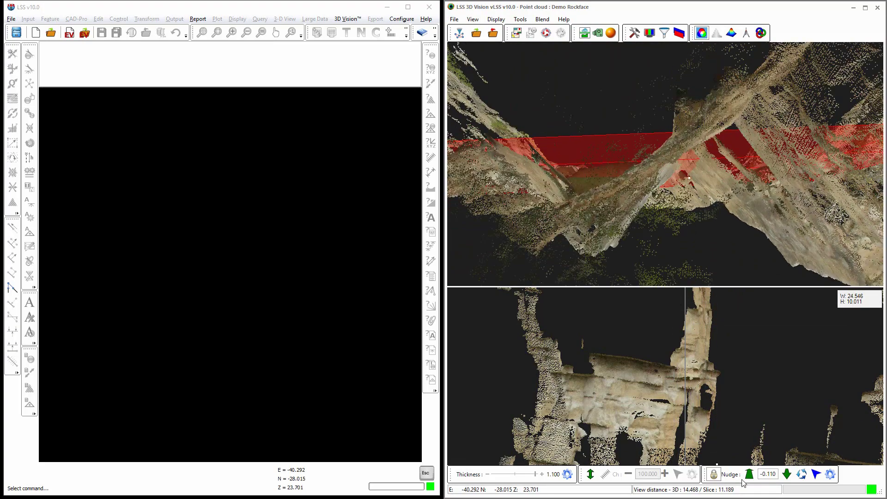
click(749, 475)
click(749, 474)
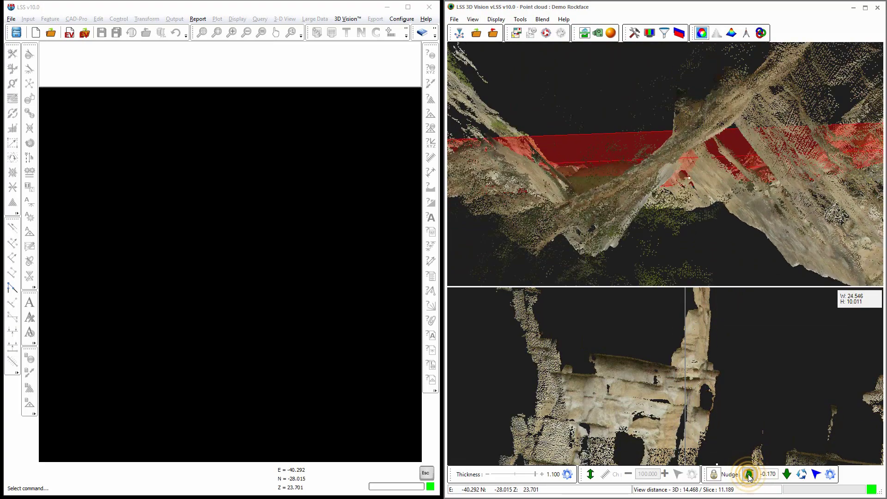
click(748, 475)
click(748, 475)
click(749, 474)
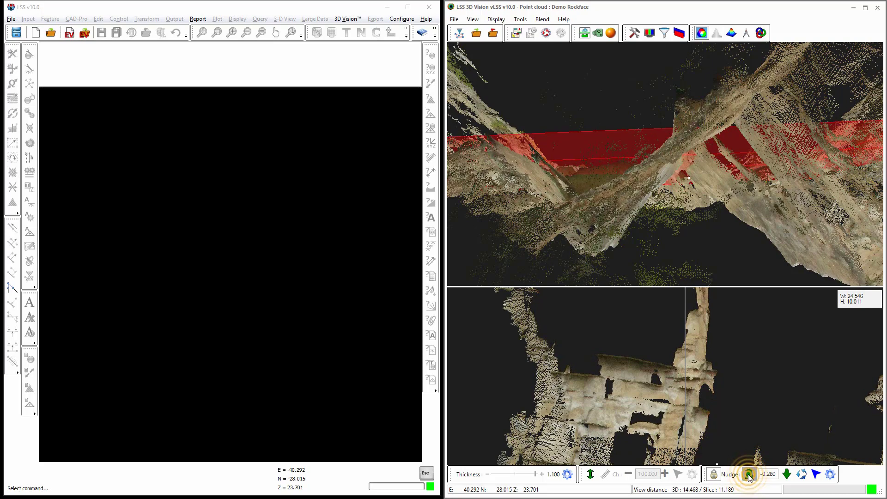
click(749, 475)
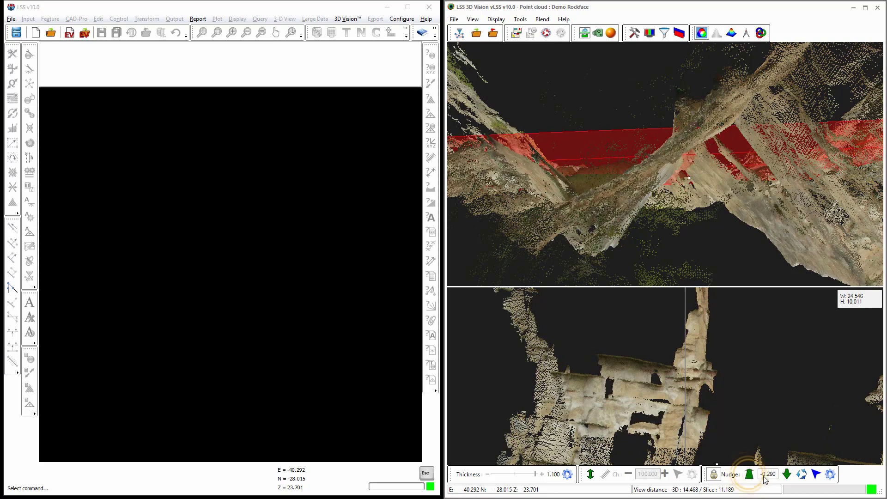
- Set the nudge increment to 0.2 and nudge the slice further away to an offset of -1.290
click(829, 474)
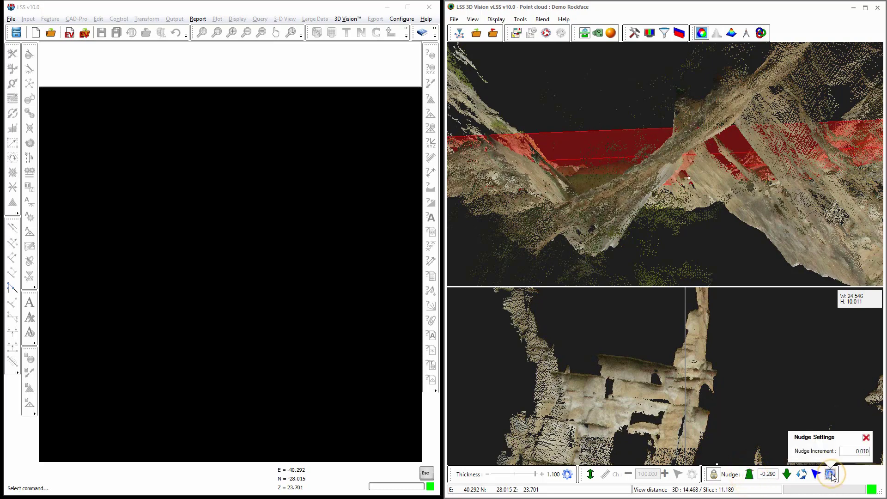
double_click(862, 451)
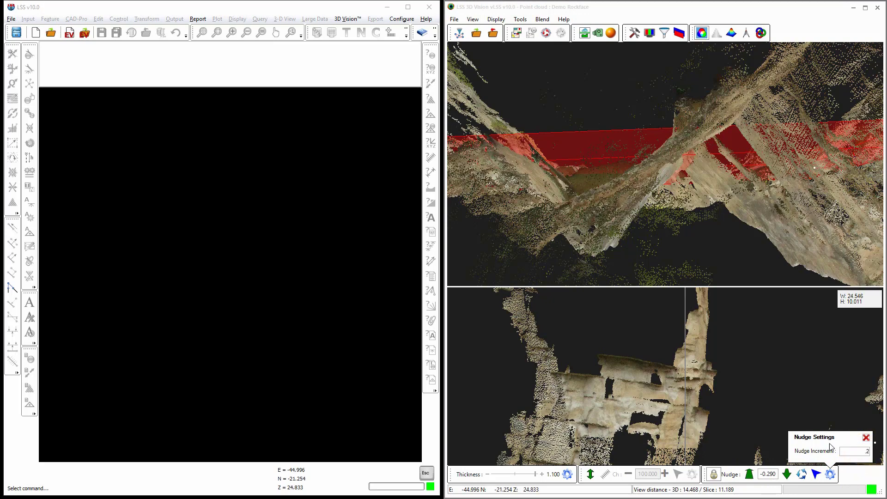
click(748, 474)
click(749, 474)
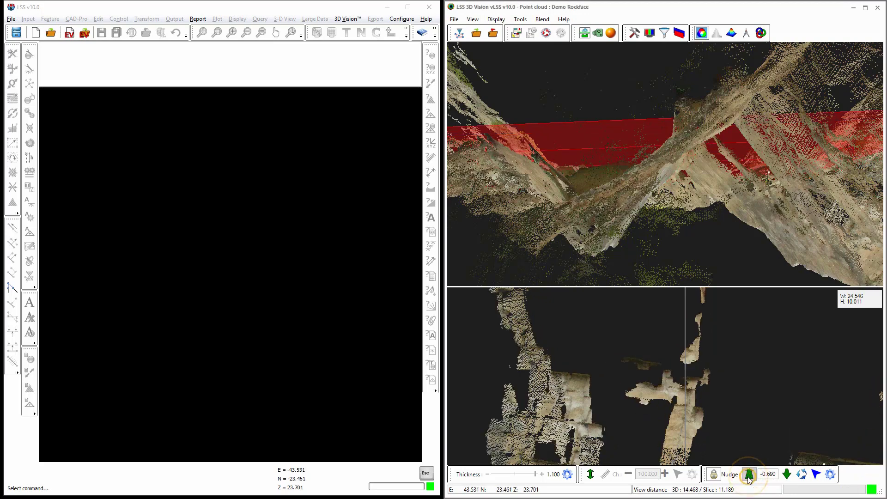
click(748, 474)
click(749, 474)
- Nudge the slice back towards the viewer to an offset of -0.490
click(786, 475)
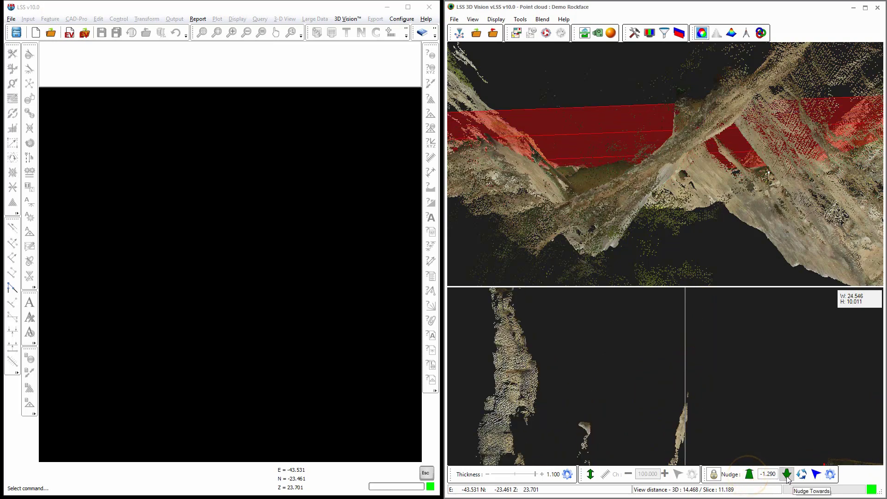
click(787, 474)
click(786, 474)
click(786, 475)
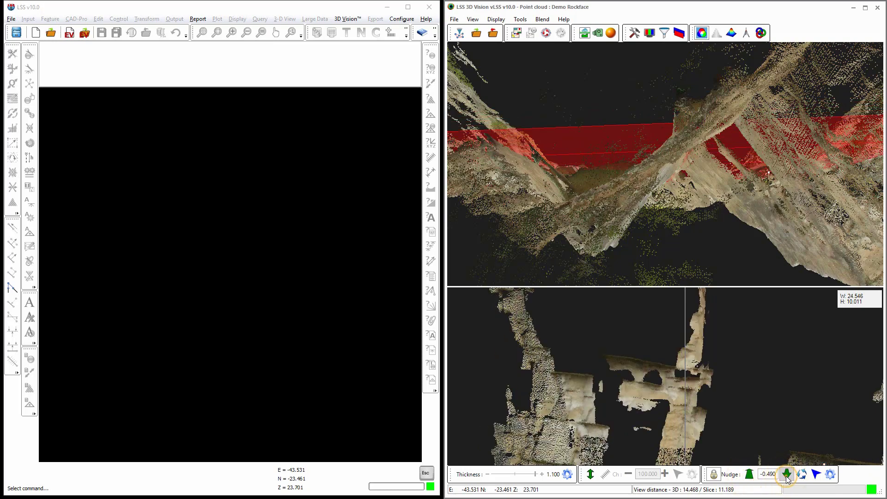
- Nudge the locked vertical slice further towards the viewer to an offset of 0.110
click(787, 474)
click(787, 474)
click(786, 474)
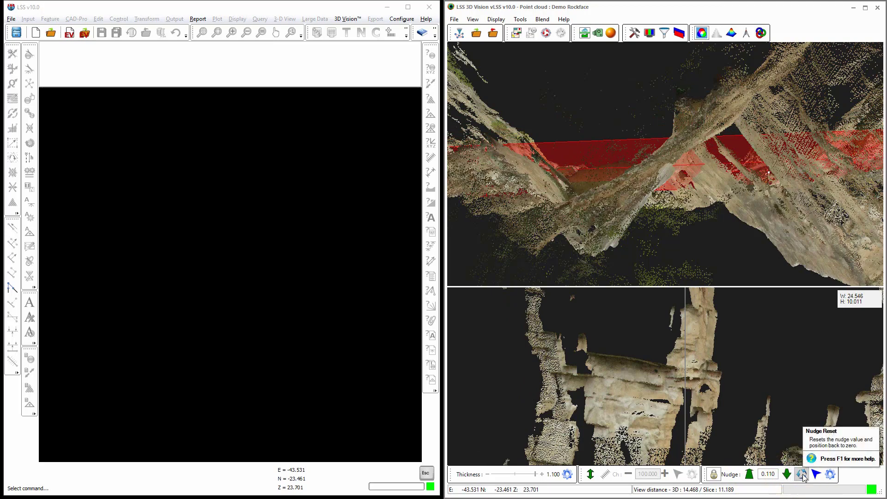
- Reset the slice nudge to zero, and start but cancel locating the nudge position in LSS
click(802, 474)
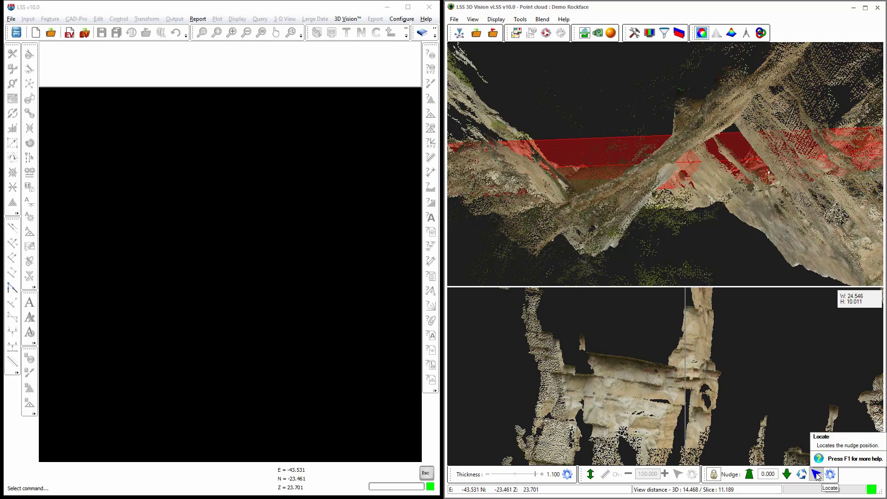
click(816, 475)
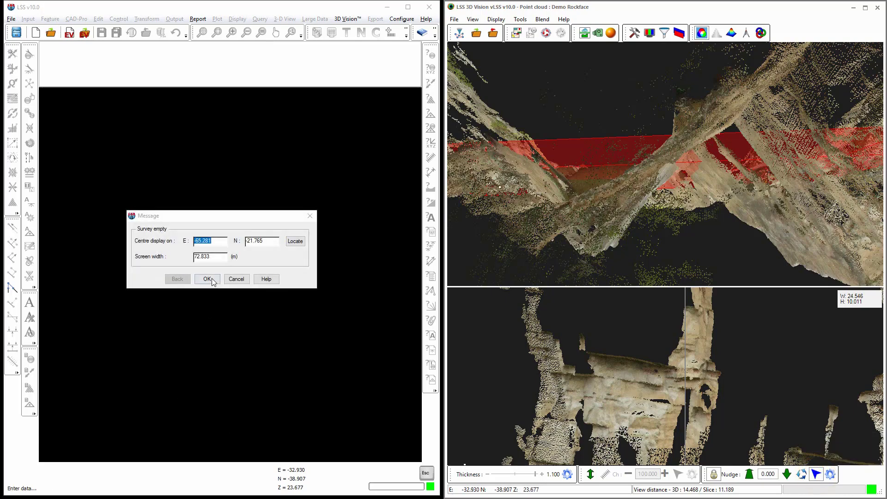
click(236, 279)
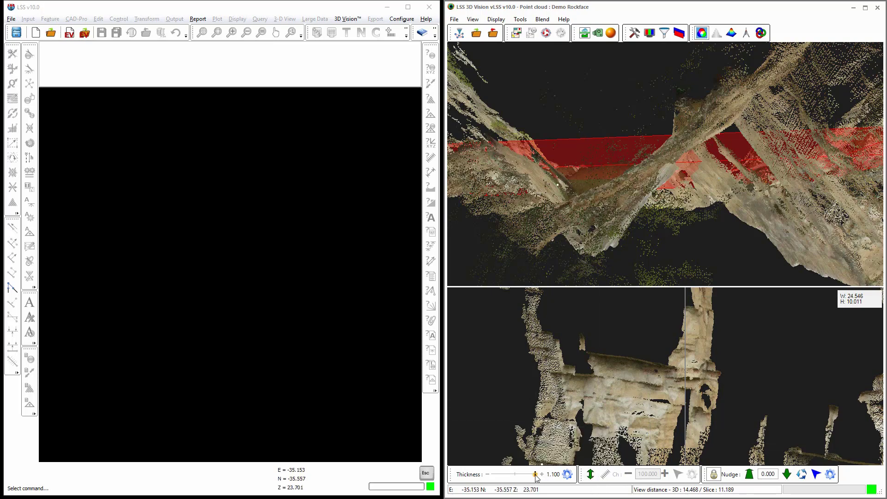
- Reduce the slice thickness to 0.750 and on to 0.500, and open the thickness settings
drag(535, 475, 522, 476)
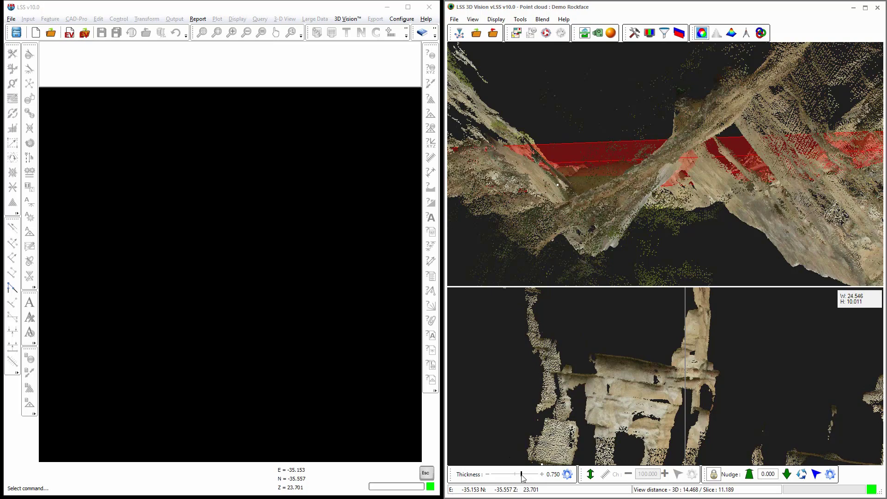
drag(520, 476, 508, 481)
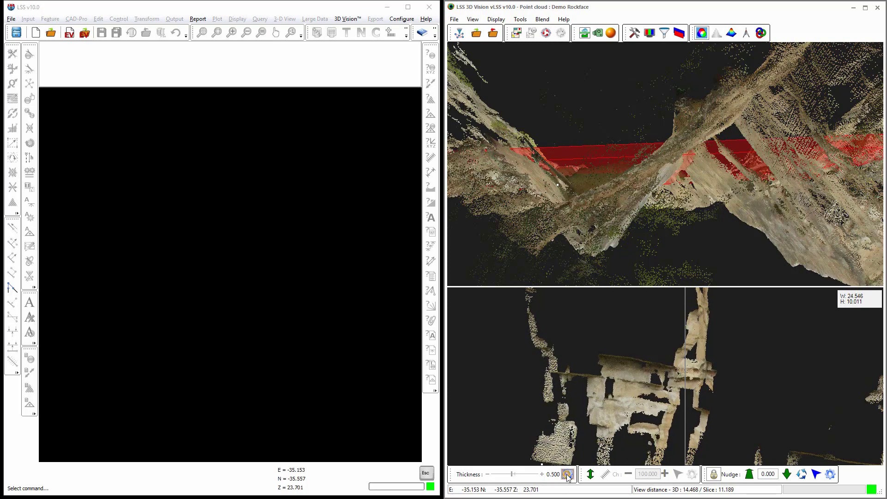
click(567, 474)
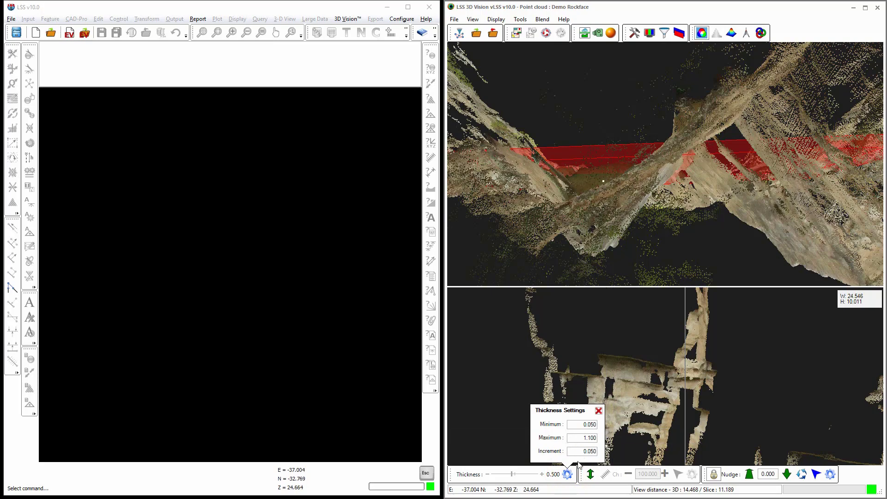
- Step the slice thickness down to 0.300 and back up to 0.700 in 0.050 increments
click(487, 474)
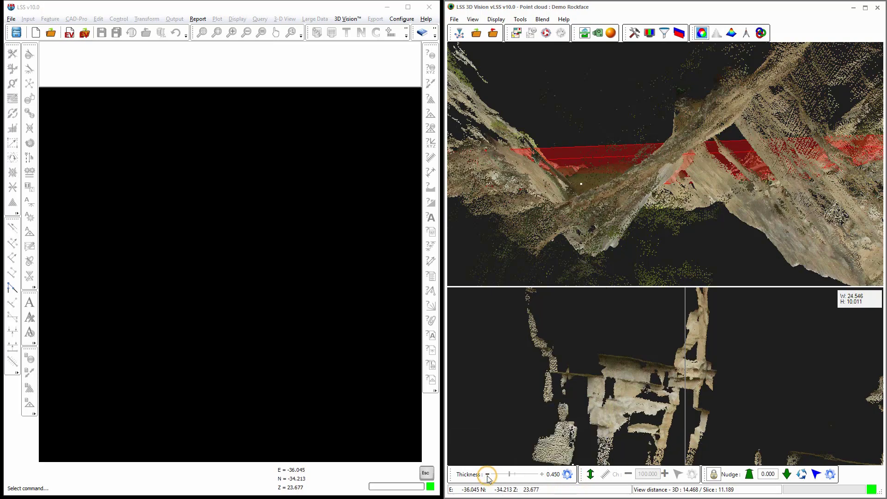
click(487, 475)
click(487, 474)
click(487, 475)
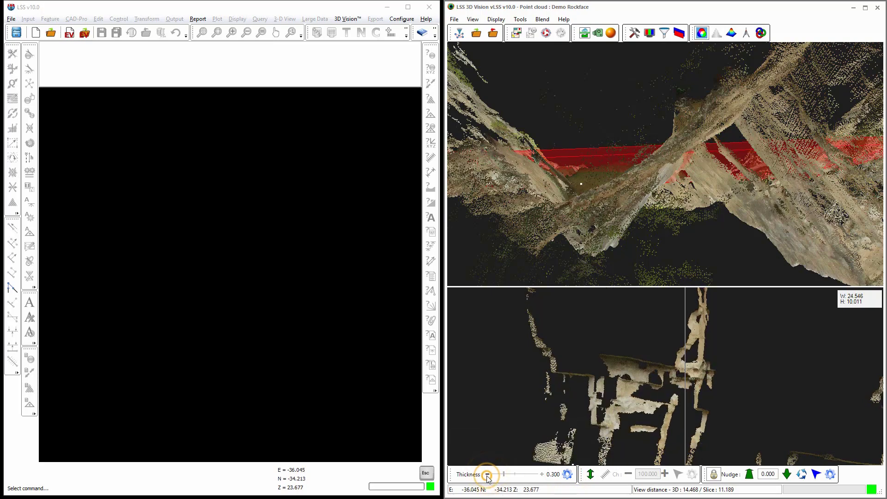
click(542, 474)
click(542, 474)
click(541, 475)
click(541, 475)
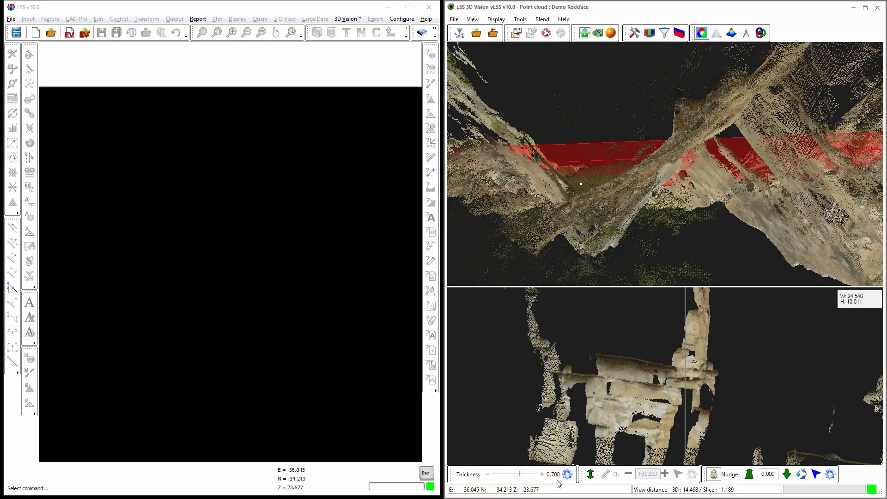
- Switch the slice from vertical to horizontal and view it against the front of the rockface
drag(644, 230, 649, 204)
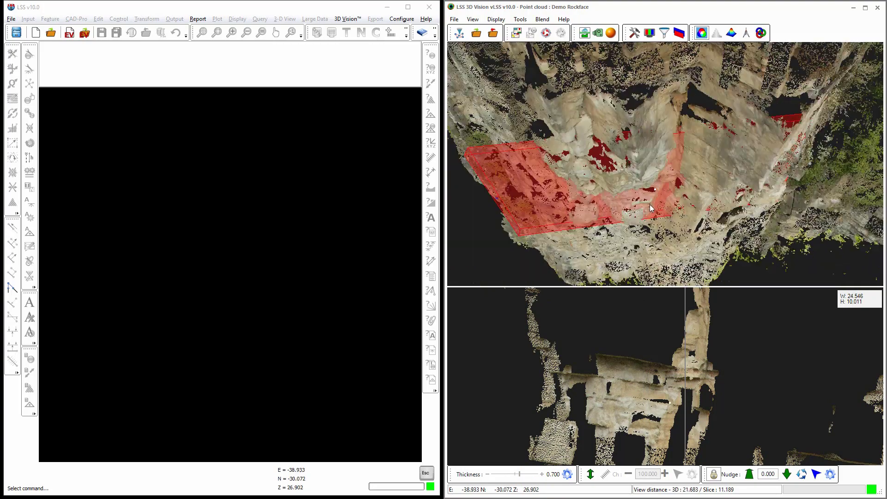
click(590, 476)
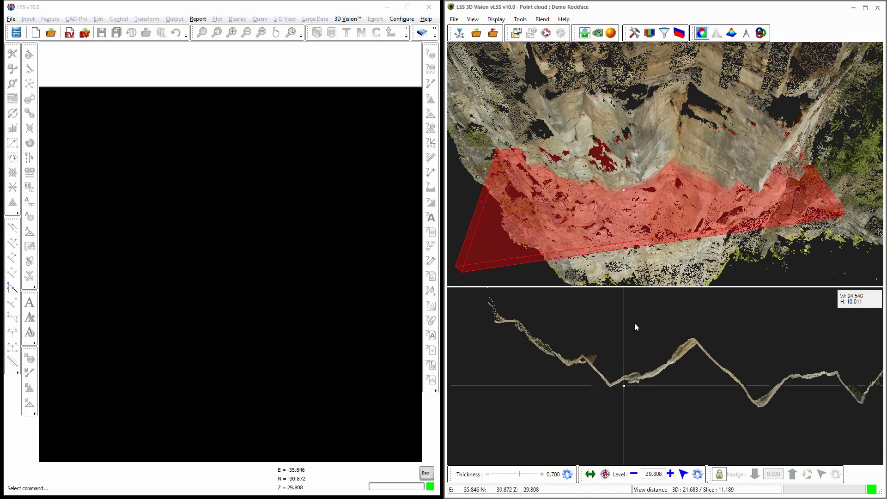
drag(666, 246, 645, 215)
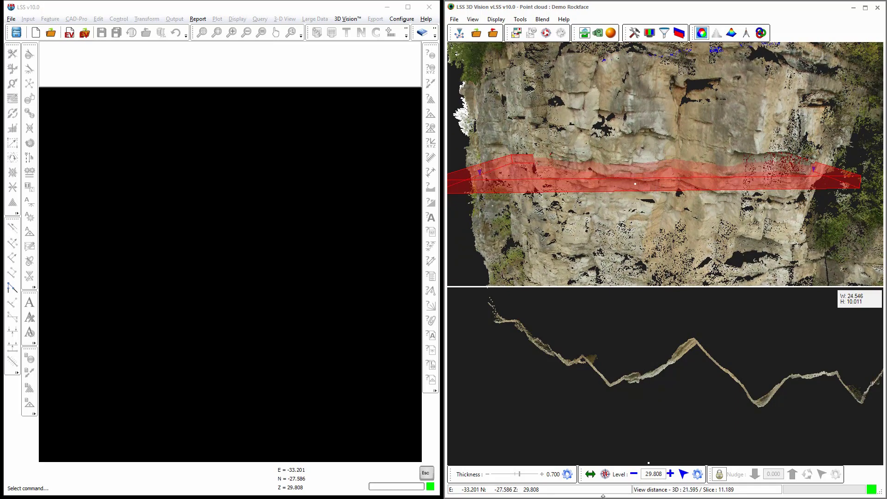
- Raise the horizontal slice in fine increments to a level of 29.827
click(670, 474)
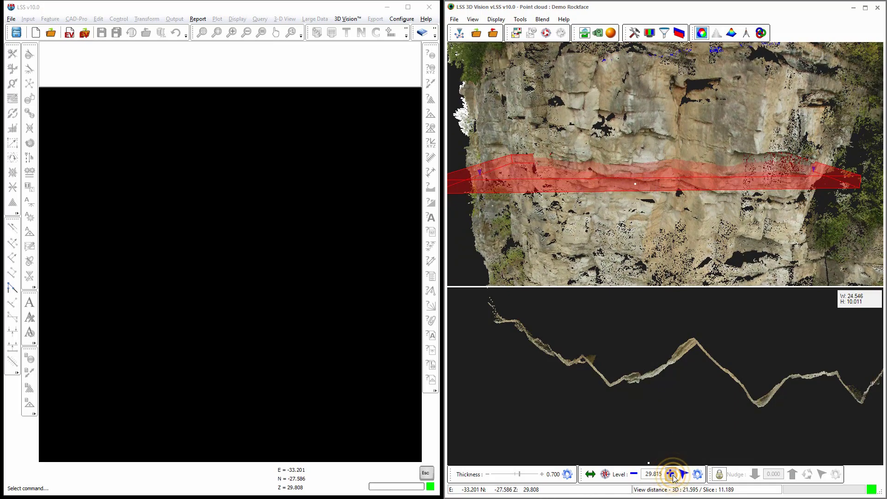
click(673, 476)
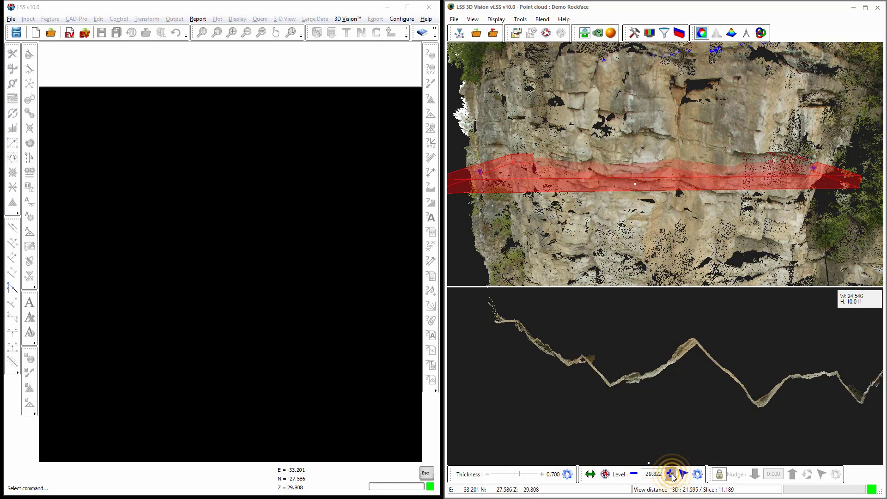
click(670, 474)
- Replace the 0.001 datum interval with a coarser one and raise the horizontal slice to level 31.027
click(697, 474)
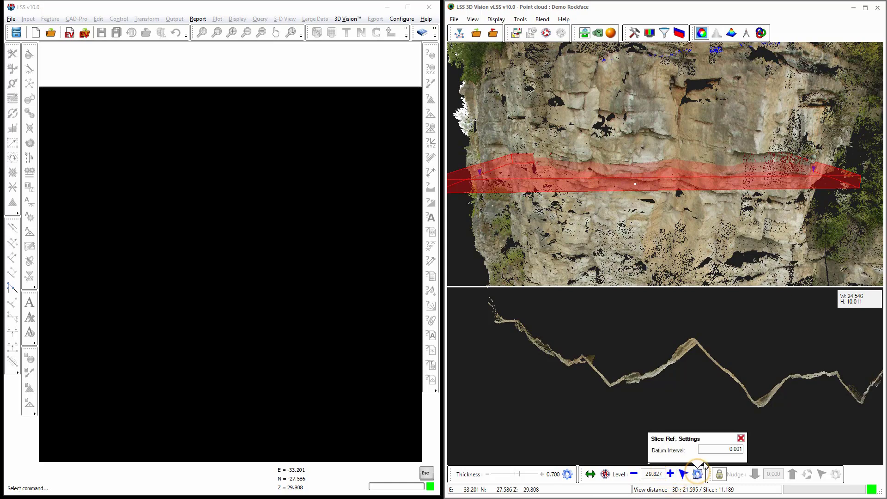
double_click(737, 452)
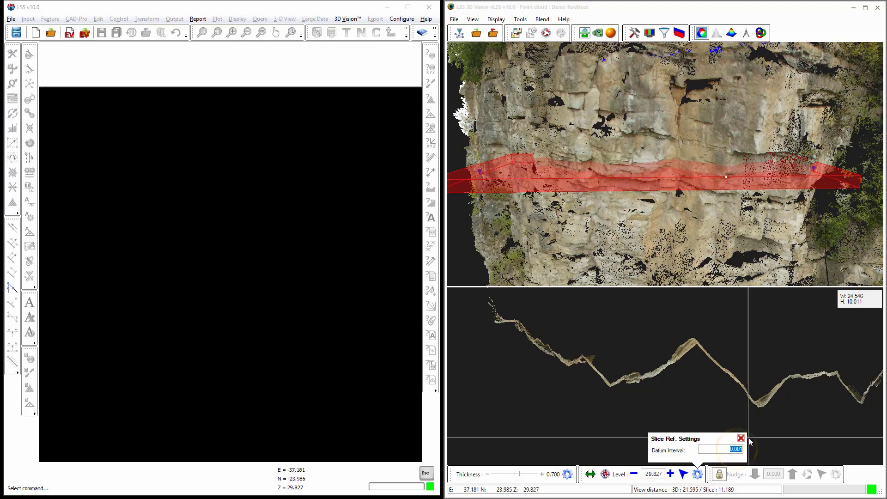
click(670, 477)
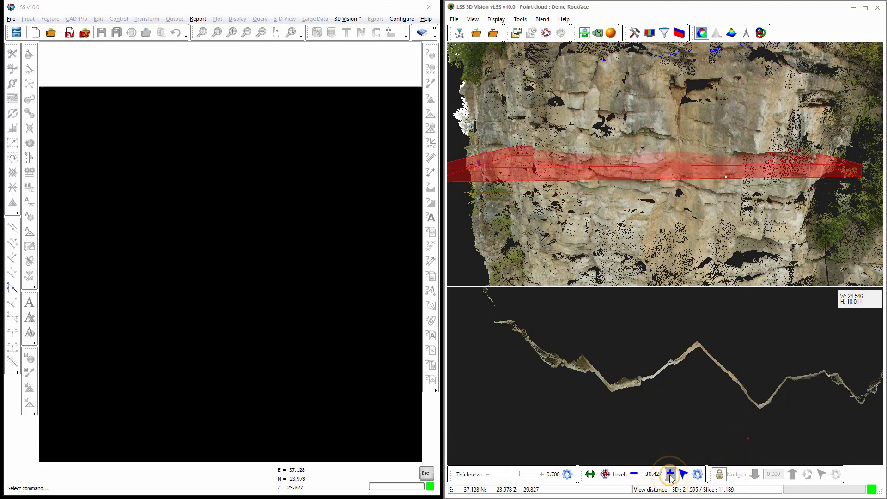
- Lower the horizontal slice down the rockface to level 29.227
click(635, 476)
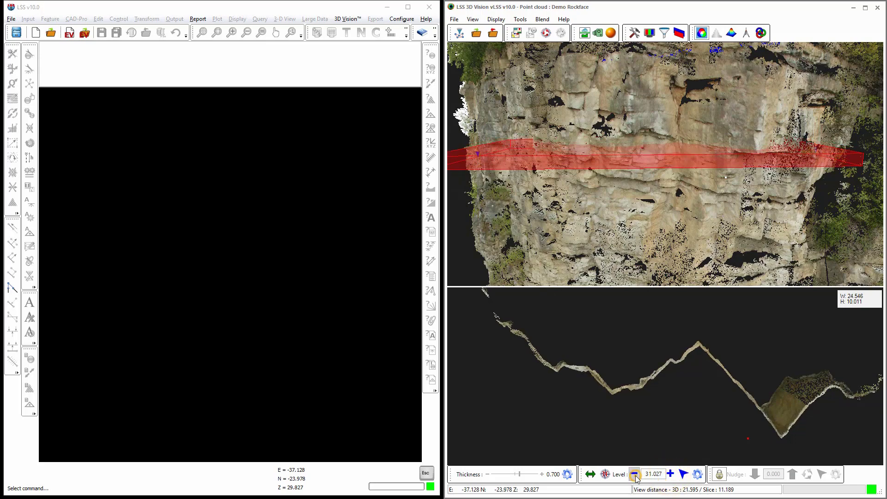
click(635, 475)
click(634, 476)
click(634, 475)
click(635, 476)
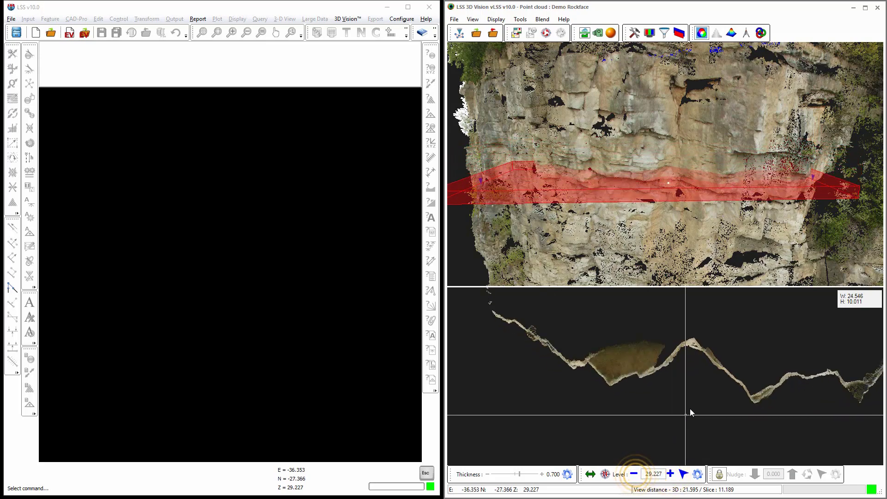
- Examine the profile along the horizontal slice and increase the slice thickness to 1.100
middle_drag(734, 407, 630, 409)
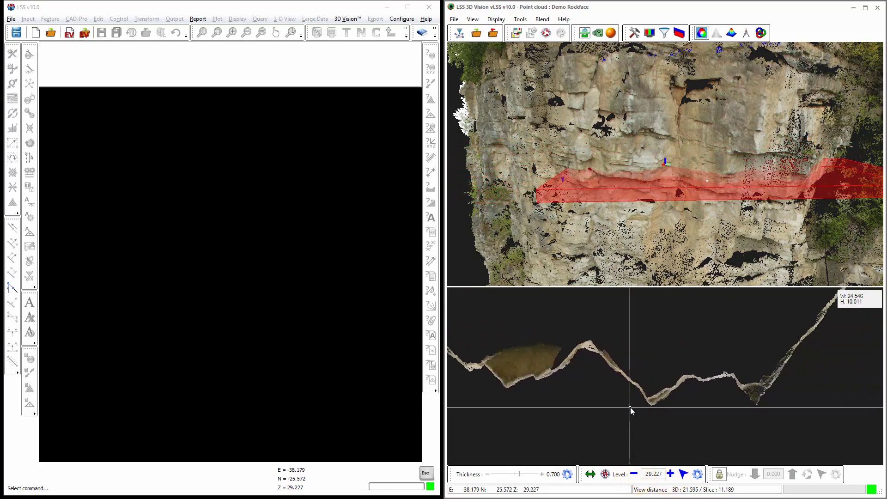
mouse_move(703, 409)
middle_down()
mouse_move(577, 408)
mouse_move(766, 411)
middle_up()
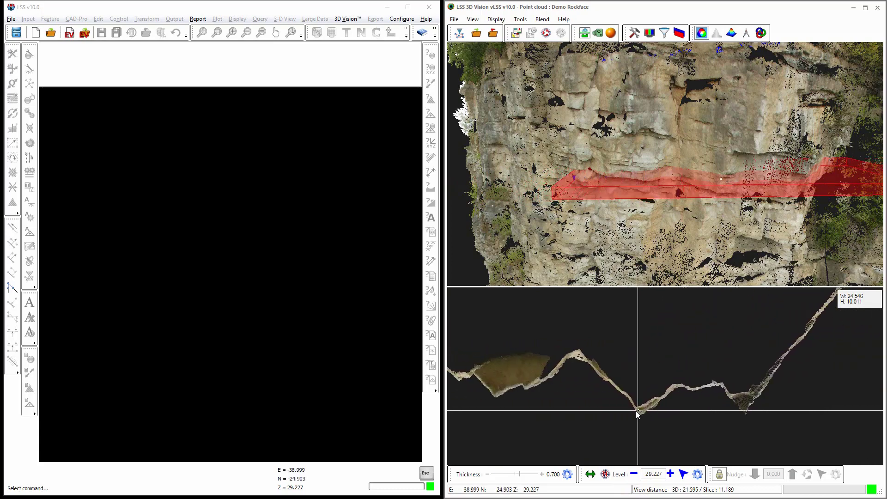
middle_drag(635, 411, 742, 404)
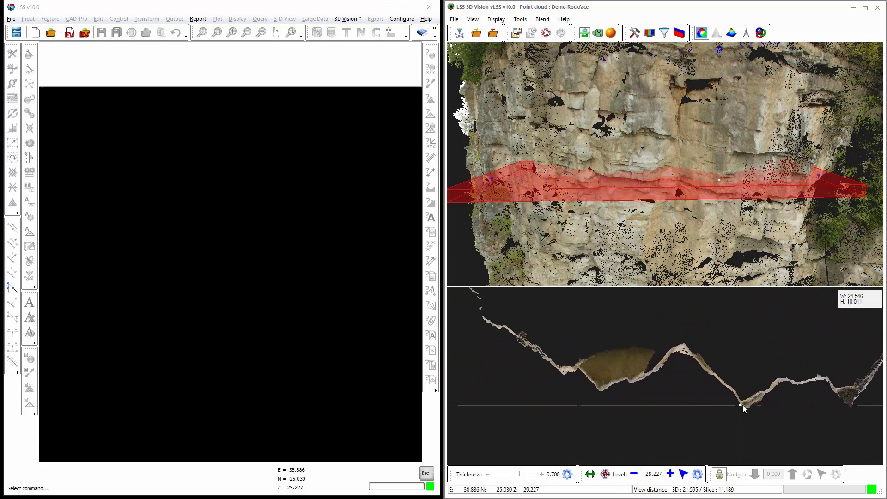
click(542, 475)
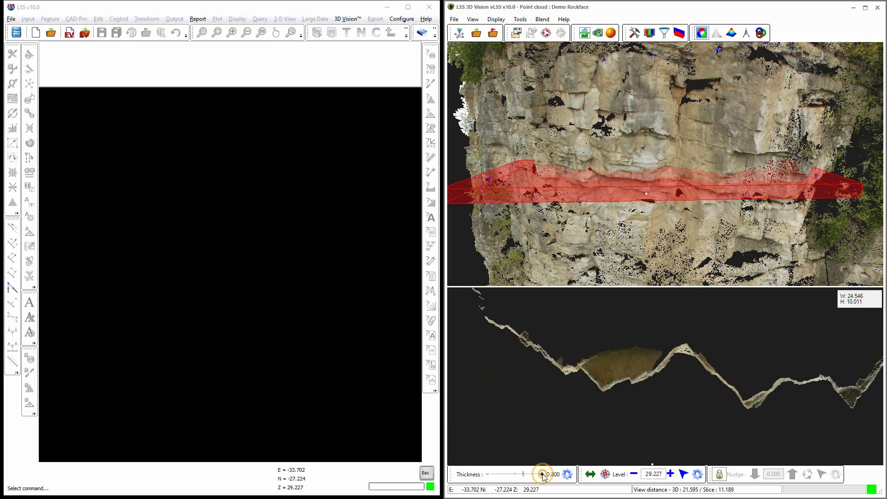
click(542, 474)
click(543, 474)
click(542, 474)
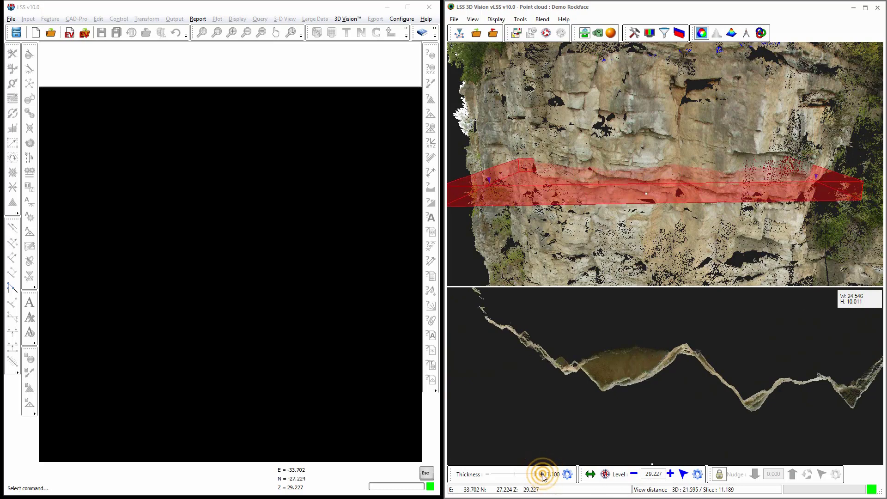
- Reduce the horizontal slice's thickness to 0.550
click(489, 474)
click(488, 475)
click(488, 474)
click(489, 475)
click(488, 474)
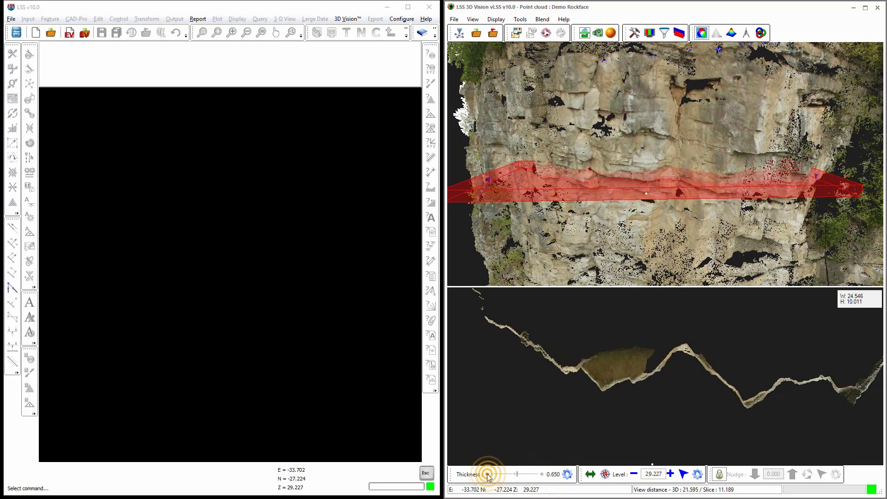
click(488, 474)
click(488, 475)
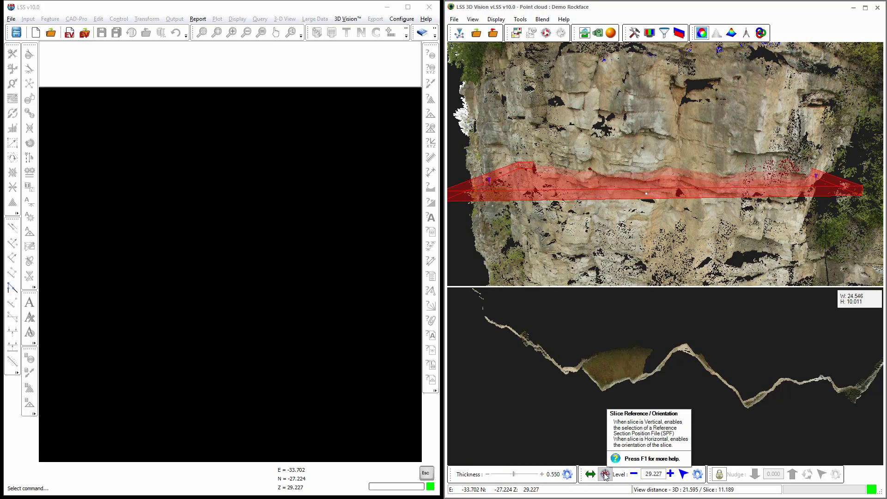
- Change the horizontal slice's orientation, and return to an unlocked vertical slice viewed from above the rockface
click(605, 474)
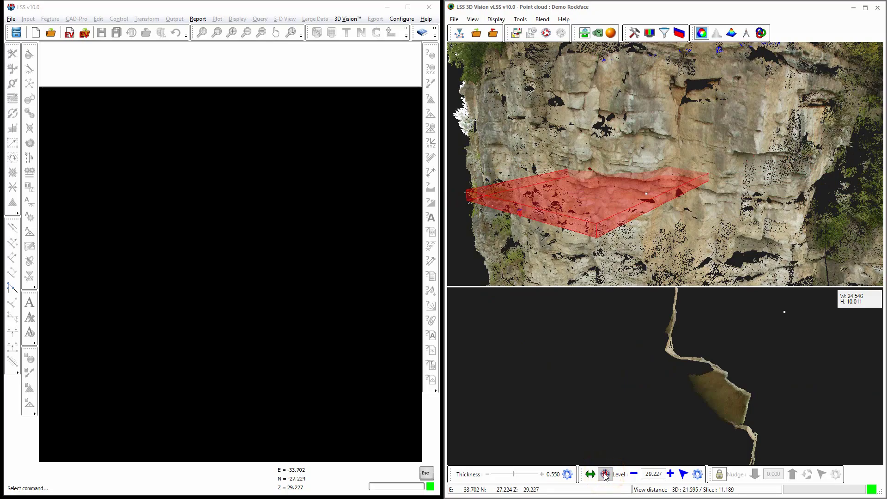
click(719, 474)
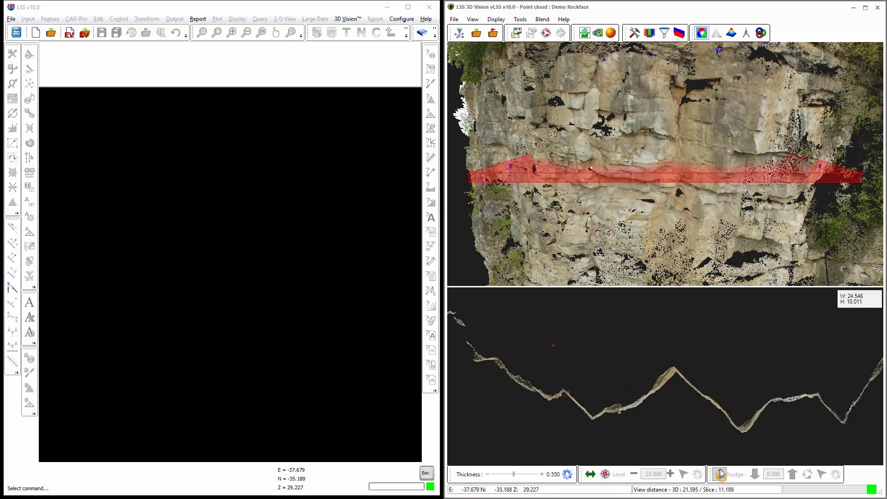
drag(733, 225, 679, 286)
- Display only the slice viewport at a width of about 30, and toggle the slice to horizontal and back to vertical
click(585, 33)
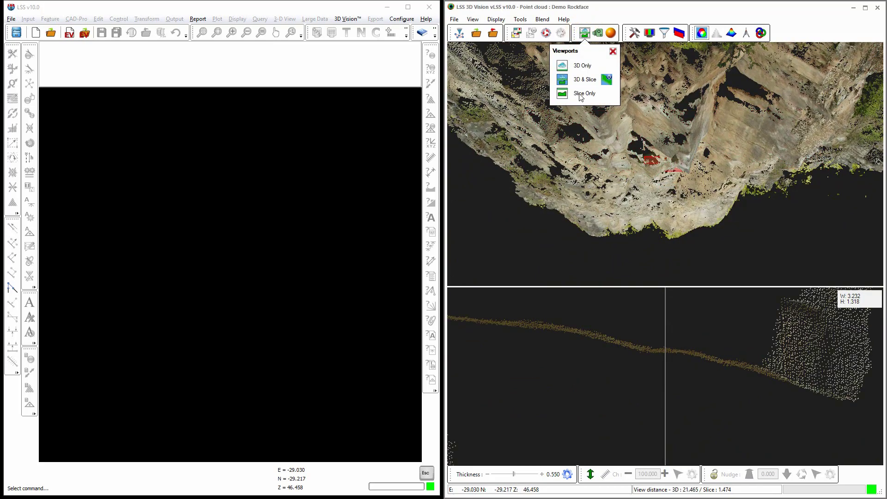
click(562, 94)
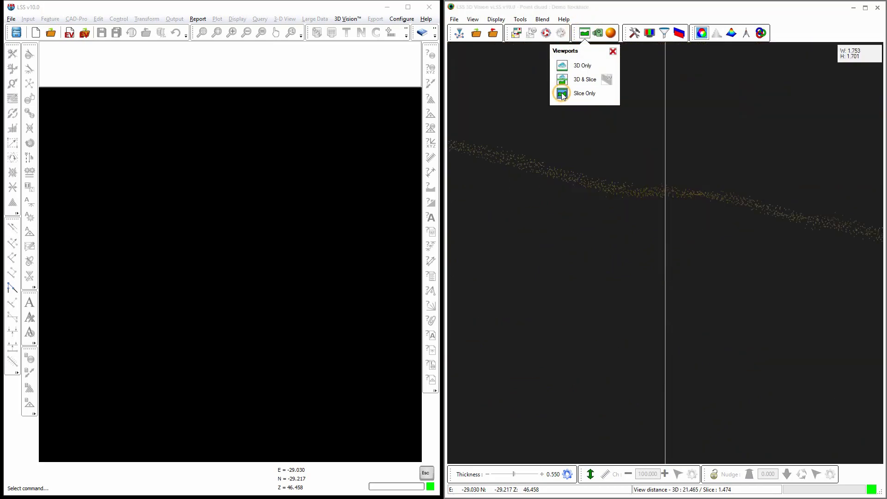
scroll(647, 221, down, 5)
click(639, 212)
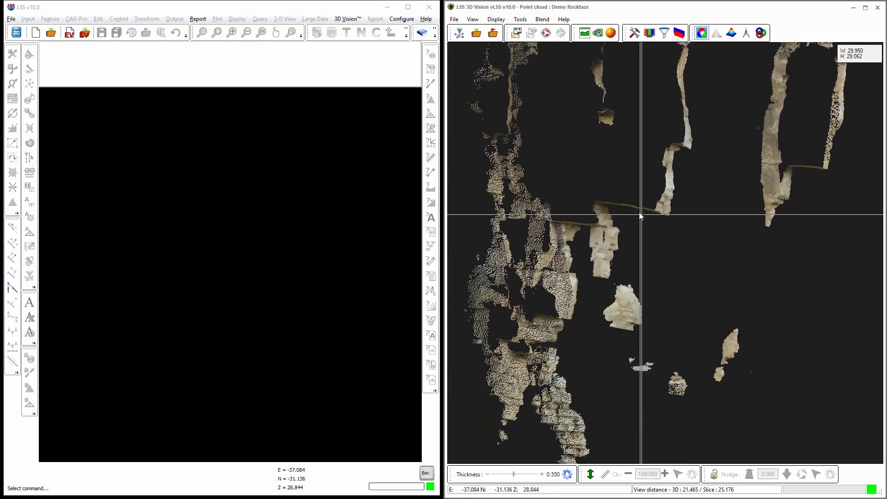
click(591, 474)
click(591, 473)
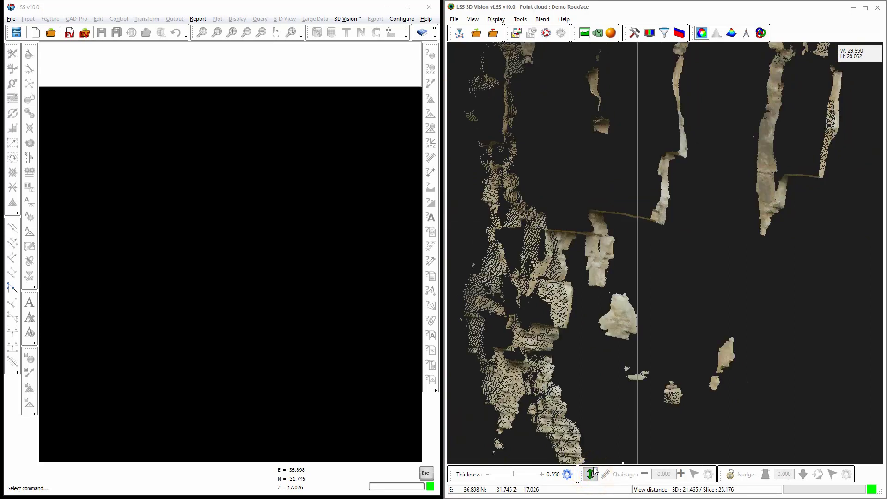
- Display only the 3D viewport and open the screenshot options
click(584, 32)
click(562, 65)
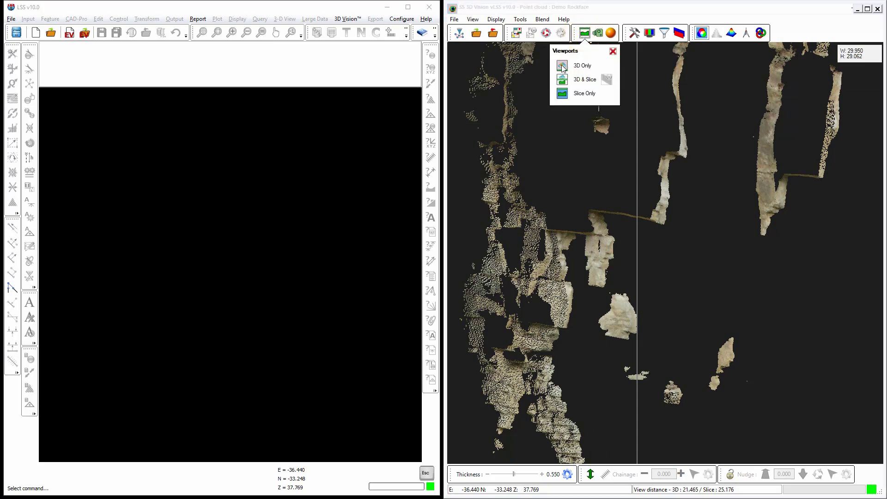
click(598, 33)
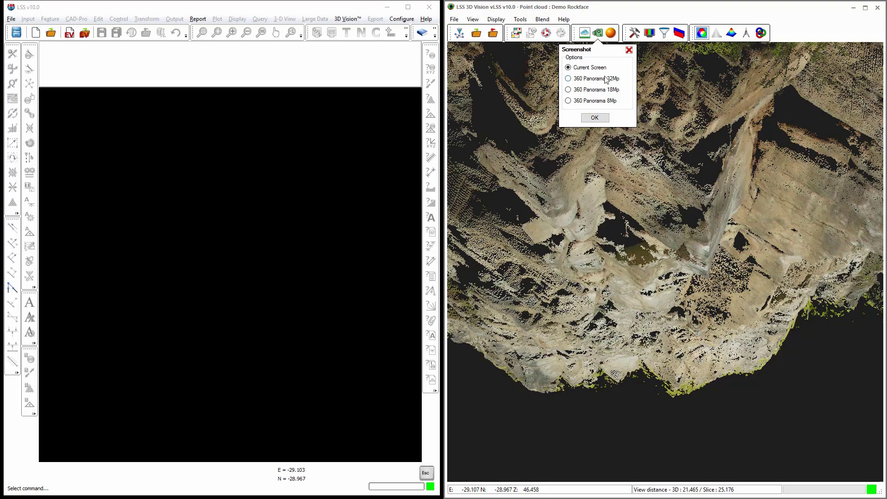
- Capture a 360 Panorama 8Mp screenshot of the rockface seen from the front, and inspect the saved image up close in Photos
click(629, 49)
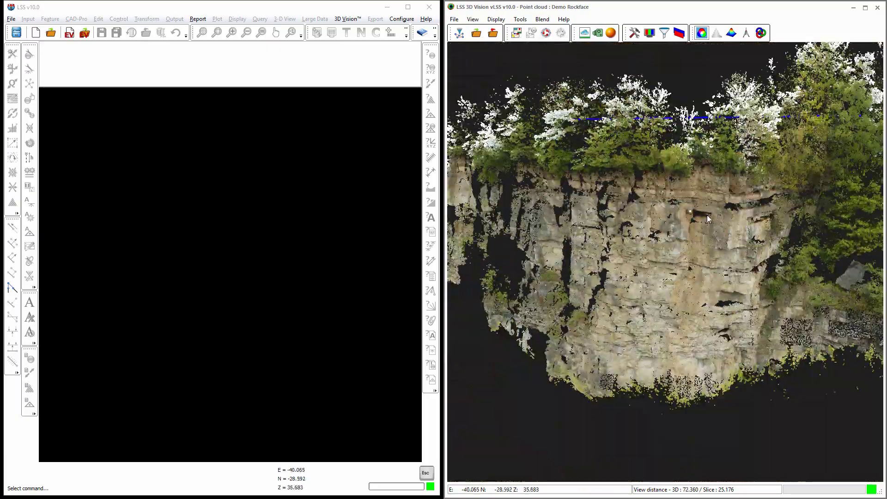
mouse_move(673, 203)
mouse_down()
mouse_move(607, 216)
mouse_move(656, 179)
mouse_move(658, 259)
mouse_up()
scroll(607, 215, down, 3)
scroll(655, 258, up, 3)
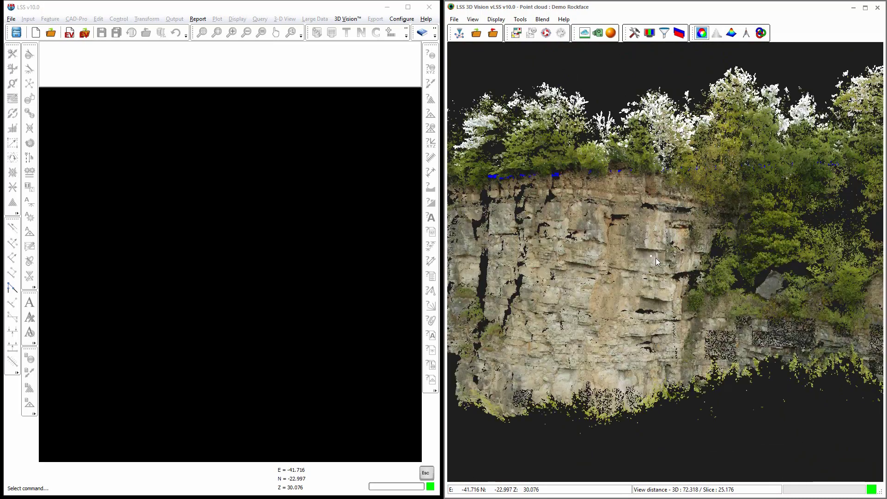
click(597, 33)
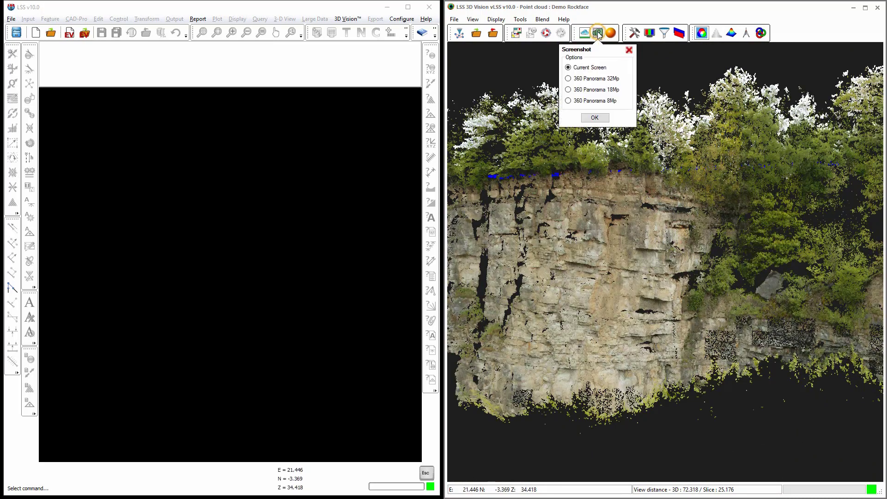
click(568, 102)
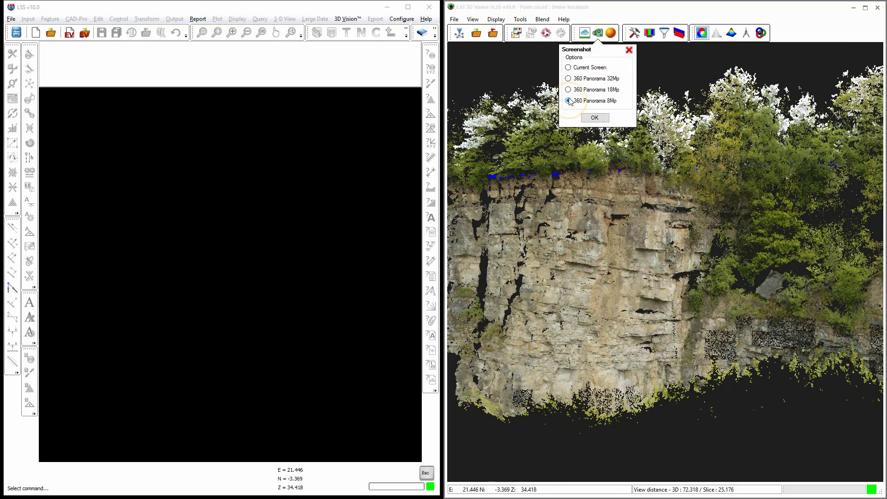
click(594, 117)
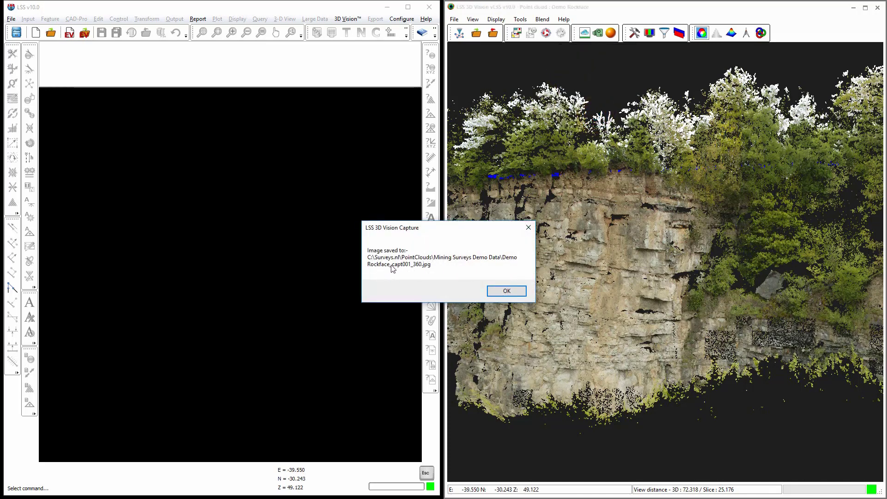
click(506, 291)
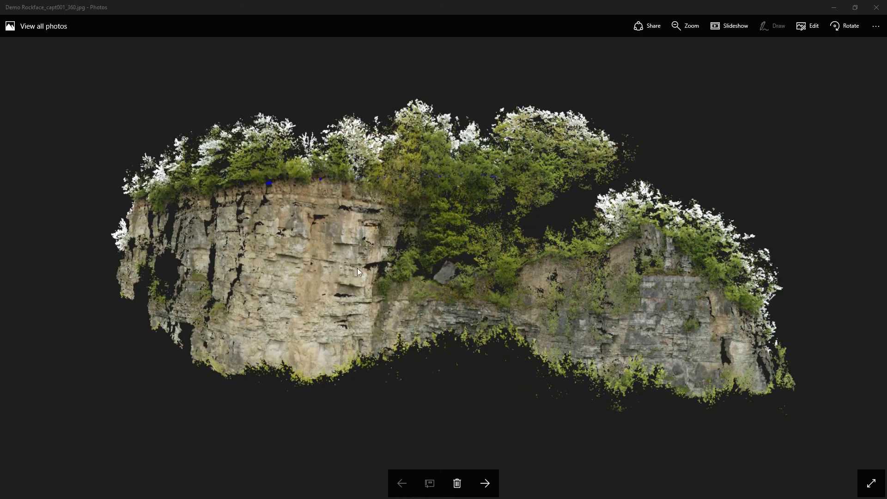
scroll(337, 268, up, 3)
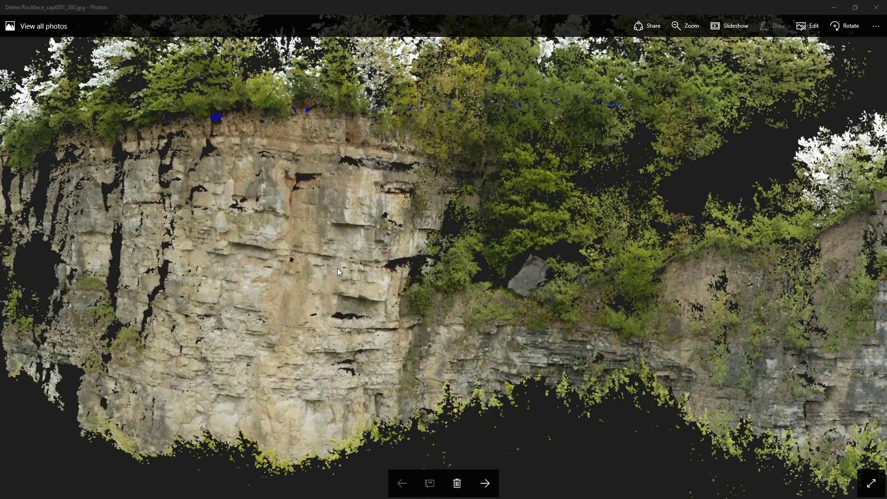
scroll(337, 267, down, 5)
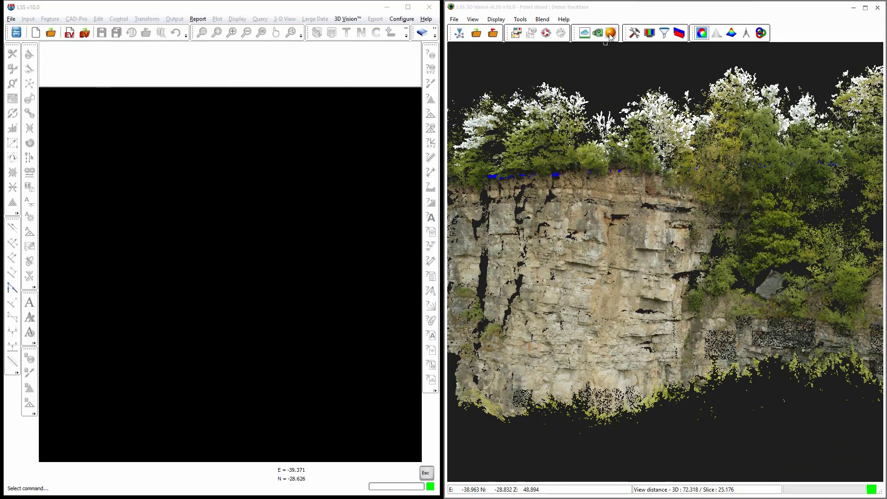
- Reduce the mouse sensitivity for Pan, Zoom, Rotates and Move in the 3D Vision general settings
click(635, 33)
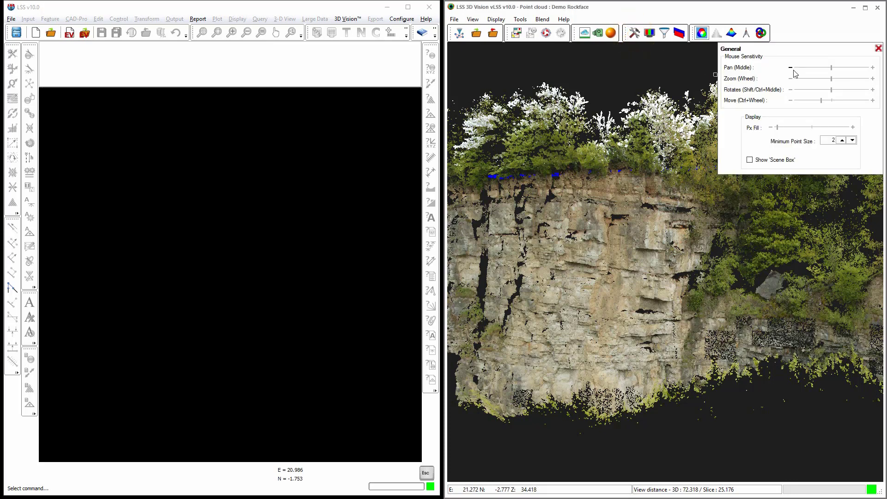
drag(831, 69, 811, 78)
click(816, 79)
click(816, 91)
click(816, 100)
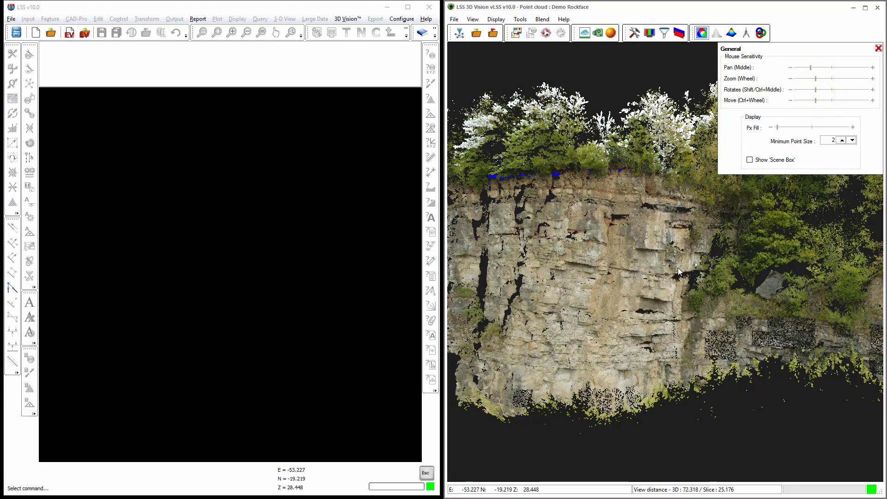
- Raise Px Fill to nearly its maximum for a close-up of the rockface's sparse points
middle_drag(630, 308, 645, 314)
scroll(640, 313, up, 8)
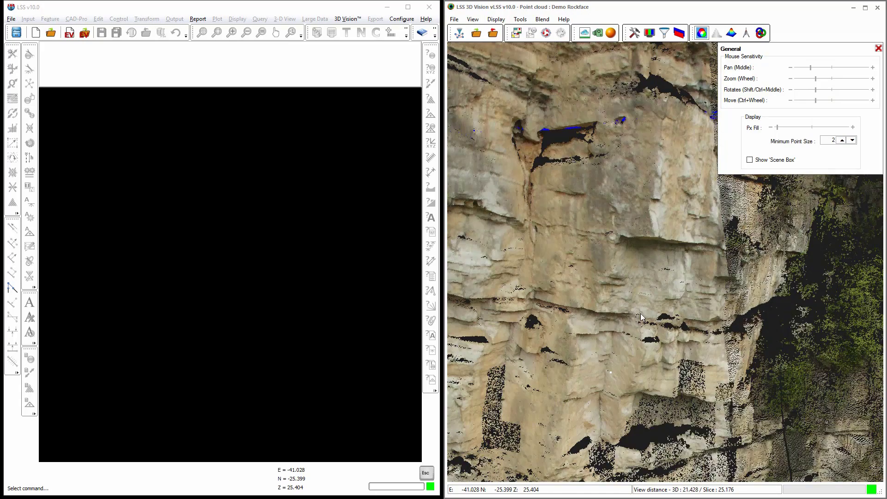
scroll(640, 313, up, 3)
scroll(640, 313, up, 8)
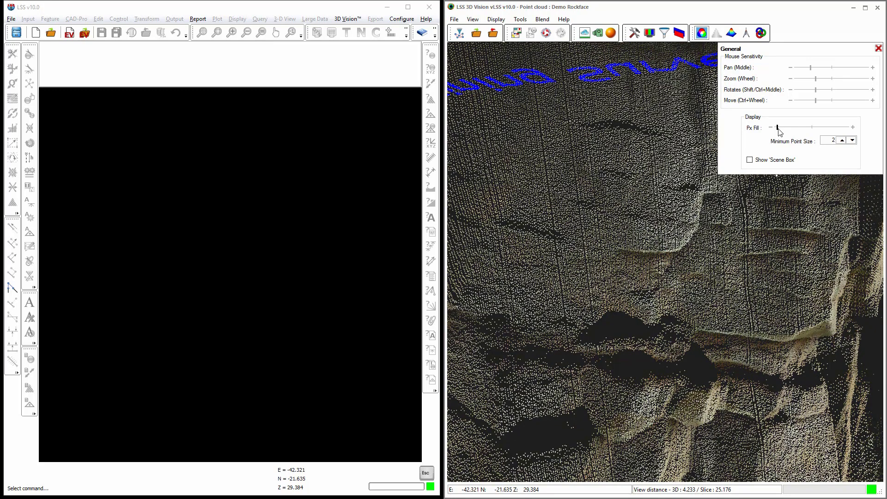
drag(779, 132, 849, 132)
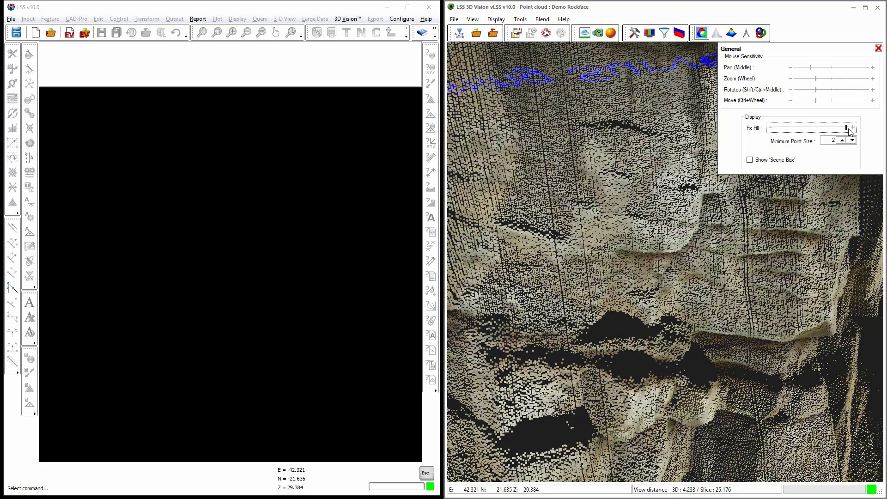
- Examine how the pixel fill closes gaps between points on the rockface at various distances and angles
shift+middle_drag(796, 271, 818, 261)
scroll(817, 261, up, 2)
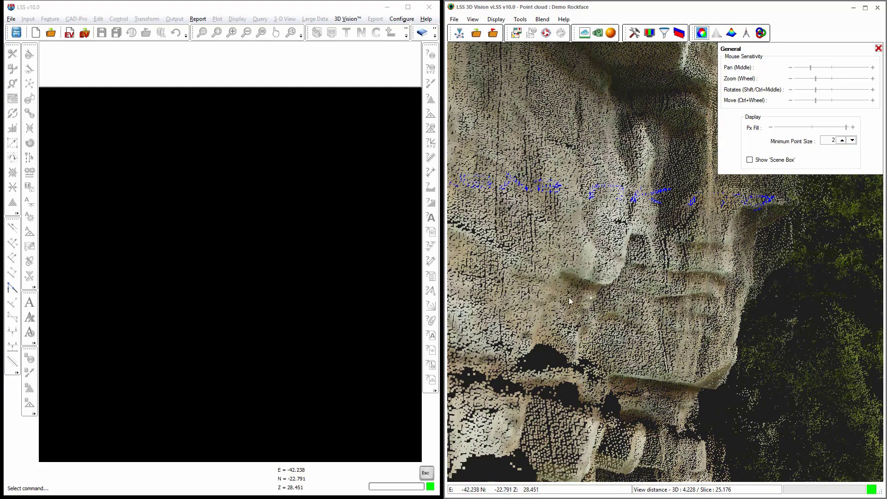
scroll(547, 284, up, 2)
scroll(547, 285, up, 2)
middle_drag(547, 285, 697, 285)
scroll(647, 284, up, 2)
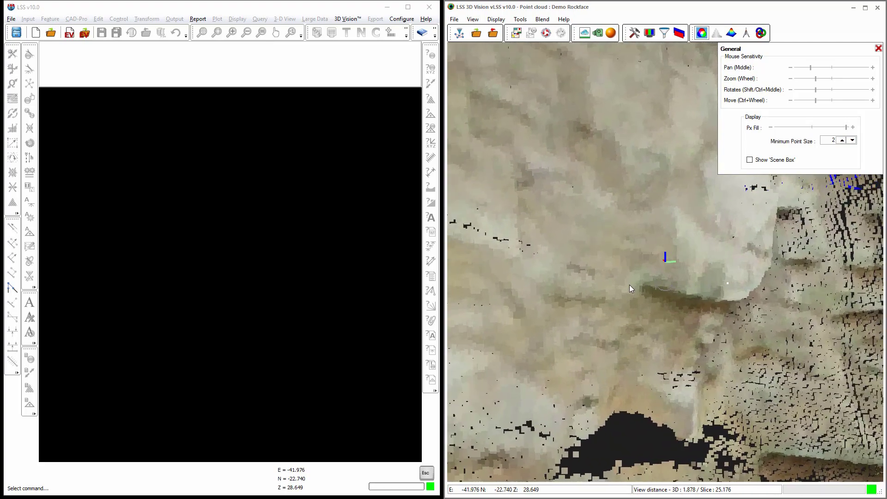
shift+middle_drag(600, 287, 584, 265)
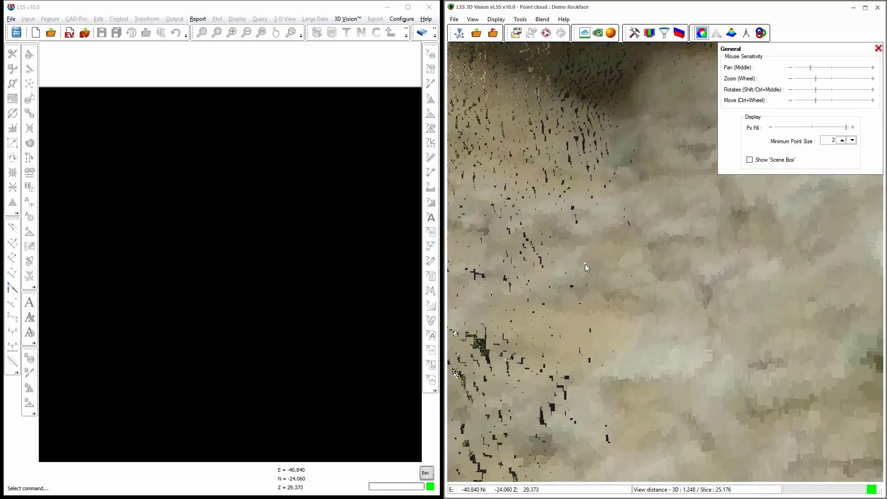
shift+middle_drag(586, 320, 554, 304)
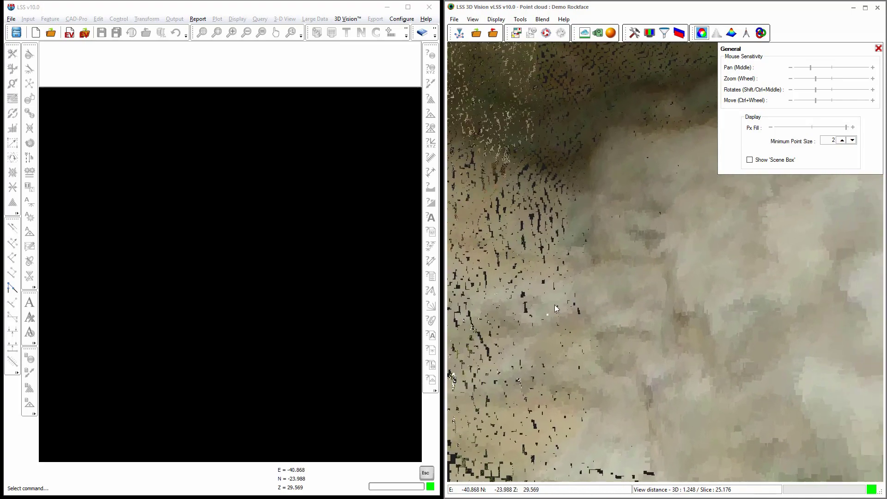
scroll(646, 235, down, 5)
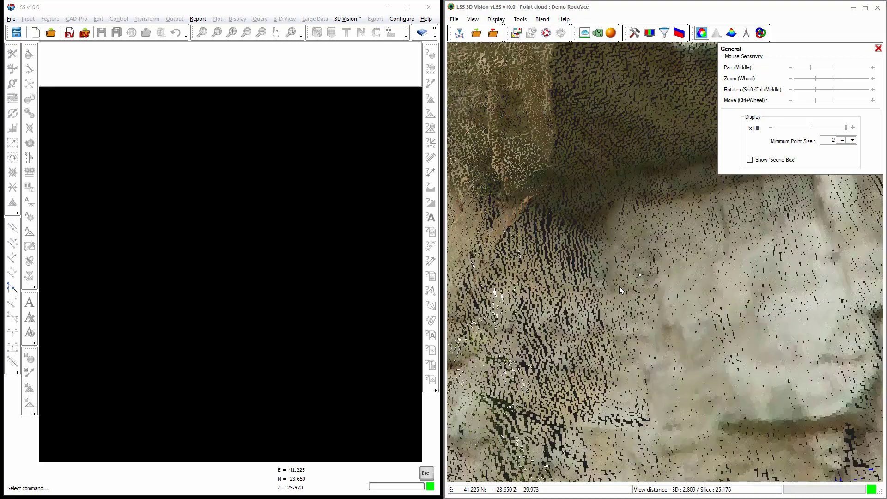
scroll(633, 296, down, 6)
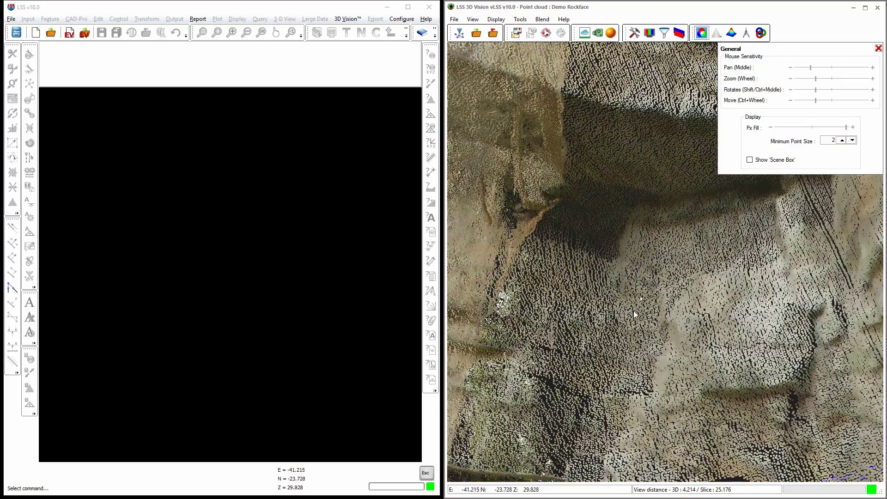
scroll(633, 304, down, 4)
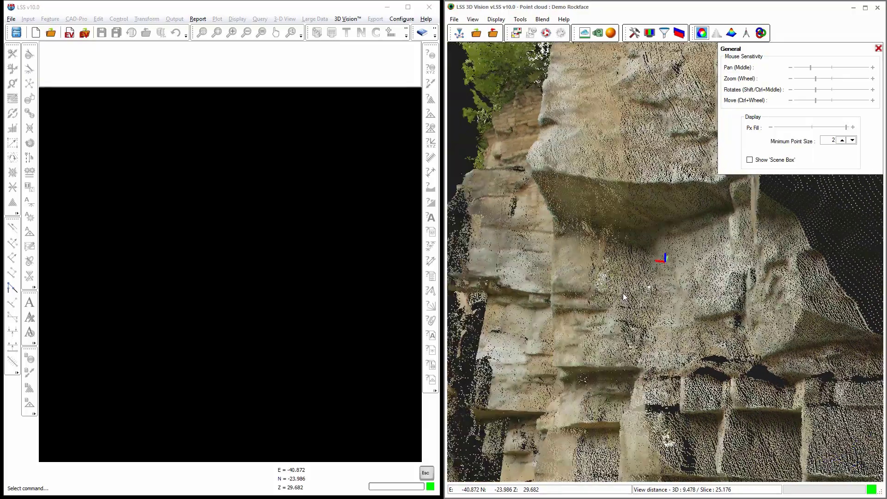
scroll(616, 301, up, 4)
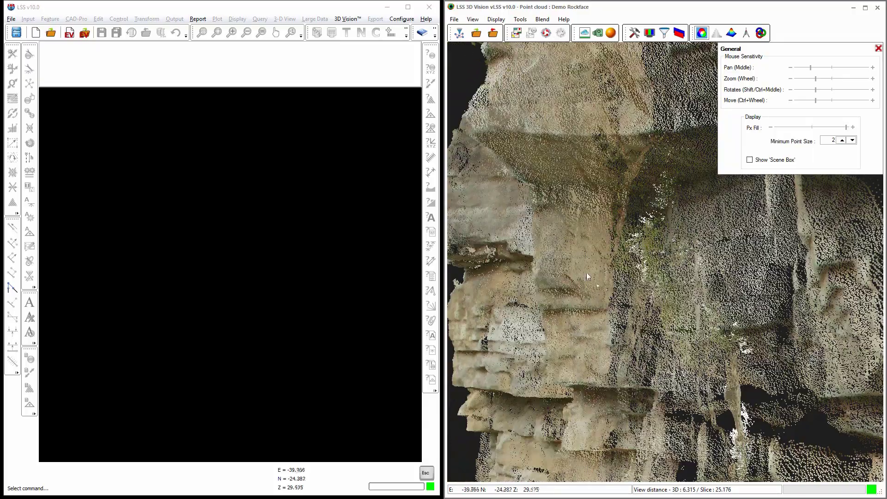
shift+middle_drag(545, 210, 516, 171)
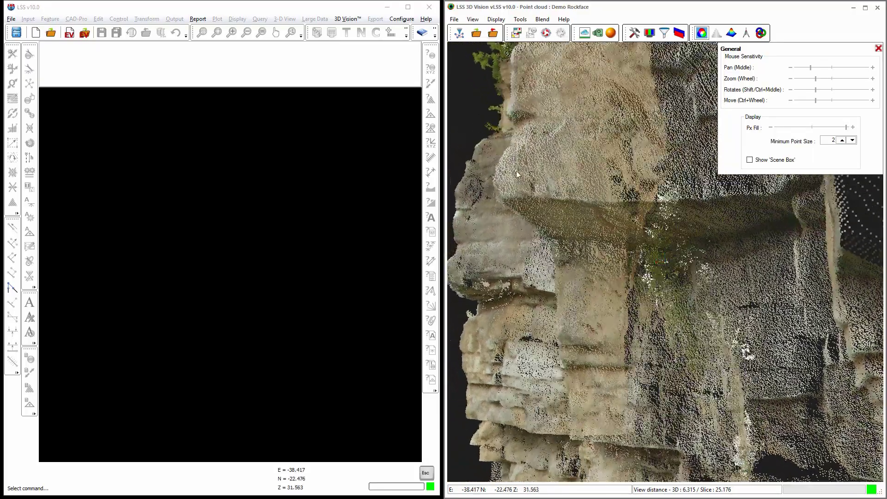
mouse_move(570, 213)
shift+middle_down()
mouse_move(687, 212)
mouse_move(569, 204)
shift+middle_up()
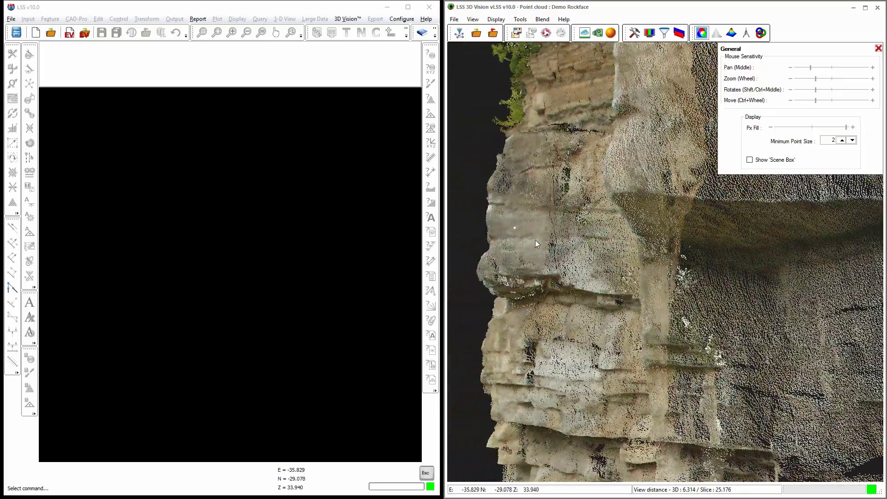
shift+middle_drag(719, 222, 704, 218)
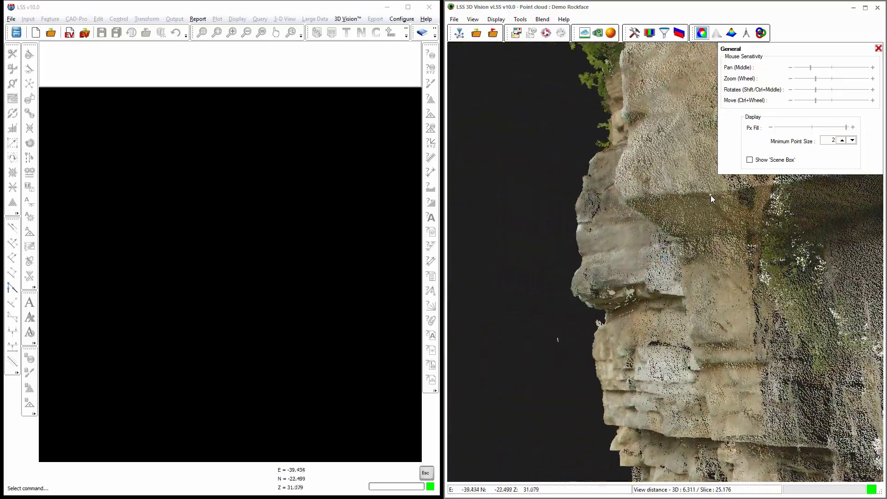
scroll(641, 286, up, 5)
scroll(640, 278, up, 3)
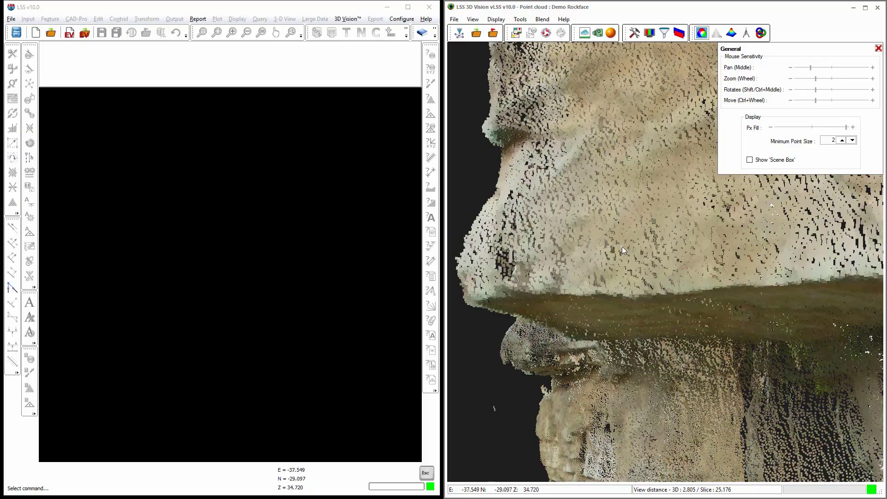
shift+middle_drag(621, 245, 652, 267)
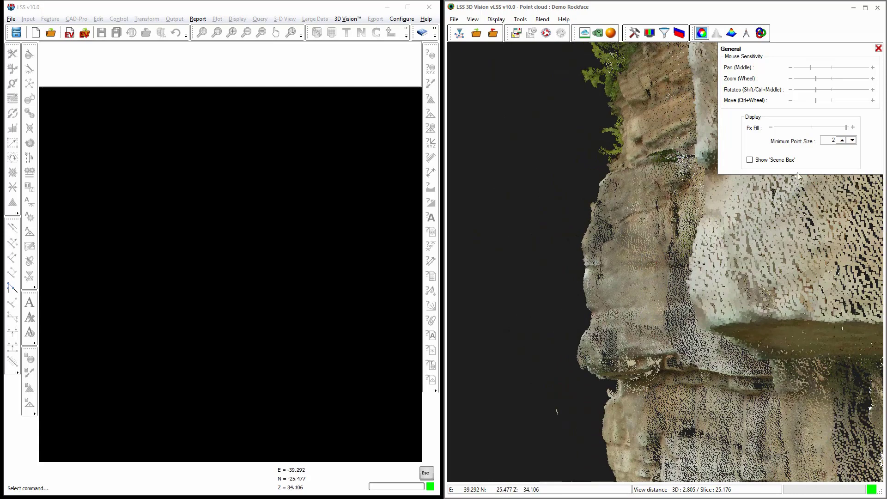
- Lower Px Fill to nearly its minimum and set the Minimum Point Size to 5
drag(847, 131, 773, 132)
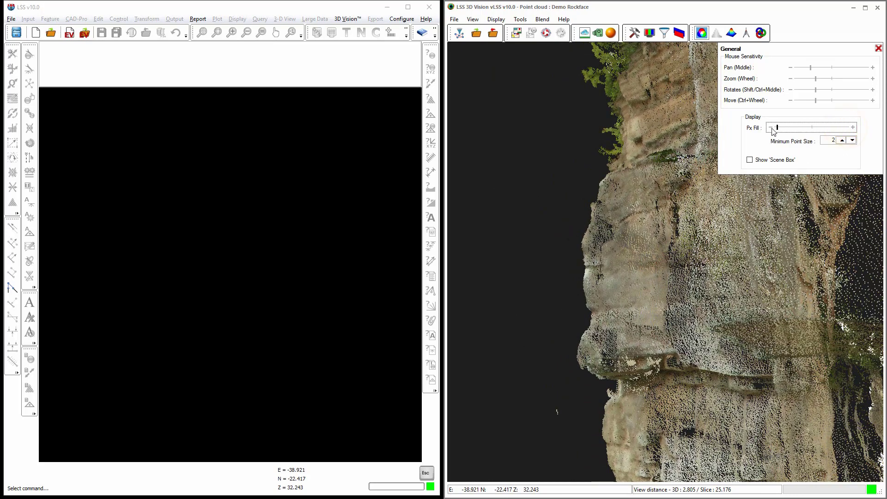
click(842, 139)
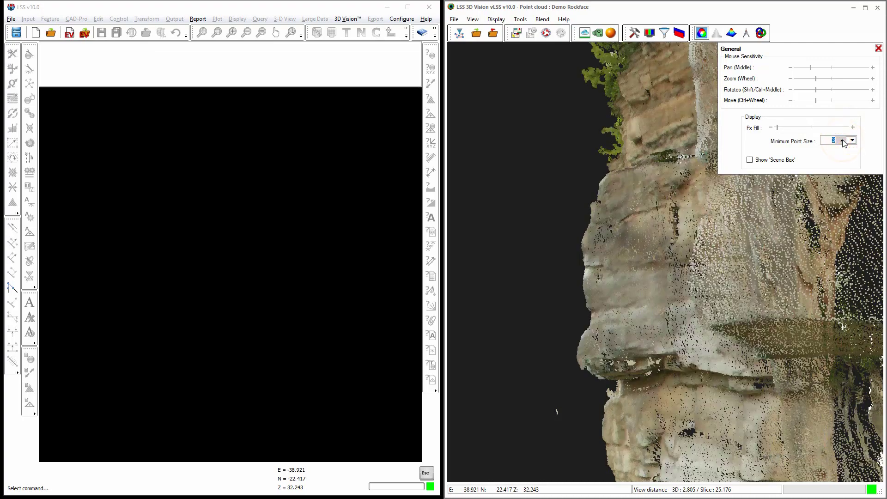
click(842, 140)
click(842, 140)
- Check the enlarged points on the rockface from near and far, and set the Minimum Point Size to 3
middle_drag(774, 245, 677, 260)
shift+middle_drag(658, 231, 659, 263)
scroll(632, 251, down, 5)
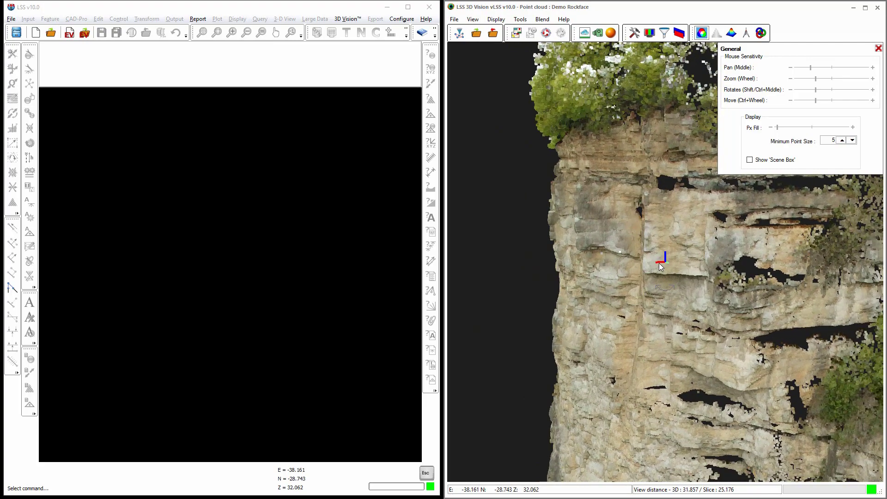
scroll(700, 250, down, 8)
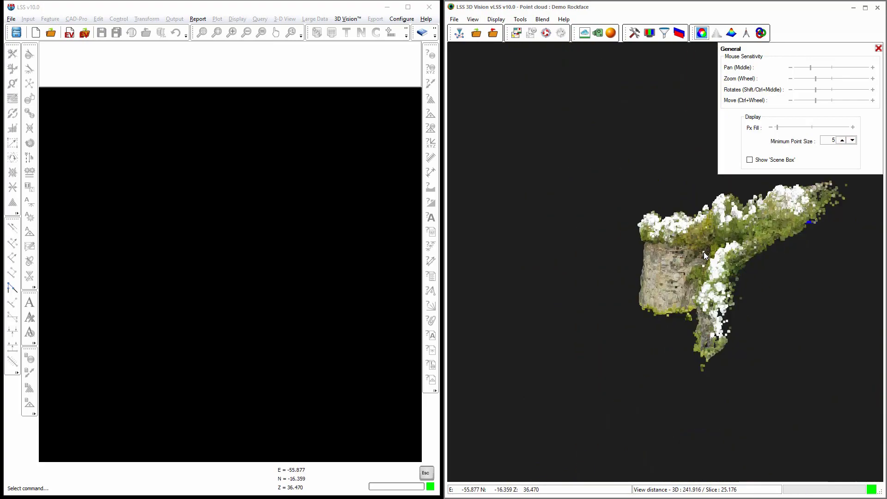
scroll(703, 251, up, 8)
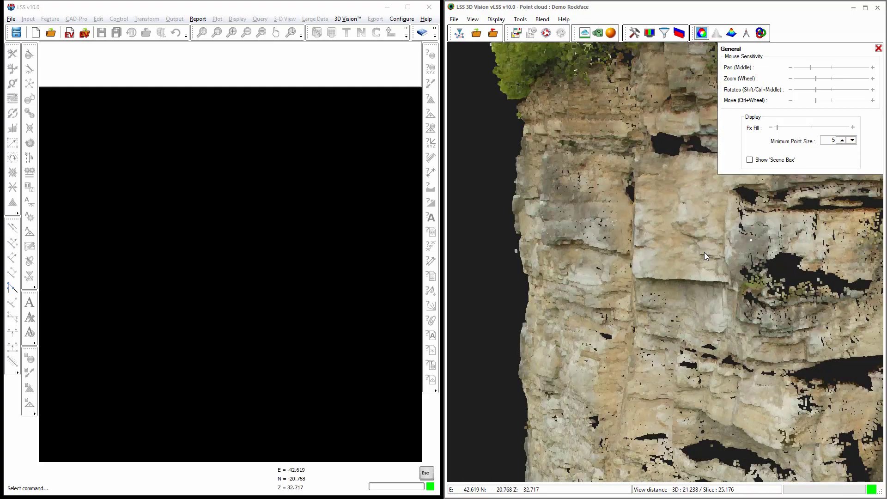
scroll(704, 252, up, 2)
shift+middle_drag(724, 244, 743, 242)
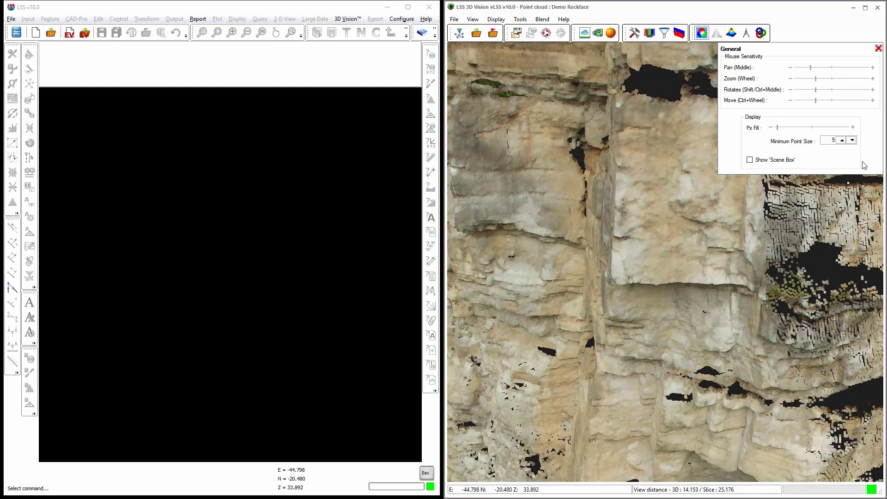
click(852, 141)
click(852, 140)
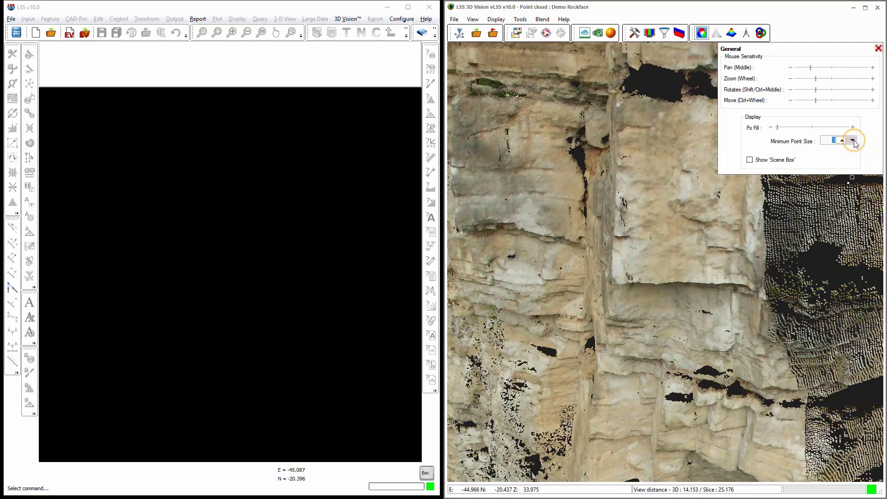
- Show the Scene Box and bring the whole box around the rockface point cloud into view
click(750, 161)
scroll(652, 224, down, 6)
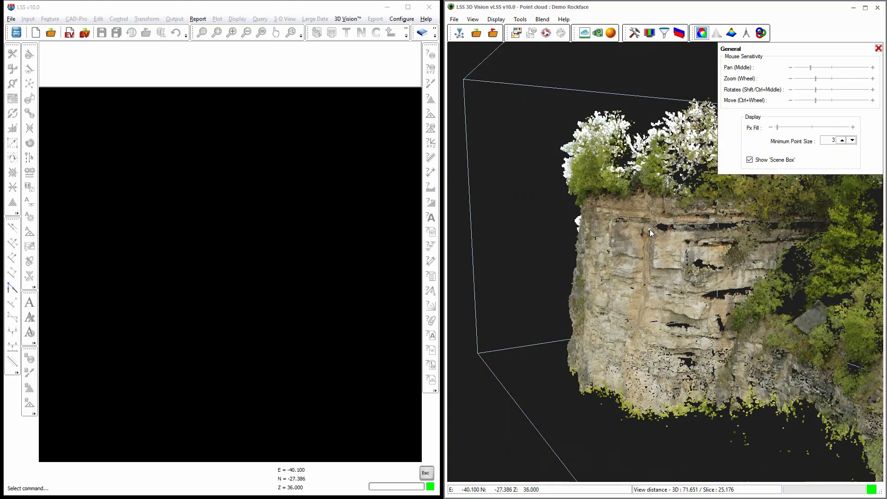
scroll(649, 229, down, 5)
mouse_move(650, 229)
shift+middle_down()
mouse_move(734, 254)
mouse_move(611, 253)
mouse_move(677, 246)
mouse_move(650, 229)
shift+middle_up()
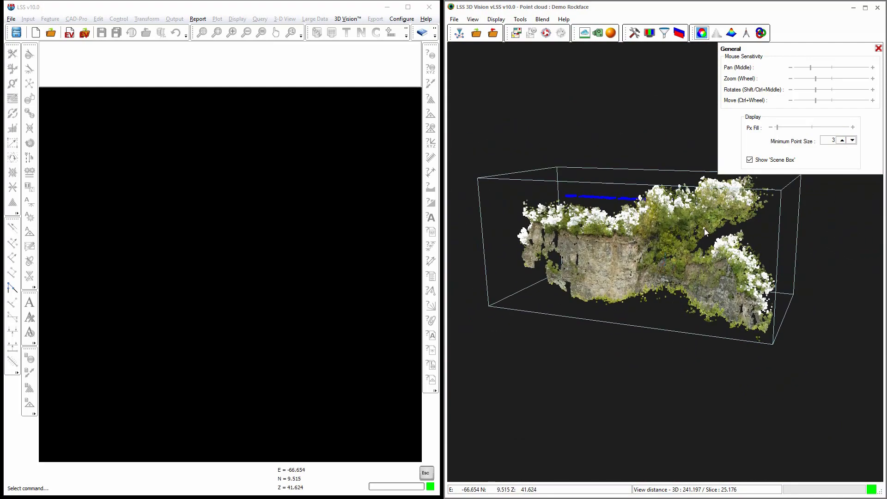
- Hide the Scene Box around the rockface point cloud and close the General settings
shift+middle_drag(704, 231, 768, 232)
click(749, 159)
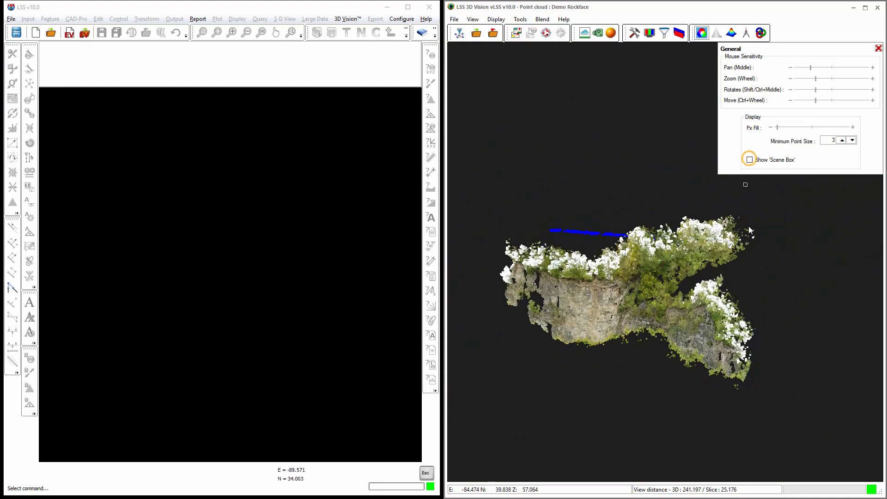
click(878, 48)
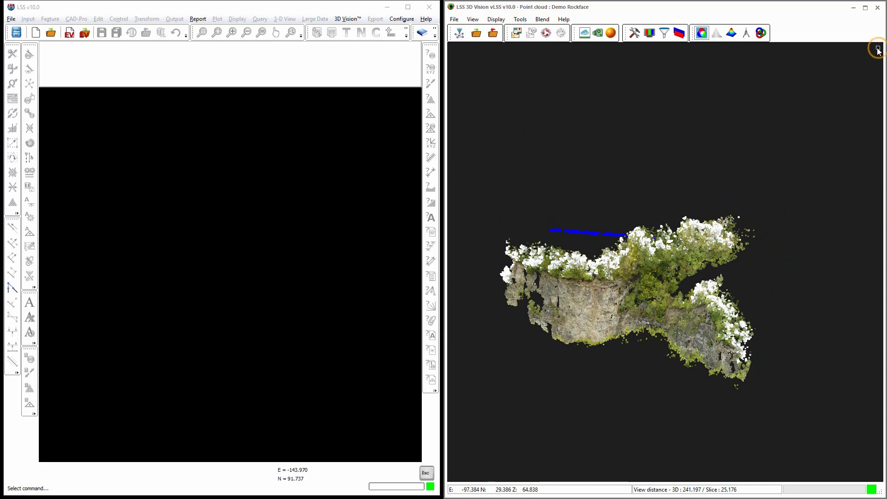
- Review the Display Colours settings for the background, boxes, points, intensity and slice overlay, and close them
click(649, 35)
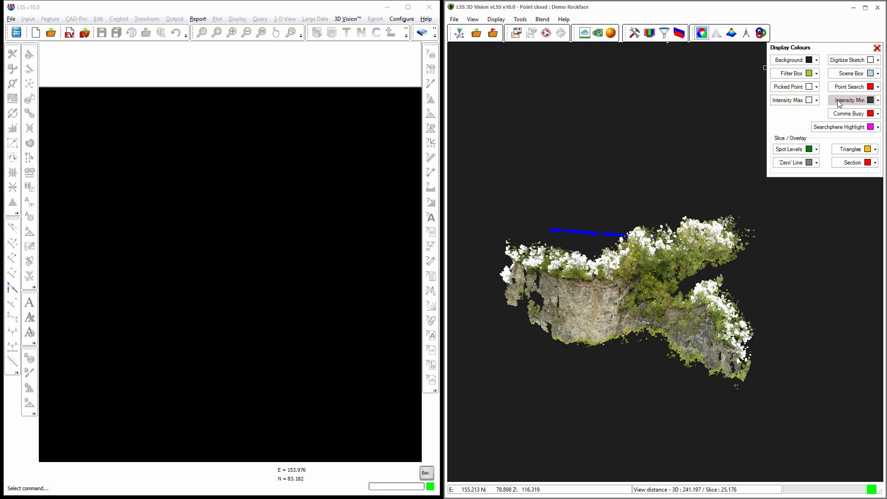
drag(644, 279, 634, 258)
scroll(630, 261, up, 5)
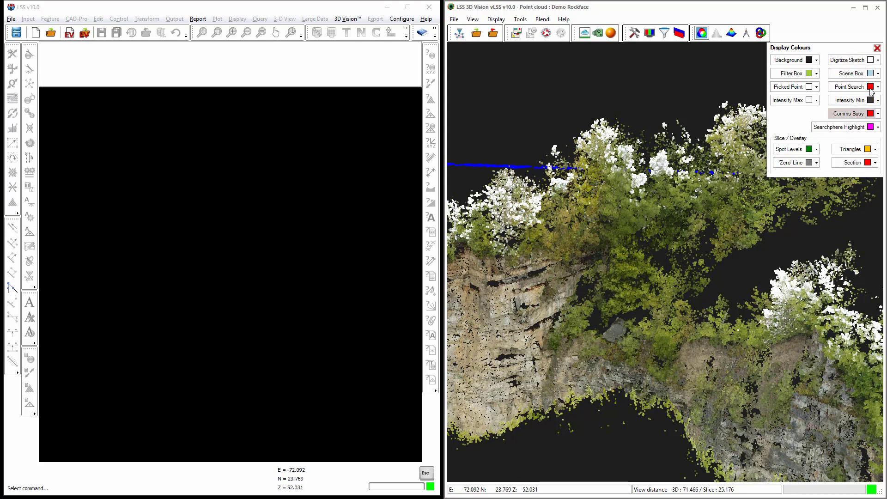
click(877, 49)
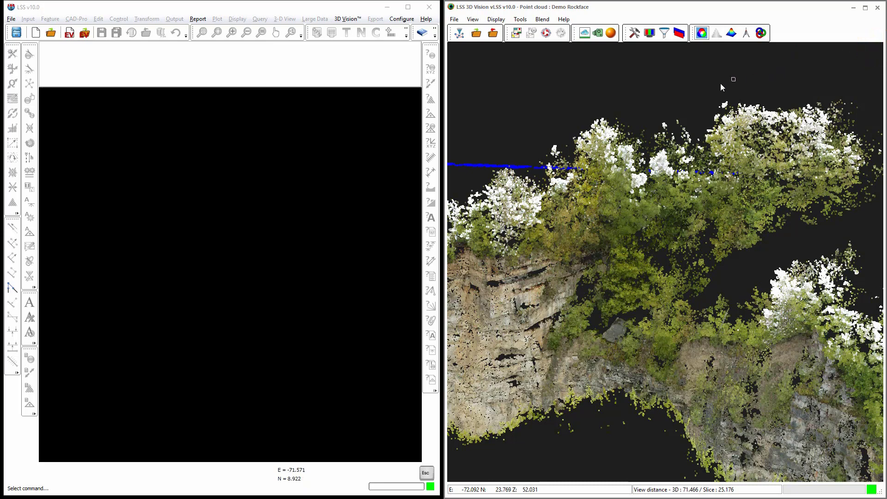
- Open the Filter settings and pick the From Point on the far end of the rockface, at about E -51.6, N -83.5, level 37.8
click(663, 33)
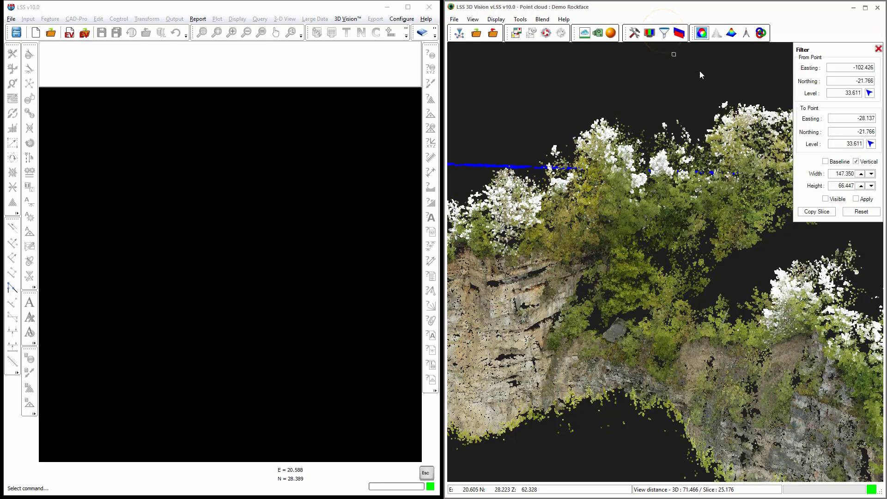
click(869, 94)
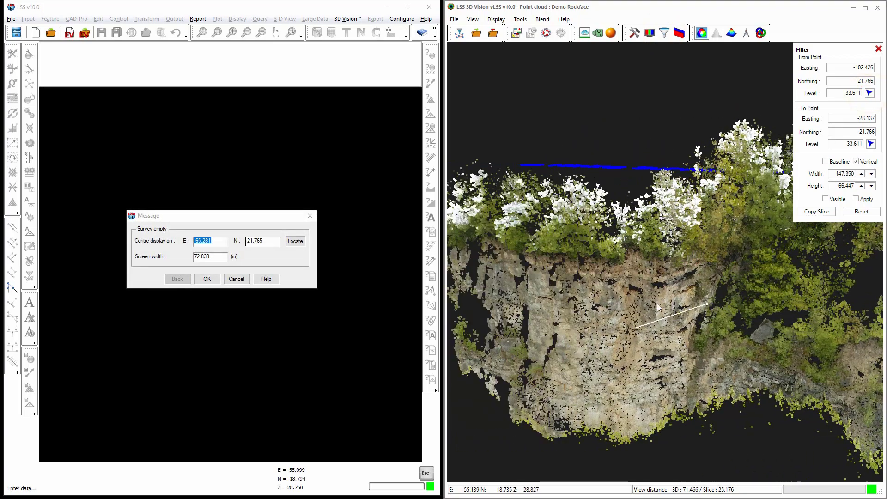
mouse_move(657, 303)
mouse_down()
mouse_move(708, 364)
mouse_move(637, 370)
mouse_up()
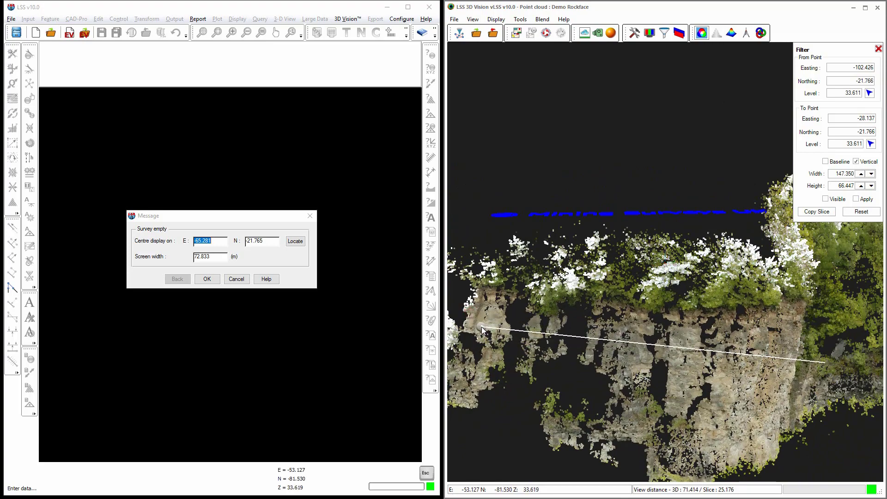
click(482, 329)
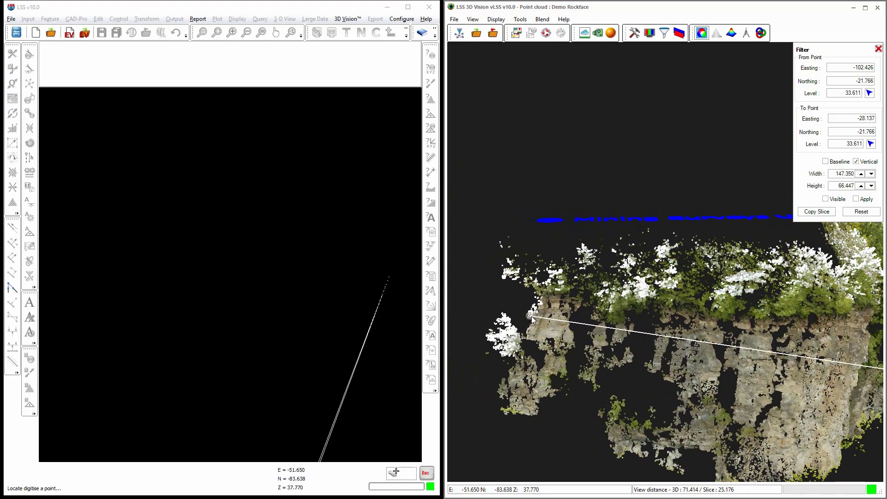
click(532, 319)
- Pick the filter's To Point on the near corner of the rockface, at about E -38.2, N -22.4, level 32.9
mouse_move(689, 329)
mouse_down()
mouse_move(643, 328)
mouse_move(710, 247)
mouse_up()
click(870, 145)
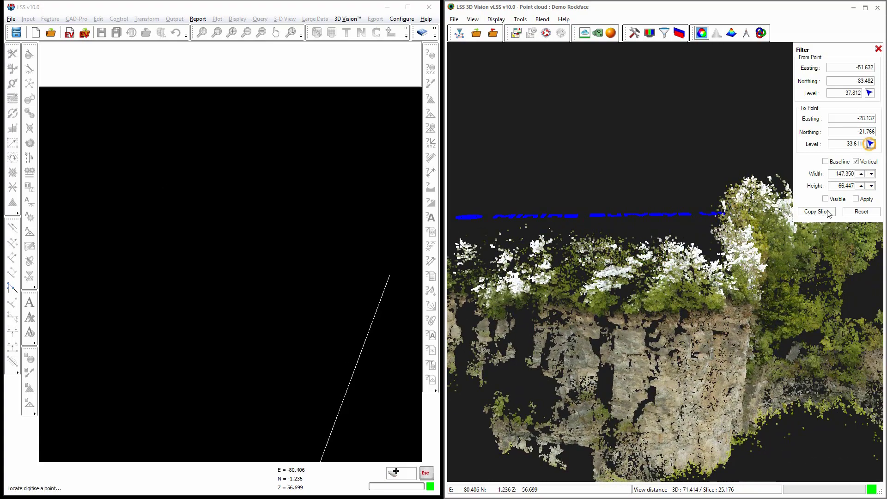
click(744, 348)
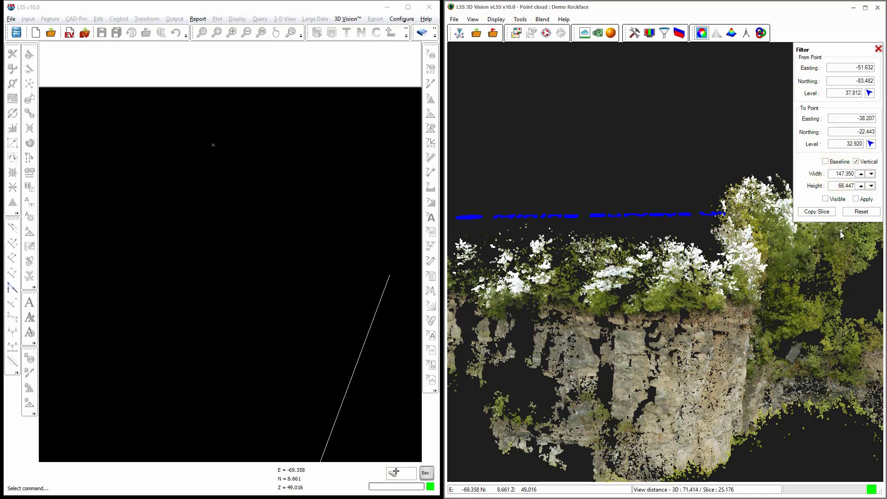
- Set the filter box's width and height to 5 and make the box visible on the rockface
double_click(845, 172)
double_click(843, 186)
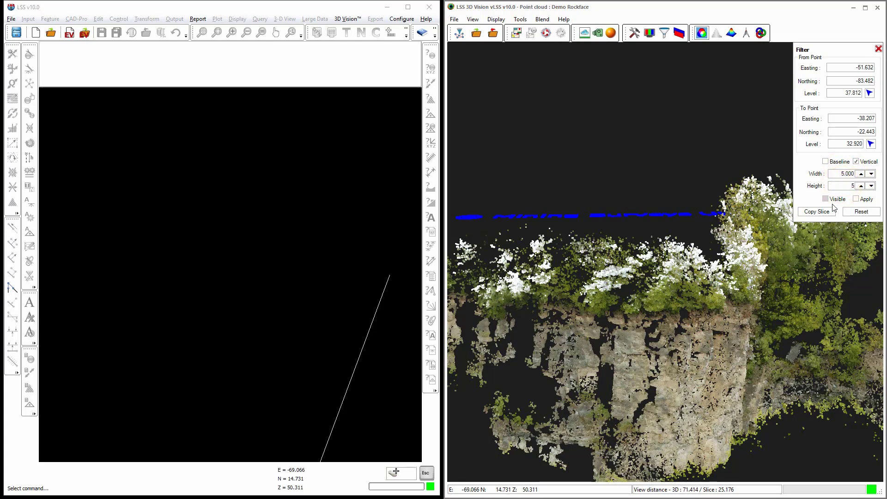
click(826, 199)
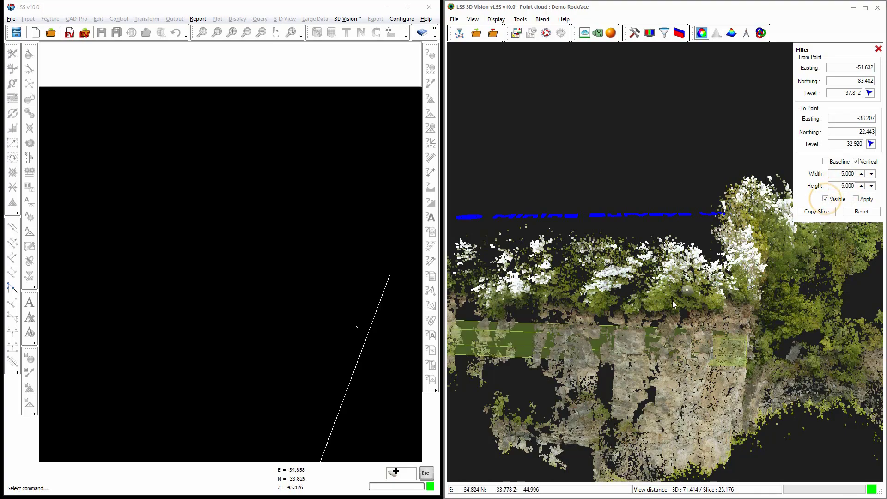
drag(672, 301, 697, 319)
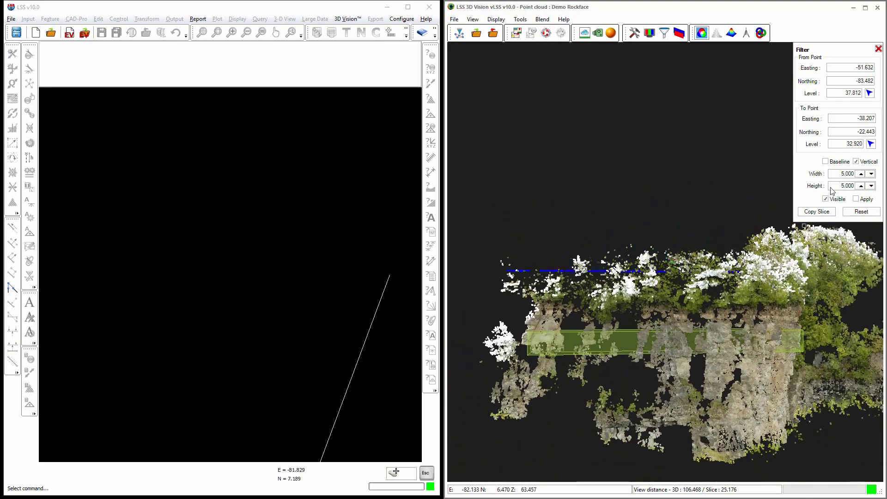
- Enlarge the filter box to a width of 20 and a height of 10
double_click(847, 174)
key(Return)
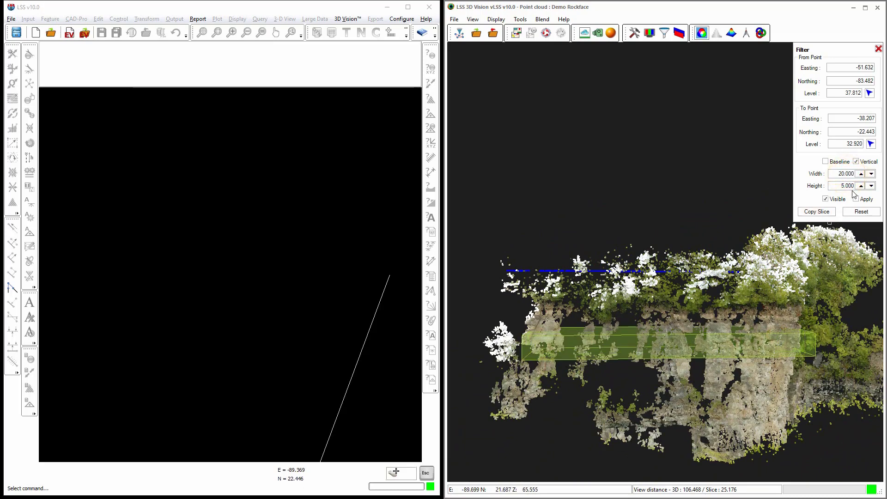
double_click(846, 186)
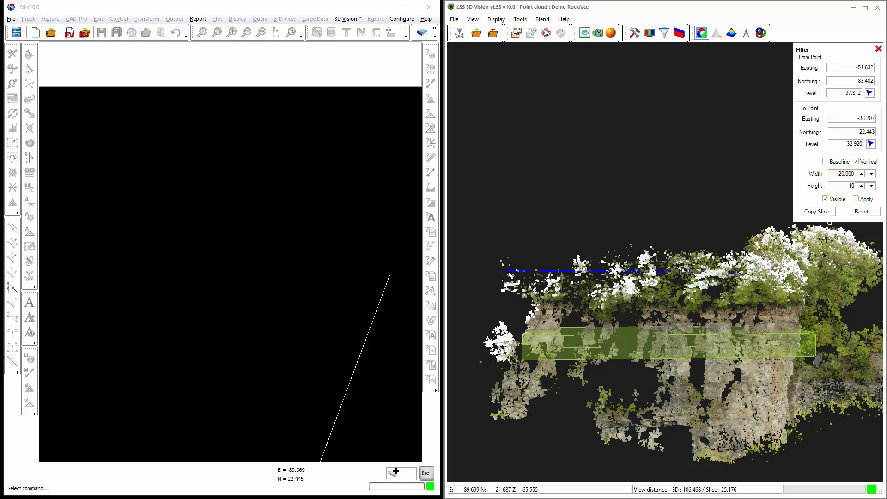
text(10)
key(Return)
drag(732, 348, 755, 353)
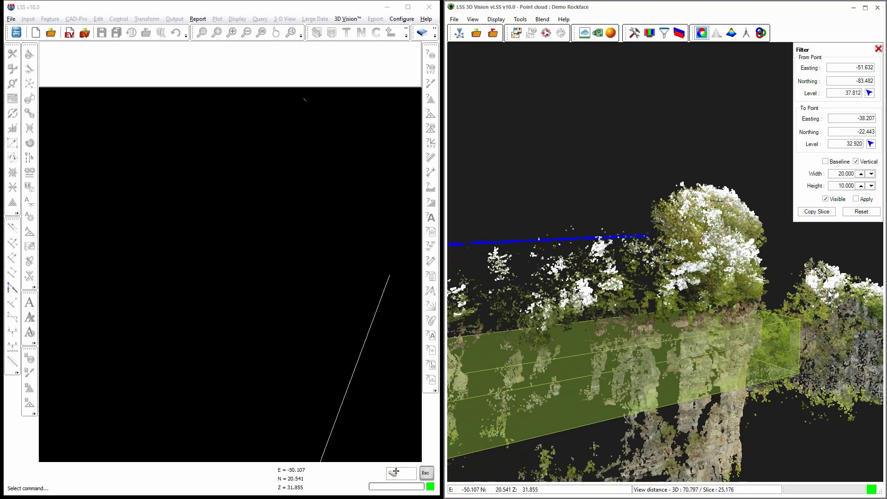
- Apply the filter to isolate the points inside the box and inspect them from several angles
click(855, 199)
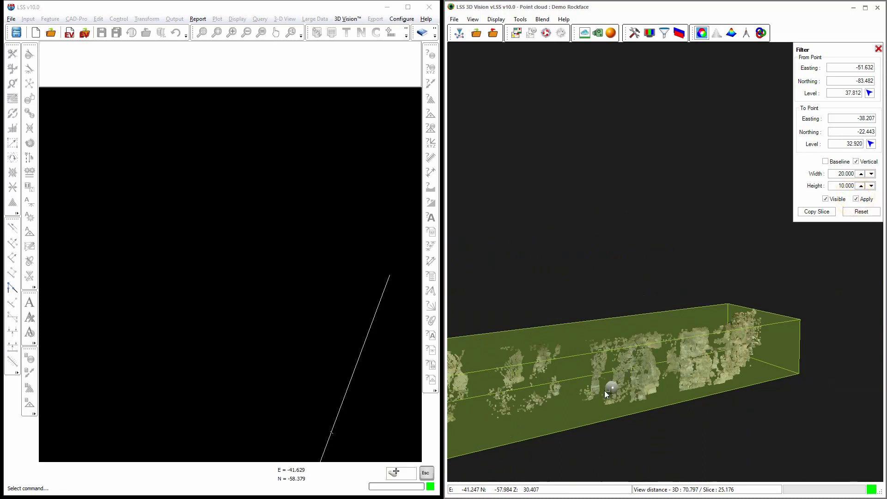
scroll(667, 320, down, 5)
drag(682, 281, 702, 239)
scroll(668, 252, up, 10)
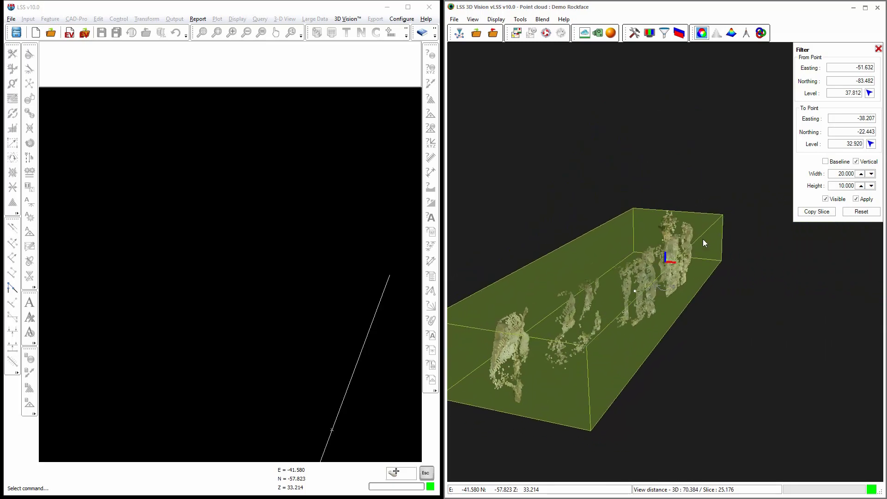
drag(608, 287, 629, 370)
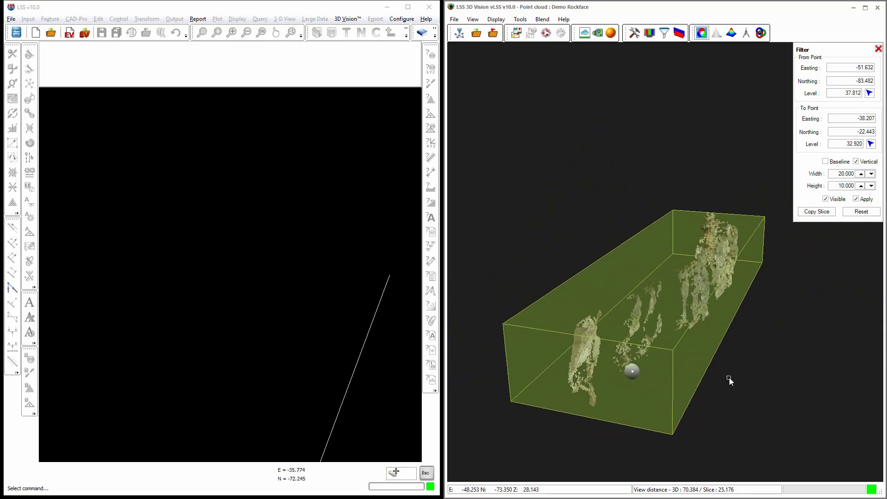
drag(728, 378, 722, 362)
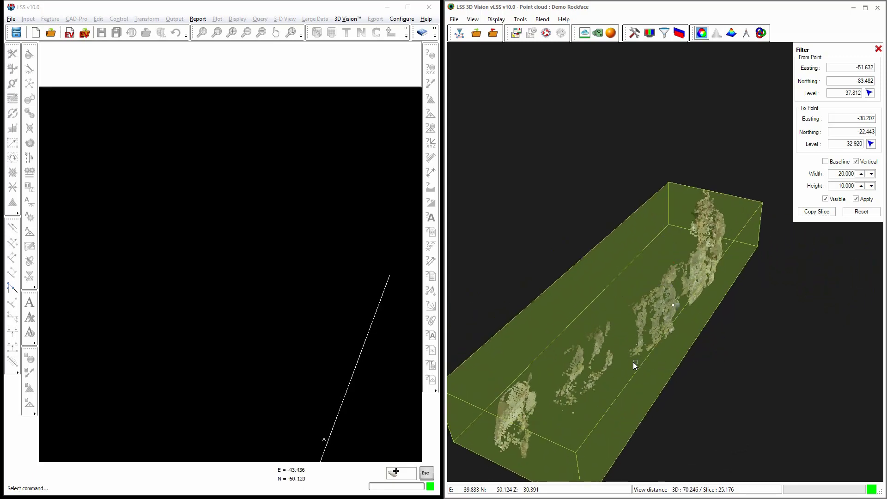
drag(635, 363, 689, 317)
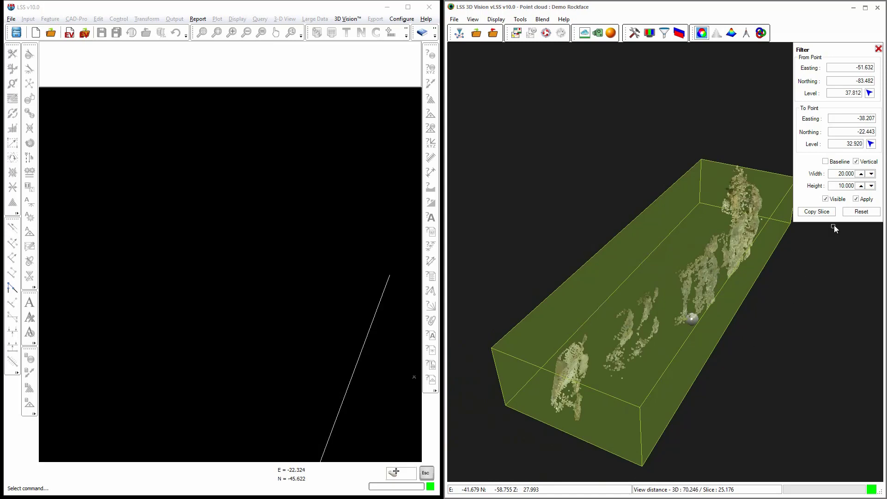
- Stop applying the filter and compare the box with Baseline on and off, leaving Baseline on
click(856, 199)
click(826, 162)
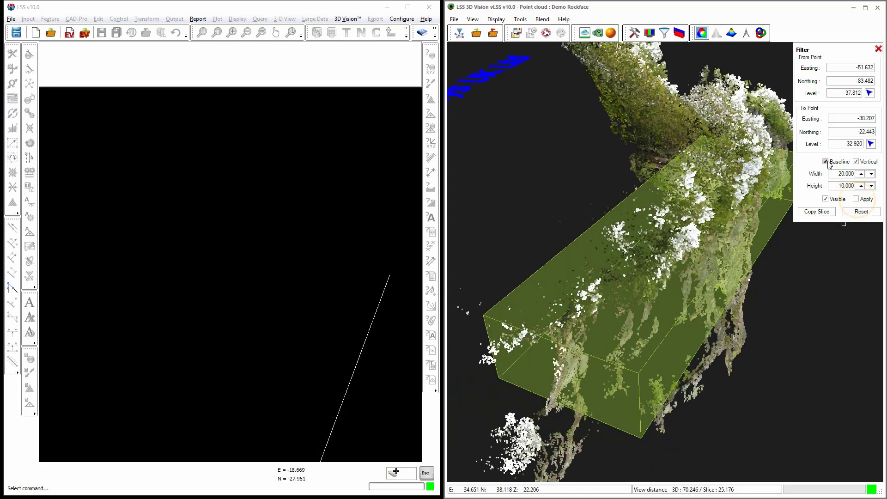
click(827, 162)
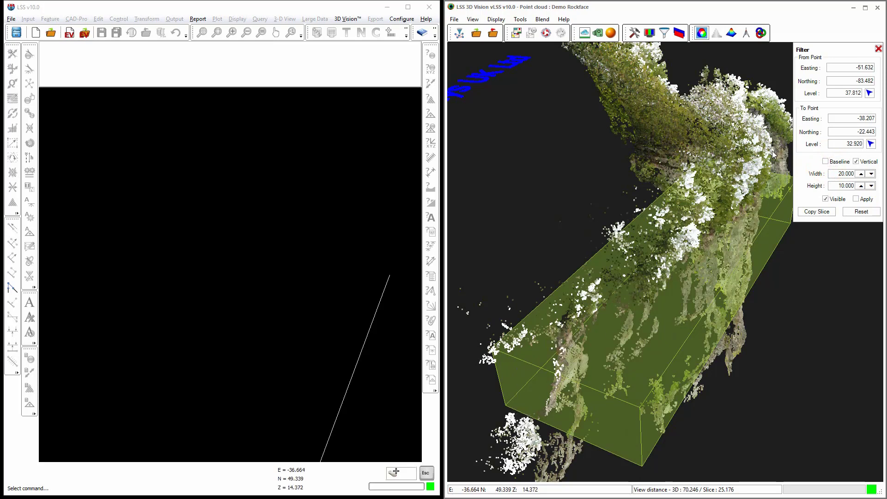
click(826, 162)
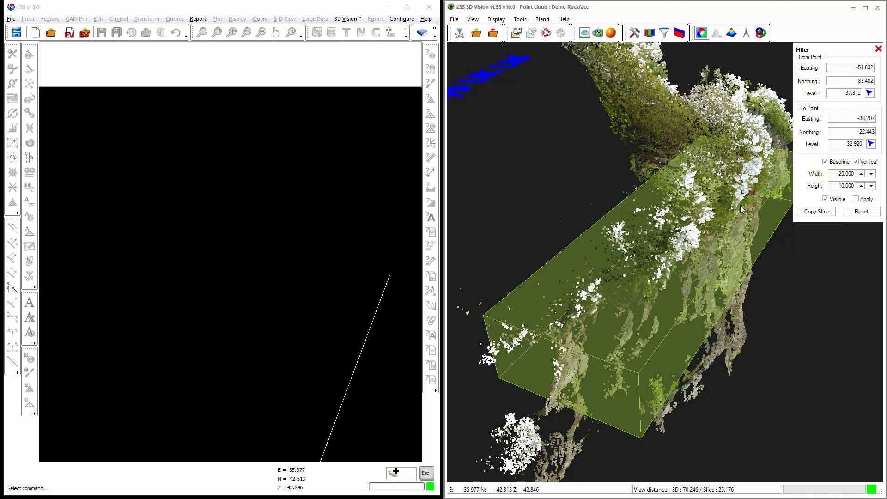
- Compare the filter box's alignment with the Vertical option off and on, leaving Vertical on
middle_drag(697, 376, 683, 319)
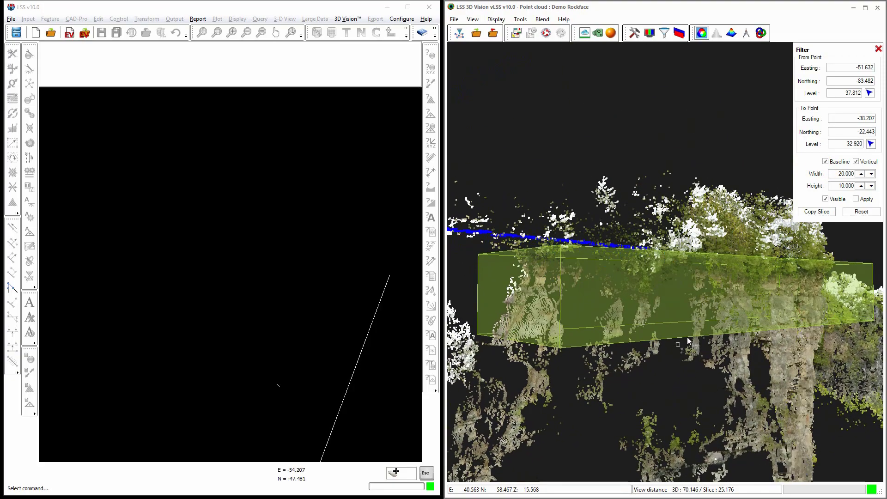
click(857, 162)
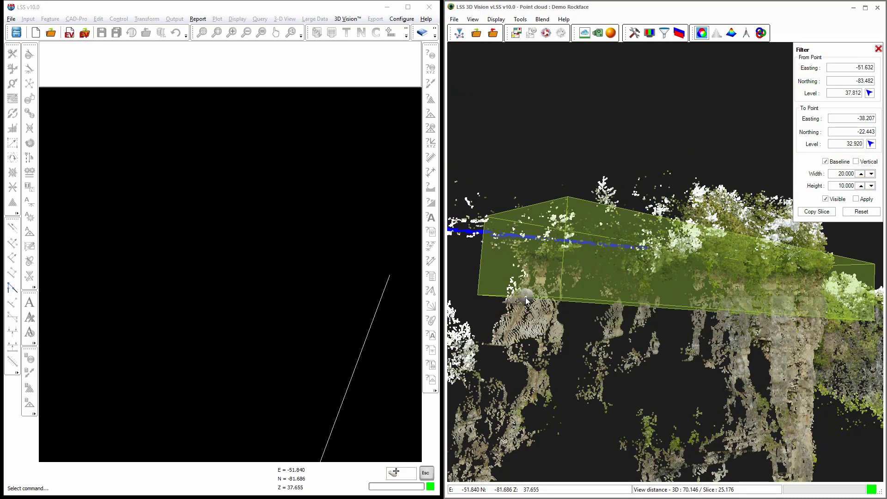
mouse_move(822, 314)
middle_down()
mouse_move(805, 310)
mouse_move(854, 226)
middle_up()
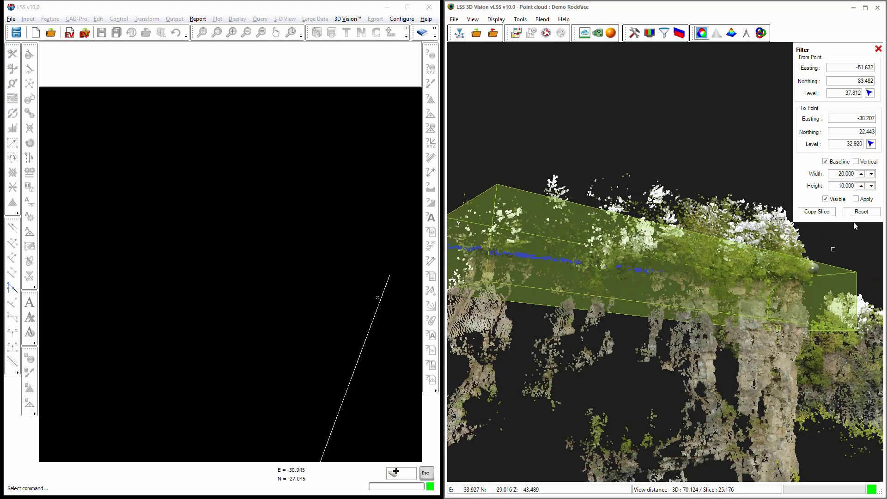
click(856, 162)
click(856, 162)
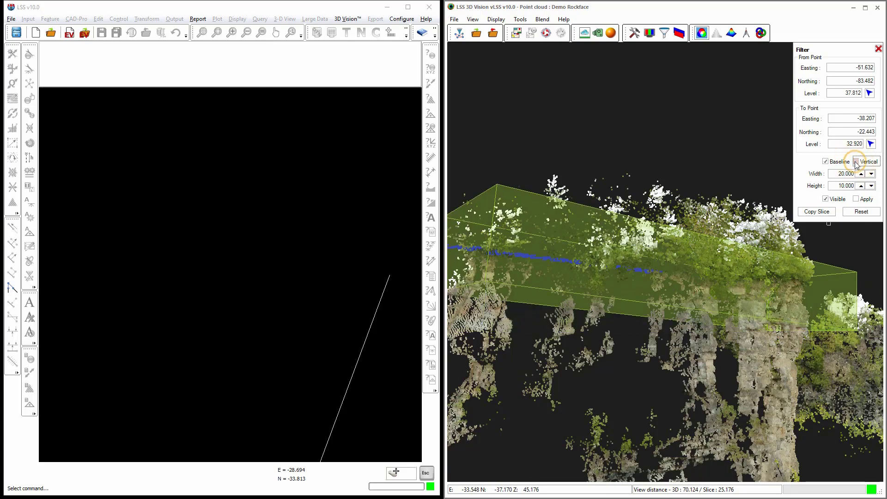
click(855, 162)
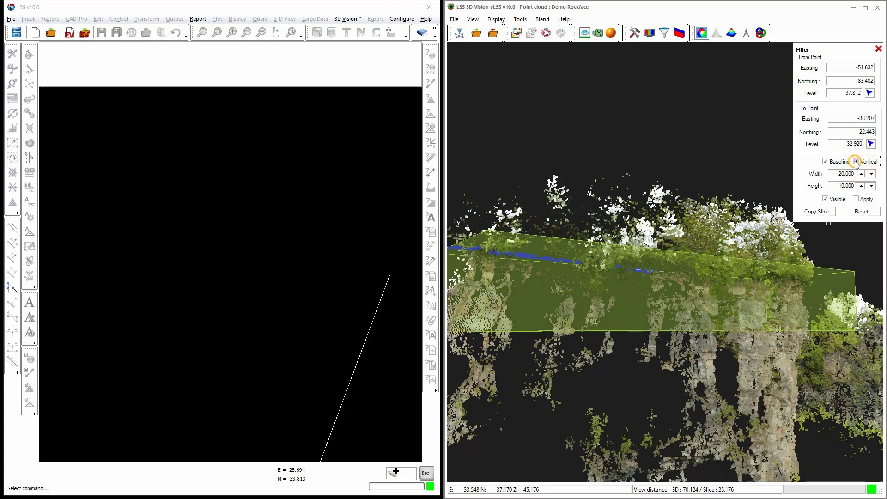
- Apply the filter again, inspect the isolated points, and copy the current slice's extents into the filter
click(856, 199)
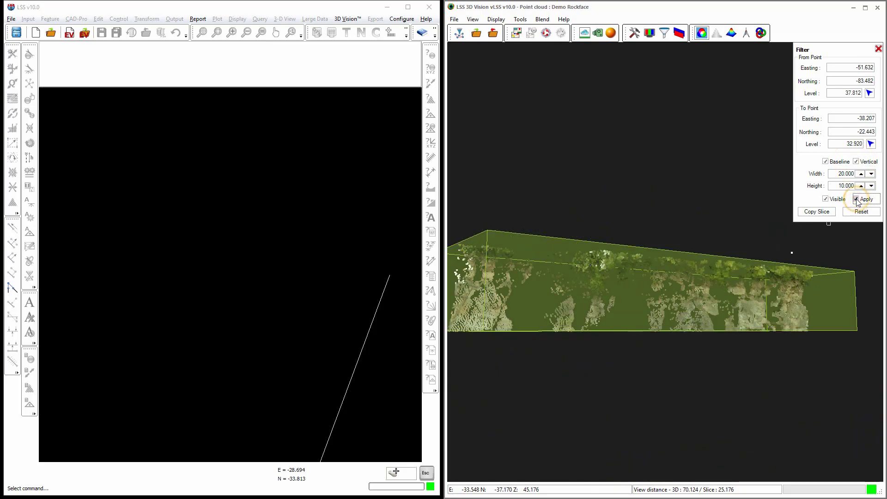
drag(777, 285, 724, 309)
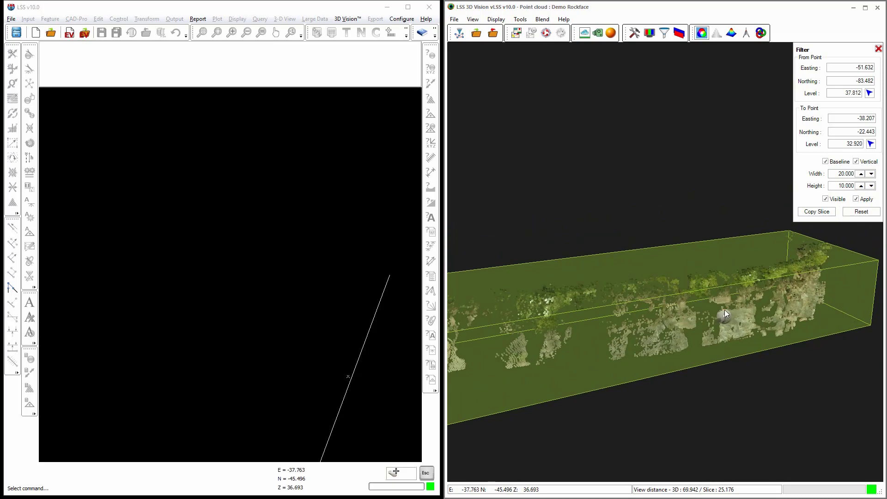
click(815, 211)
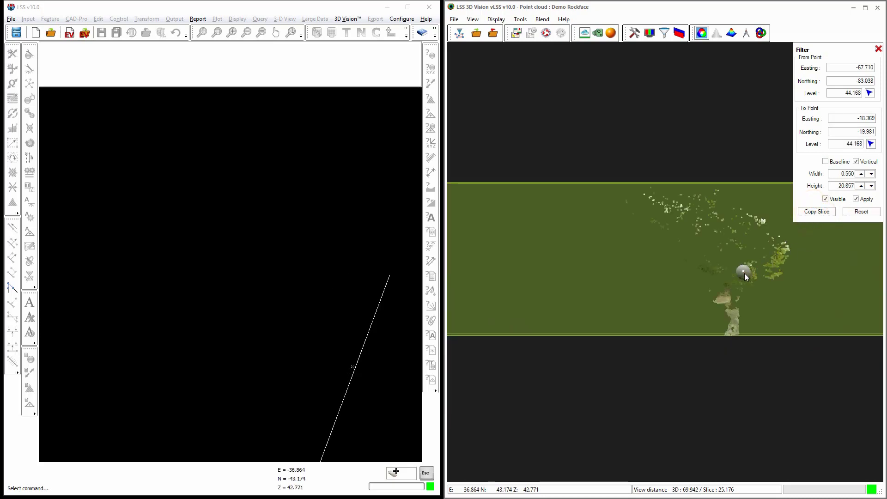
- Switch the viewport display to Slice Only
click(587, 33)
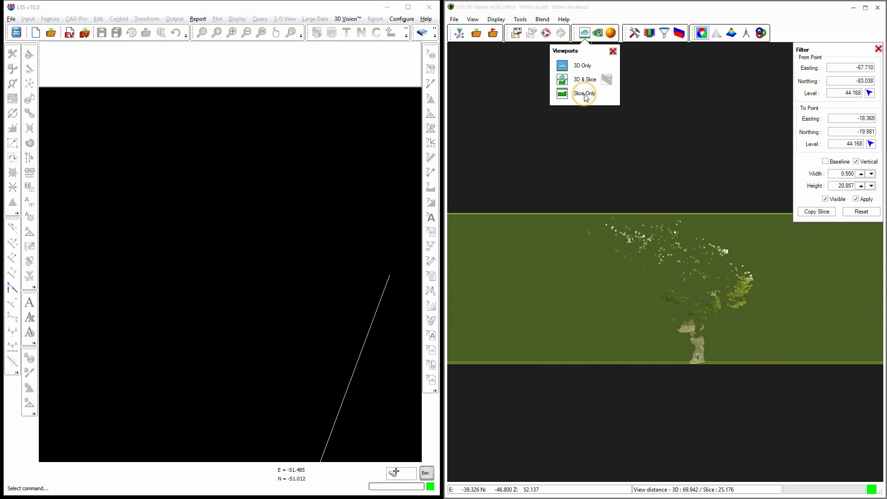
click(585, 94)
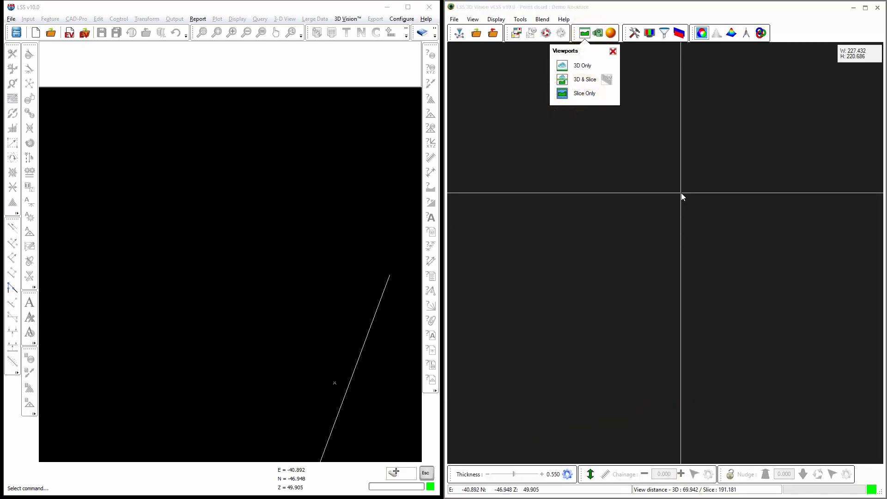
- Switch the viewport display to 3D Only and view the filtered slice of the point cloud
click(562, 77)
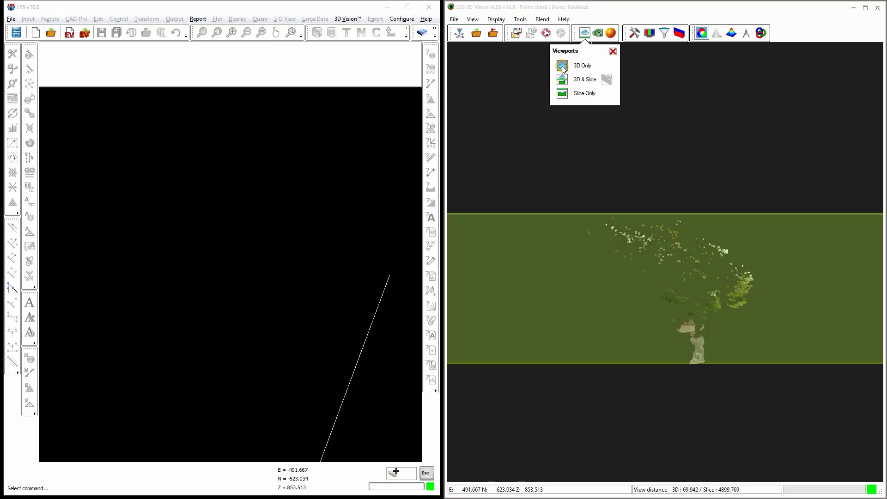
scroll(677, 282, down, 3)
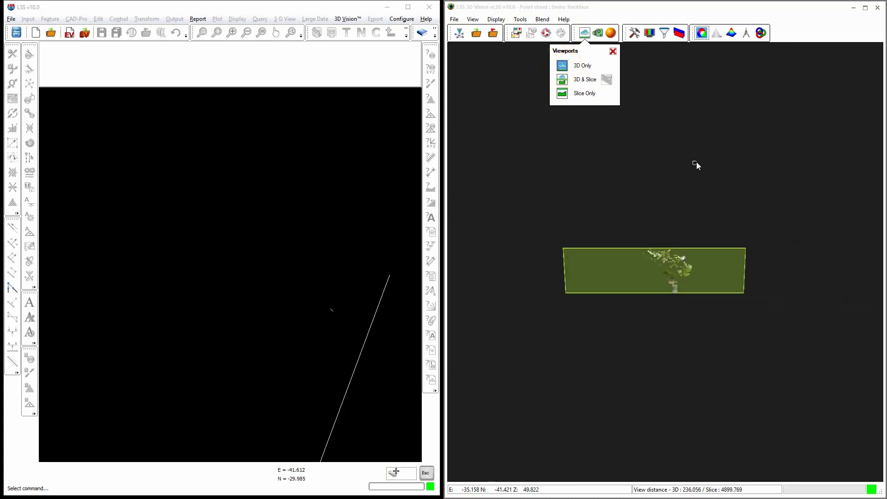
click(679, 44)
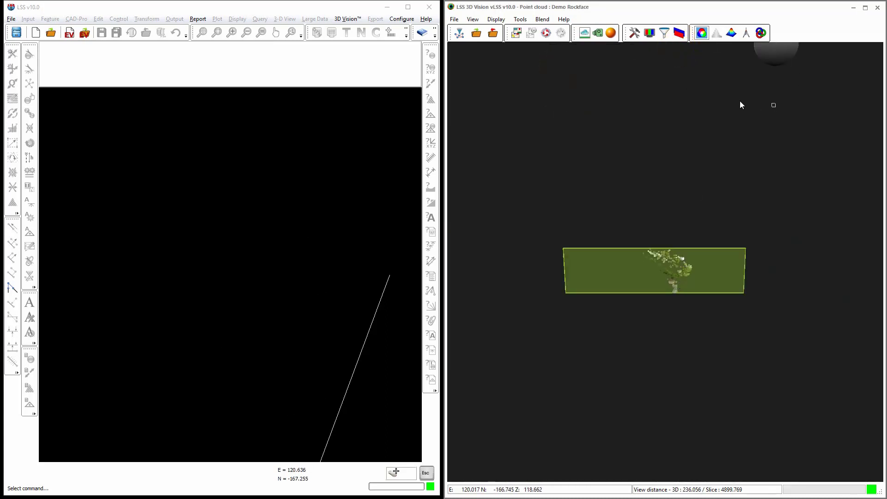
- Hide the filter box and stop applying the filter to the point cloud, then close the filter settings
click(664, 40)
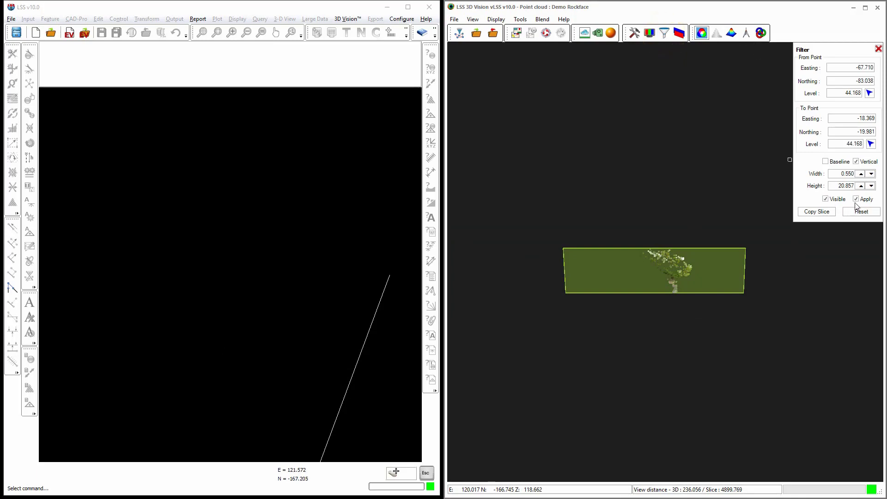
click(826, 199)
click(856, 199)
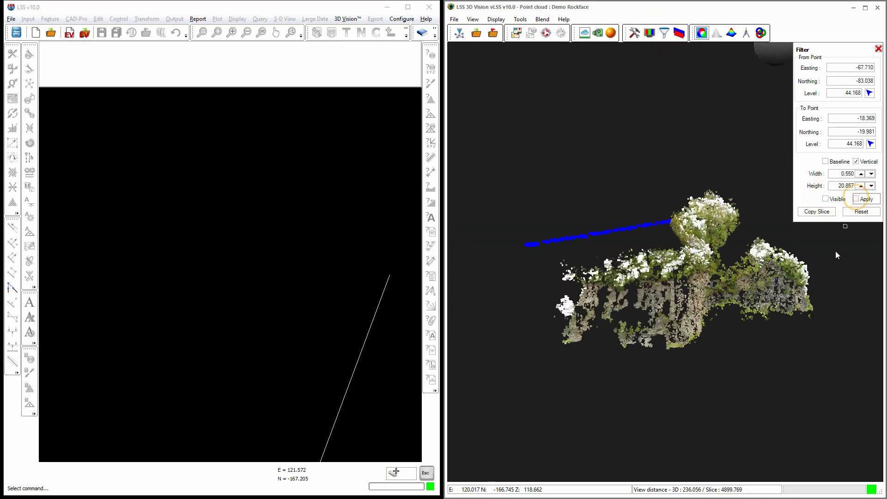
scroll(681, 277, up, 2)
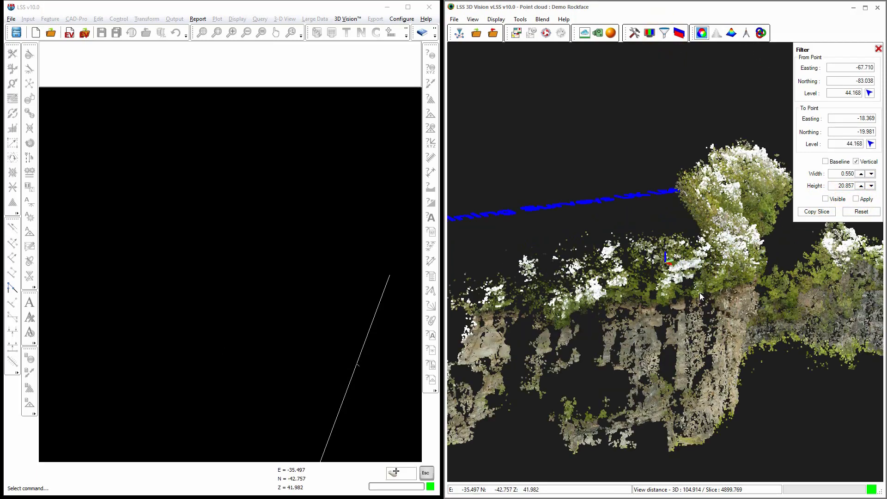
scroll(681, 276, up, 1)
scroll(655, 257, up, 3)
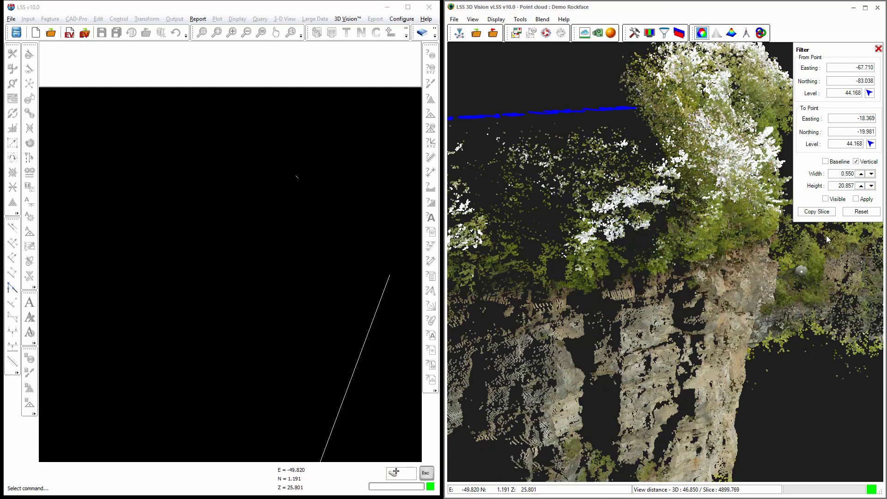
click(879, 49)
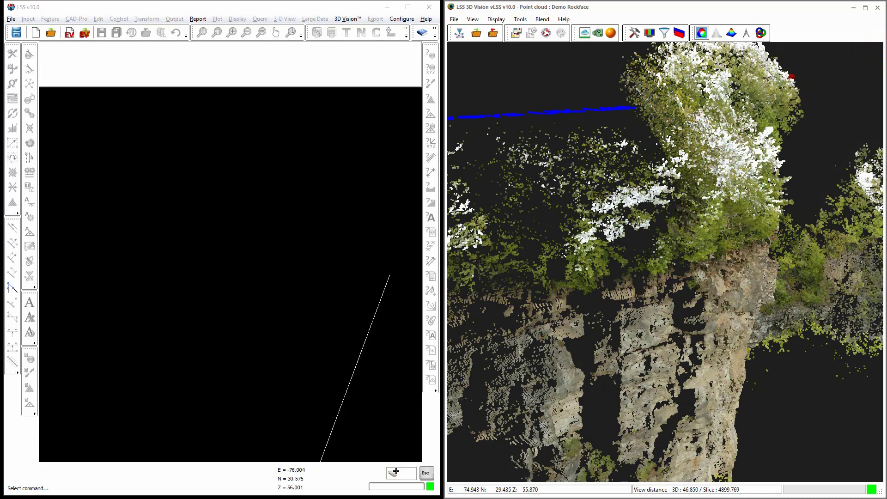
- Review the Over-display DTM options and close them
click(679, 33)
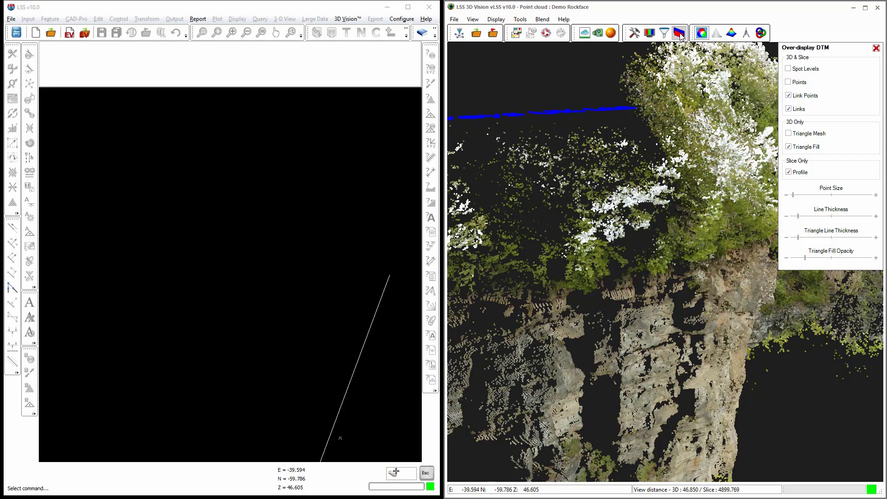
click(876, 49)
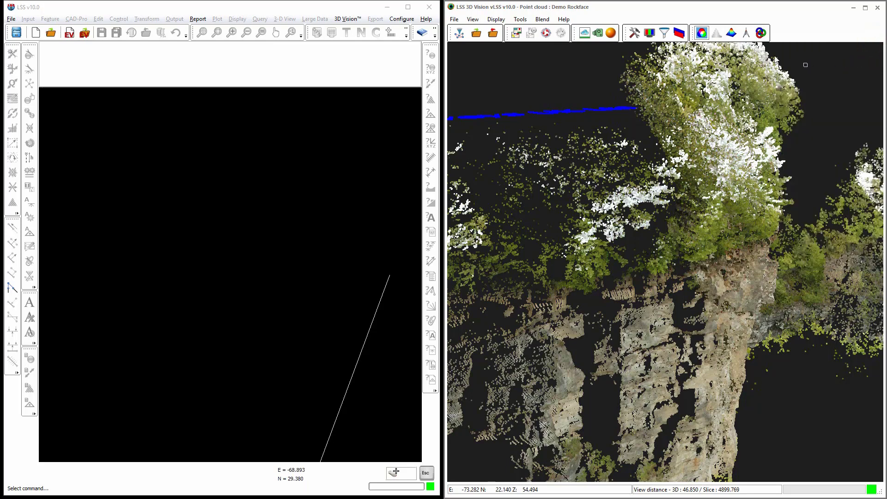
- Turn on height shading and blend it with the point colours, with colour at 30% and height at 58%
click(760, 32)
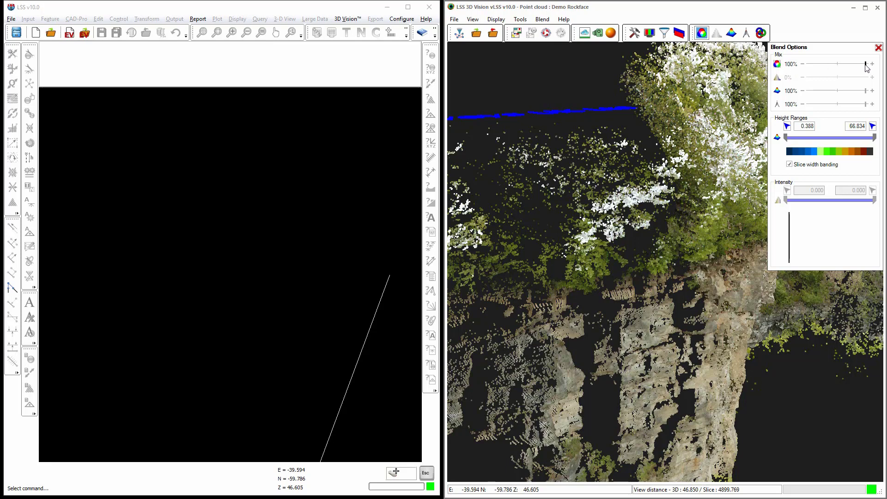
mouse_move(866, 66)
mouse_down()
mouse_move(832, 69)
mouse_move(869, 70)
mouse_up()
click(730, 32)
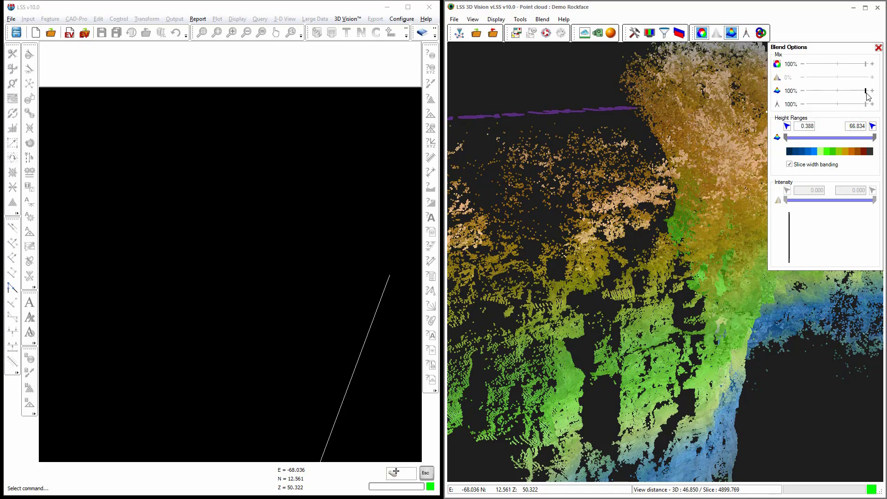
drag(866, 68, 827, 70)
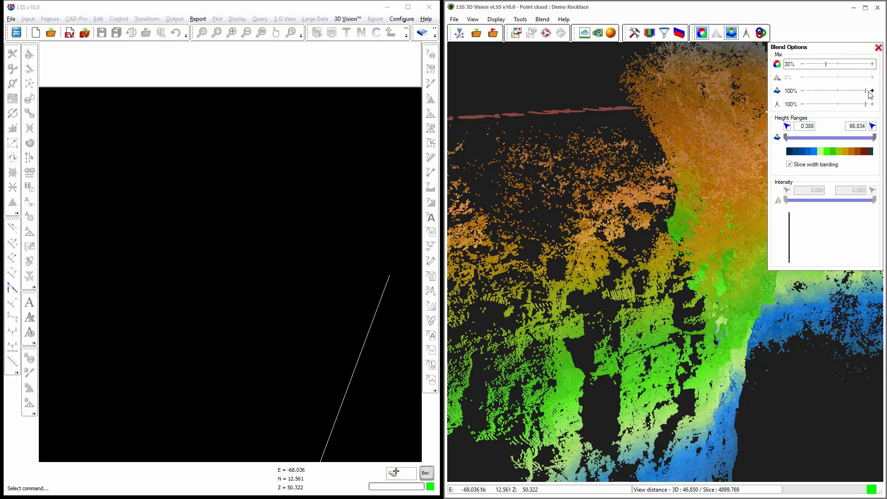
drag(866, 91, 842, 92)
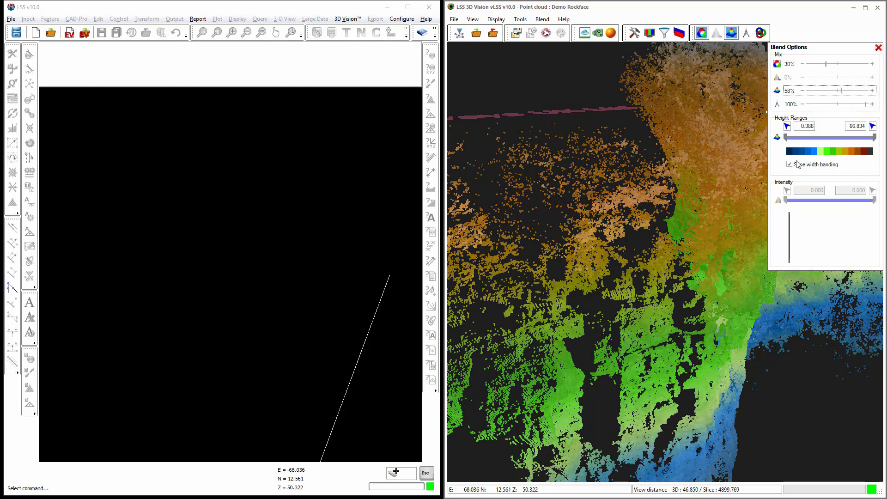
- Set the height shading range to 30.843–48.486 by picking a minimum point on the rockface and a maximum point in the vegetation
click(787, 126)
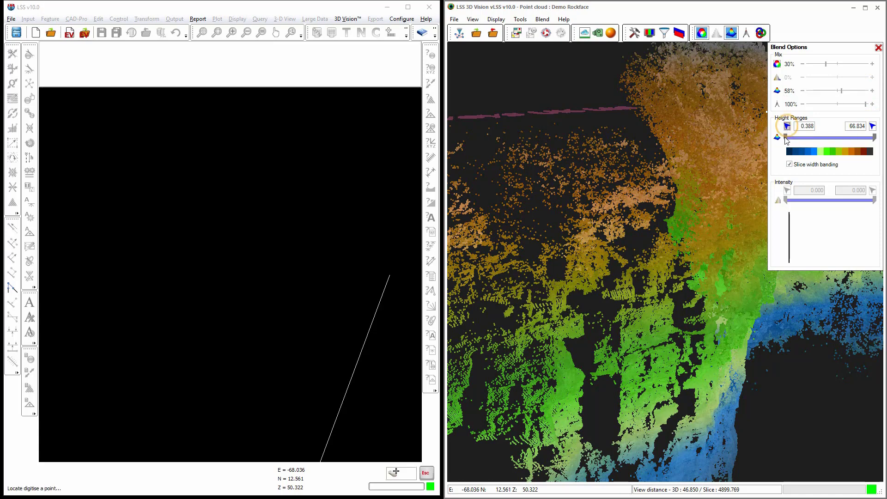
click(639, 371)
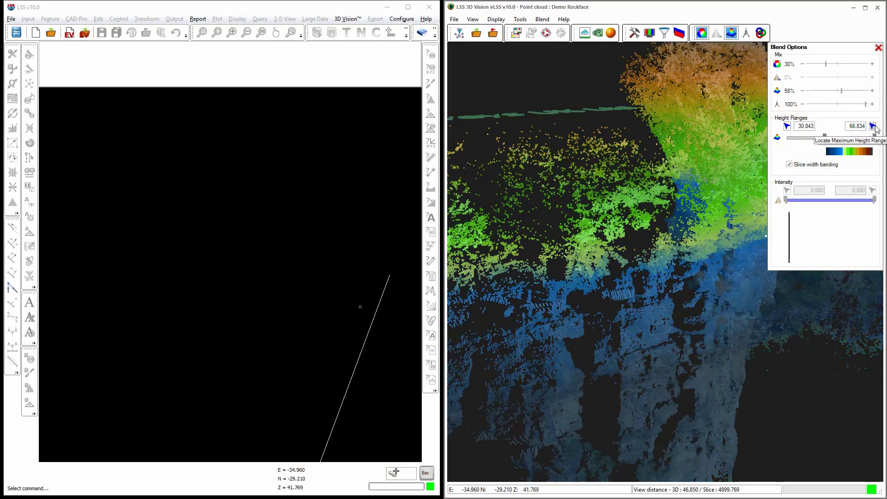
click(872, 126)
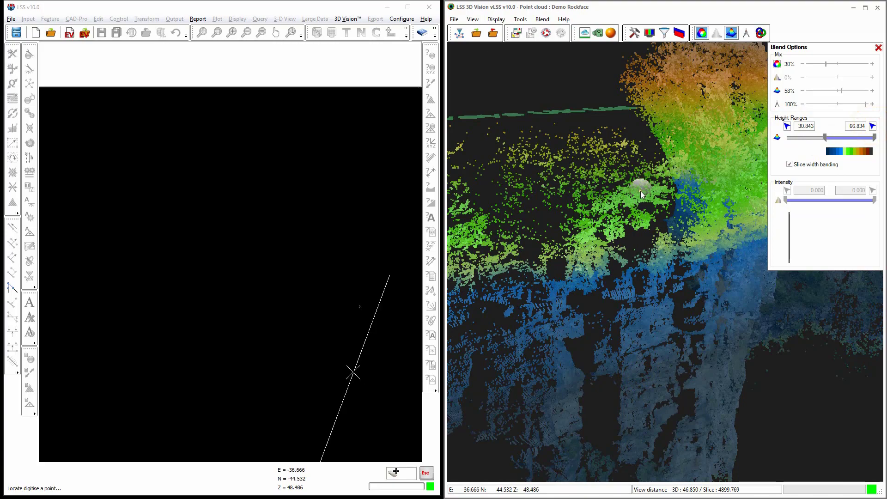
click(640, 191)
drag(642, 248, 651, 286)
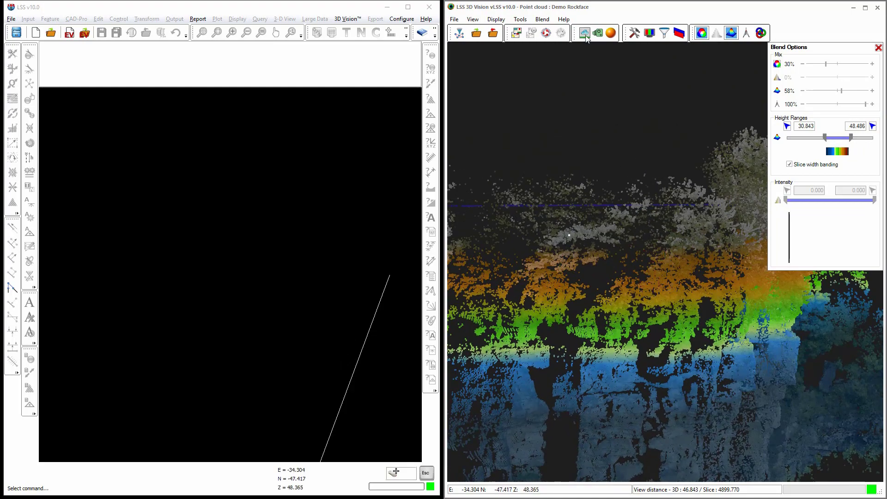
scroll(667, 288, down, 1)
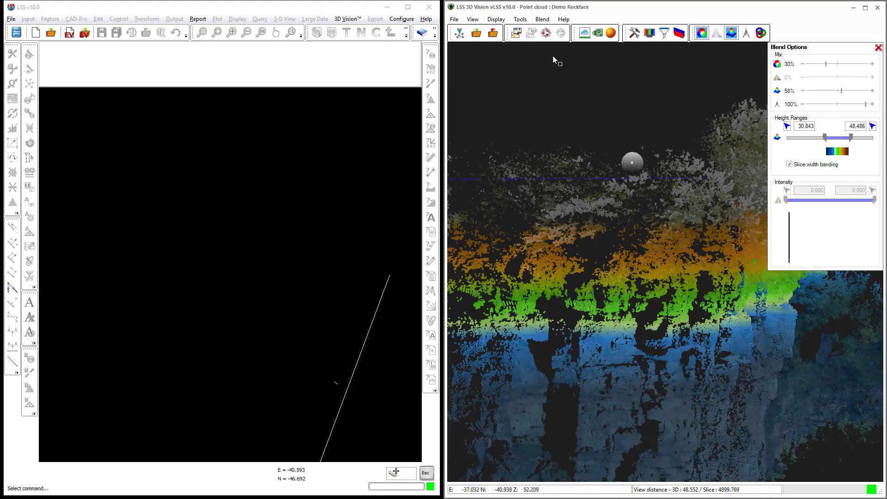
- Switch the viewport display to 3D & Slice with the blend options open and view the height-shaded slice
click(591, 33)
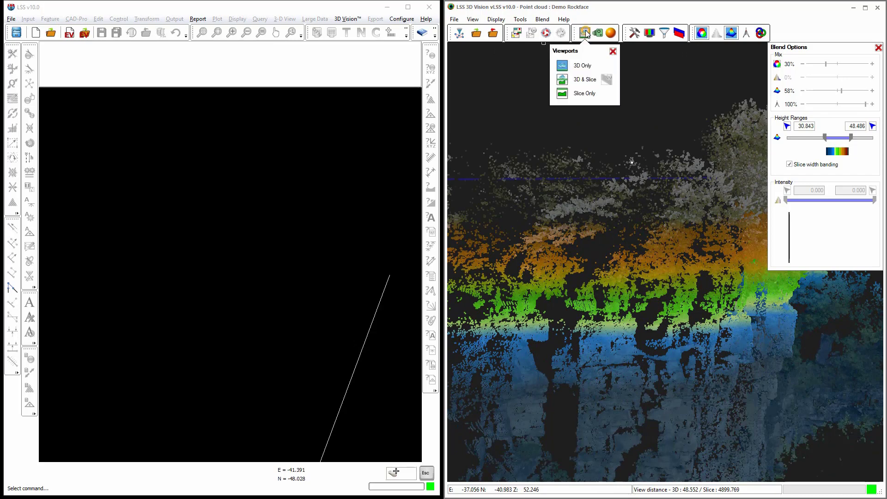
click(562, 80)
click(761, 33)
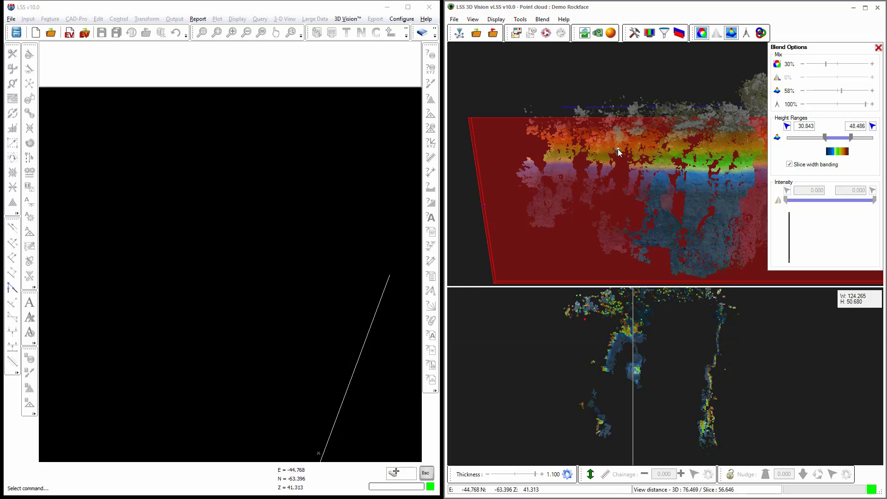
middle_drag(617, 149, 618, 128)
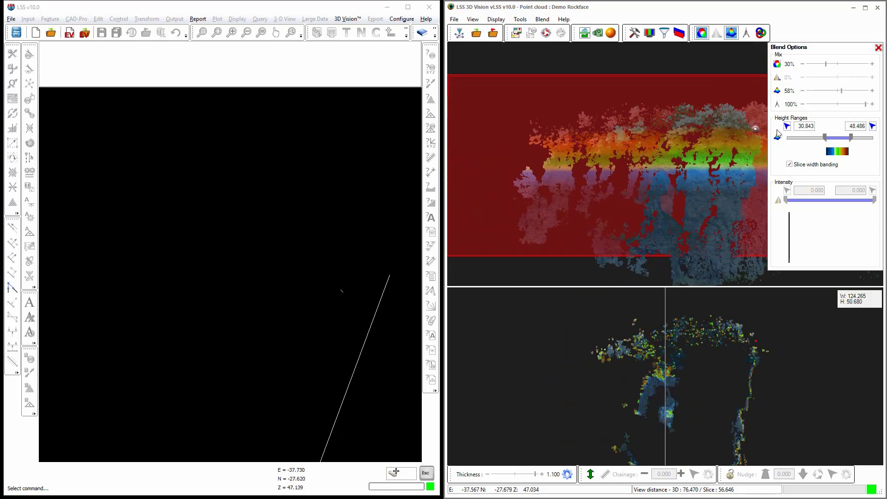
- Compare the slice's height colours with Slice width banding off and on, leaving it on
click(789, 165)
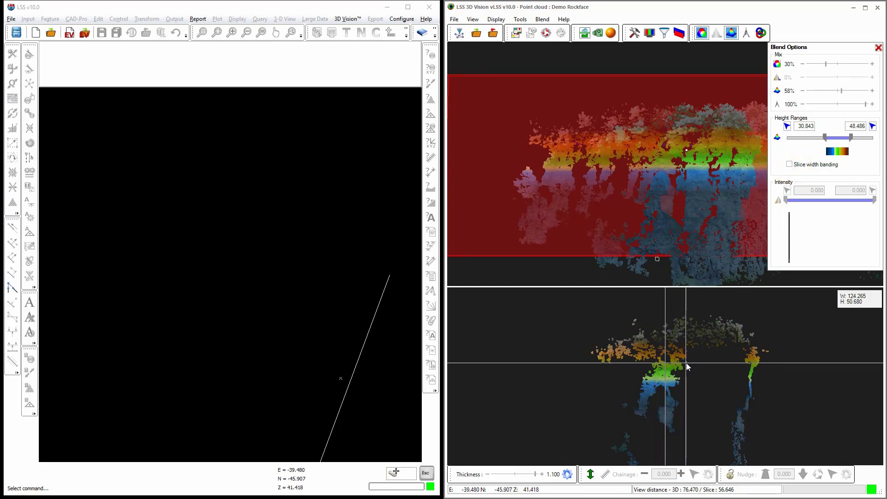
drag(682, 366, 664, 356)
mouse_move(692, 213)
mouse_down()
mouse_move(629, 208)
mouse_move(694, 209)
mouse_up()
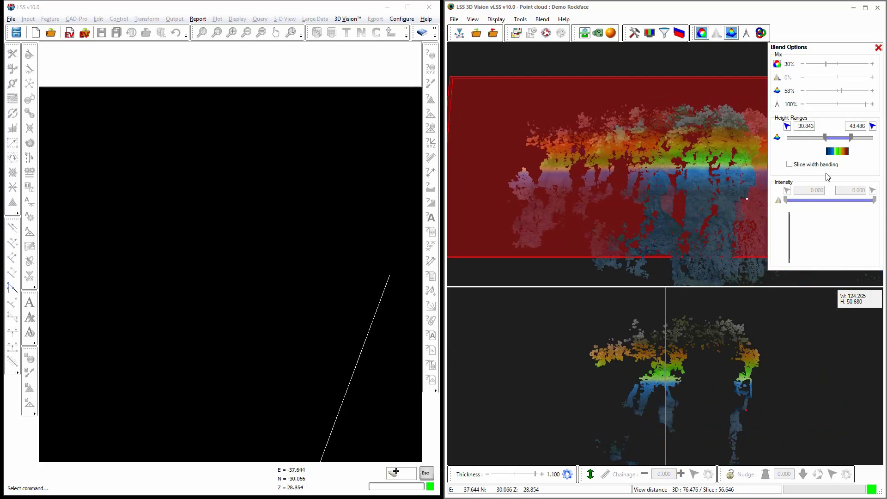
click(789, 164)
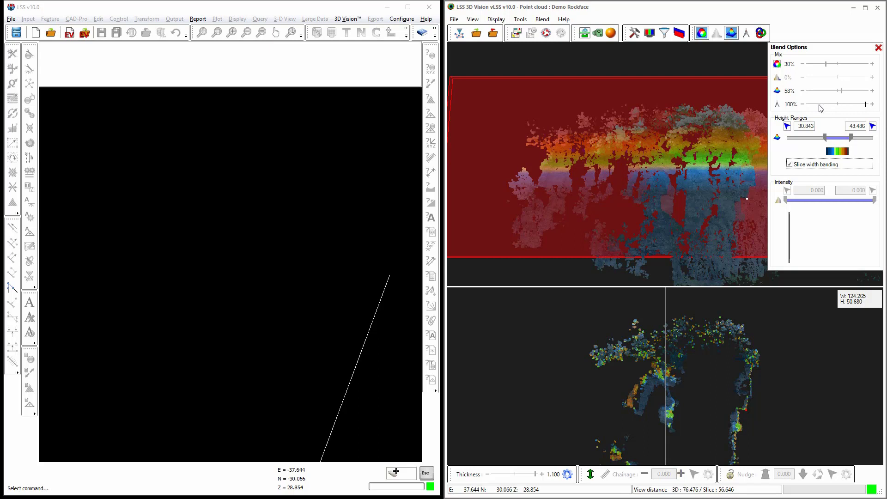
- Turn off height shading and switch the viewport display to 3D Only
click(827, 105)
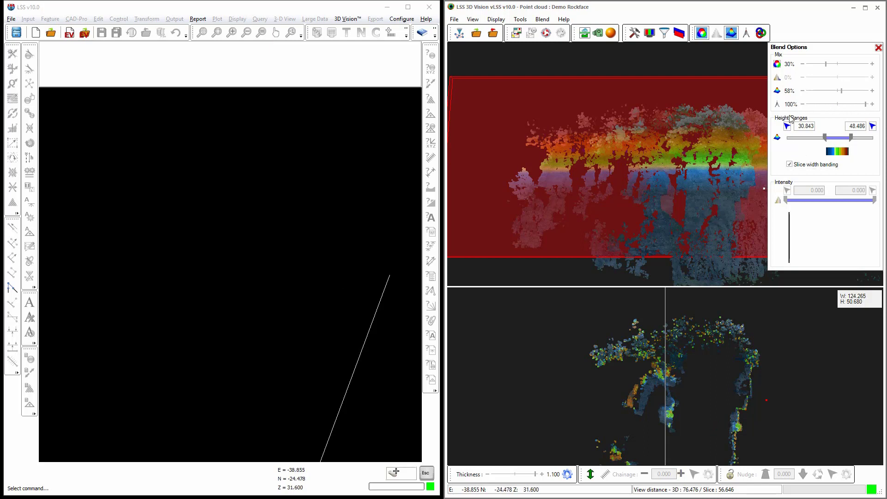
click(826, 106)
click(731, 35)
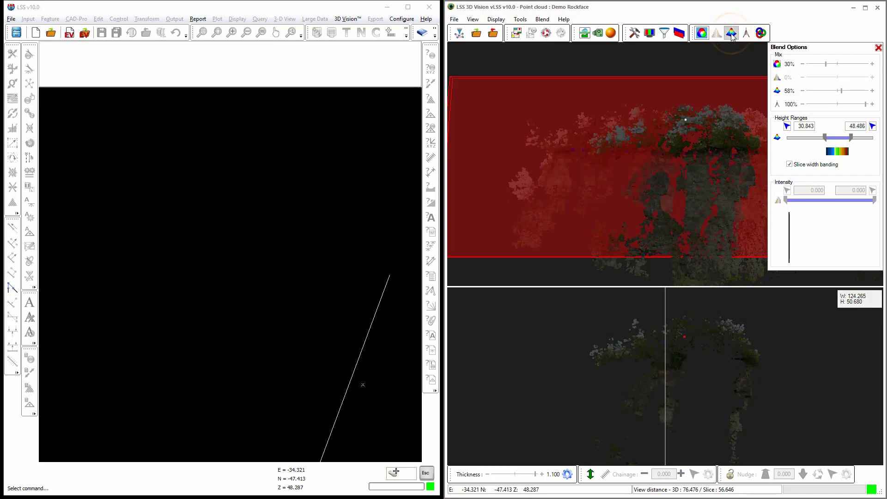
click(584, 35)
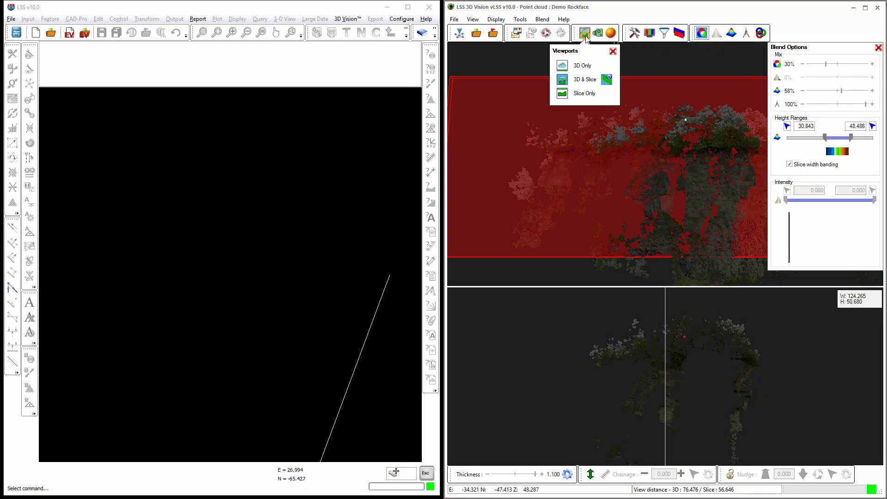
click(562, 65)
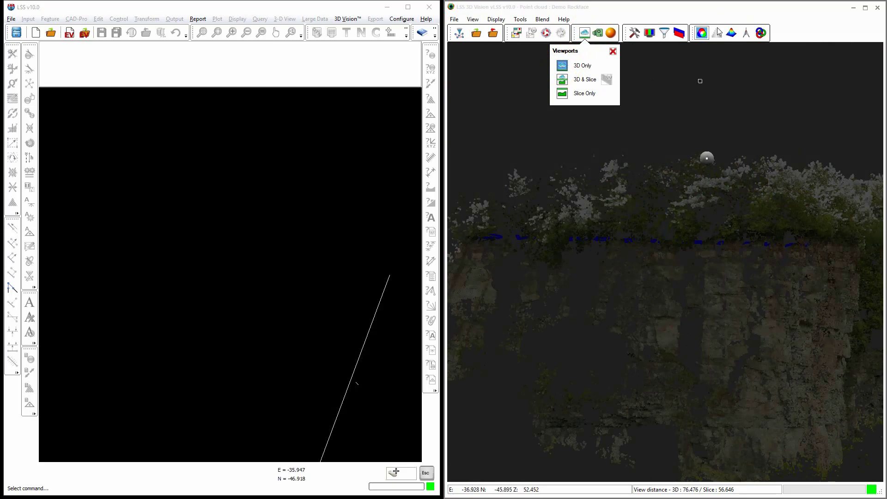
- Set the colour blend to 100%, close the blend options, and inspect the rockface from several angles
click(760, 32)
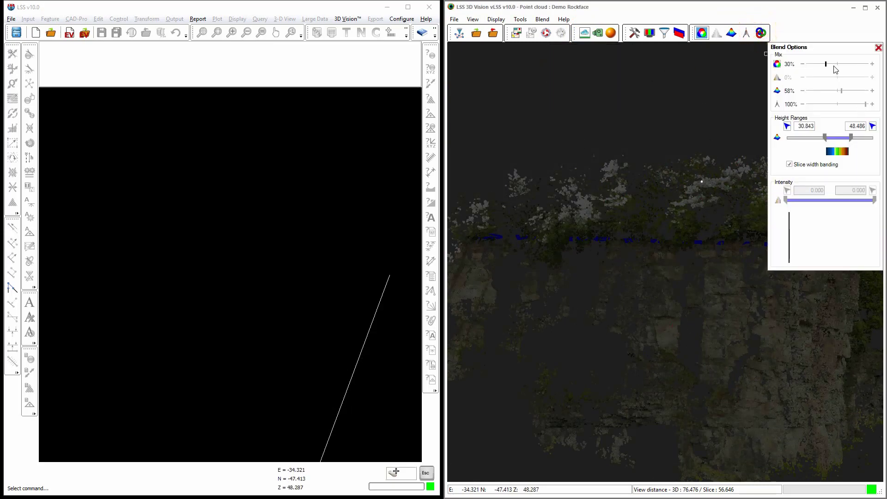
drag(826, 67, 878, 69)
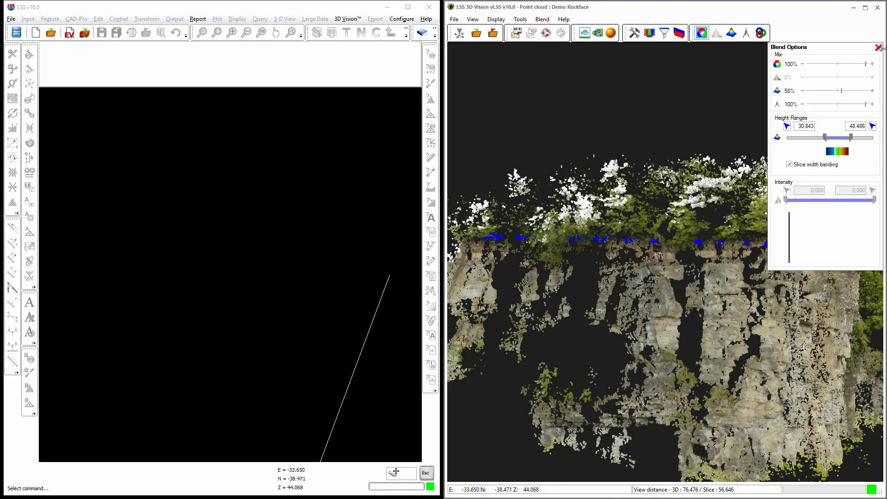
click(878, 47)
drag(804, 83, 617, 299)
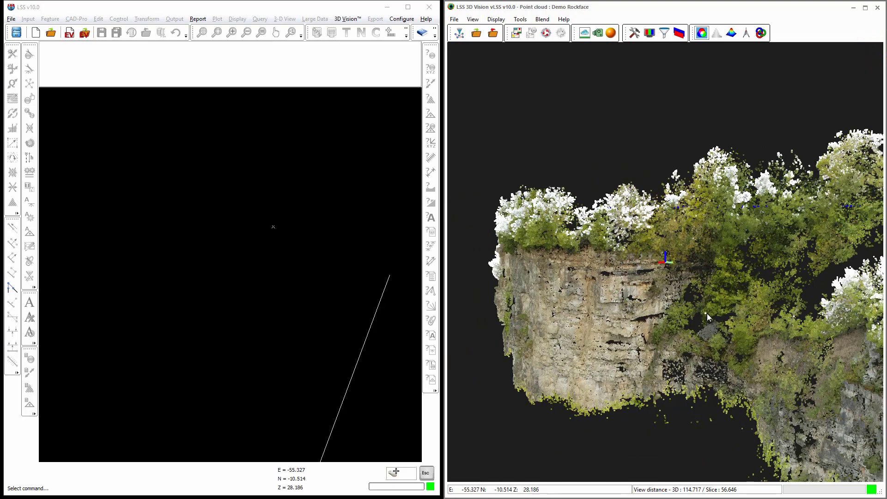
drag(707, 313, 746, 314)
scroll(739, 306, down, 3)
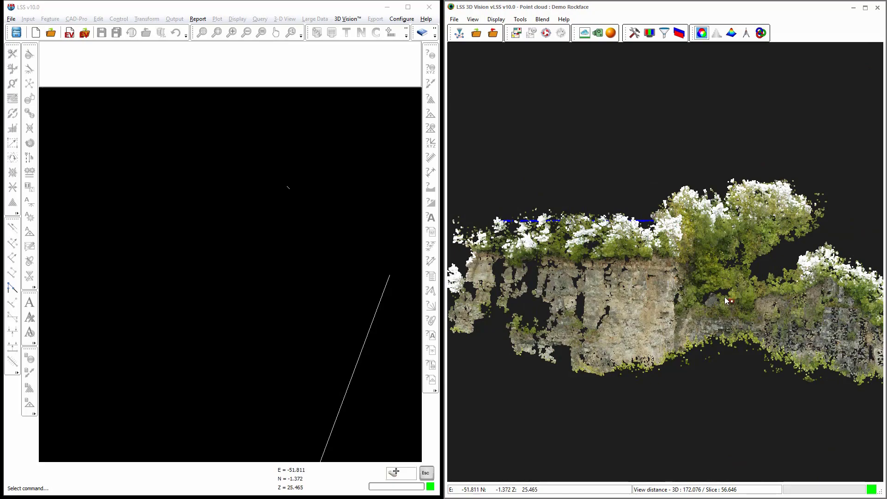
mouse_move(722, 300)
mouse_down()
mouse_move(535, 290)
mouse_move(695, 288)
mouse_move(721, 297)
mouse_up()
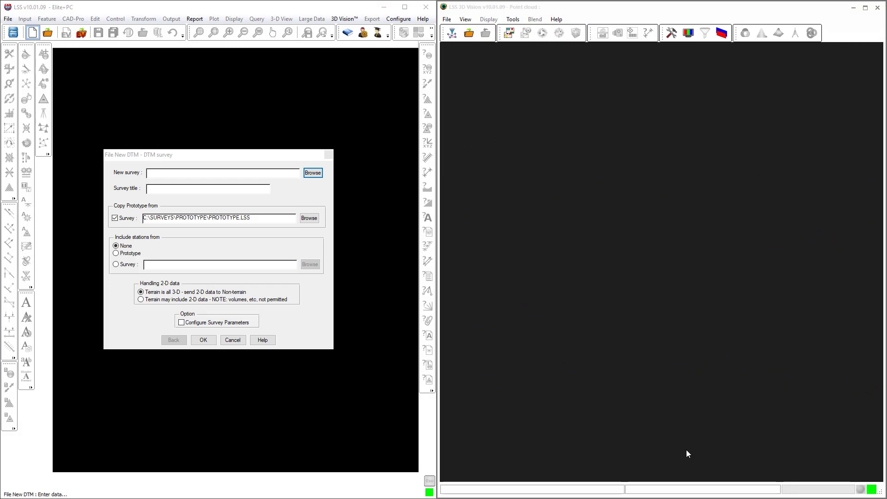
- Switch off the link between LSS 3D Vision and LSS
click(871, 489)
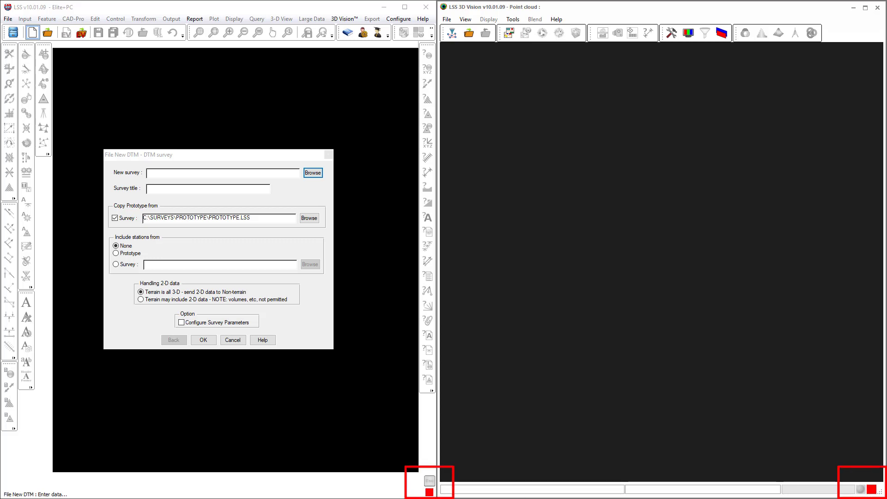
- Switch the link with LSS back on and open the recently used Mine point cloud
click(871, 489)
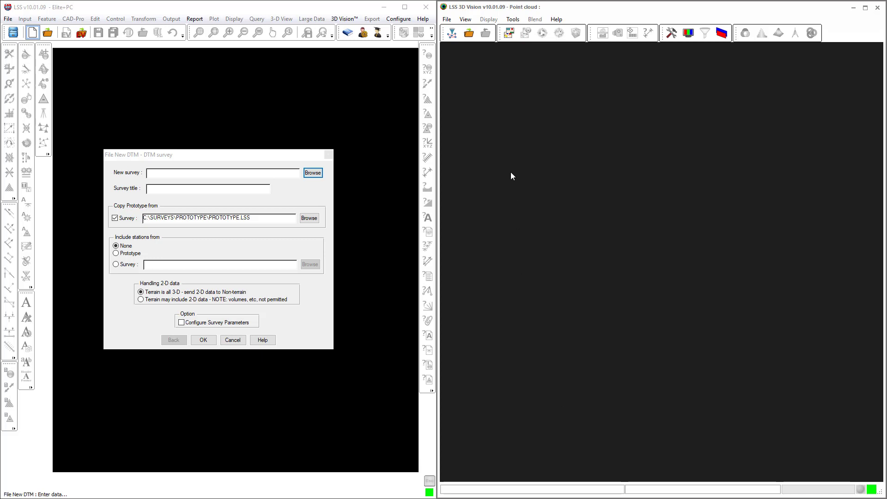
click(447, 22)
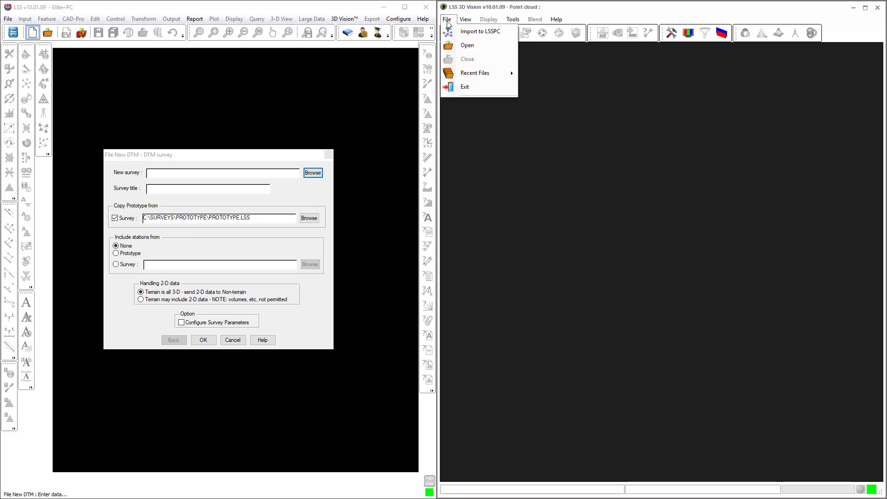
mouse_move(508, 73)
click(541, 73)
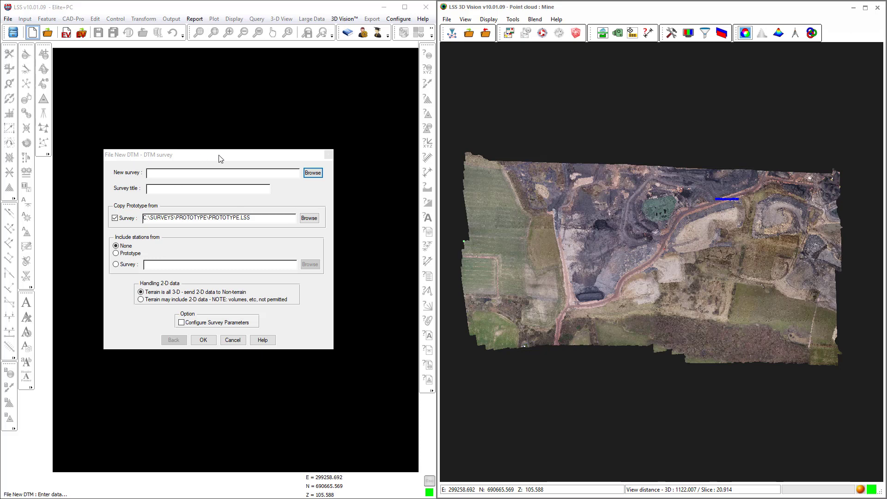
- Create a new DTM survey named "mine demo" in the Mining Surveys Demo Data folder from the PROTOTYPE.LSS prototype, and save it
click(312, 174)
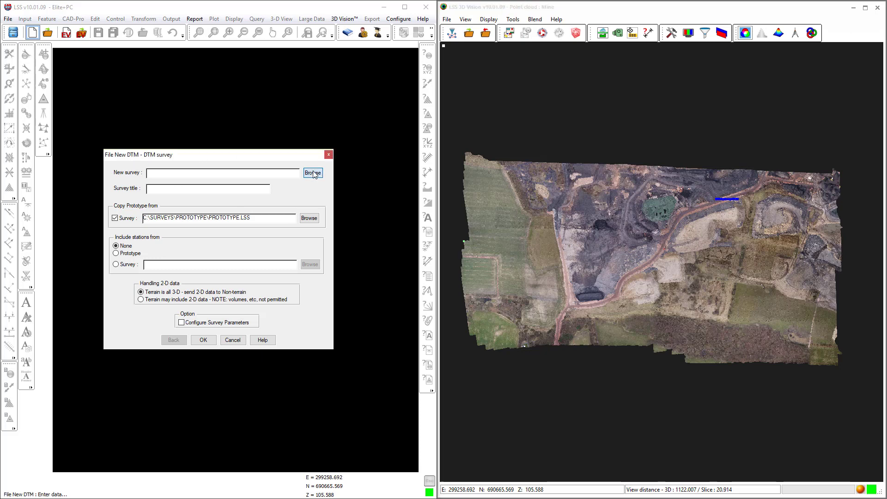
click(276, 400)
text(m)
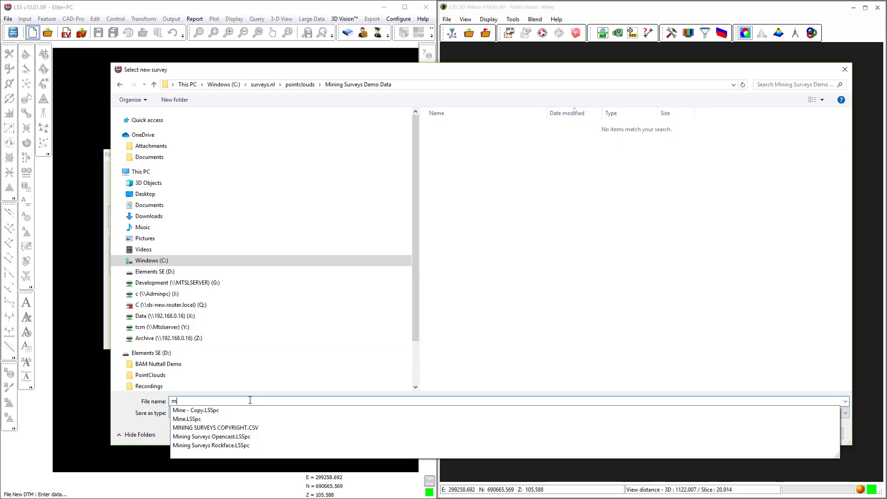
text(ine demo)
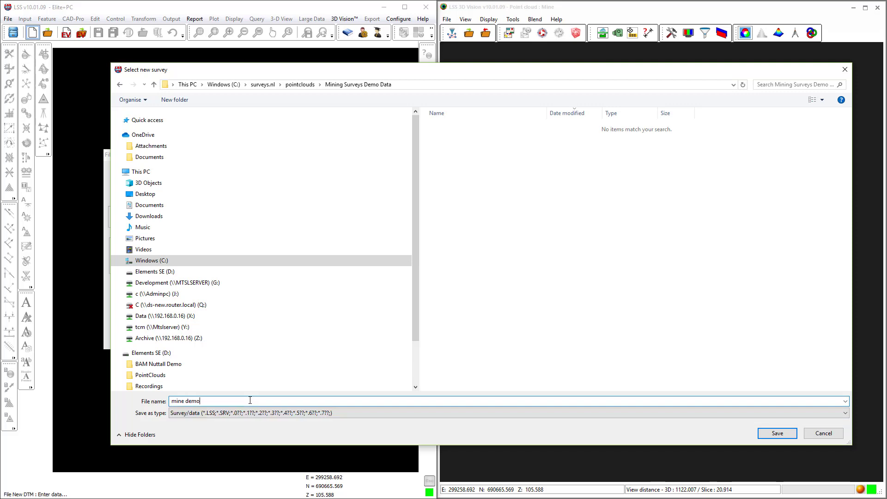
click(777, 433)
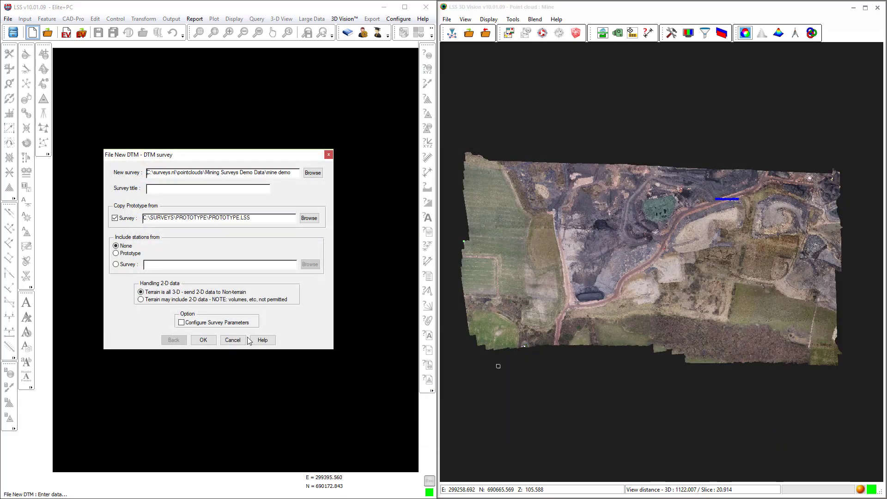
click(204, 340)
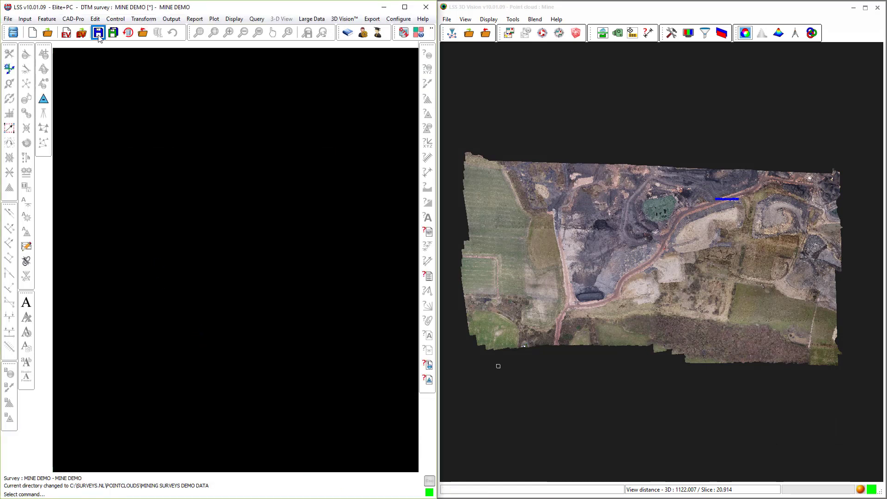
click(98, 33)
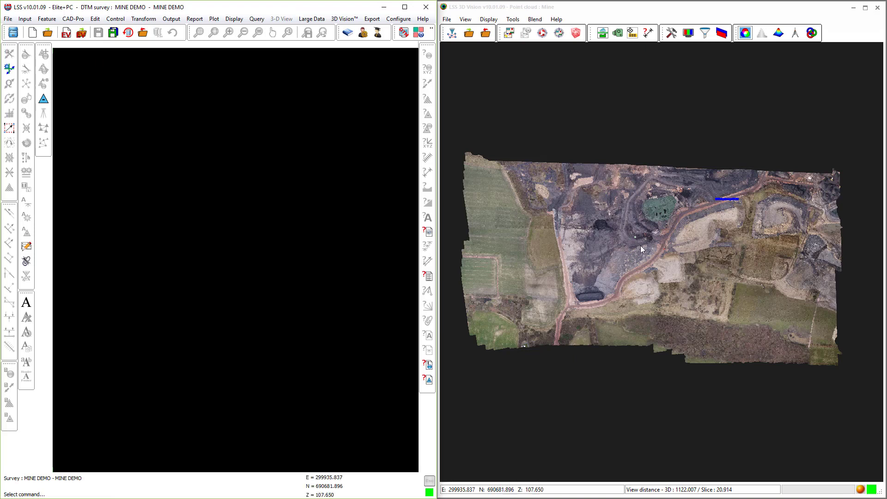
- Examine the Mine point cloud up close and from oblique angles, finishing on an overall perspective of the site
click(657, 269)
scroll(657, 269, up, 5)
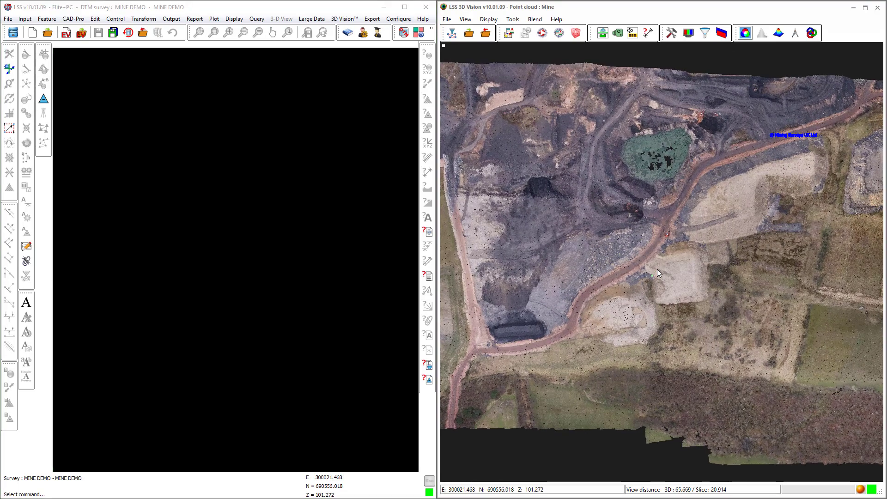
scroll(657, 268, up, 2)
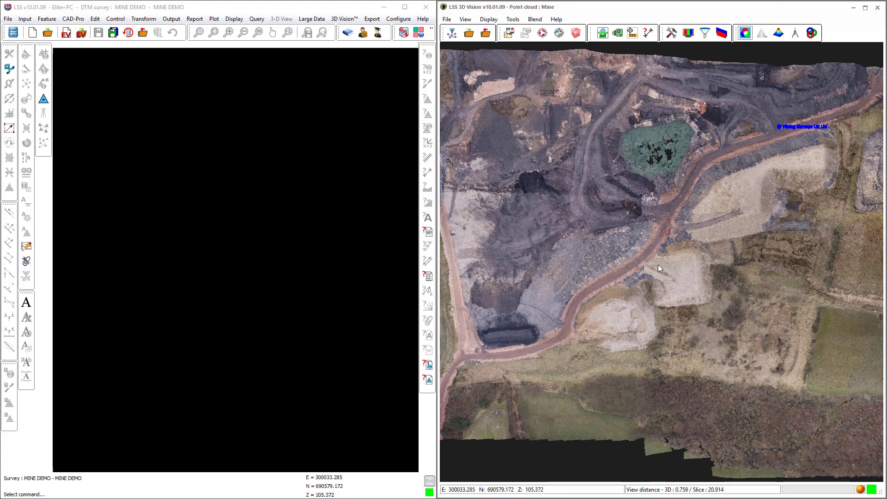
key(Home)
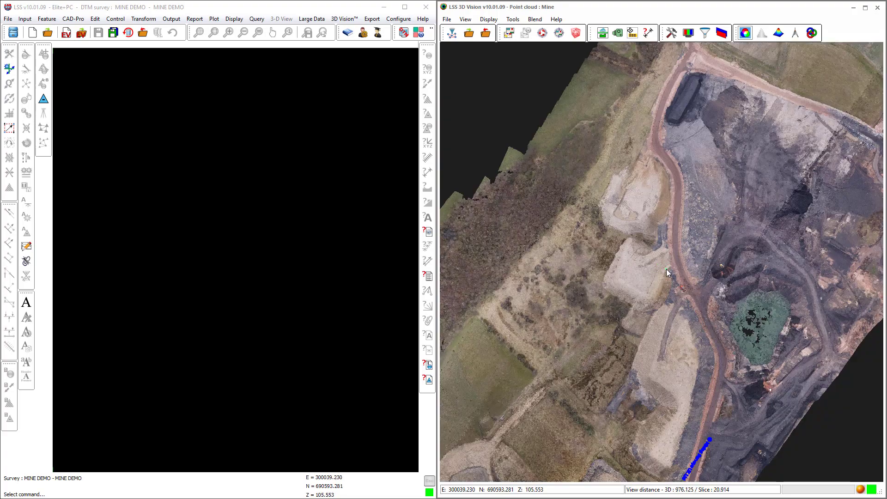
scroll(667, 269, up, 3)
scroll(667, 268, up, 3)
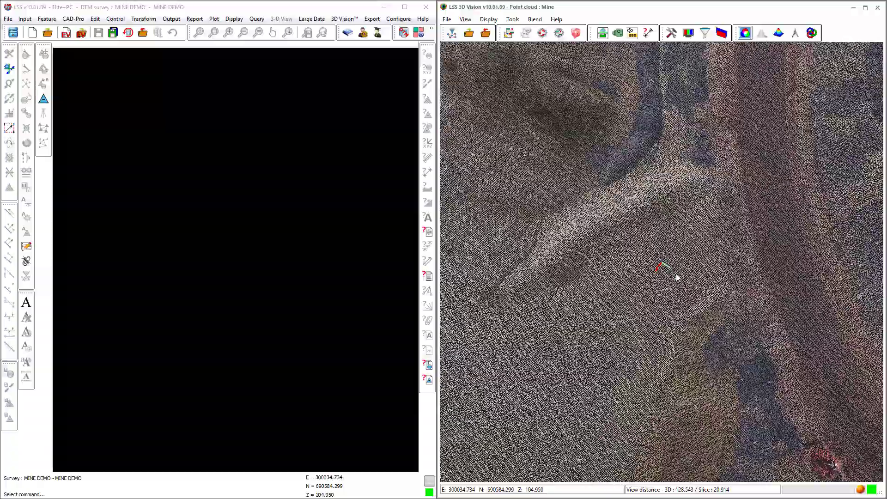
drag(667, 269, 708, 220)
scroll(711, 220, down, 5)
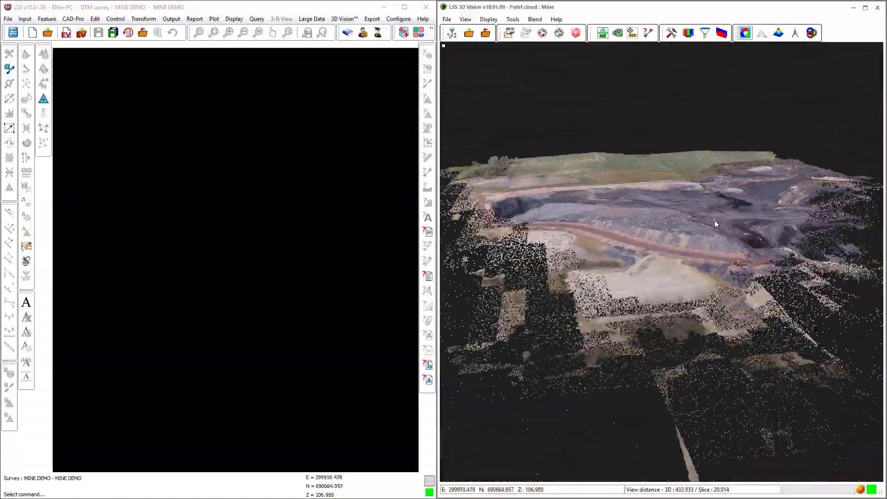
scroll(714, 219, down, 1)
drag(703, 248, 679, 190)
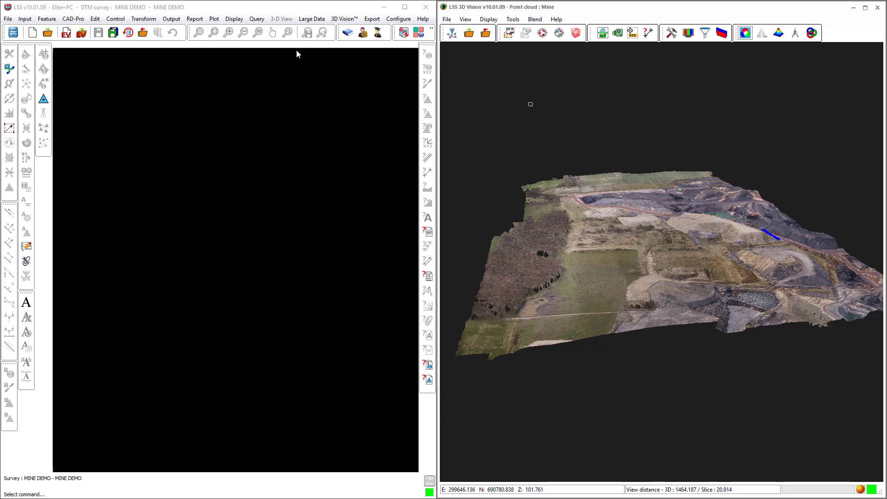
- Start Terrain Extraction in LSS and widen the LSS window to show all its settings
click(342, 19)
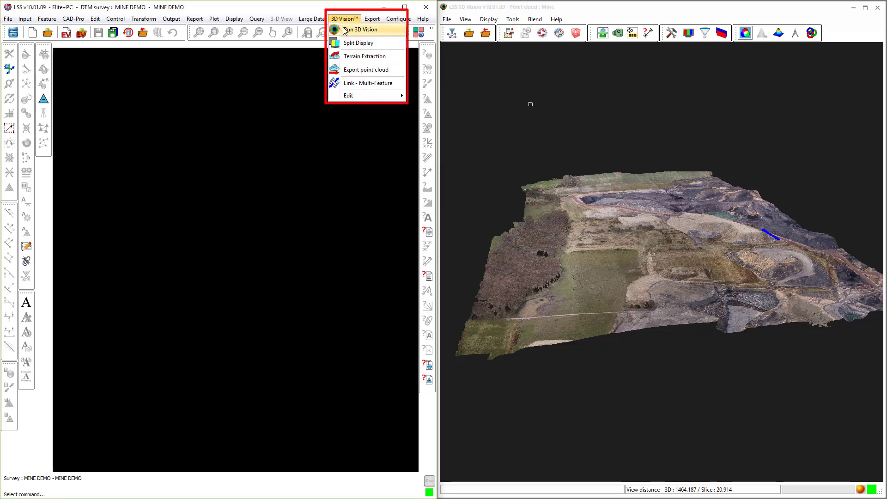
click(358, 56)
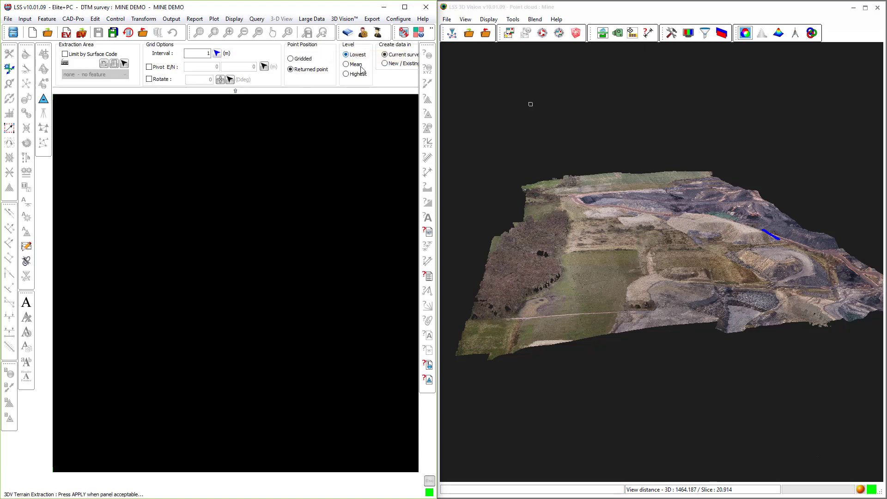
drag(437, 166, 521, 173)
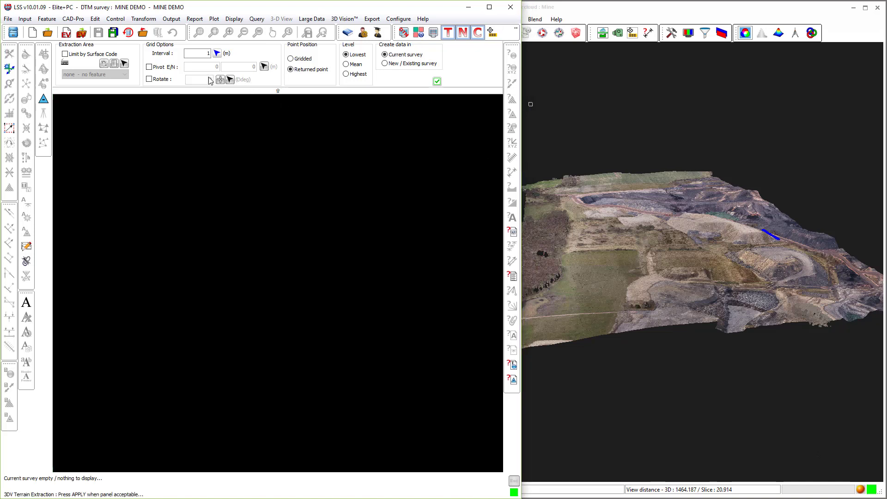
- Extract the terrain at a 1 m grid interval, using the lowest returned points, into the current survey with Pivot and Rotate off
drag(196, 57, 213, 54)
click(149, 67)
click(149, 67)
click(149, 80)
click(149, 79)
click(437, 82)
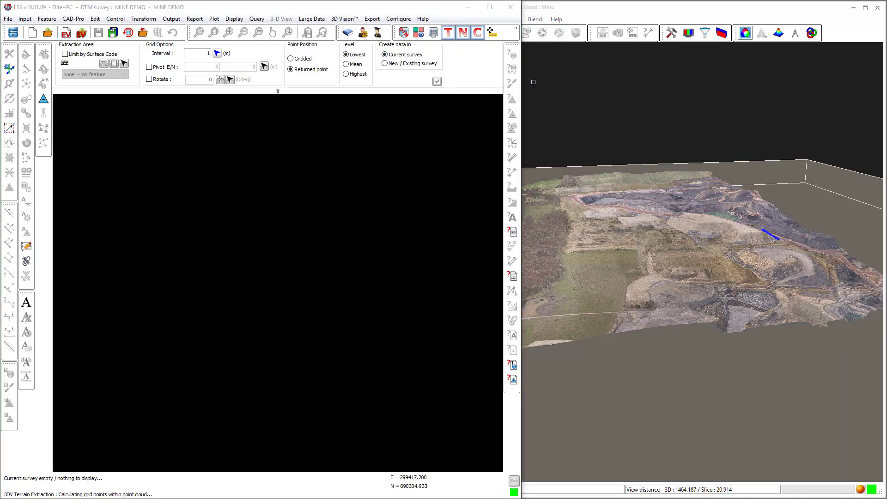
drag(691, 74, 441, 161)
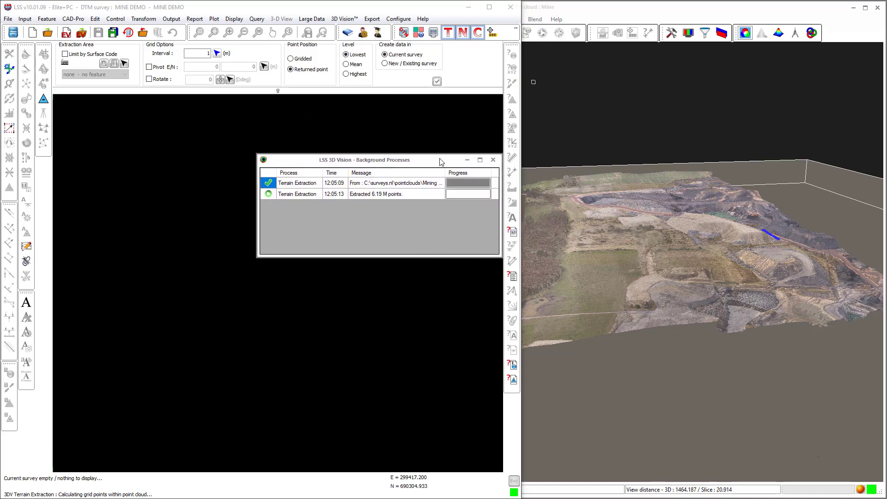
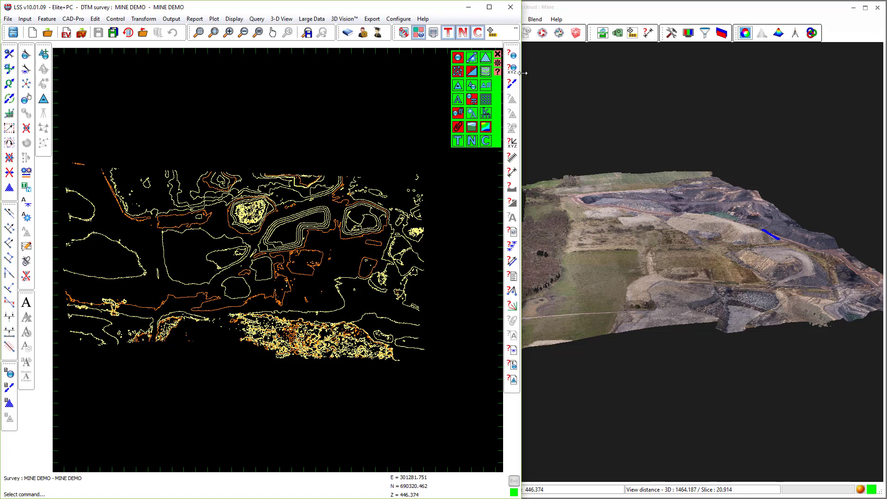
- Narrow the LSS window to fit beside the point cloud, and compare the cloud's point count with the survey's status query
drag(522, 73, 436, 80)
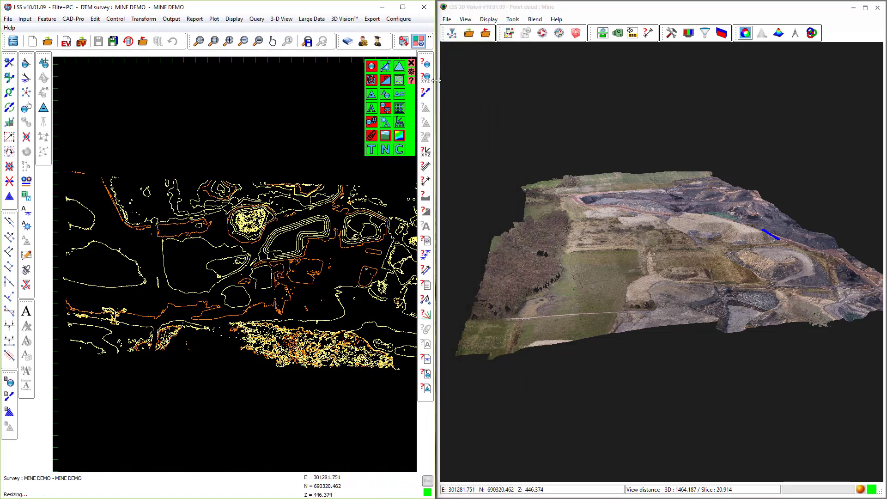
click(557, 20)
click(563, 30)
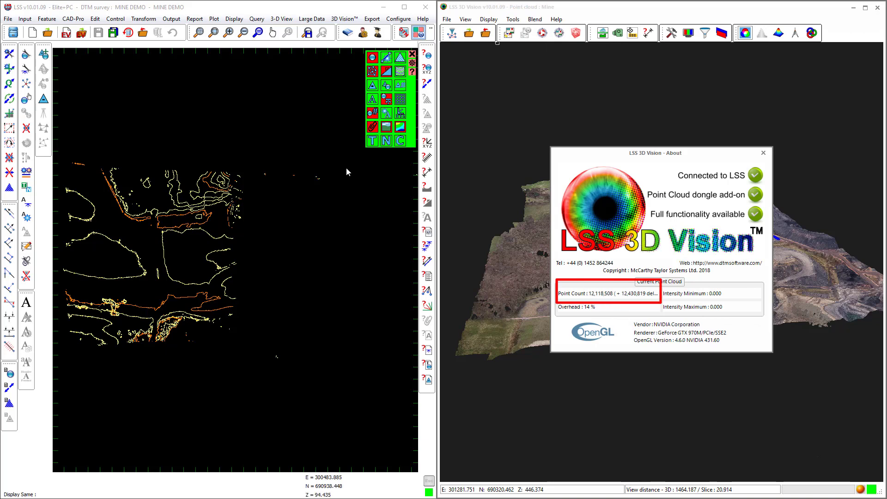
click(256, 19)
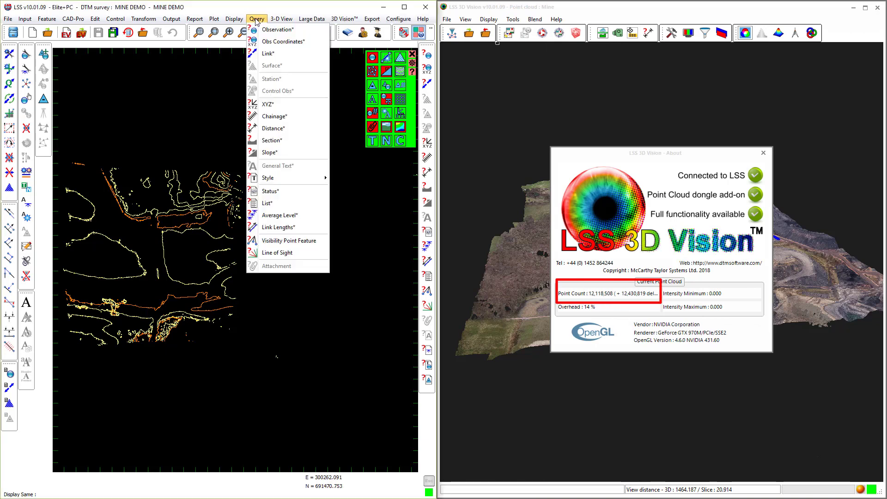
click(272, 191)
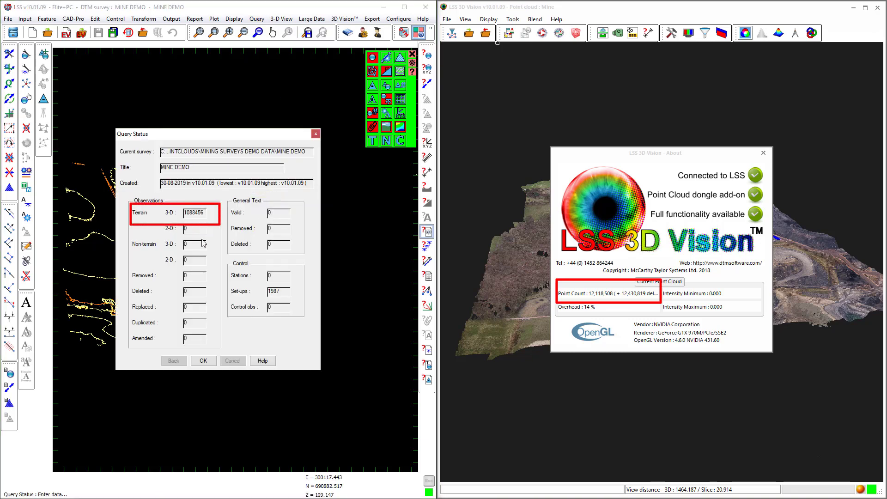
click(204, 361)
click(762, 152)
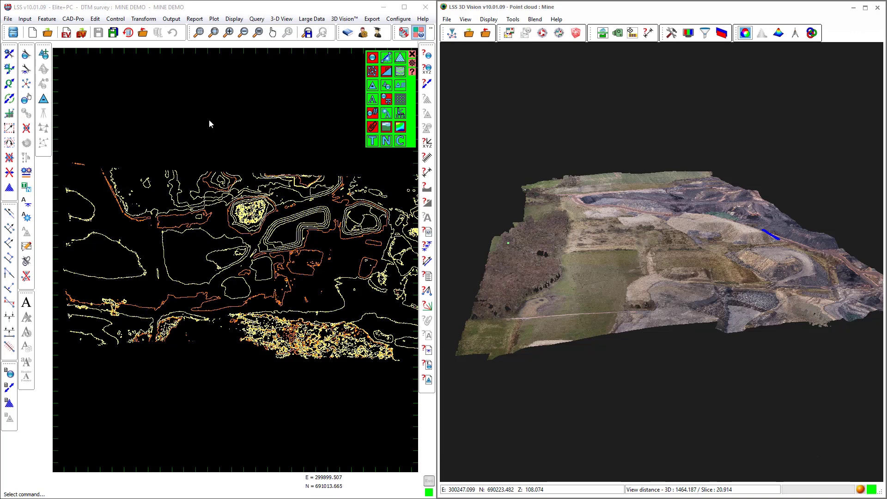
- Zoom the LSS contour plan to a window around the pond in the upper middle of the site
click(212, 32)
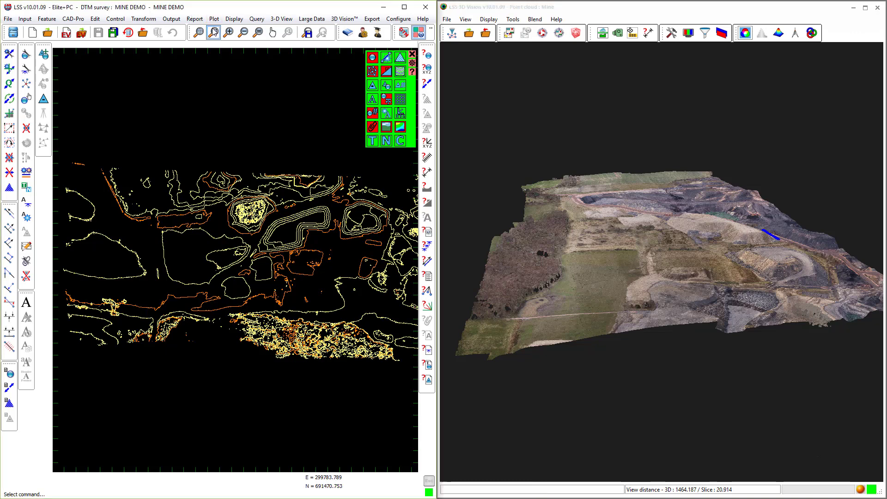
click(220, 183)
click(281, 237)
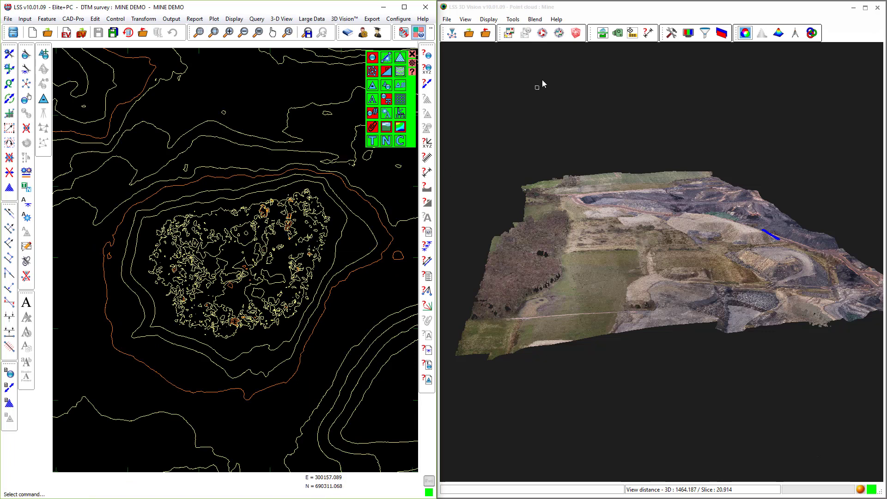
- Match the point cloud view to the LSS plan extents and inspect the gaps in the pond from an oblique angle
click(559, 36)
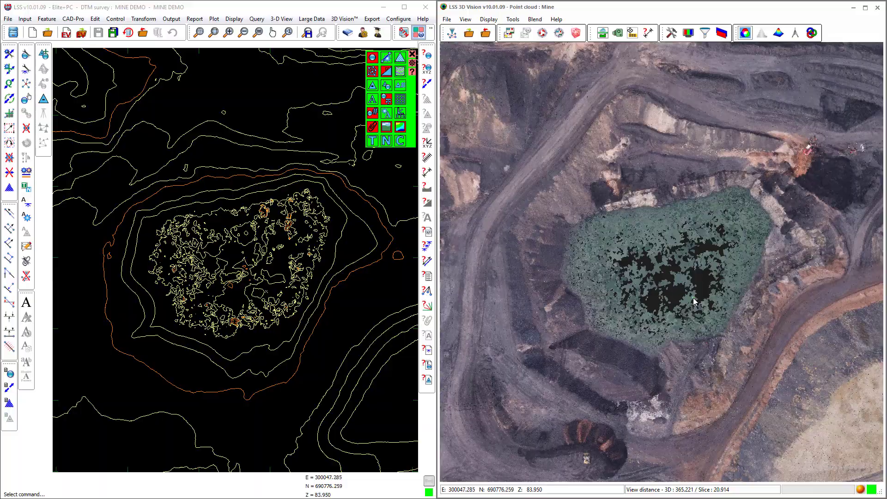
scroll(693, 298, up, 2)
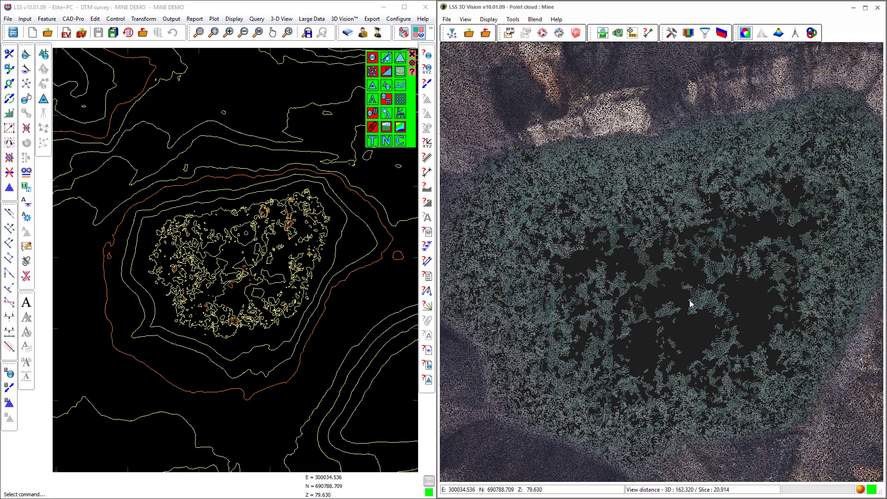
drag(683, 294, 538, 259)
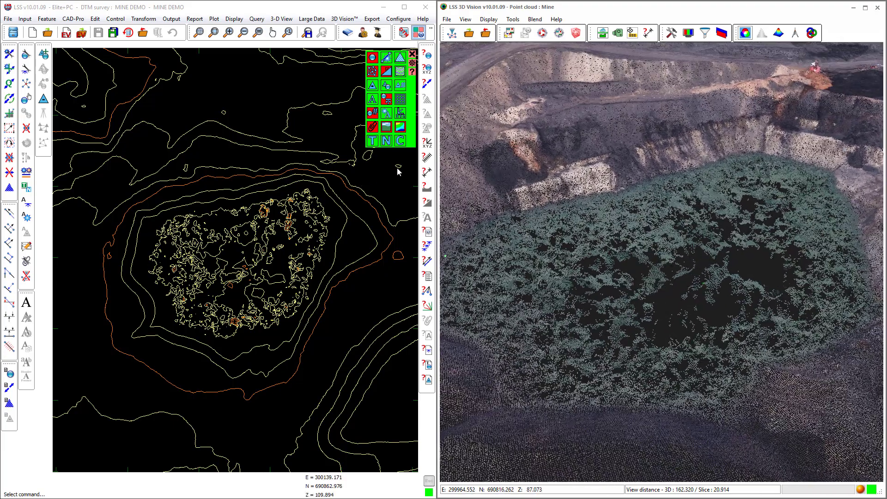
- Query a user-defined section about 167 m long through the current survey, running diagonally from the pond's northwest to its southeast side
click(426, 188)
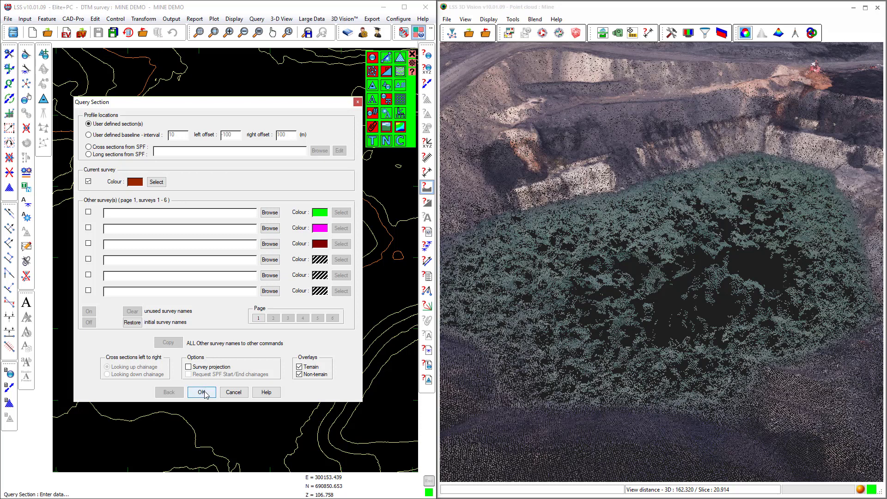
click(205, 392)
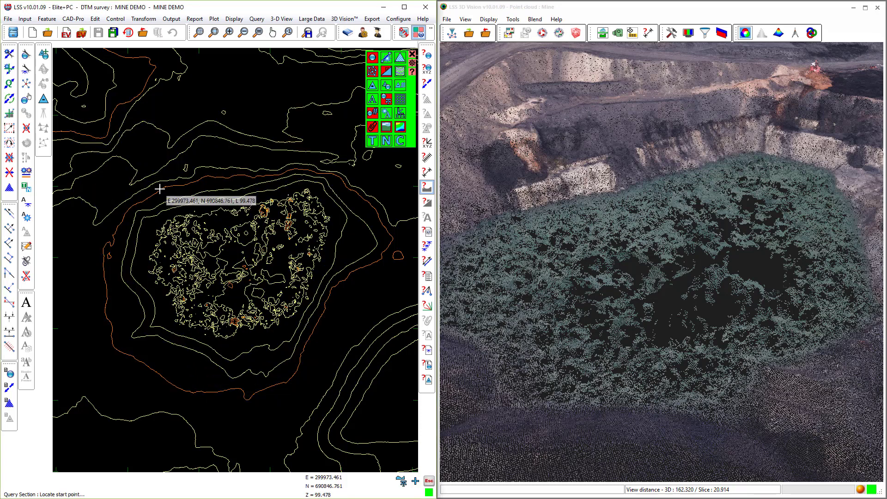
click(162, 175)
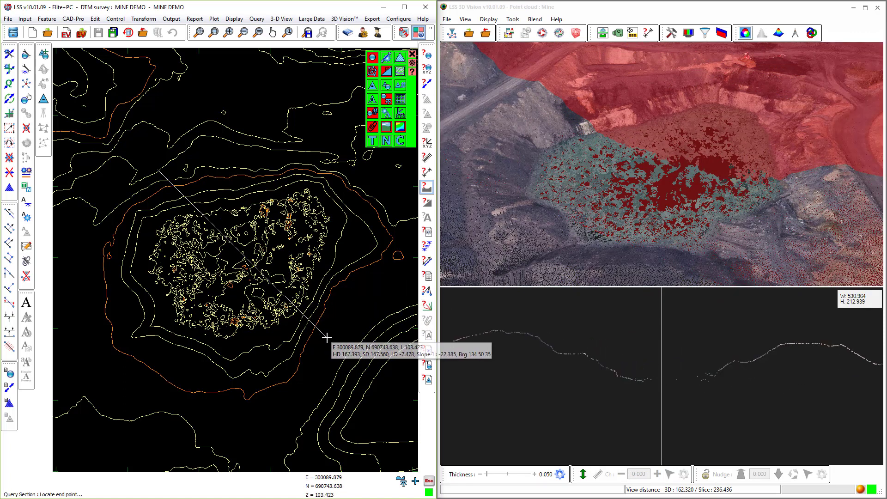
click(326, 338)
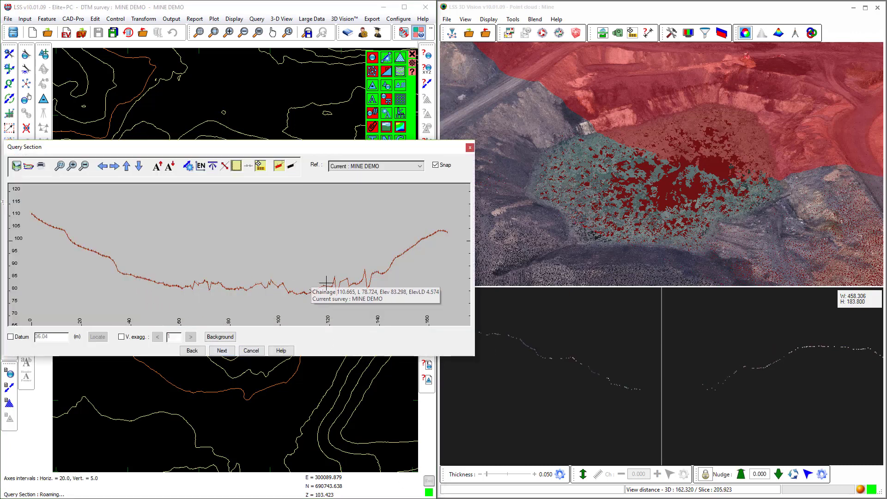
- Examine the pond's cross-section in the point cloud slice at a thickness of 4.050 and close the section query
scroll(712, 386, up, 3)
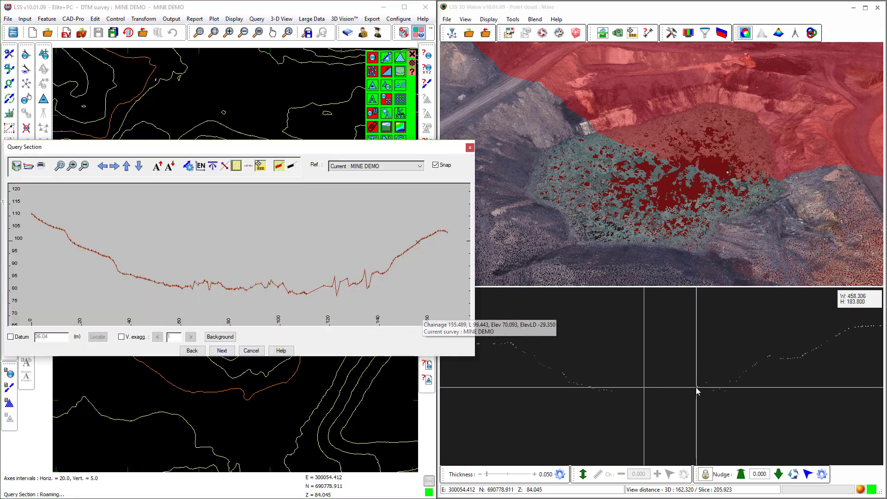
click(639, 389)
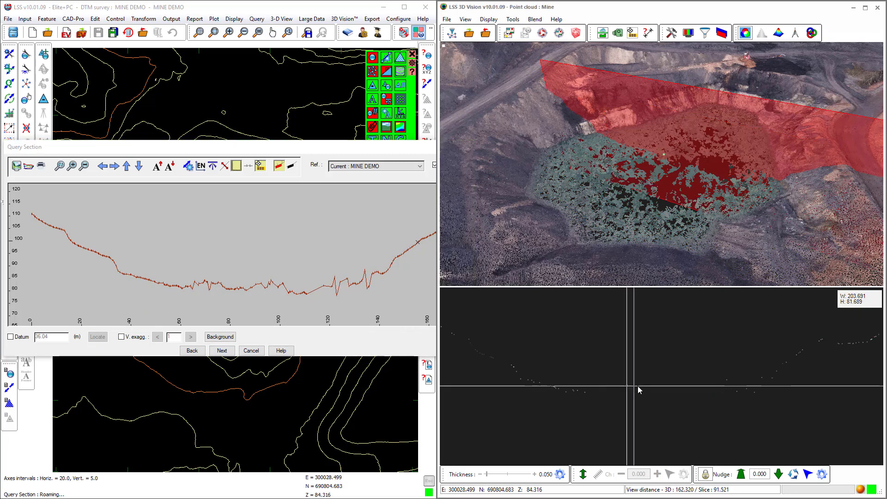
click(534, 474)
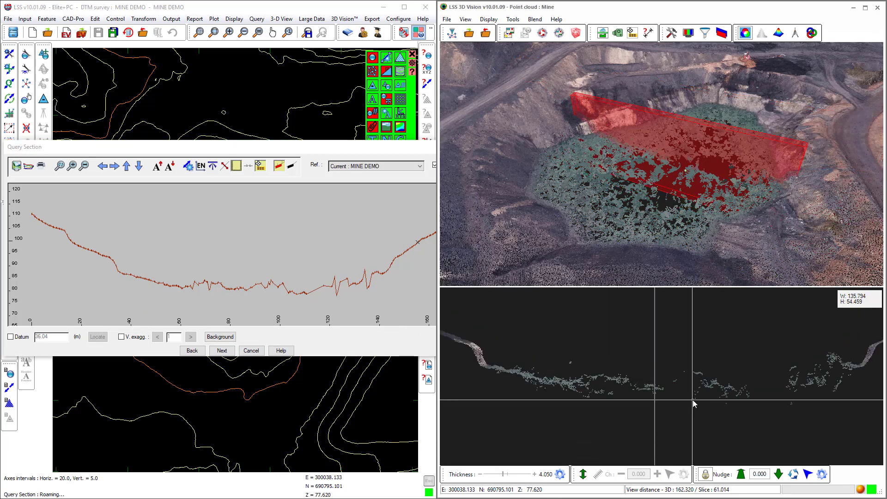
click(249, 351)
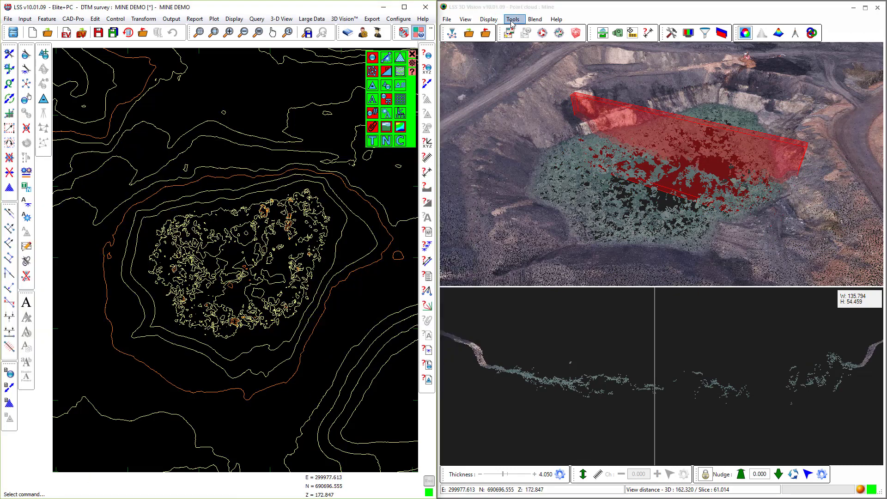
- Switch the point cloud to the 3D Only viewport layout and show the whole pond with its surrounding slopes
click(602, 33)
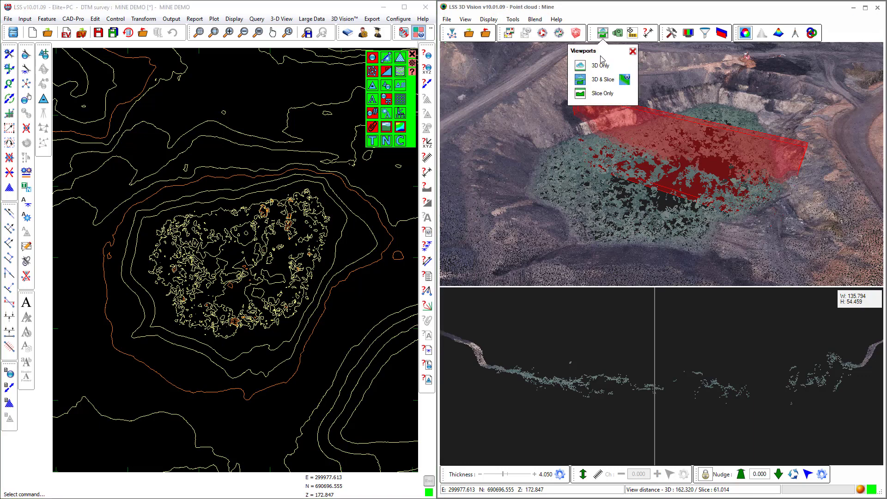
click(581, 68)
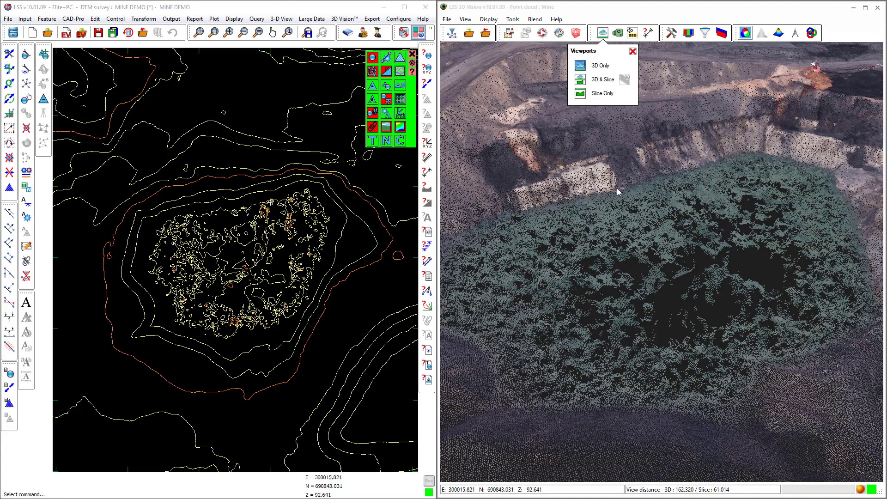
scroll(680, 242, down, 3)
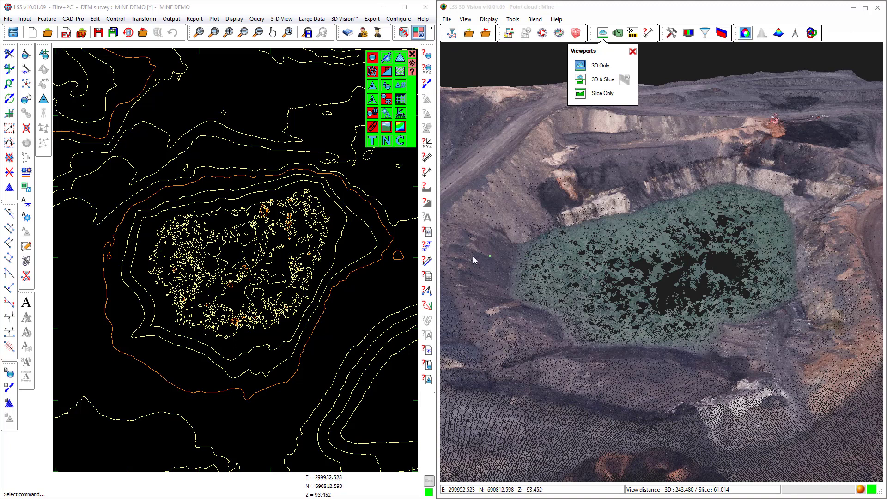
- Start inserting a link feature with the feature code LDUM - Dummy Link and dismiss the viewport options
click(9, 69)
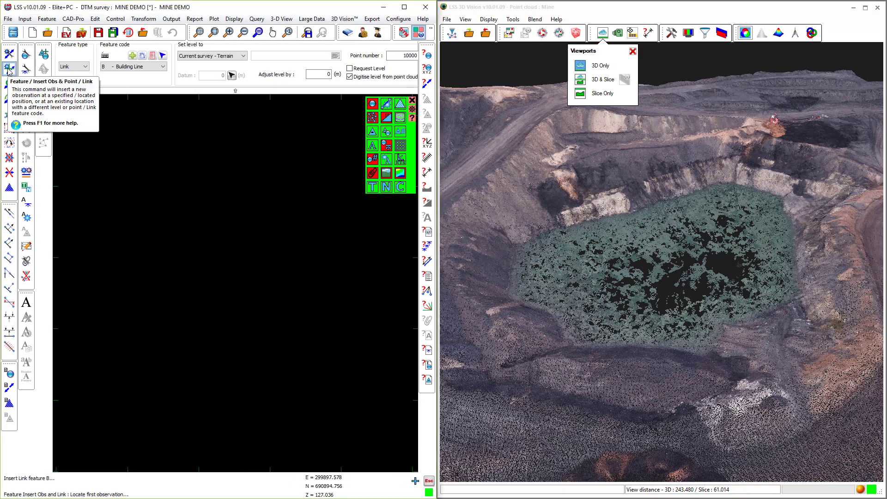
click(118, 67)
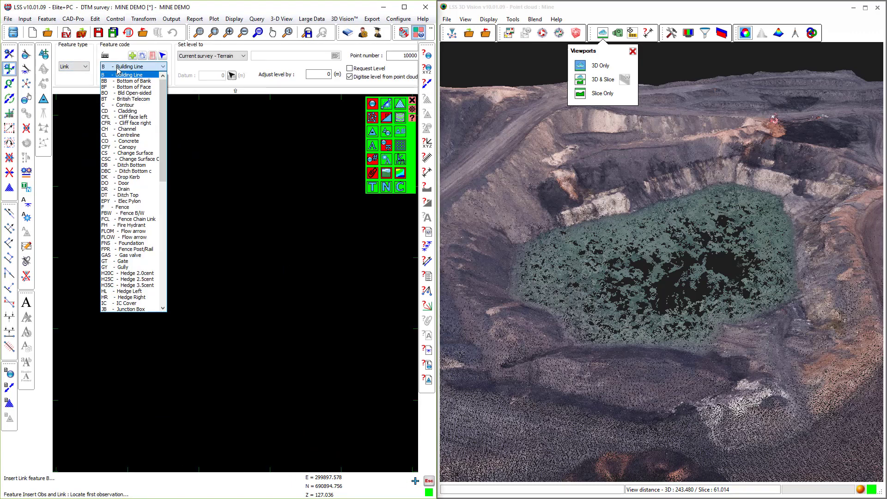
key(l)
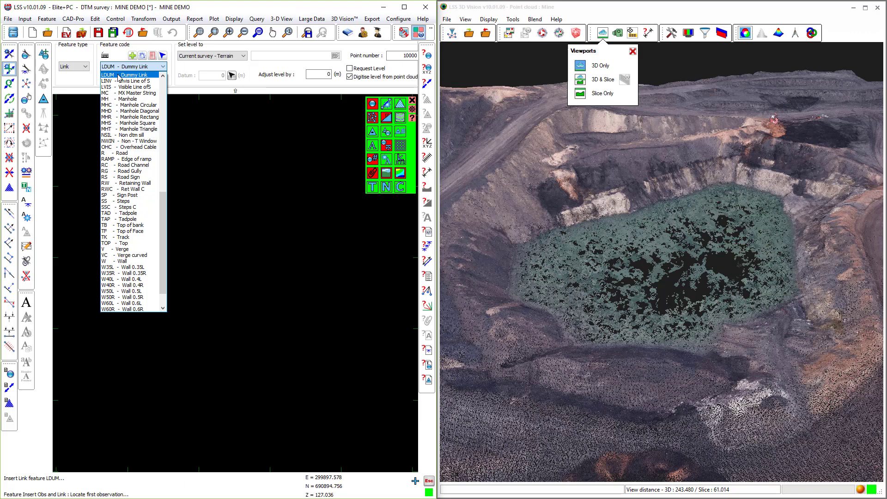
click(118, 76)
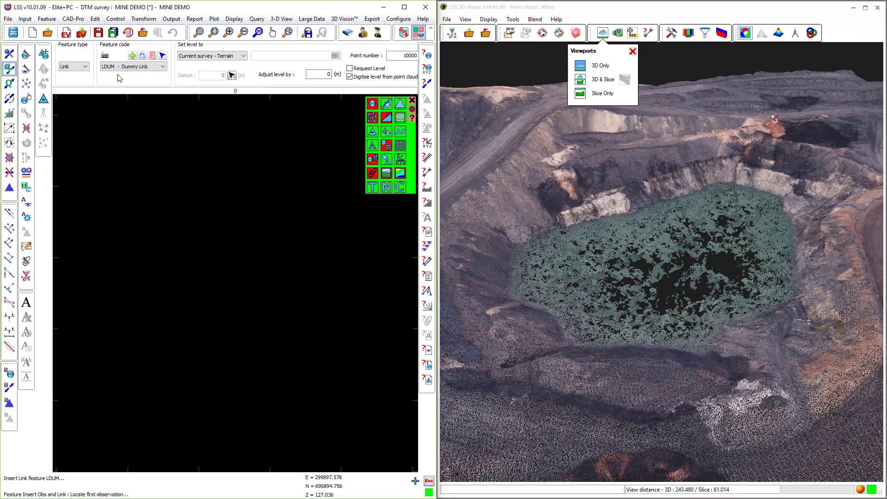
click(632, 52)
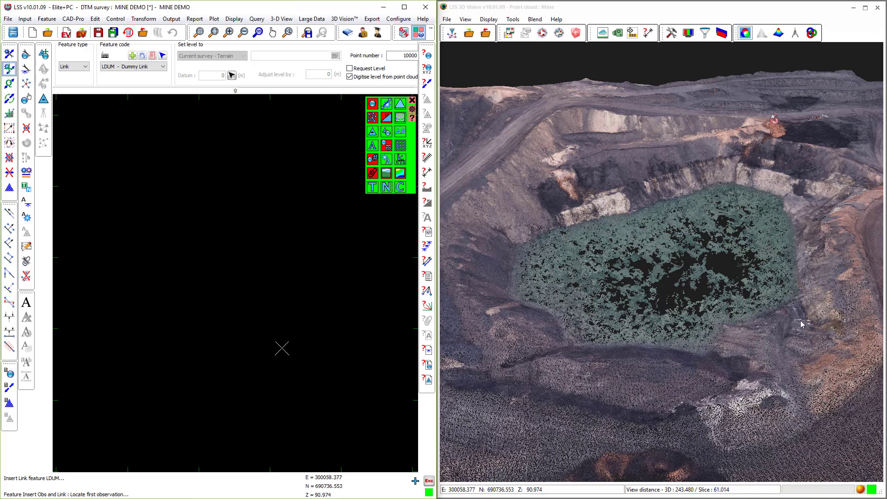
- Show the point cloud snap options, activate snapping with the spherical cursor, and set the sphere size to 4.000
click(861, 491)
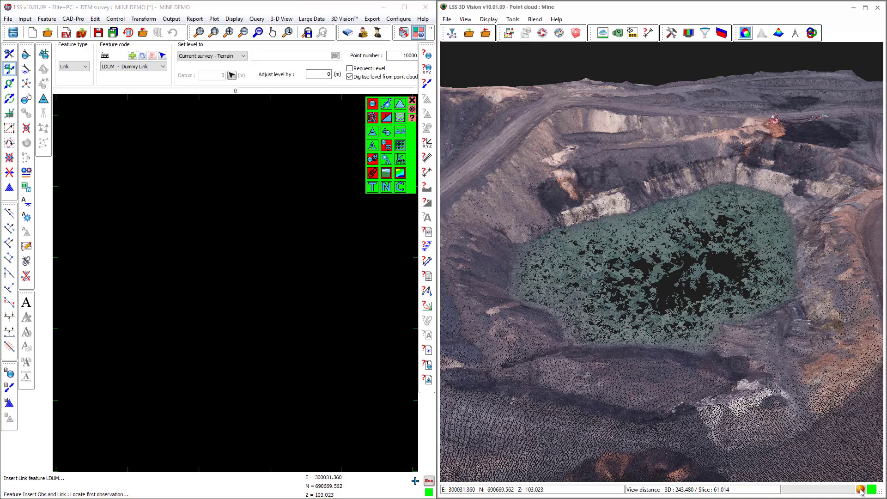
click(861, 491)
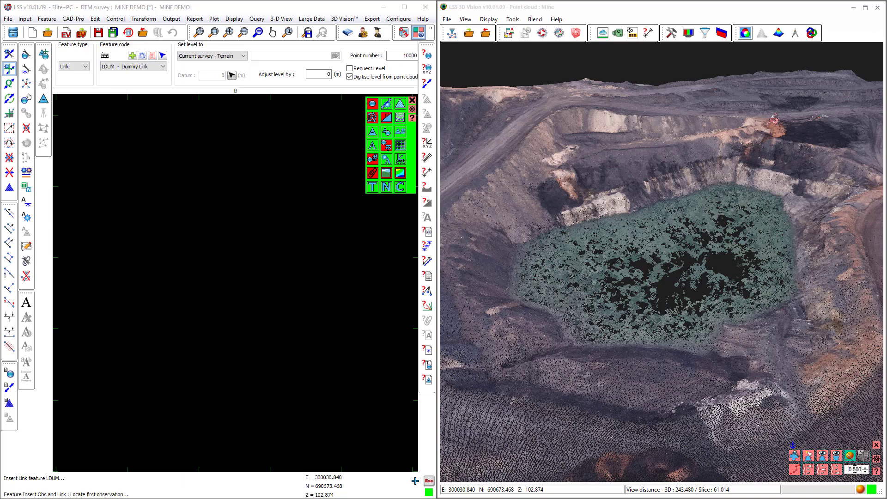
click(809, 457)
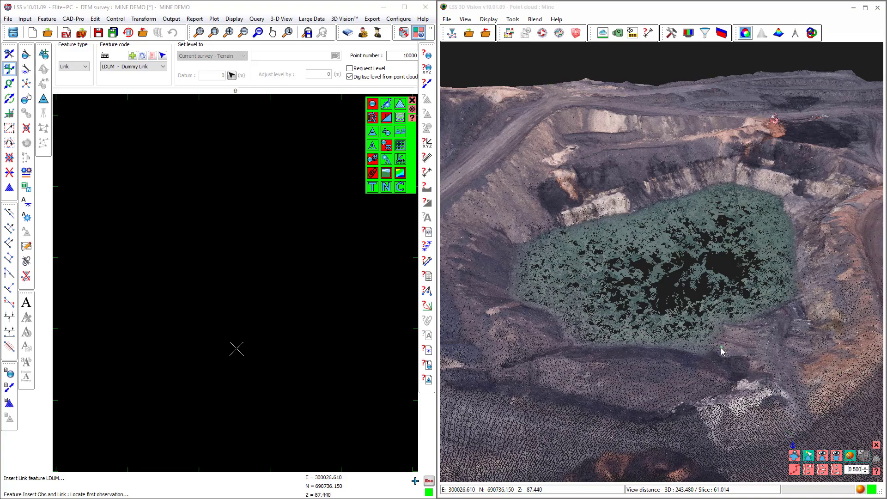
scroll(722, 351, up, 1)
scroll(752, 398, up, 1)
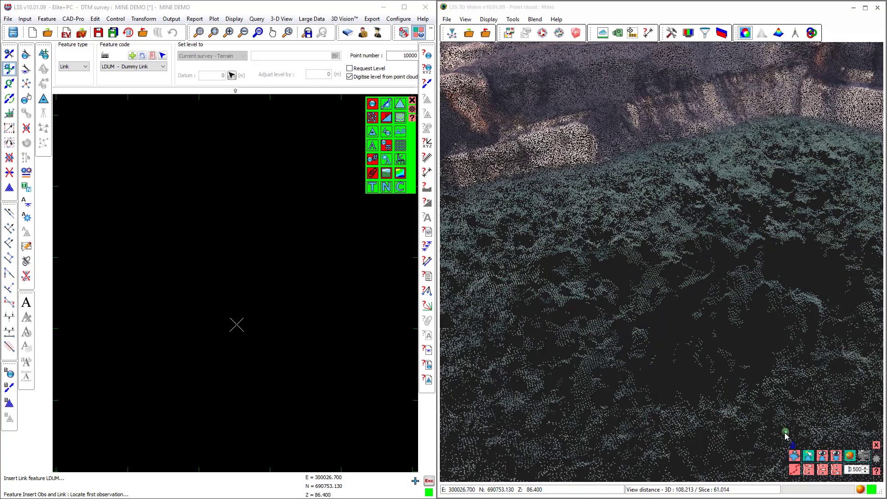
drag(785, 434, 703, 306)
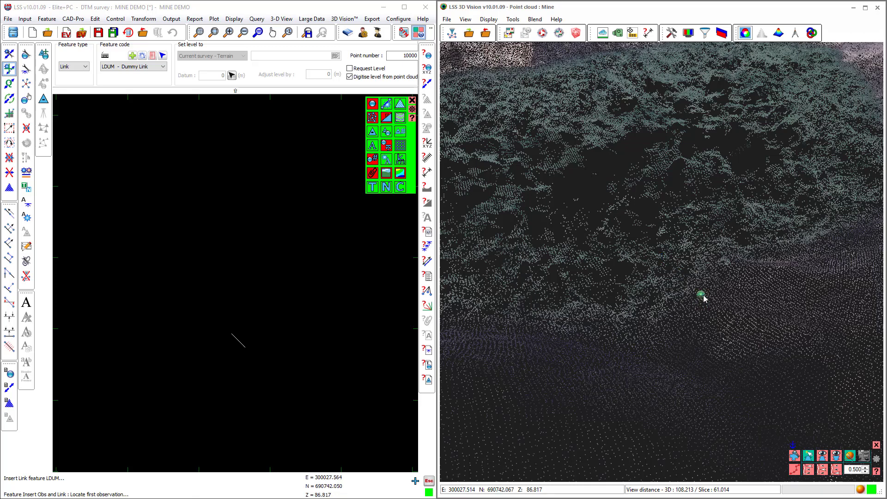
click(854, 469)
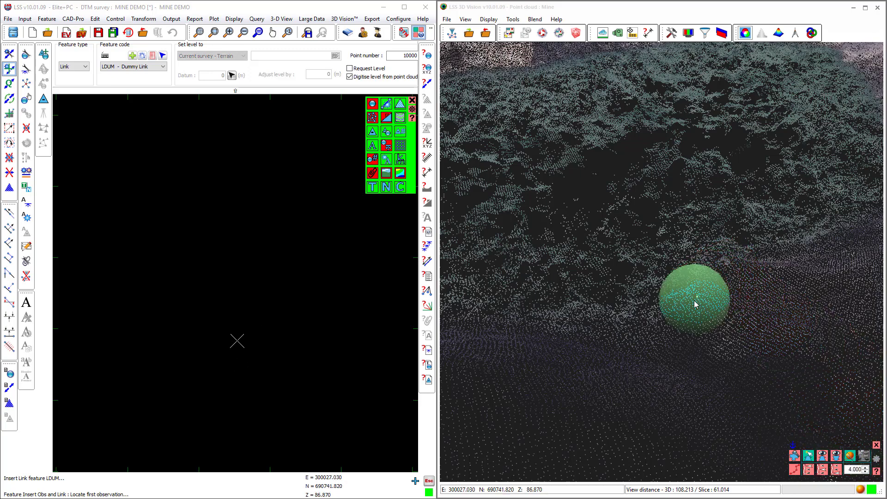
- Digitise the first four points of the dummy link in the point cloud, heading east along the pond's southern edge
scroll(695, 301, down, 5)
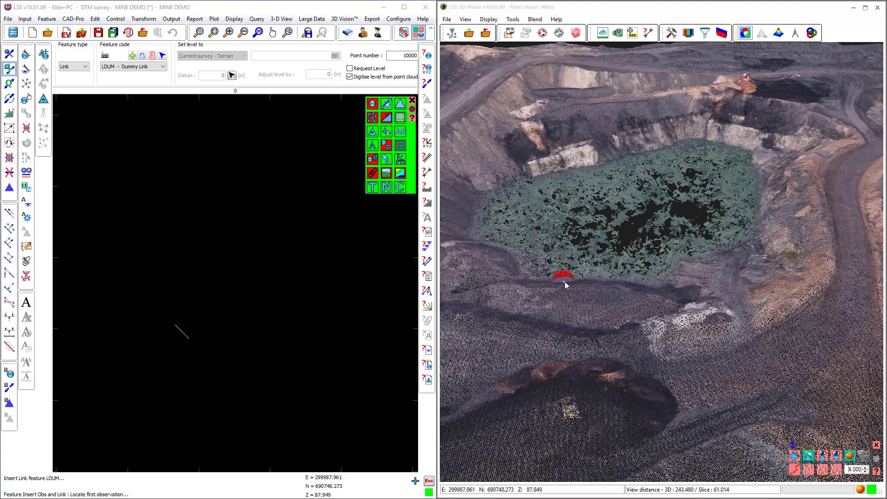
drag(665, 281, 748, 350)
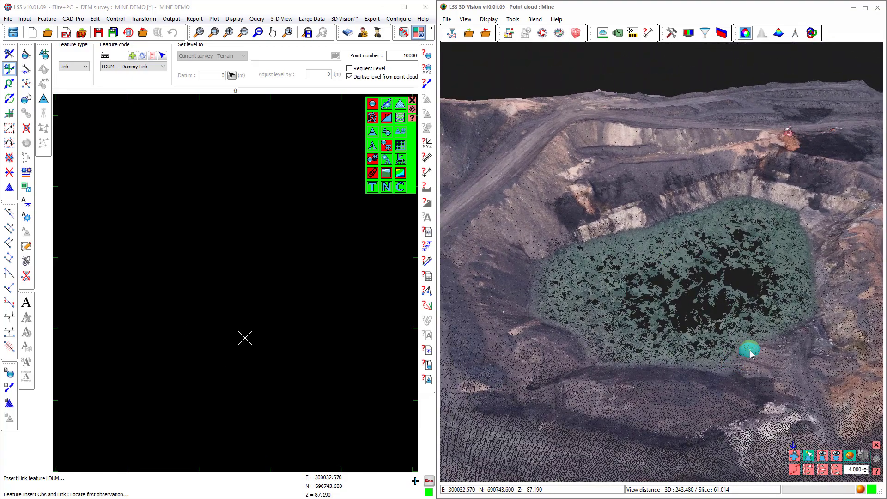
scroll(756, 360, up, 3)
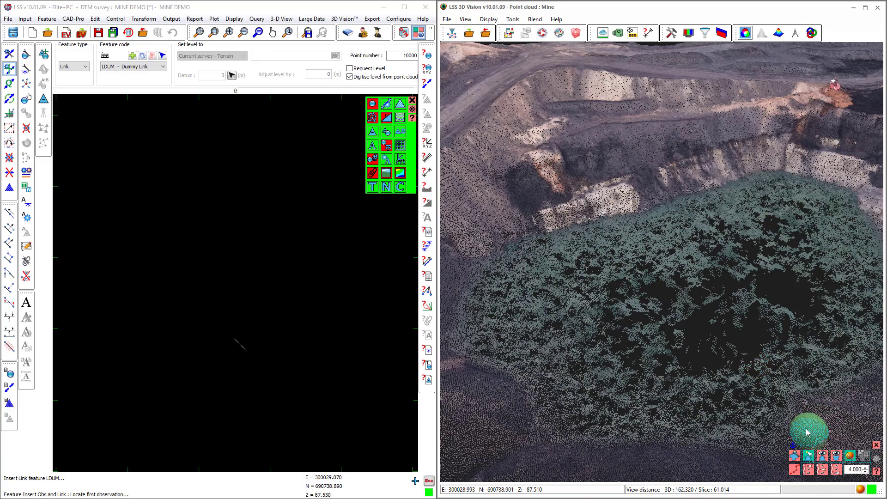
scroll(738, 391, up, 2)
drag(738, 391, 711, 396)
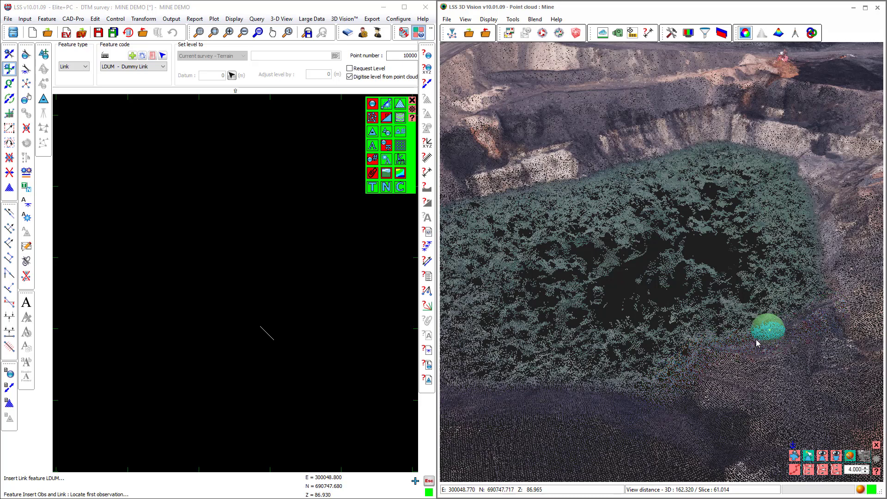
click(684, 379)
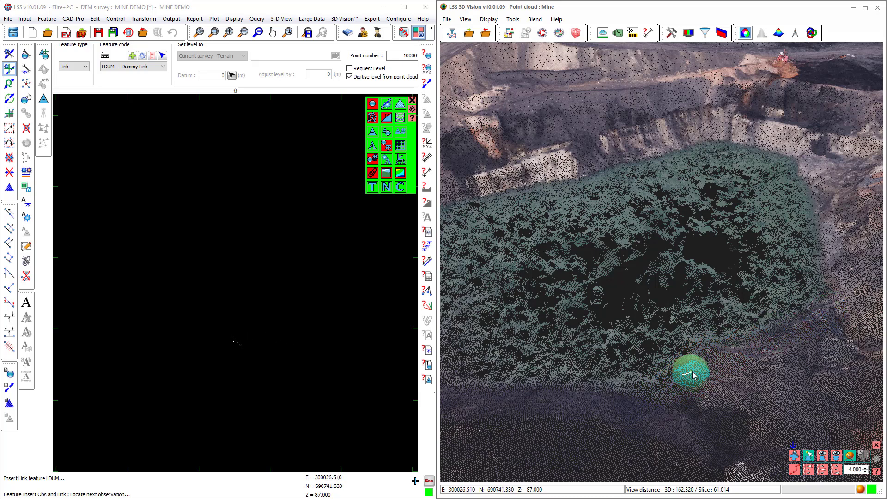
click(698, 366)
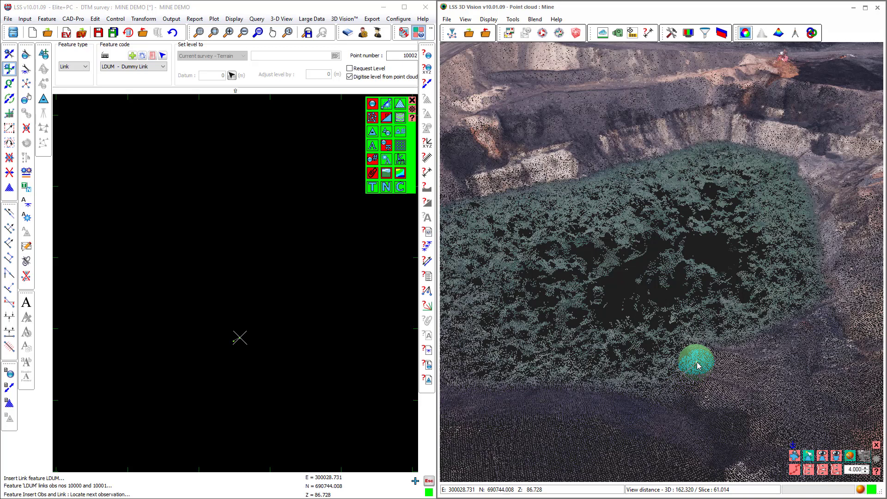
click(711, 343)
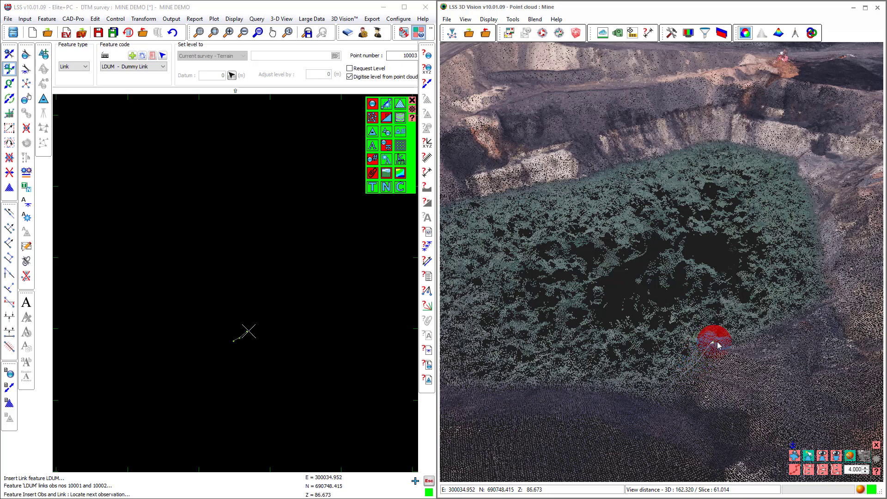
click(749, 342)
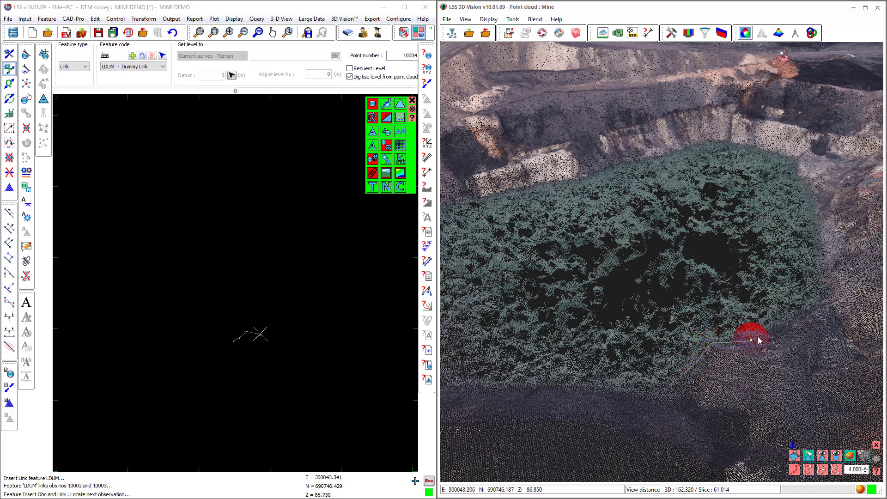
- Continue the dummy link around the pond's southeast corner and north along its eastern edge
click(830, 303)
click(814, 238)
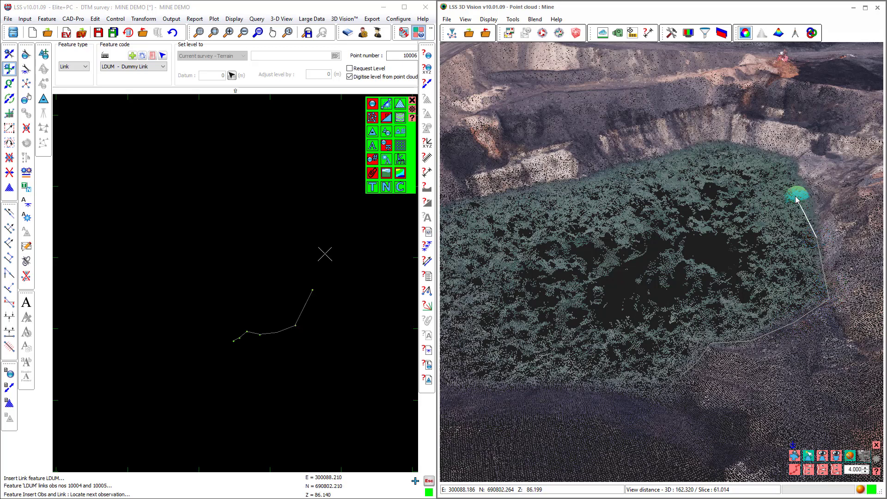
click(812, 191)
click(799, 175)
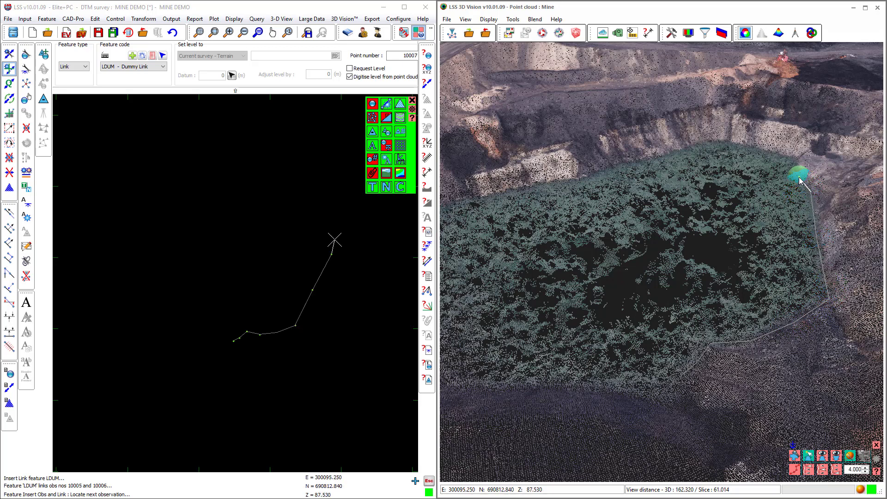
click(795, 161)
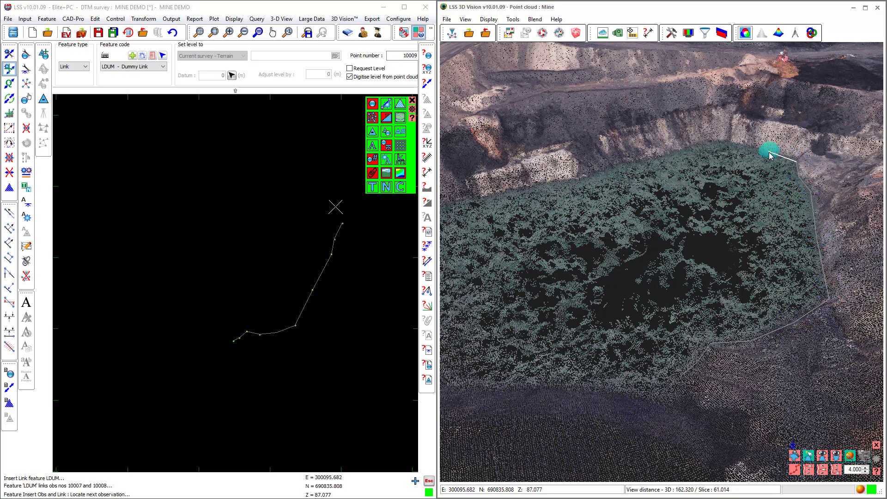
- Carry the dummy link around the pond's northeast corner and onto its northern edge
click(767, 154)
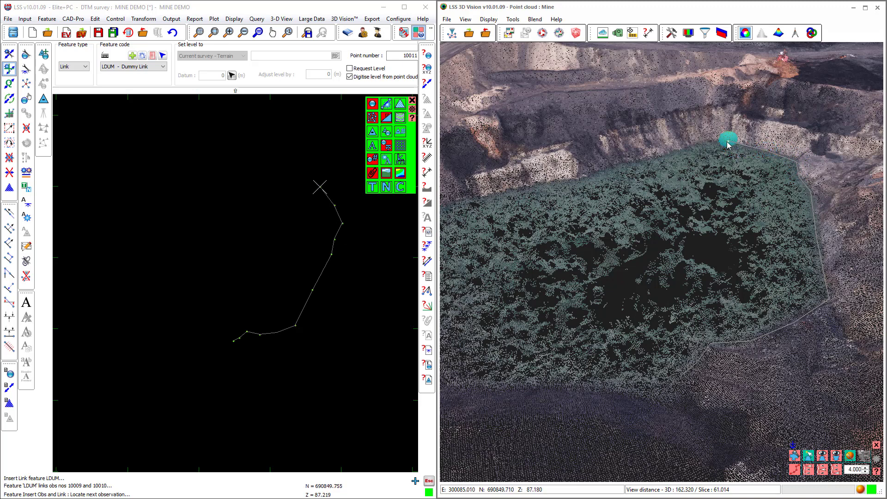
click(709, 141)
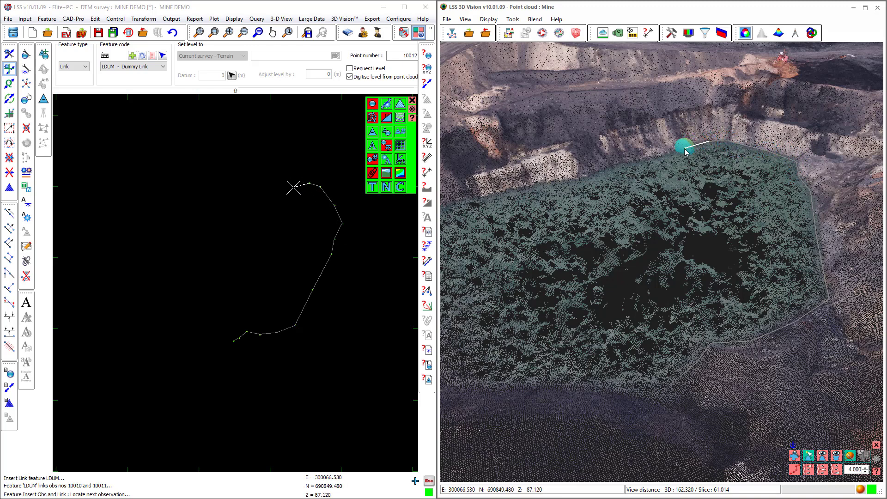
click(685, 151)
click(656, 155)
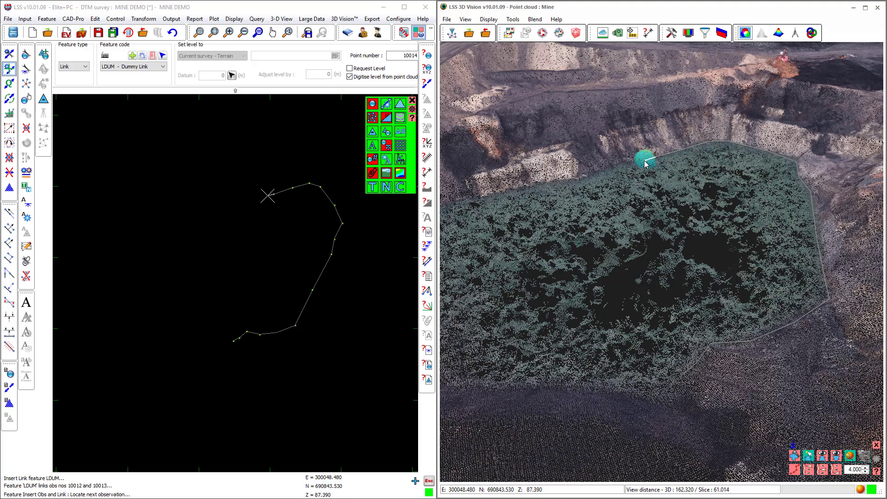
- Extend the dummy link west along the pond's northern edge with three more points snapped to the point cloud
scroll(645, 163, up, 5)
middle_drag(640, 159, 691, 191)
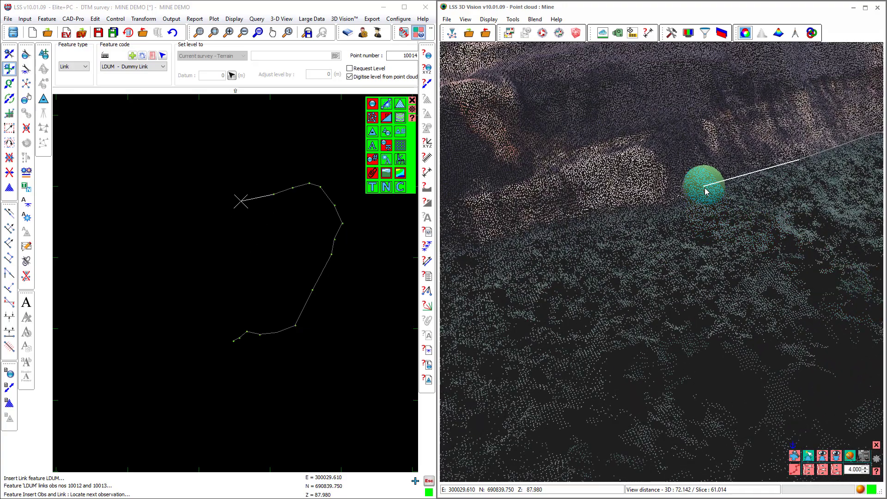
click(702, 186)
click(618, 216)
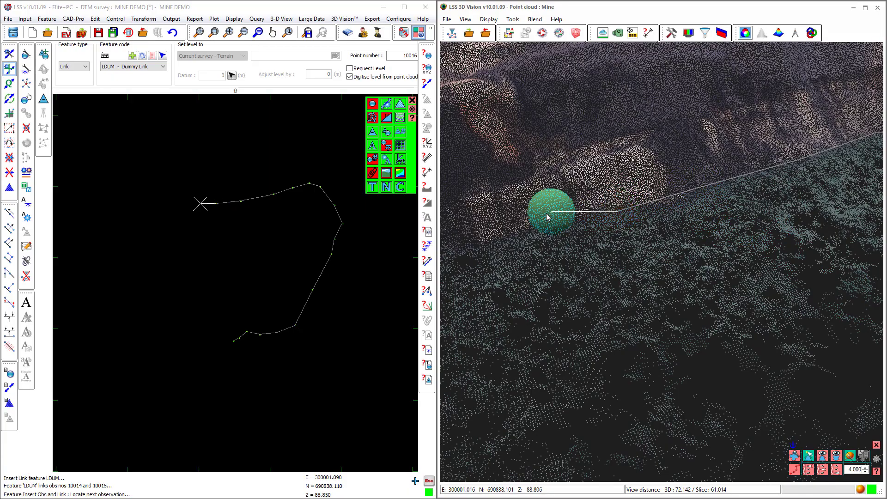
click(530, 234)
- Carry the dummy link around the pond's northwest corner and south onto its western edge with five points
scroll(531, 238, down, 3)
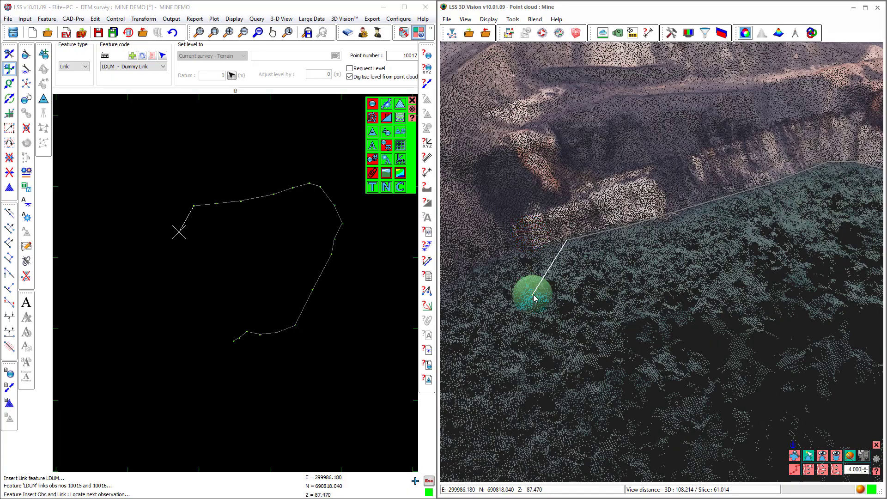
middle_drag(531, 291, 706, 218)
click(707, 210)
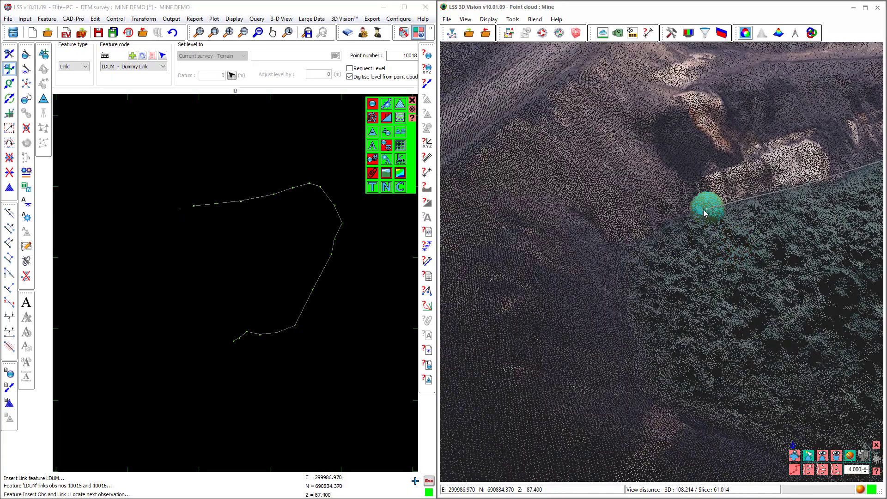
click(677, 228)
click(642, 253)
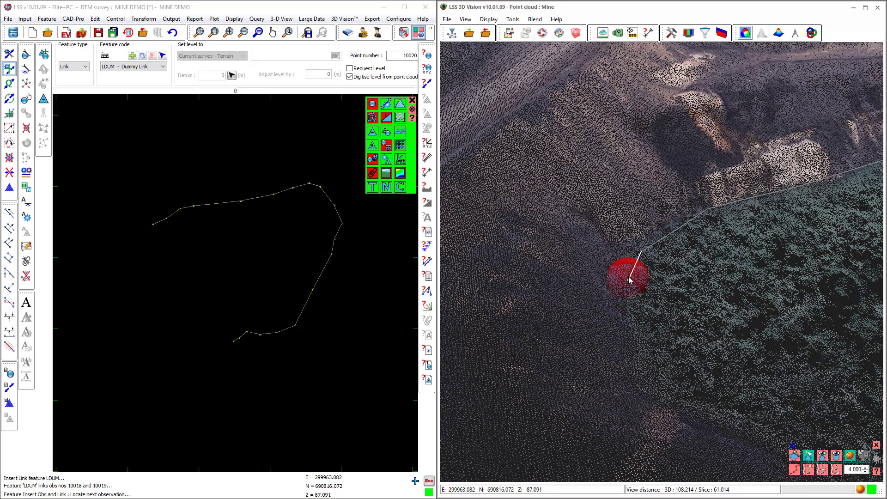
click(629, 274)
click(635, 329)
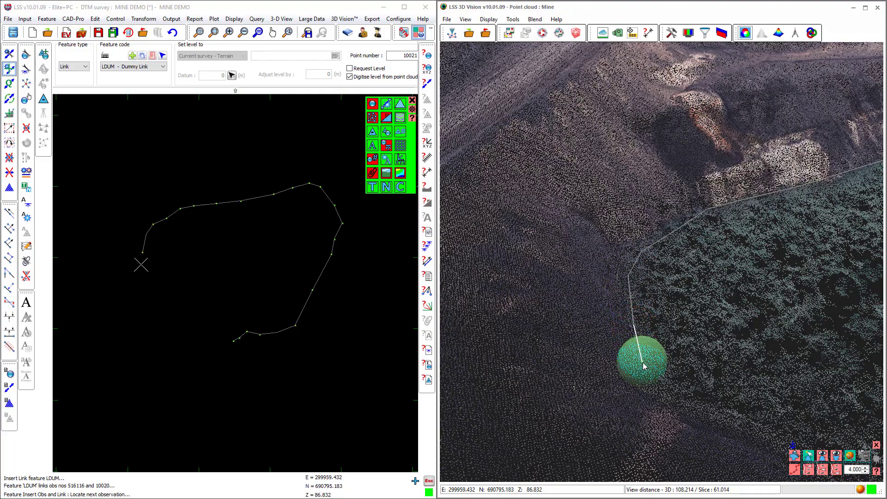
- Continue the dummy link down the pond's western edge, curving southeast along the waterline
click(641, 364)
middle_drag(662, 393, 525, 306)
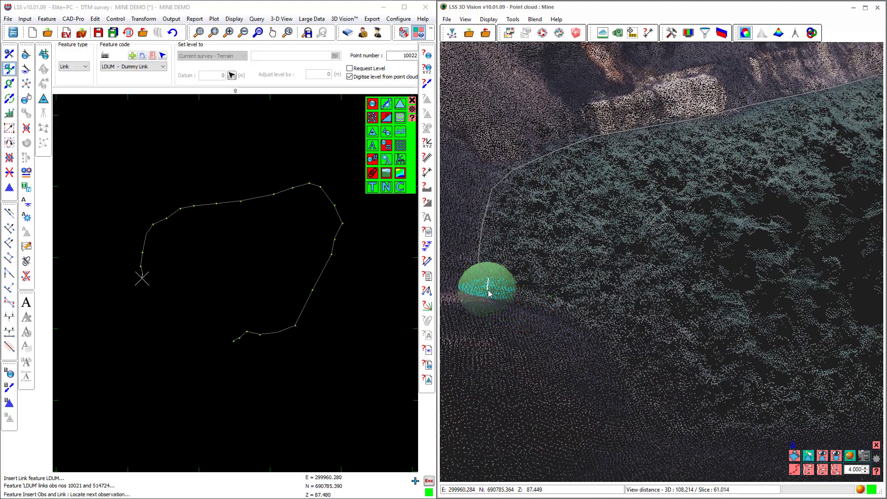
click(504, 294)
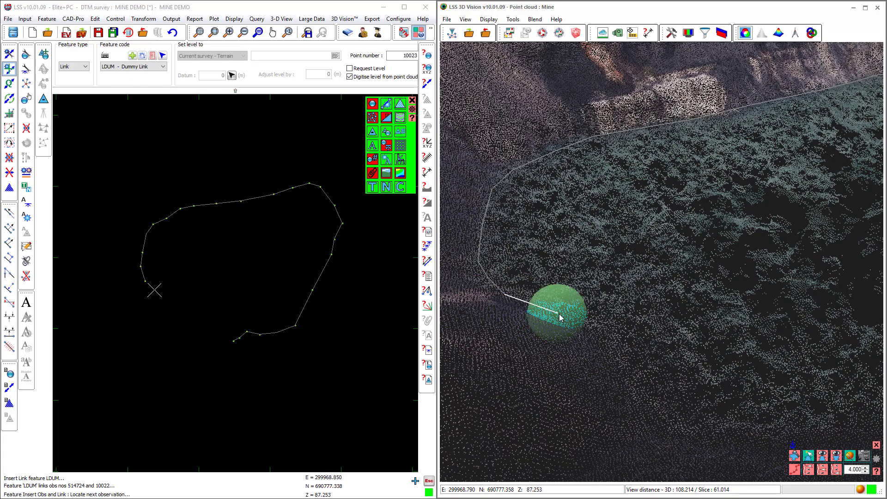
click(561, 313)
click(596, 341)
click(603, 357)
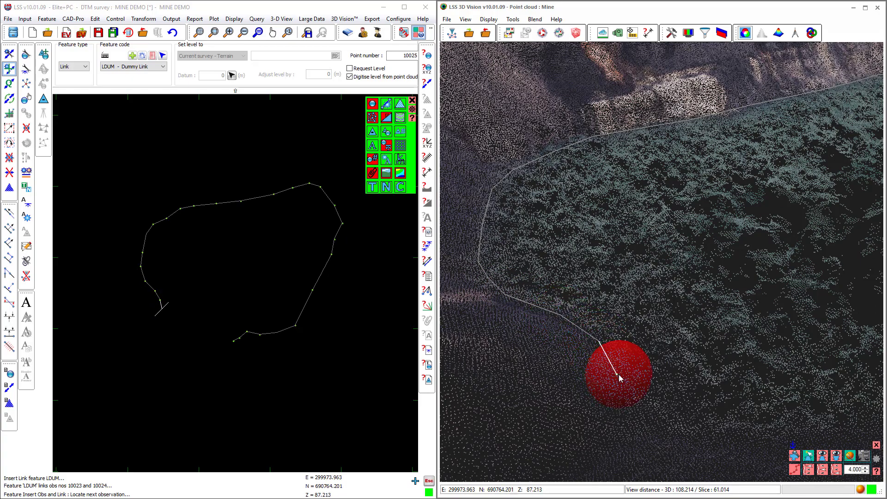
- Add two dummy link points heading south to the pond's southwest corner
middle_drag(619, 376, 539, 325)
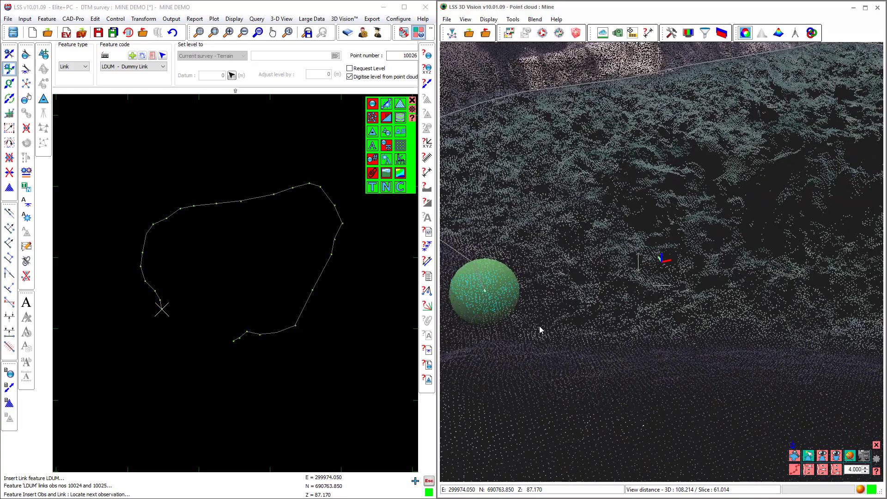
scroll(539, 326, up, 5)
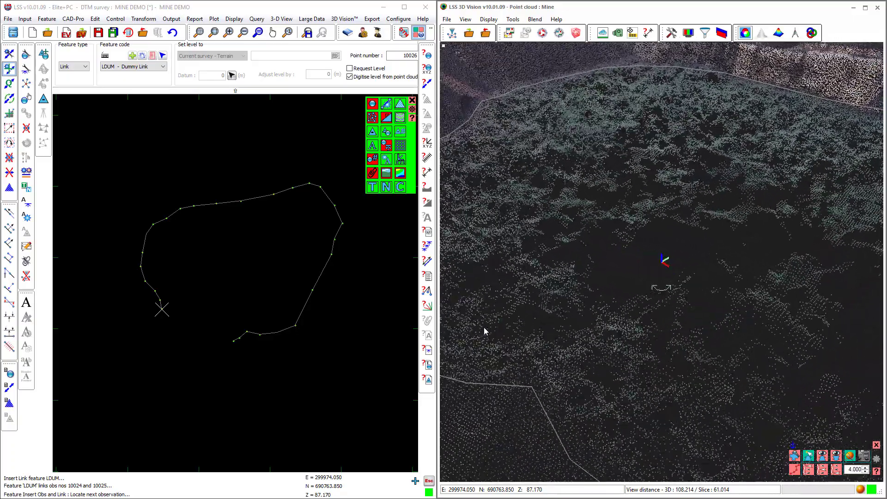
scroll(619, 277, down, 5)
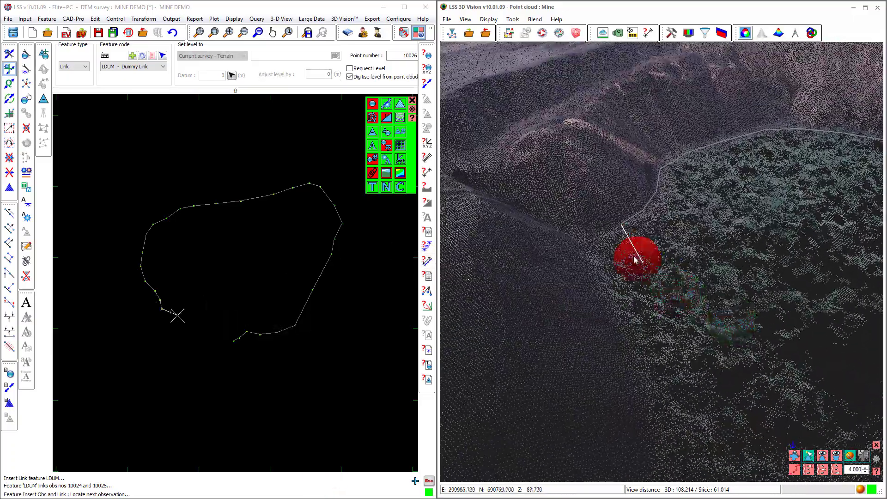
click(595, 237)
click(585, 247)
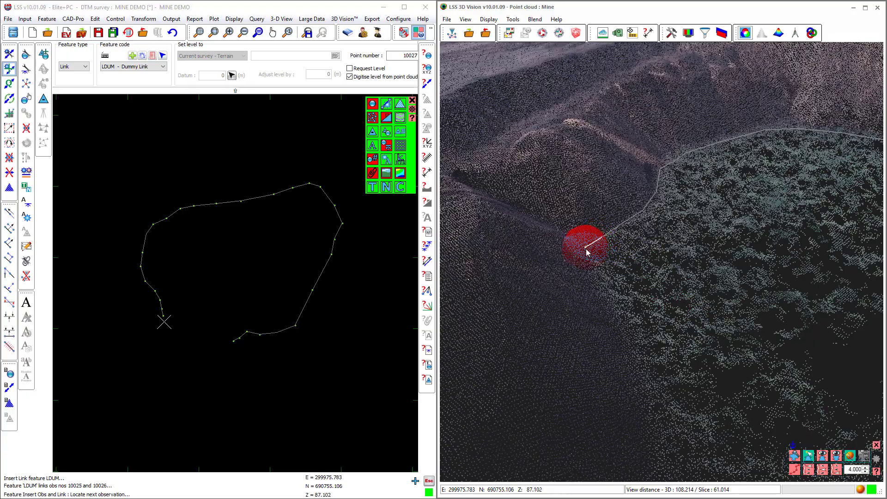
- Turn the dummy link east along the pond's southern edge, adding points towards its starting point
scroll(813, 313, up, 3)
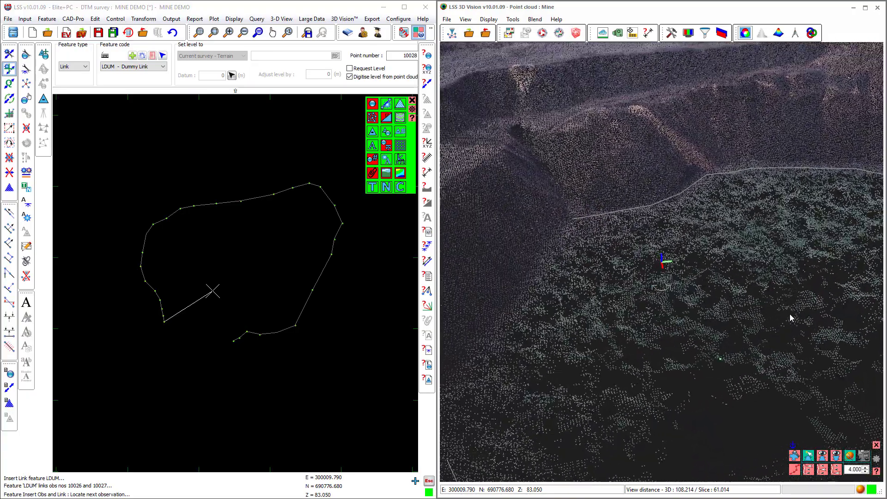
scroll(663, 250, up, 3)
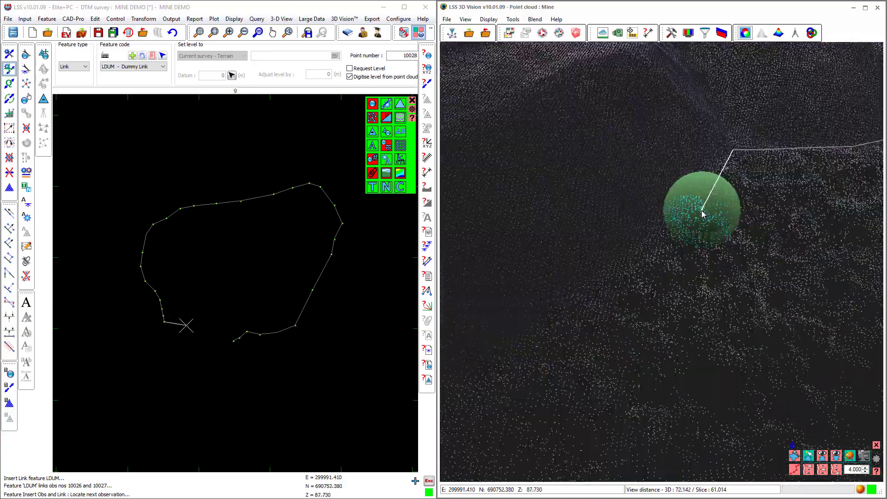
scroll(691, 203, down, 3)
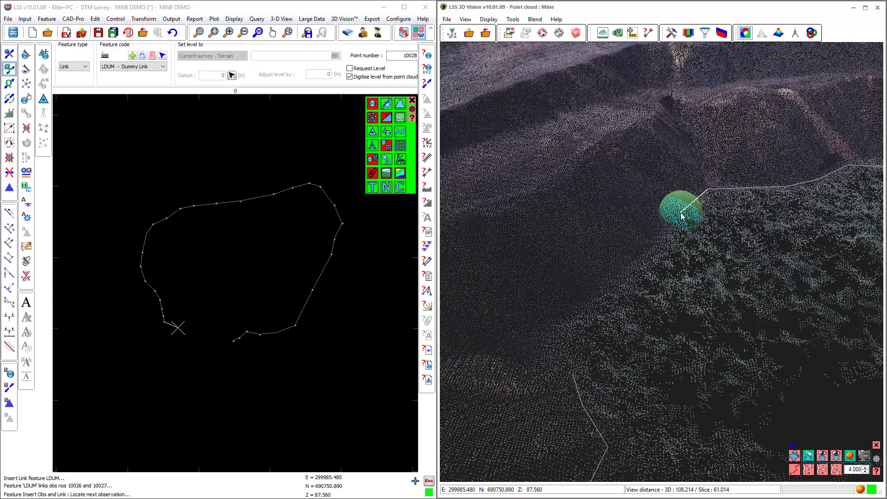
click(679, 211)
click(630, 266)
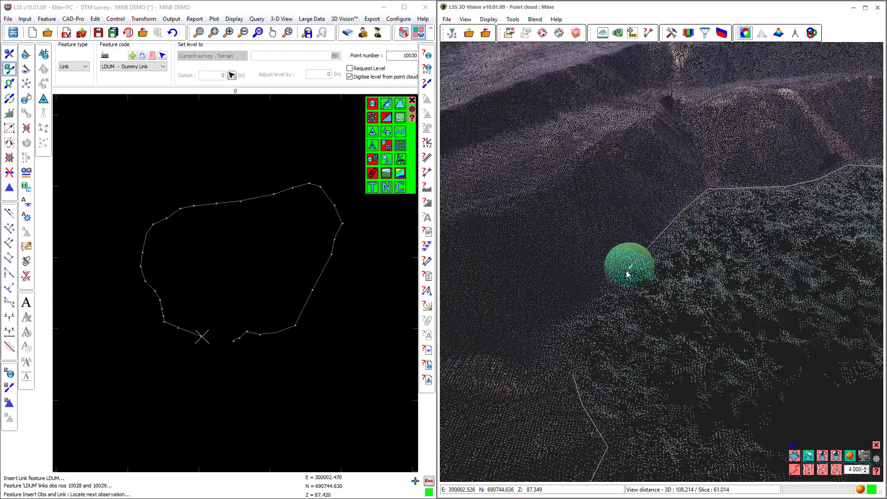
- Digitise the remaining LDUM link points along the water's edge in the point cloud and end the link
click(590, 302)
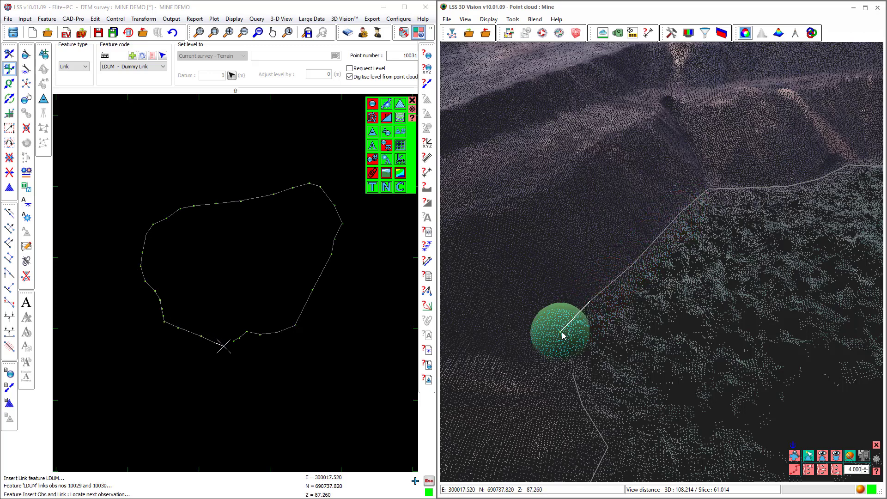
click(560, 331)
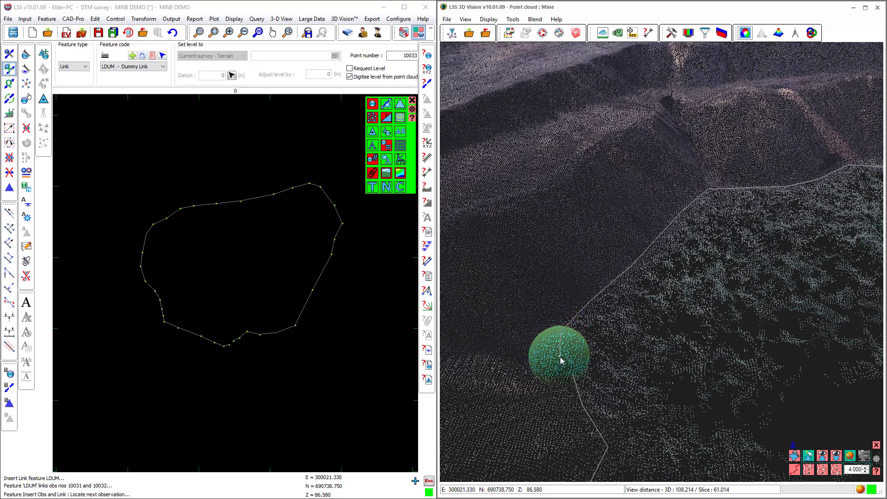
key(Escape)
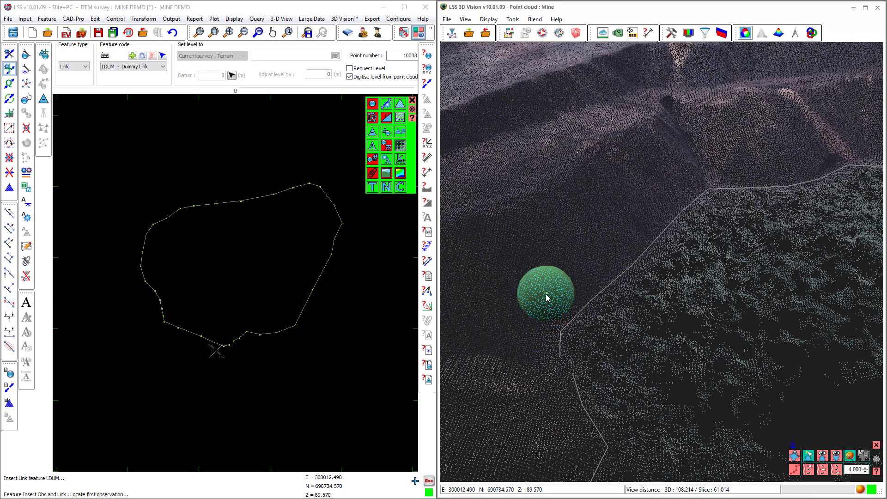
key(Escape)
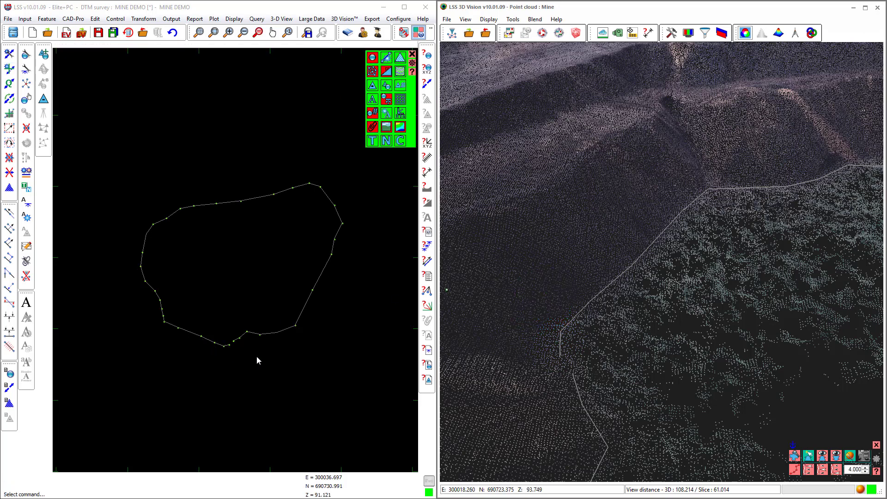
- Close the gap in the water boundary with a quick link between its two loose end points
scroll(240, 344, up, 5)
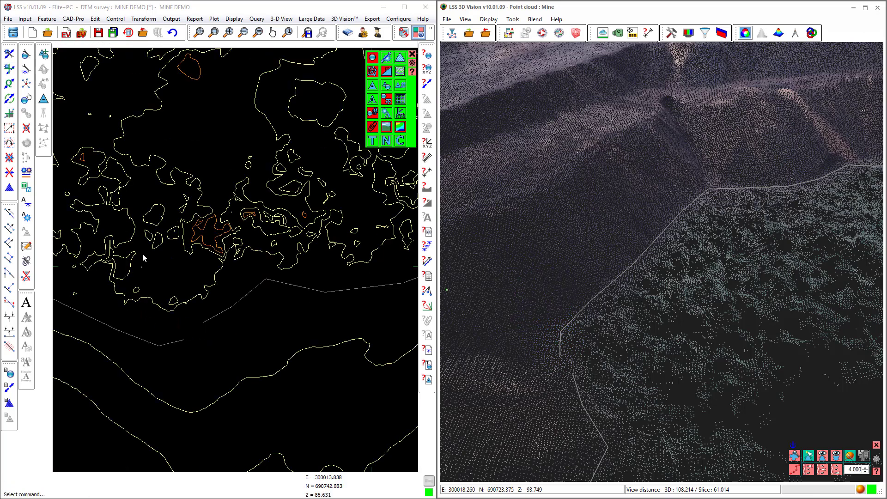
click(9, 84)
click(180, 340)
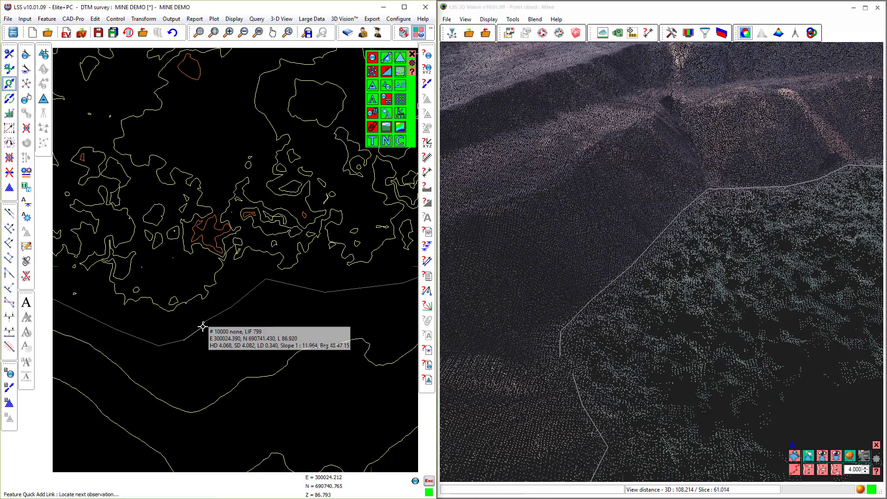
click(203, 327)
right_click(199, 324)
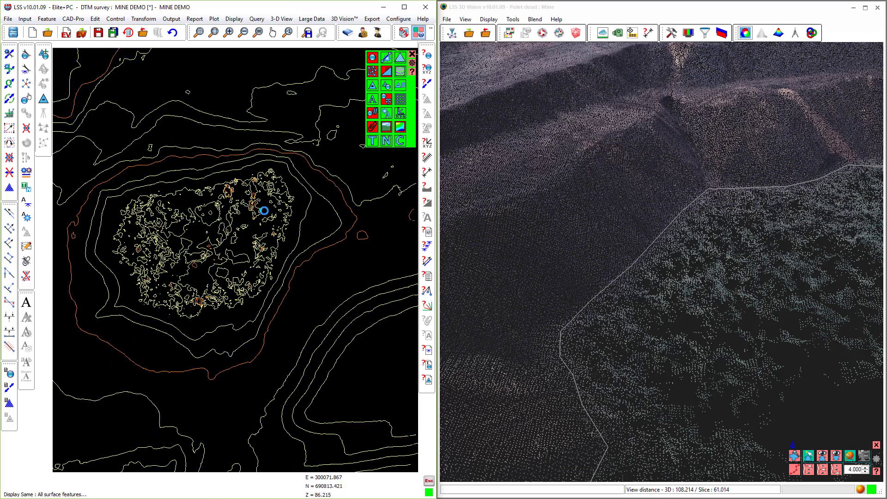
- Assign surface feature A1 - Area 1 to the triangles inside the water boundary with the Enclosure method and store the change
click(10, 190)
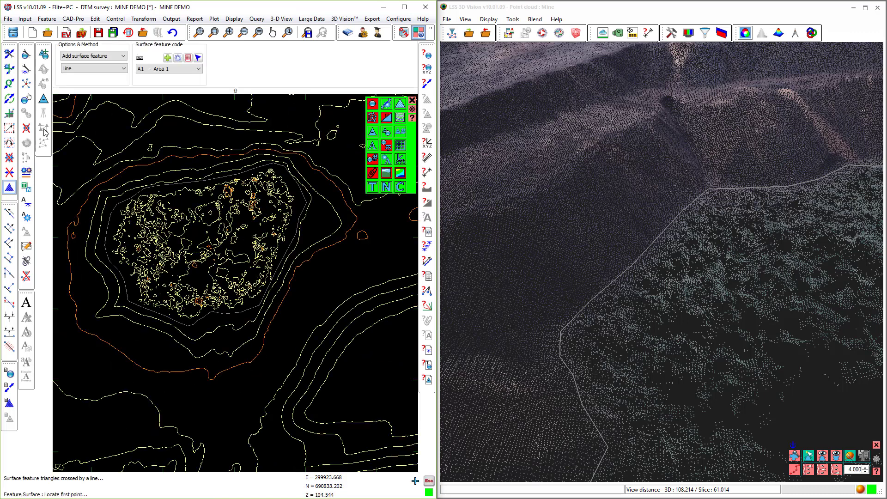
click(81, 70)
click(76, 95)
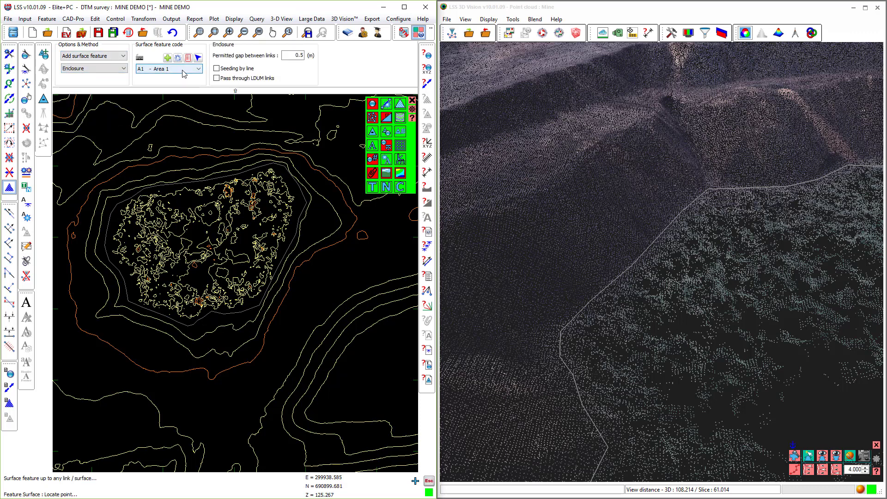
click(213, 246)
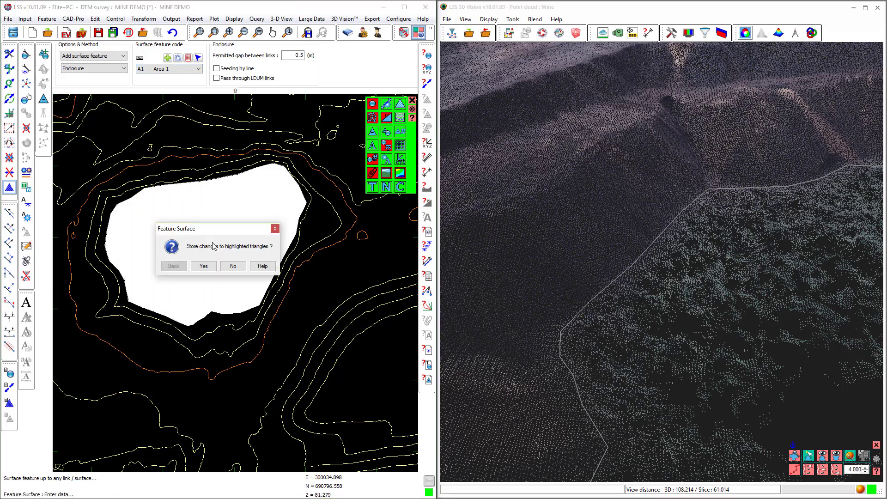
click(206, 264)
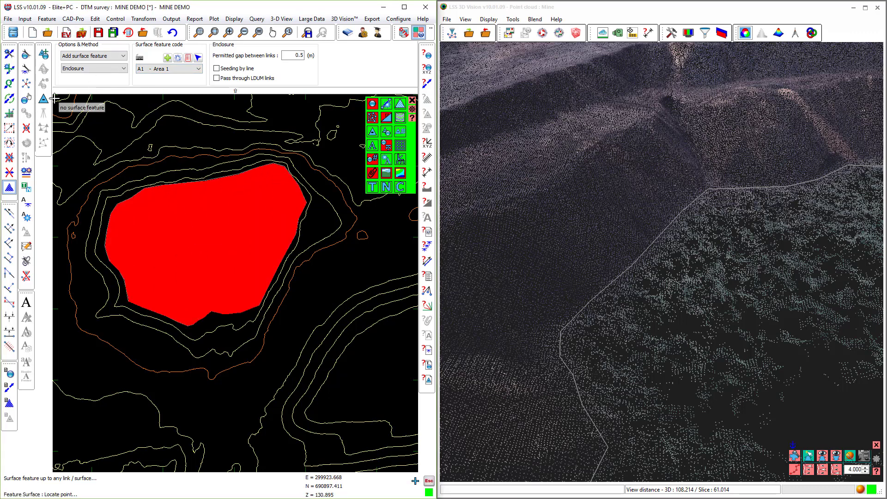
- Regenerate the 3D Vision file so the point cloud view overlays the current DTM survey
drag(791, 382, 722, 333)
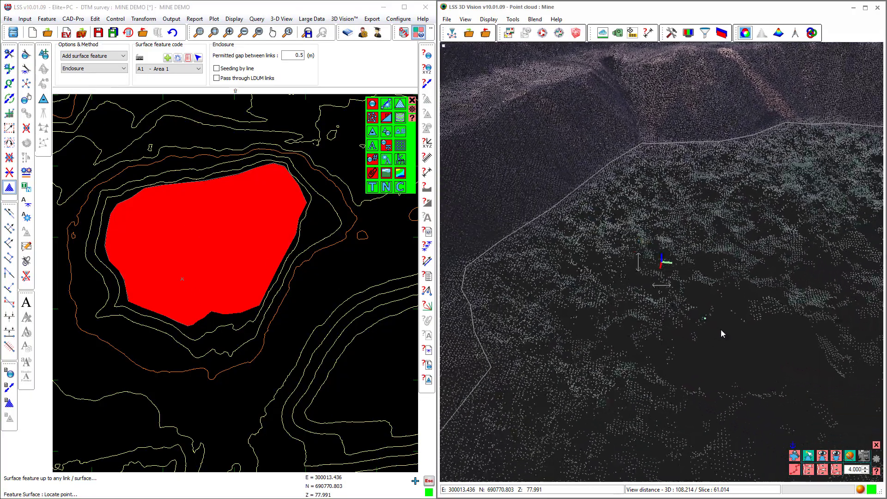
scroll(694, 323, down, 3)
scroll(679, 295, down, 3)
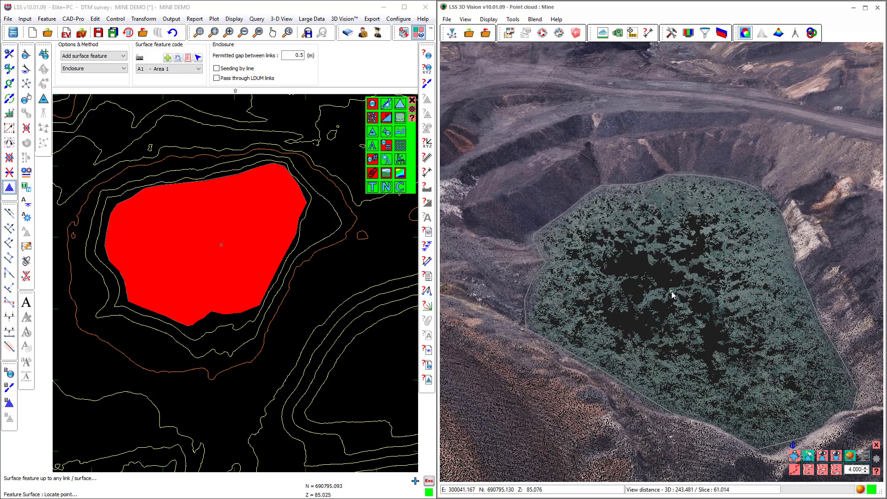
click(508, 34)
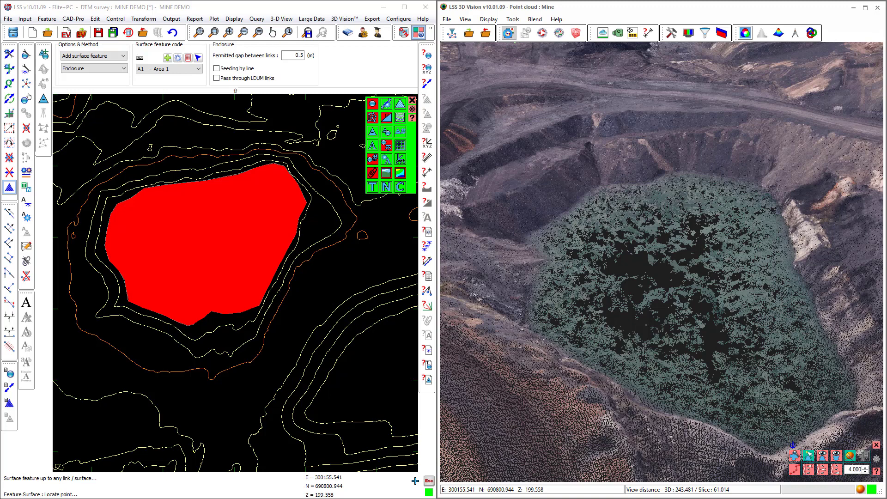
click(603, 371)
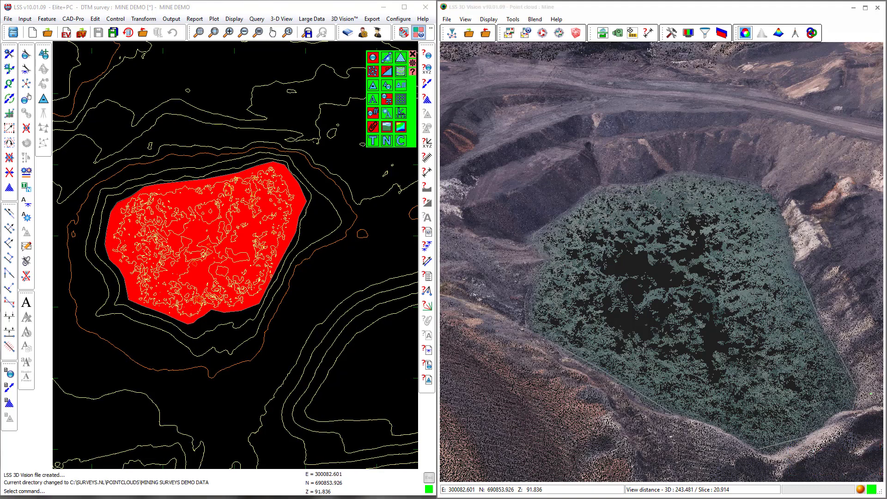
- Over-display the DTM's Spot Levels, Points, Triangle Mesh, Triangle Fill and Profile in the point cloud view
click(721, 33)
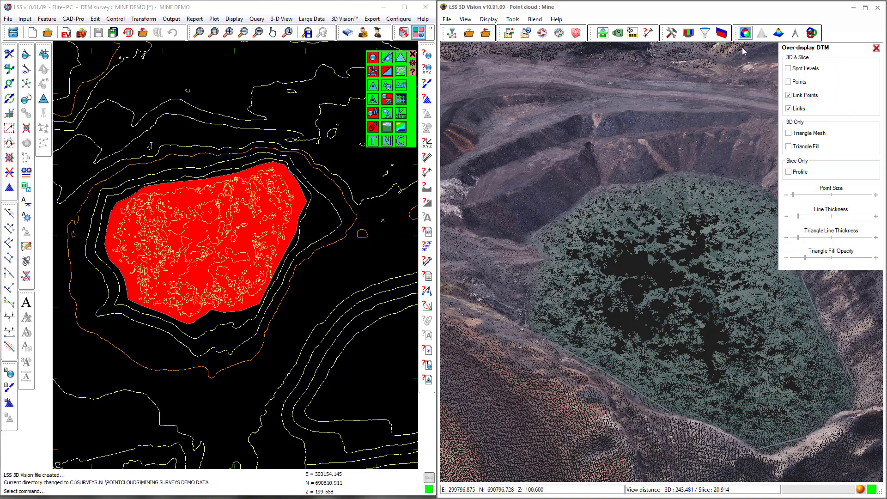
click(788, 69)
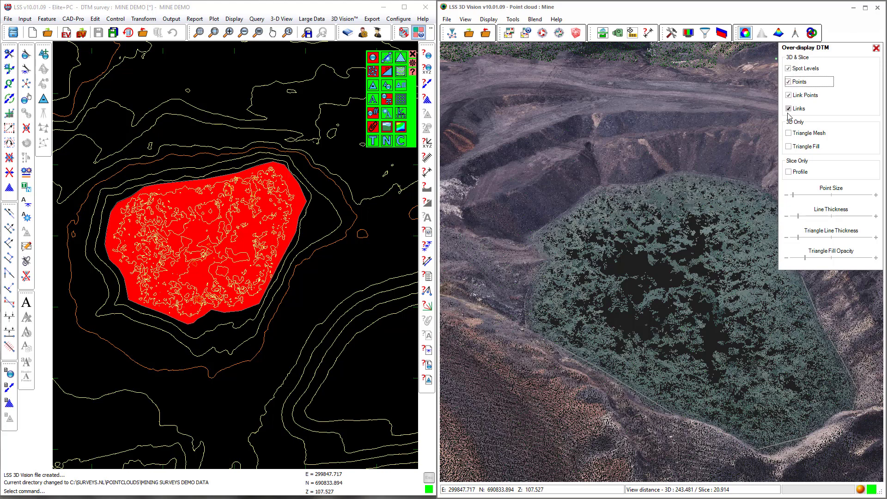
click(788, 133)
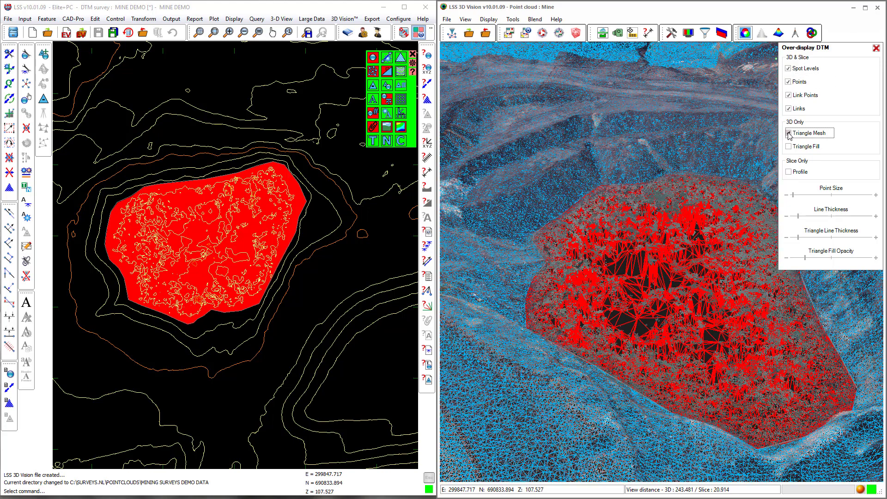
click(788, 147)
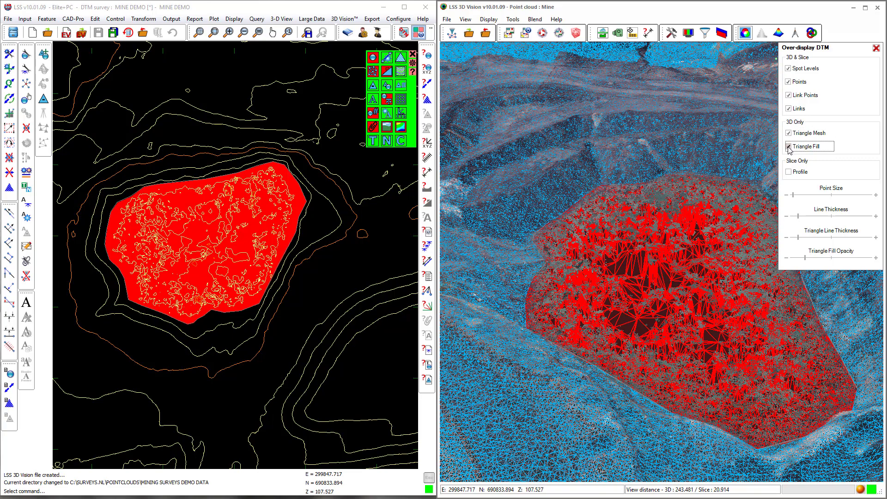
click(788, 172)
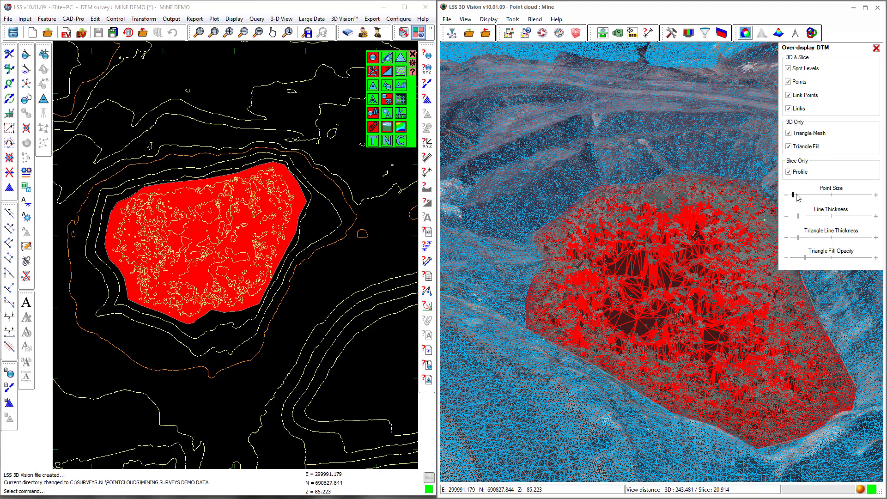
click(798, 217)
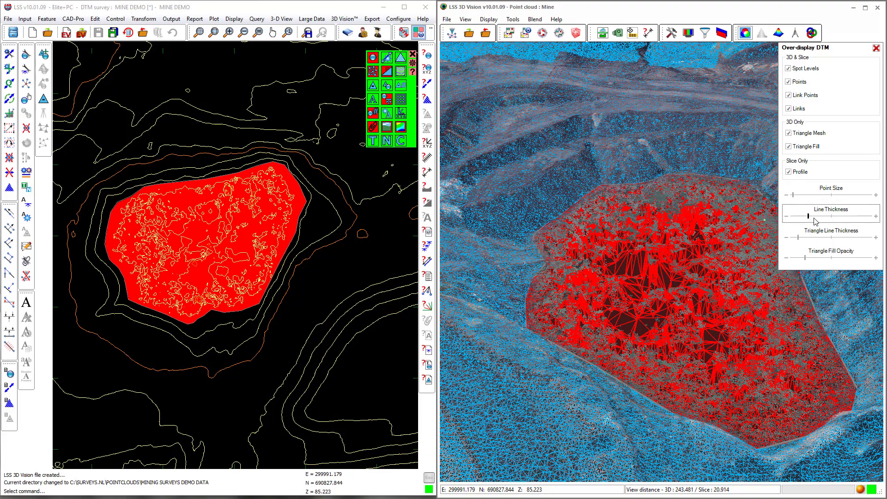
mouse_move(814, 221)
mouse_down()
mouse_move(838, 221)
mouse_move(798, 218)
mouse_up()
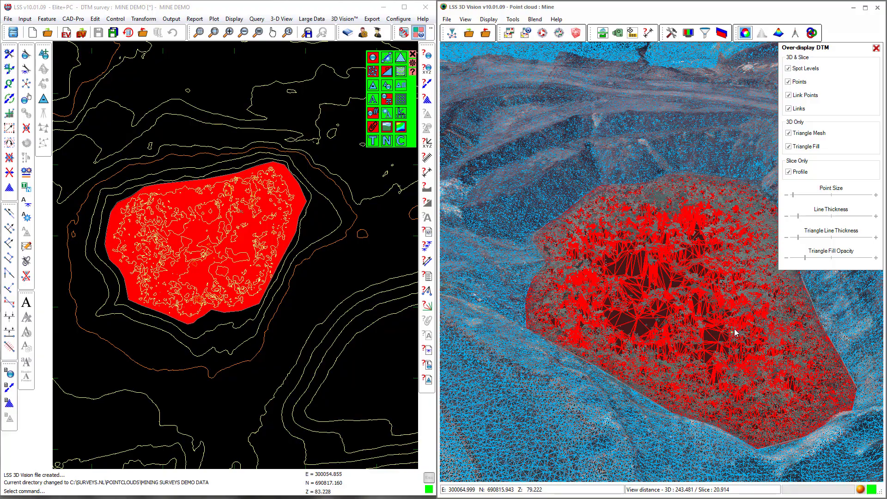
- Hide the Spot Levels and Points of the DTM overlay
scroll(674, 265, up, 3)
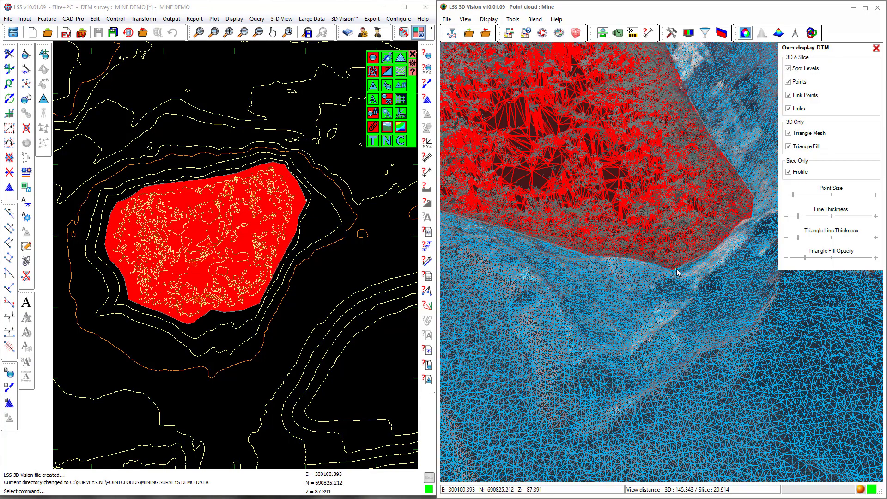
scroll(676, 271, up, 3)
scroll(683, 258, up, 3)
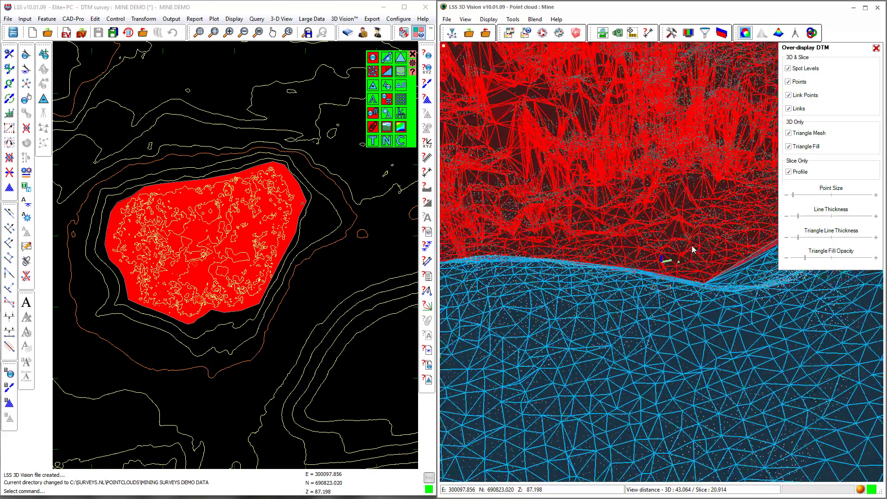
drag(692, 250, 675, 257)
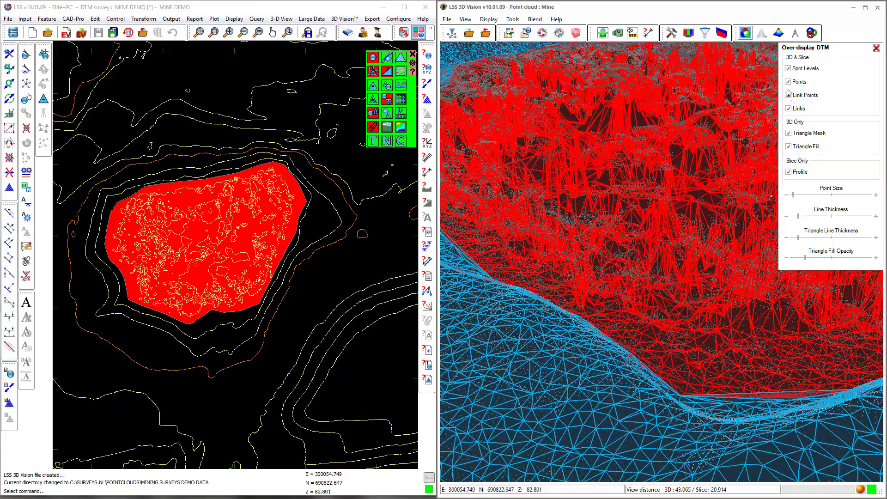
click(788, 68)
click(788, 82)
- Toggle the Triangle Fill off and on again, and increase its opacity in the DTM overlay
click(789, 146)
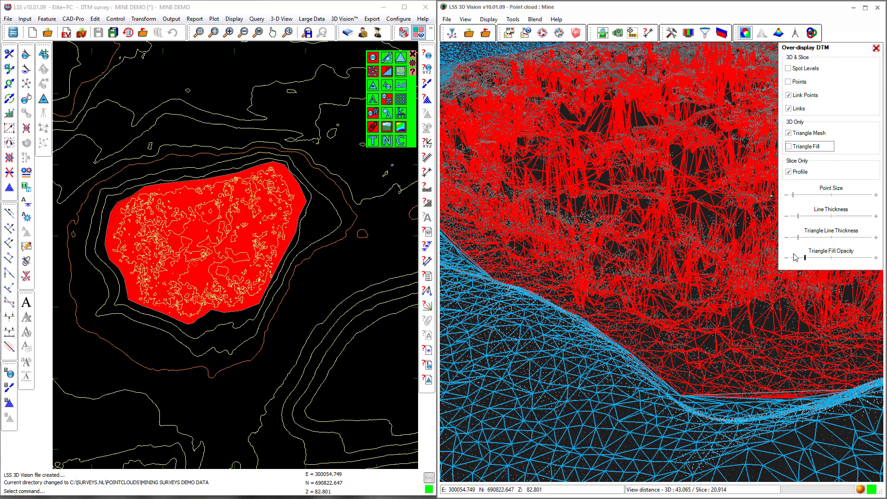
click(770, 248)
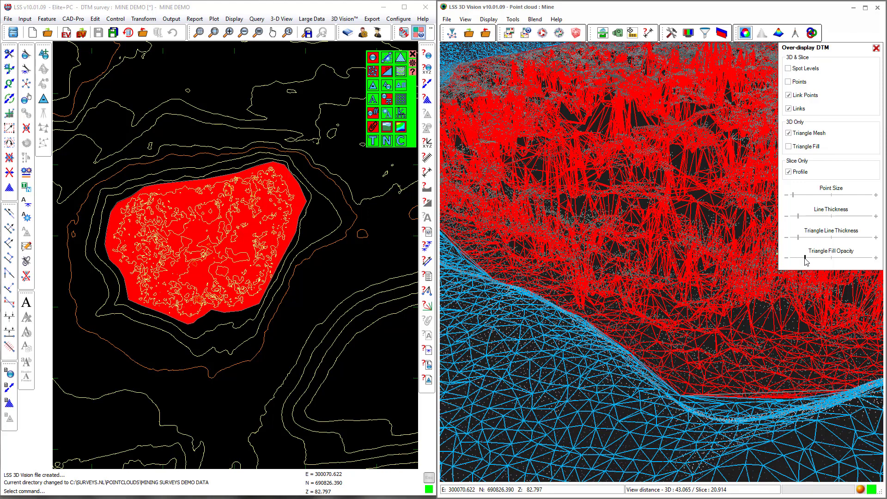
click(788, 147)
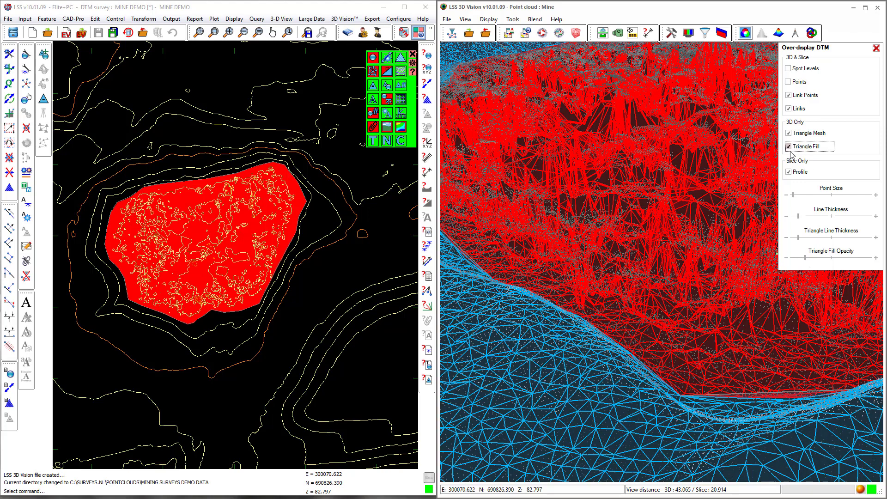
click(805, 260)
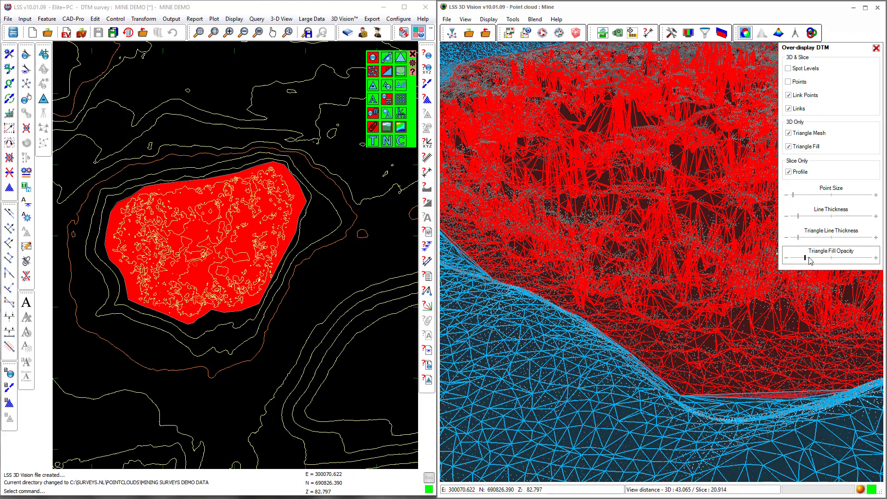
- Remove all observations within the boundary of surface feature A1, and close the Over-display DTM settings
click(26, 129)
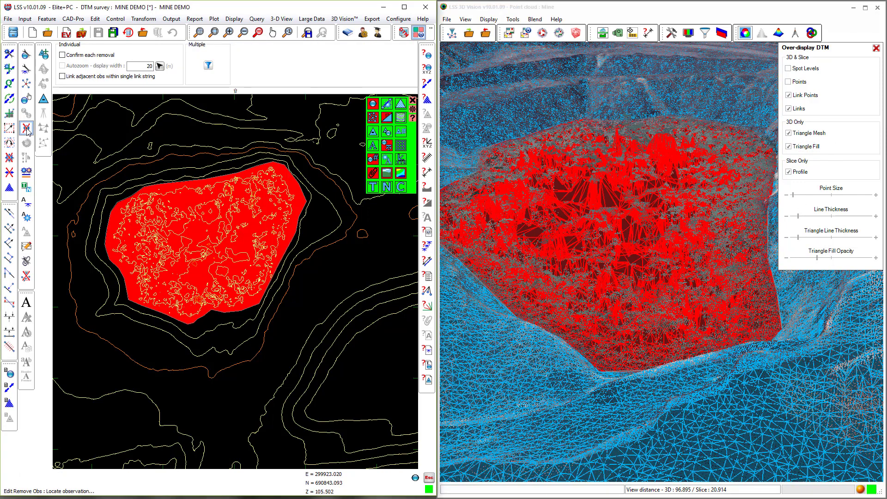
click(209, 66)
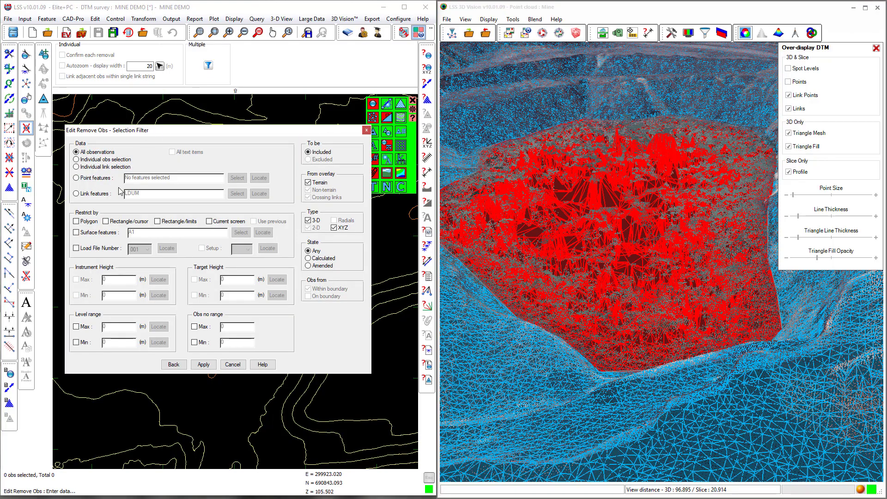
click(93, 234)
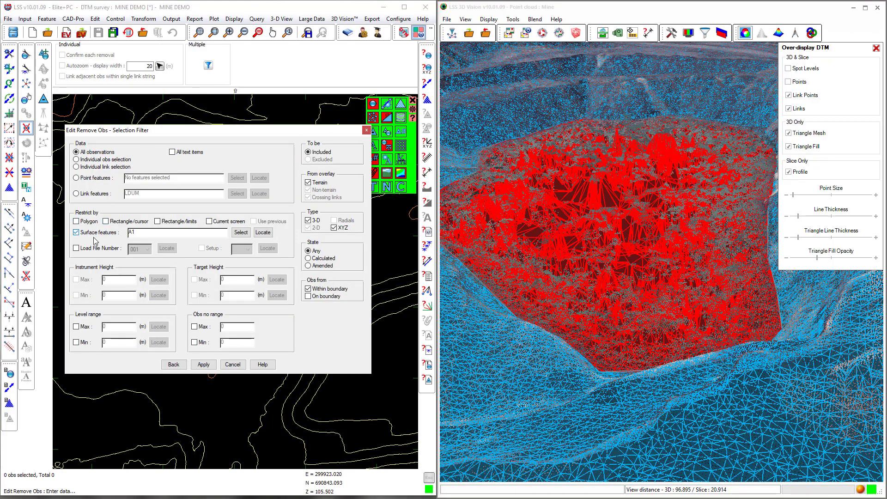
click(203, 364)
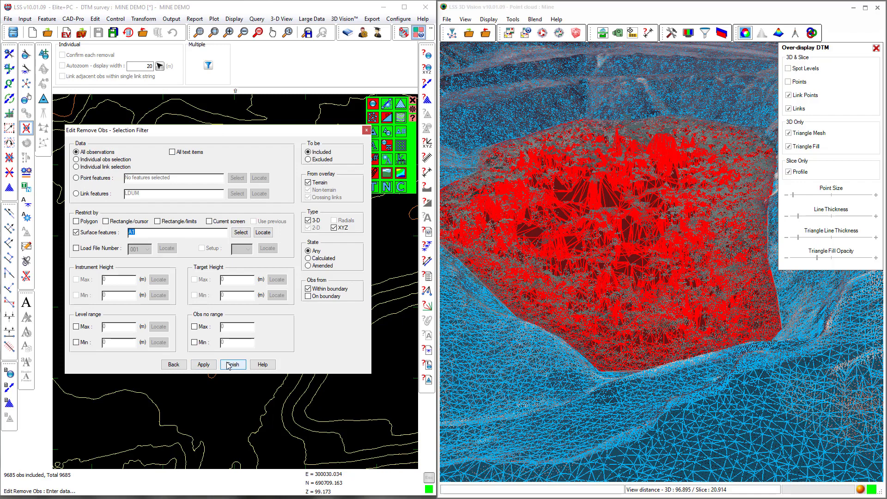
click(231, 365)
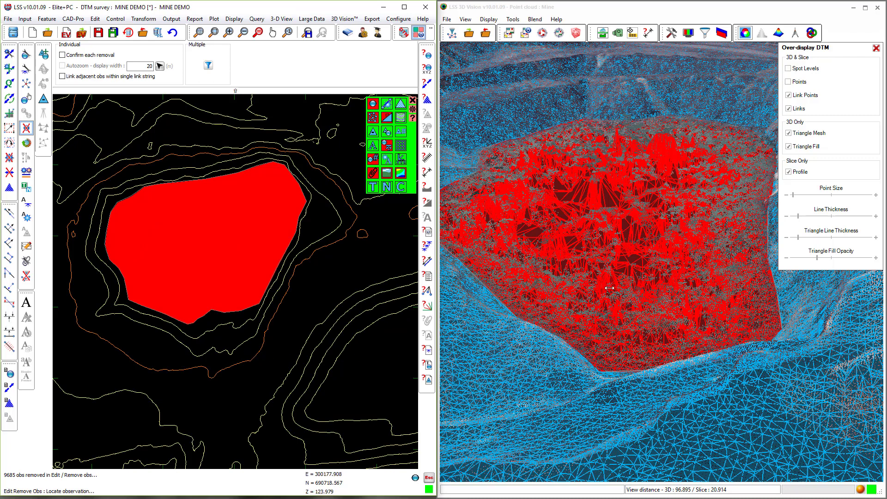
click(875, 48)
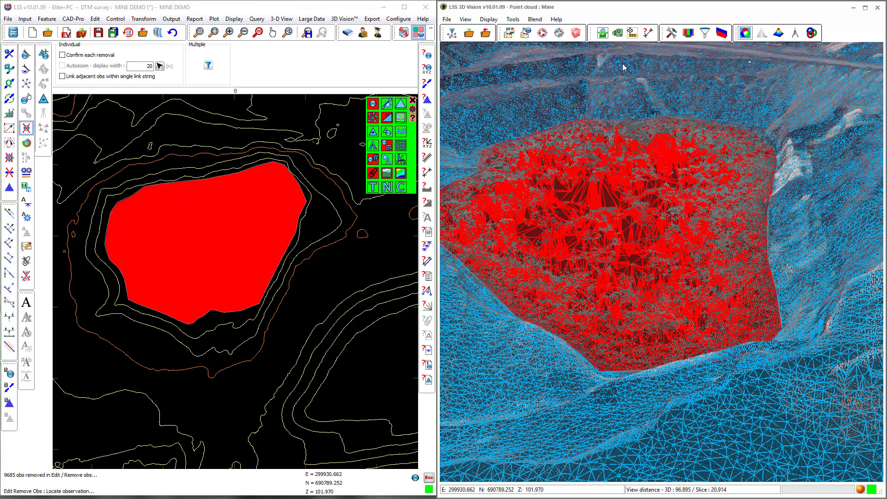
- Save the mine survey and refresh its DTM over-display in the point cloud view
click(98, 33)
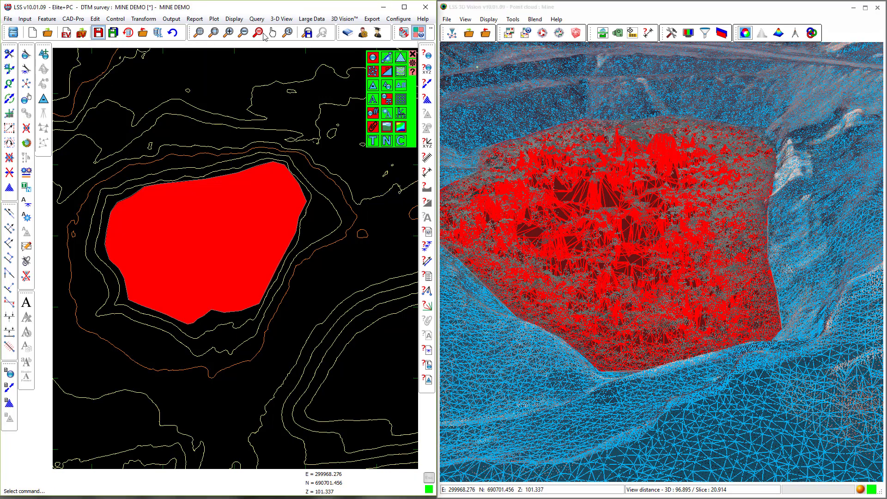
click(510, 38)
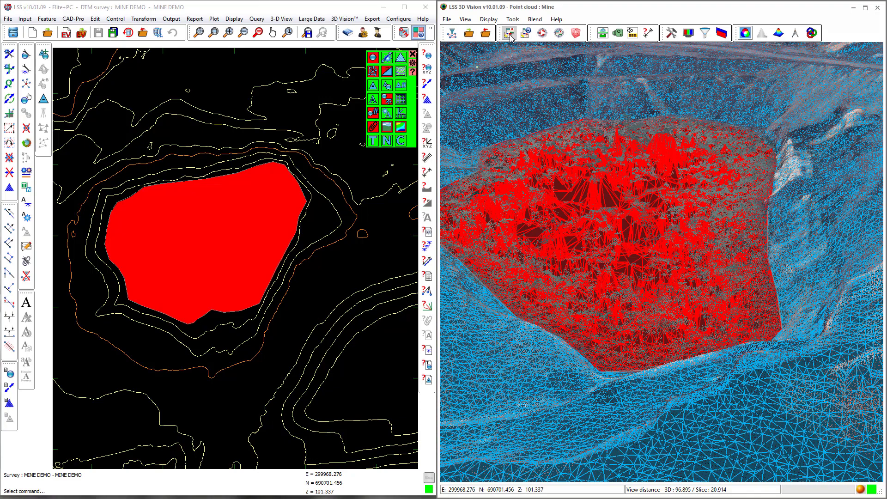
click(509, 34)
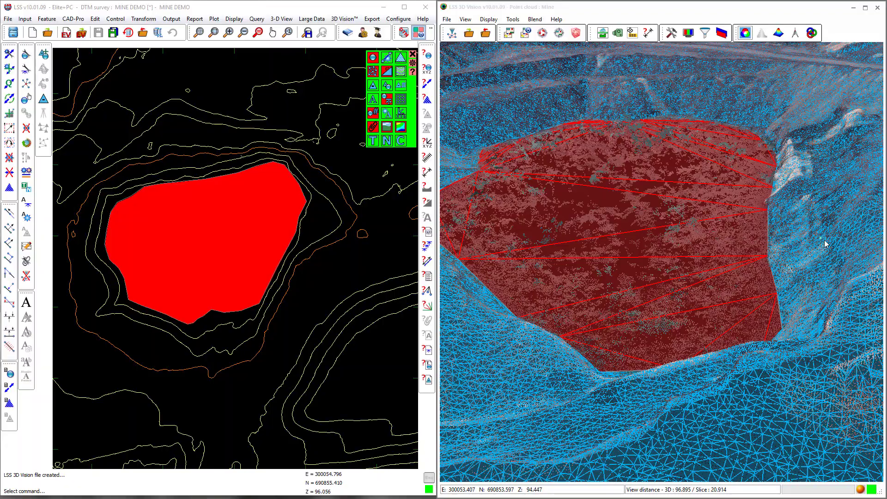
drag(782, 261, 780, 282)
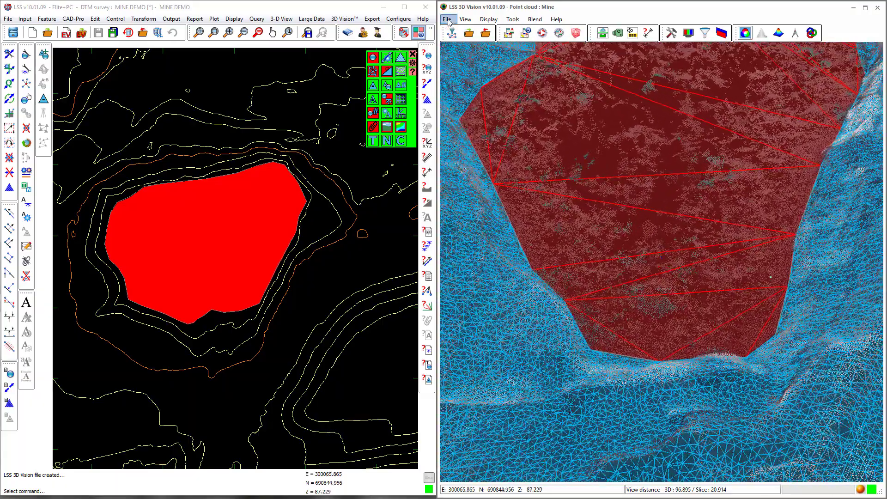
- Close the Mine point cloud in 3D Vision and over-display the current survey's DTM on its own
click(447, 20)
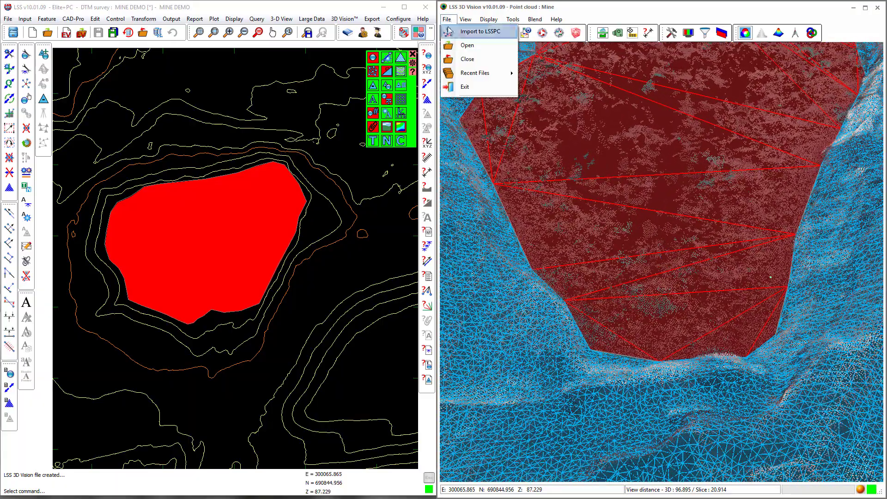
click(464, 59)
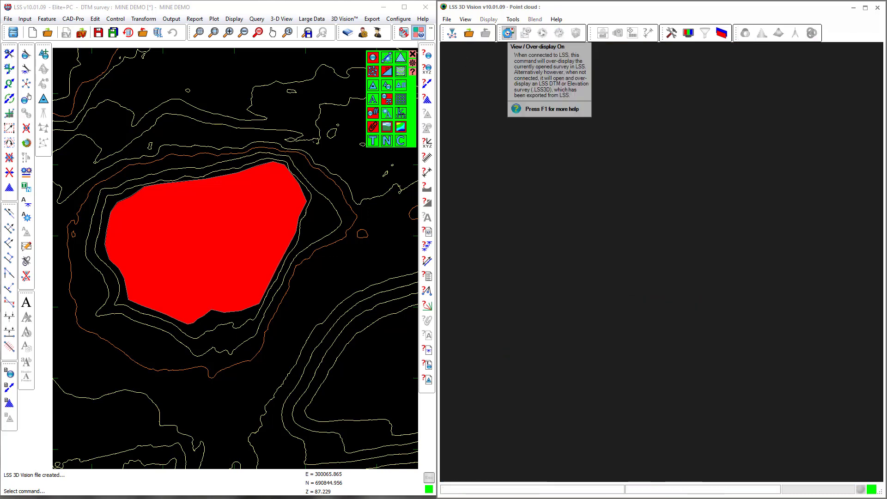
click(508, 33)
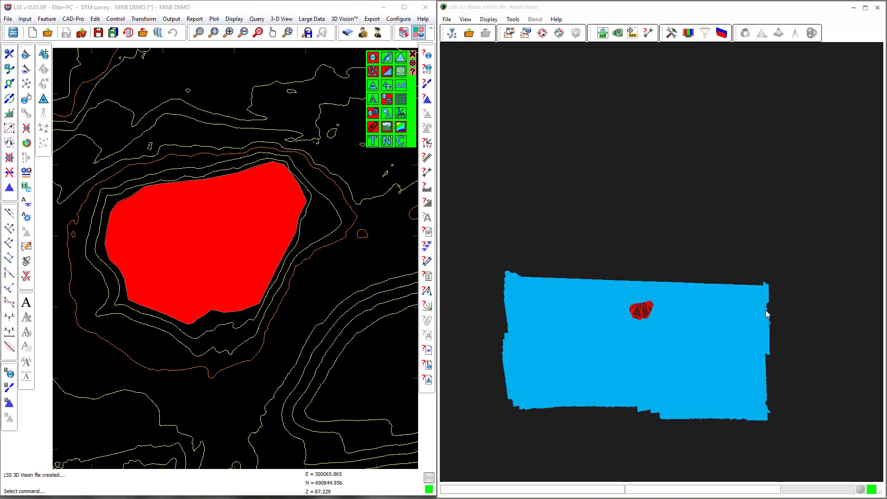
- Examine the DTM's triangle mesh around and inside the red surface feature from several angles
drag(643, 317, 655, 300)
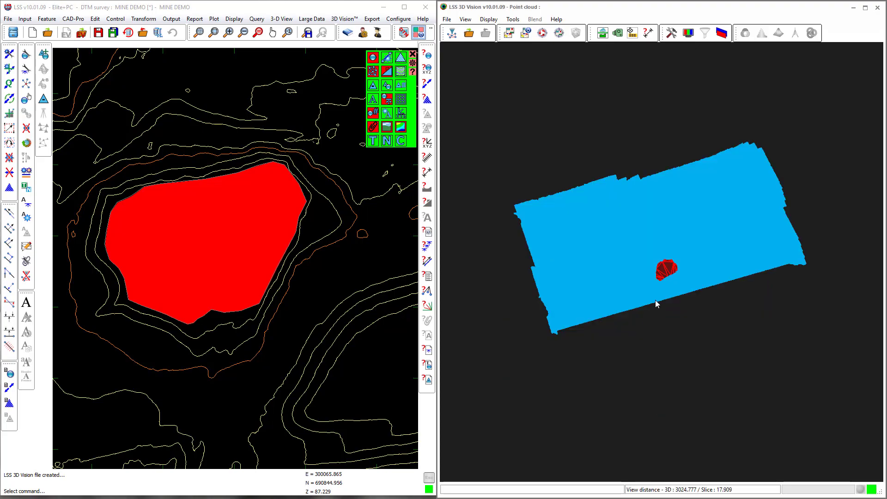
scroll(670, 280, up, 3)
scroll(671, 280, up, 5)
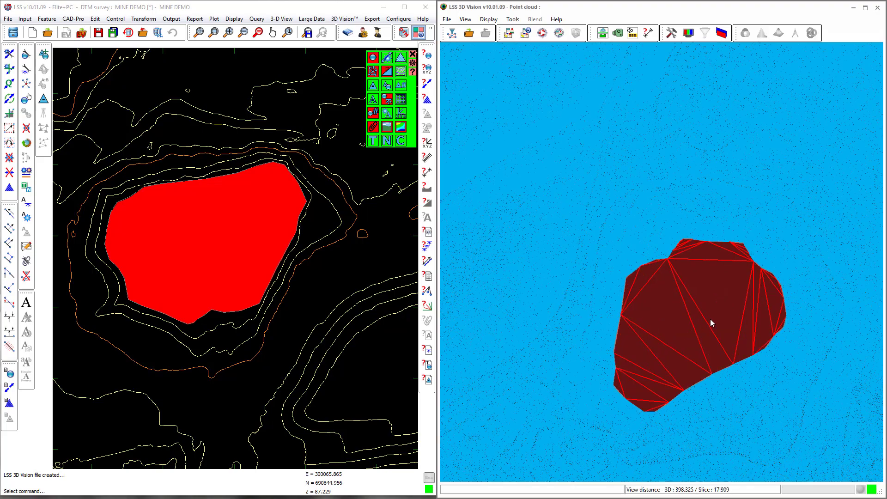
drag(710, 319, 718, 281)
scroll(720, 314, up, 4)
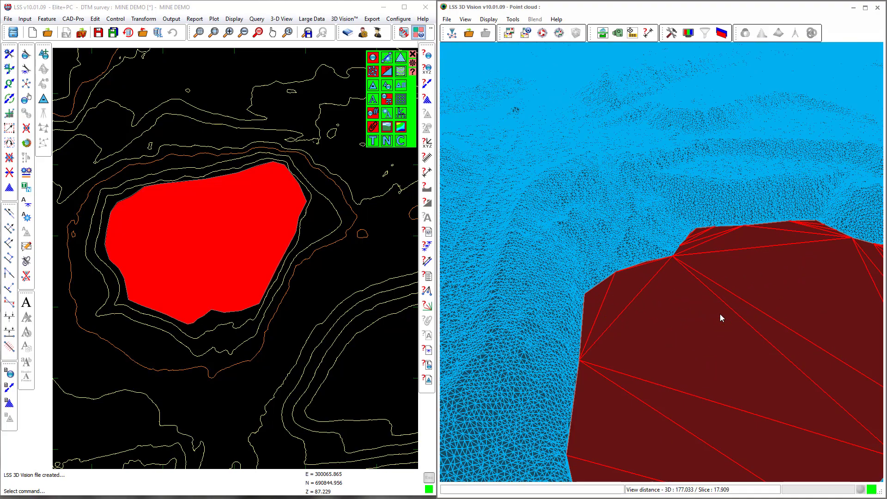
drag(720, 314, 838, 312)
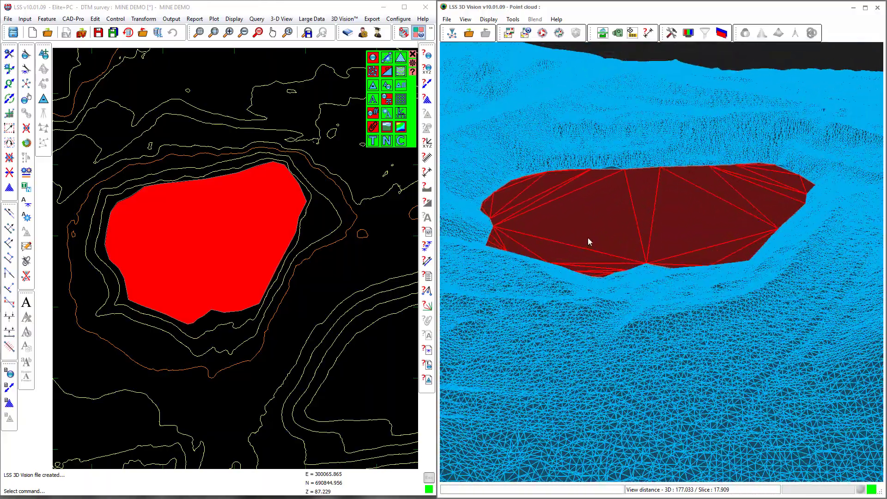
drag(749, 311, 761, 319)
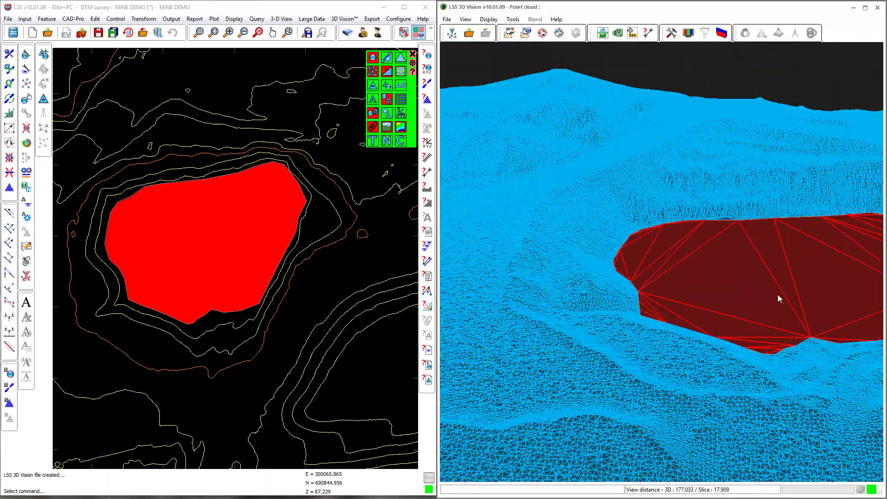
scroll(802, 286, up, 5)
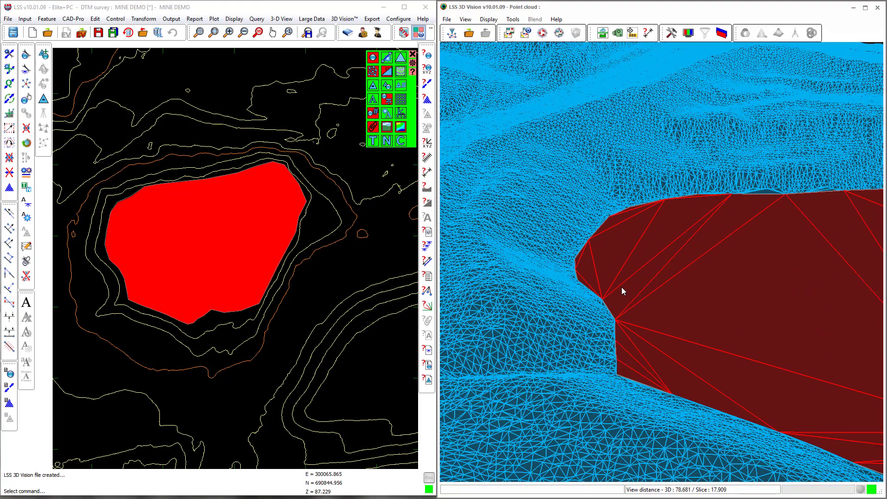
- Reopen the recently used Mine point cloud in 3D Vision and bring the stockpile beside the haul road into view
click(446, 19)
mouse_move(490, 72)
click(539, 71)
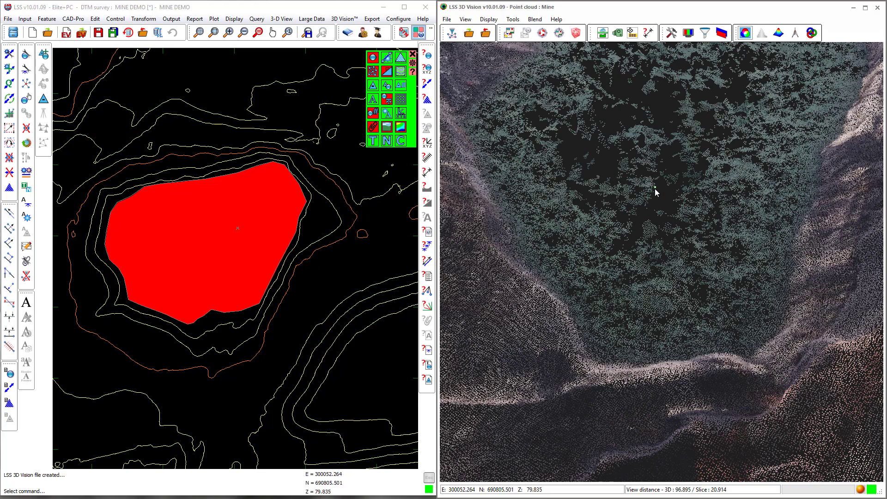
scroll(655, 189, down, 10)
scroll(647, 179, down, 2)
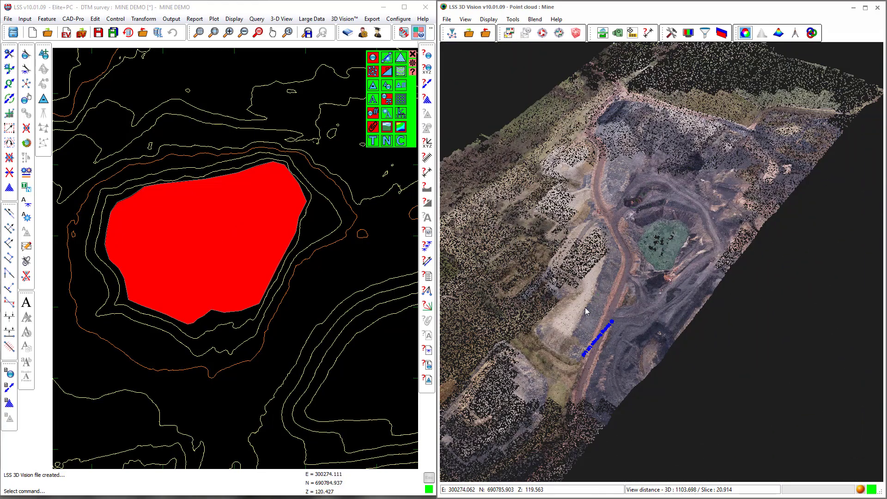
drag(588, 301, 608, 198)
scroll(600, 291, up, 8)
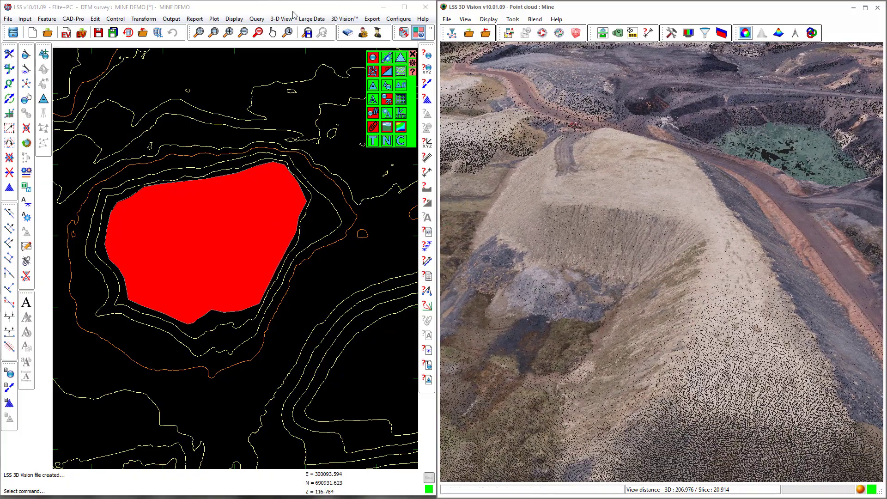
- Zoom the survey plan in on the stockpile contours beside surface A1 and view the stockpile's ramp in the point cloud
scroll(252, 240, down, 5)
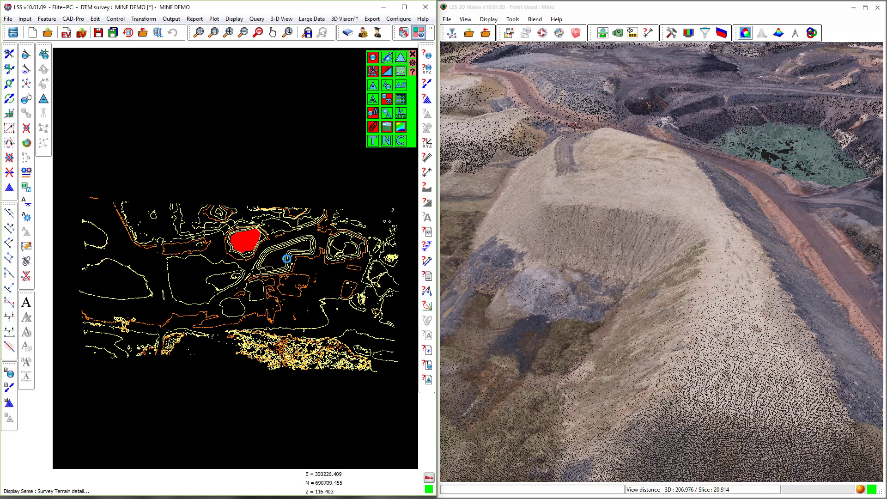
click(214, 33)
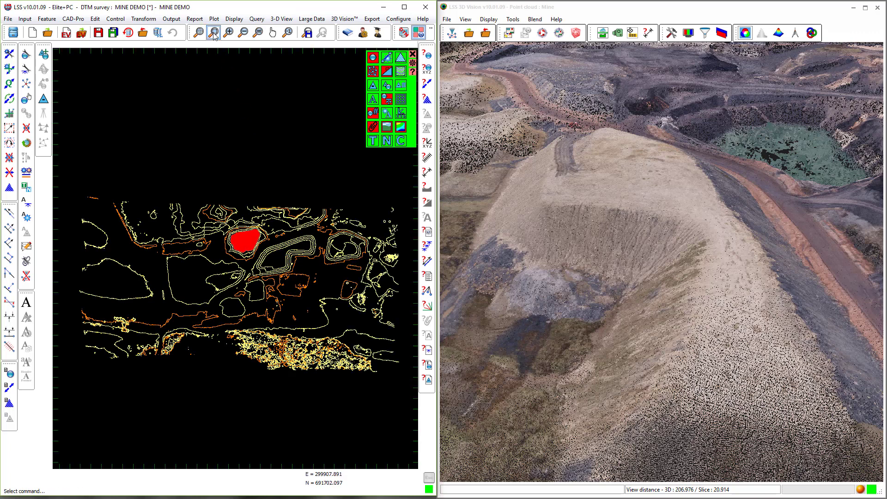
click(241, 281)
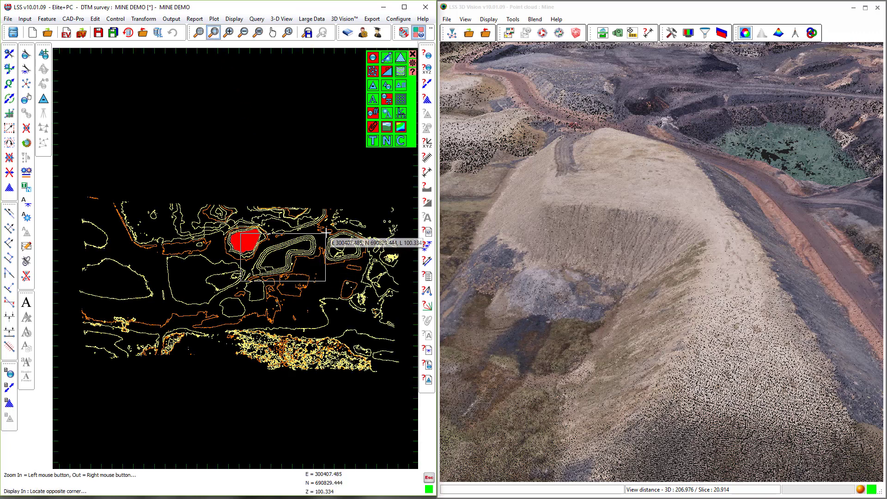
click(327, 229)
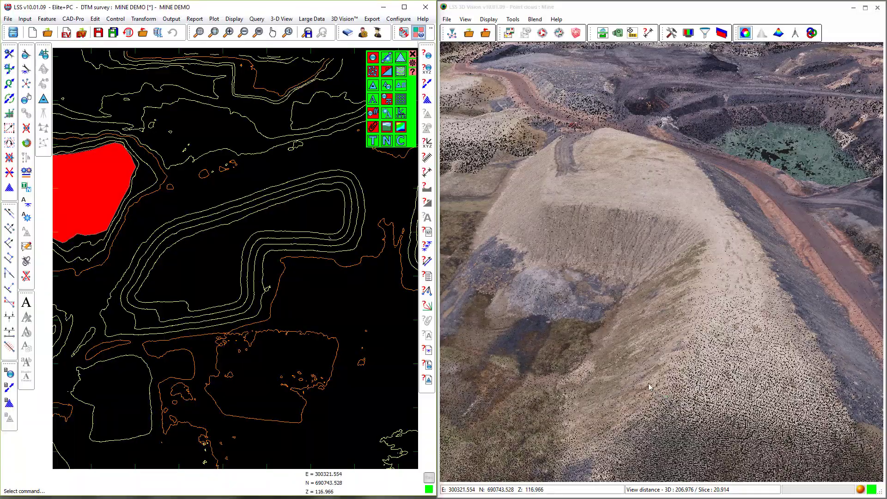
drag(638, 266, 613, 303)
scroll(617, 359, up, 5)
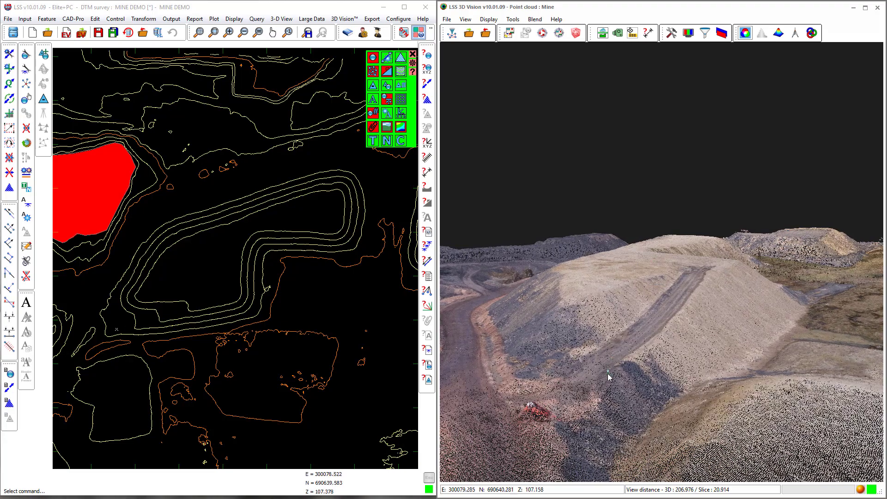
- Digitise a TB (Top of bank) link feature along the outer edge of the stockpile ramp, taking levels from the point cloud
drag(614, 396, 624, 328)
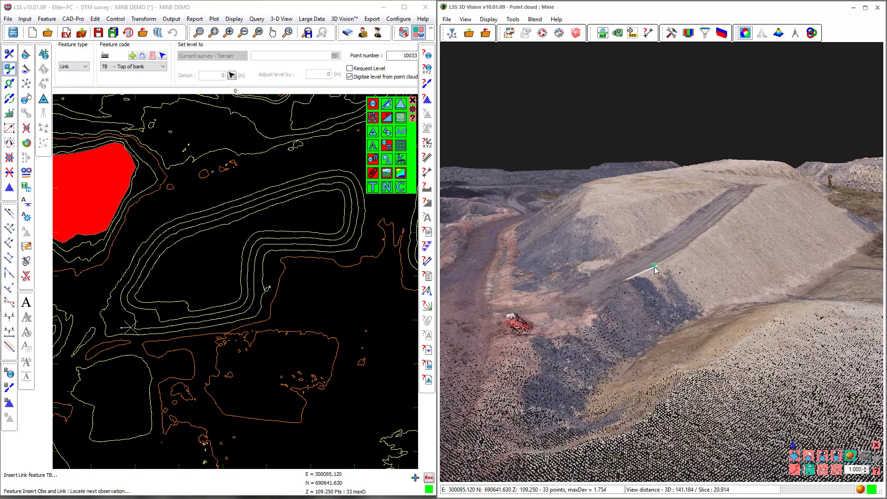
click(665, 261)
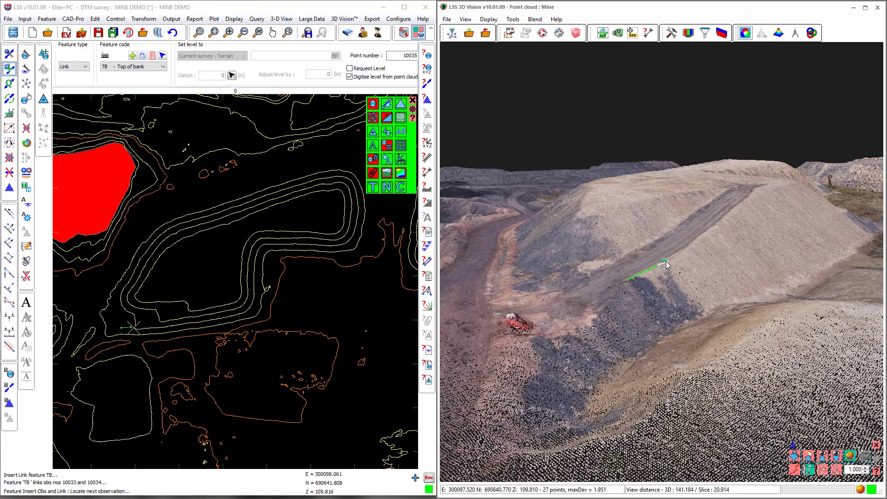
click(687, 246)
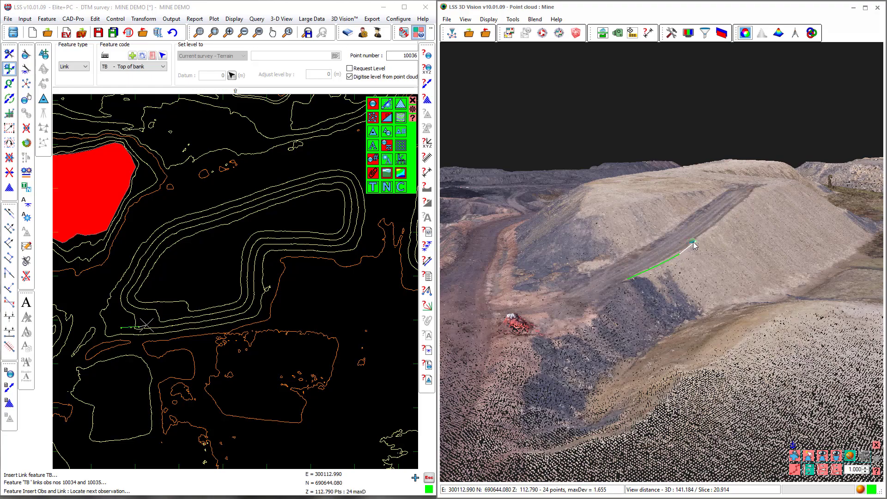
scroll(704, 235, up, 5)
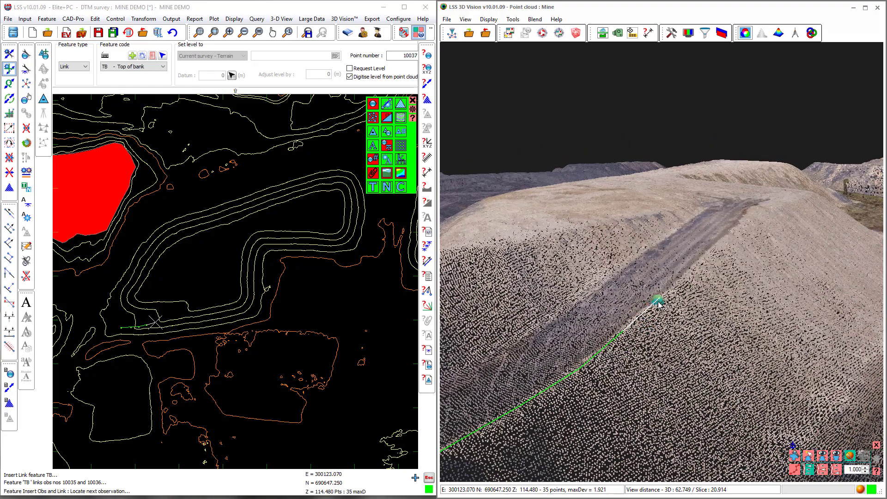
click(658, 299)
click(697, 261)
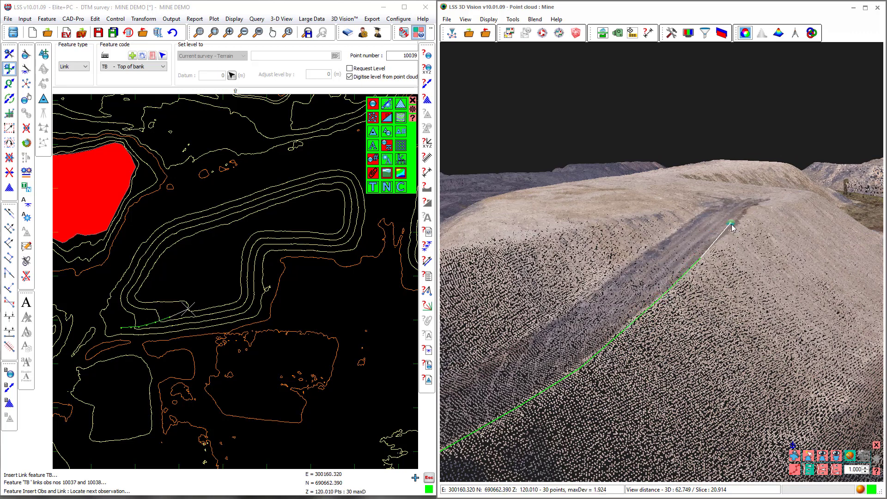
click(733, 229)
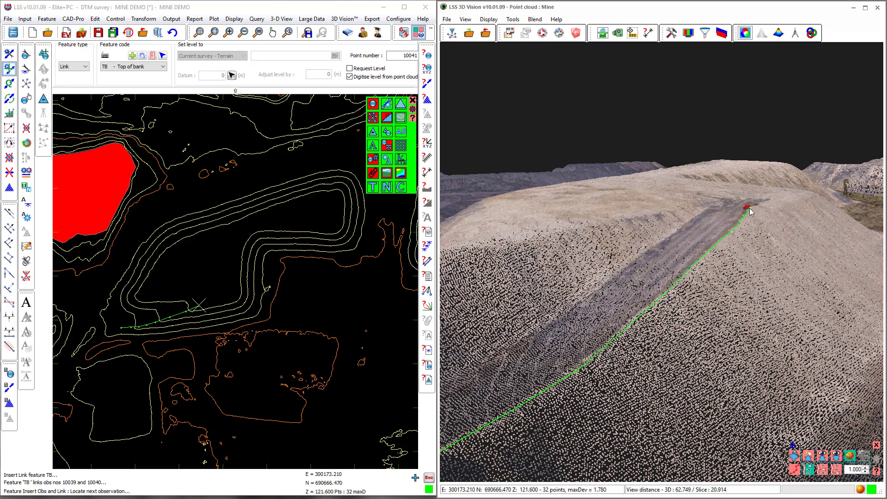
click(757, 207)
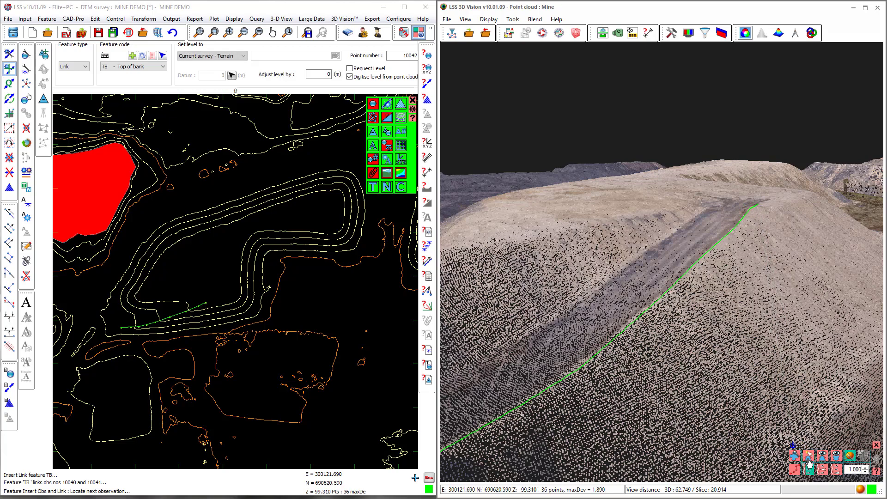
- Change the point cloud digitising mode and end the top-of-bank string at the top of the ramp
click(808, 456)
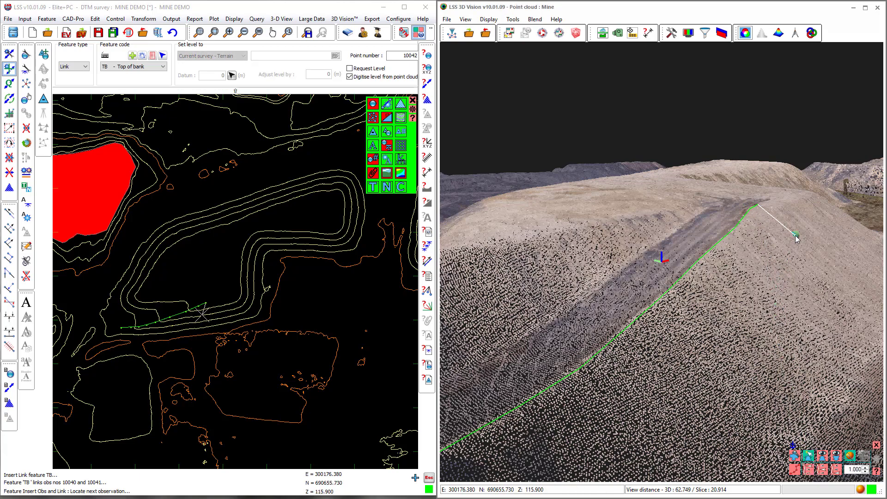
drag(795, 234, 619, 295)
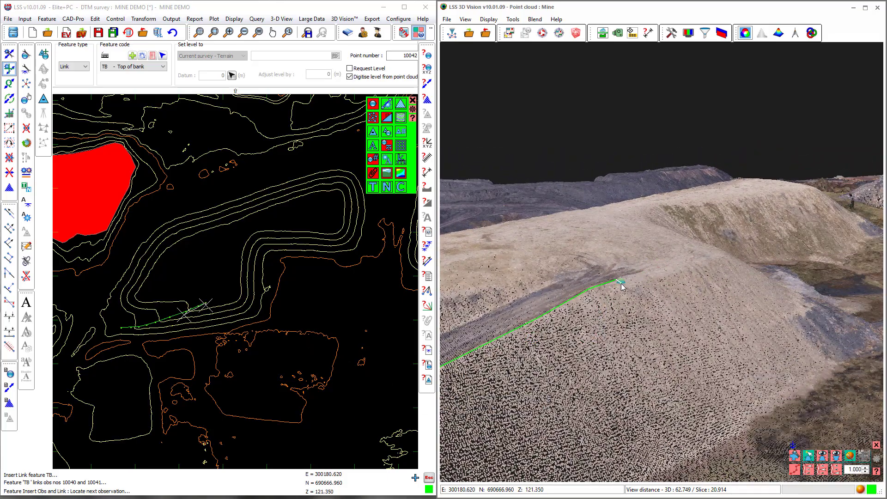
key(Escape)
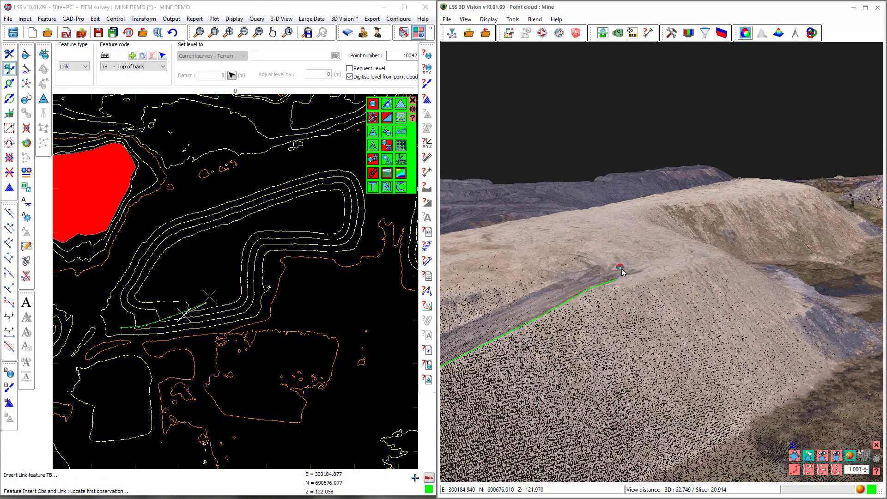
- Digitise a second TB (Top of bank) link string from the top of the ramp around the stockpile's outer corner
click(651, 282)
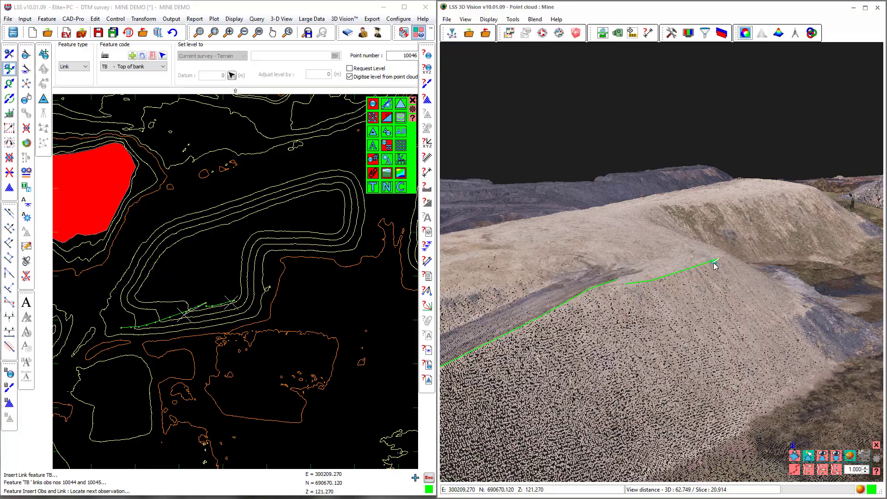
scroll(723, 262, up, 5)
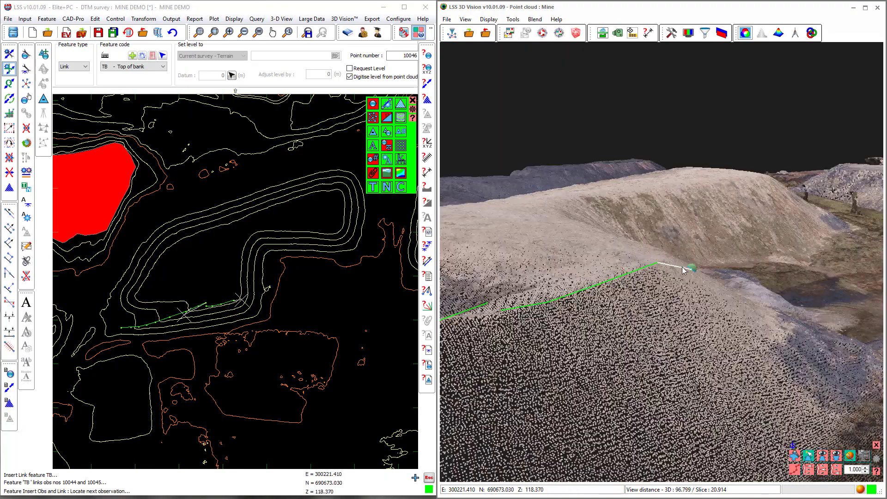
mouse_move(679, 276)
middle_down()
mouse_move(624, 283)
mouse_move(633, 277)
mouse_move(640, 292)
middle_up()
click(683, 283)
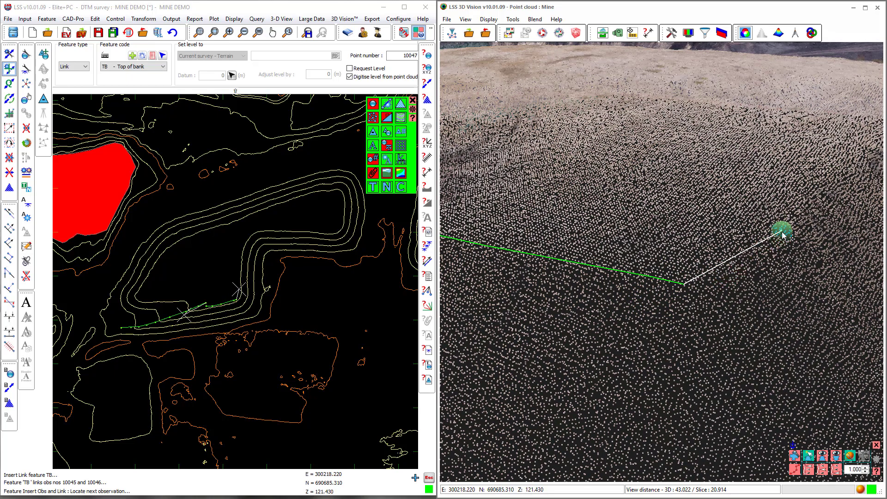
click(782, 231)
scroll(783, 225, down, 10)
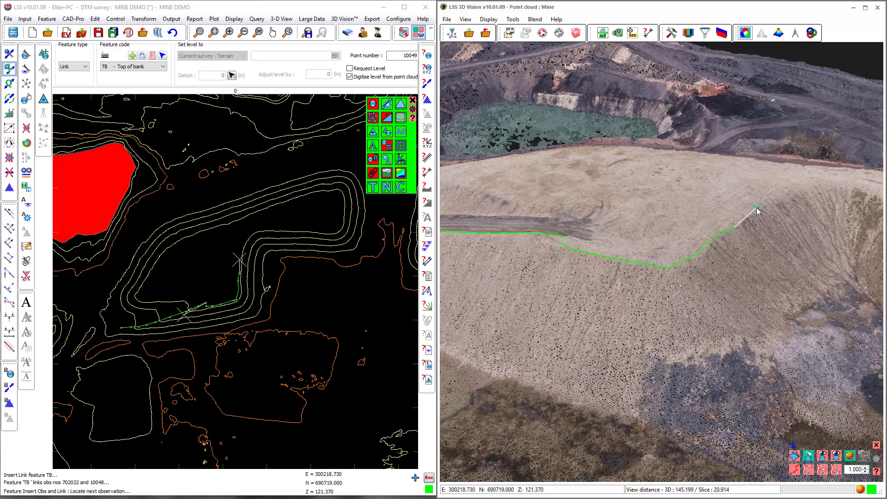
key(Escape)
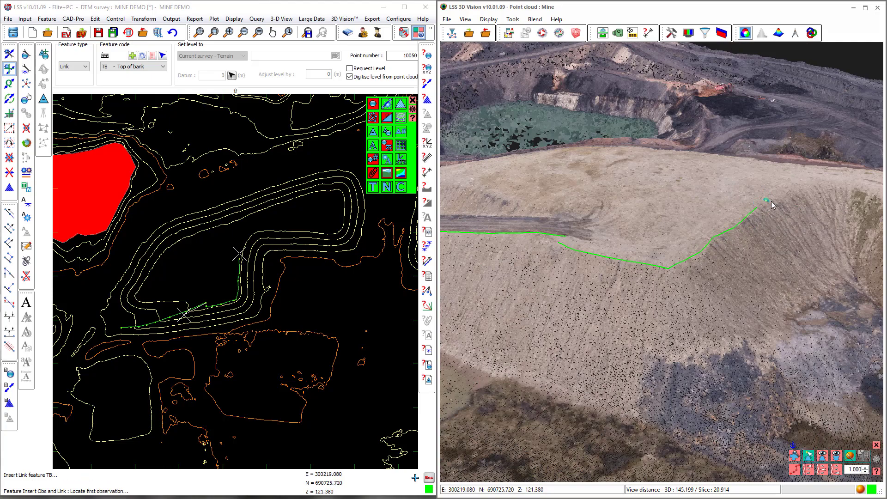
- Digitise a short separate TB string along the stockpile crest on the far side of the gully
middle_drag(755, 206, 747, 242)
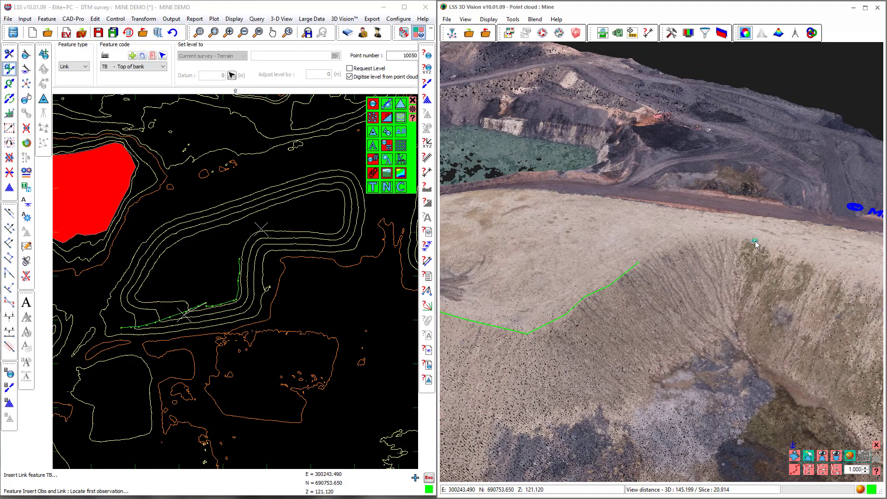
click(806, 255)
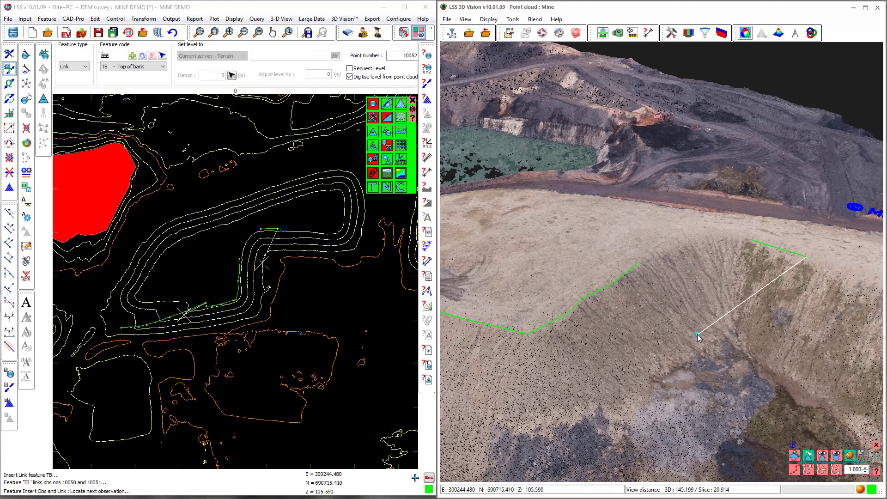
key(Escape)
- Digitise a BB (Bottom of Bank) link feature around the toe of the small flat-topped mound, taking levels from the point cloud
middle_drag(617, 319, 776, 392)
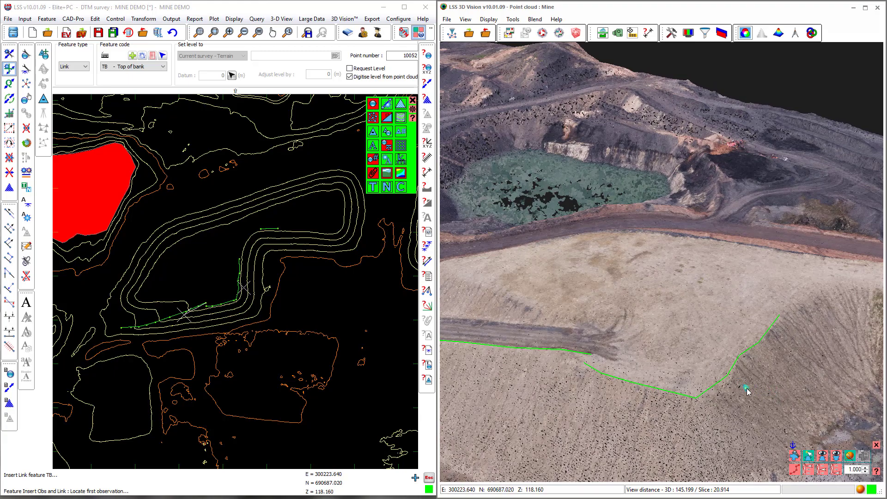
middle_drag(748, 391, 672, 317)
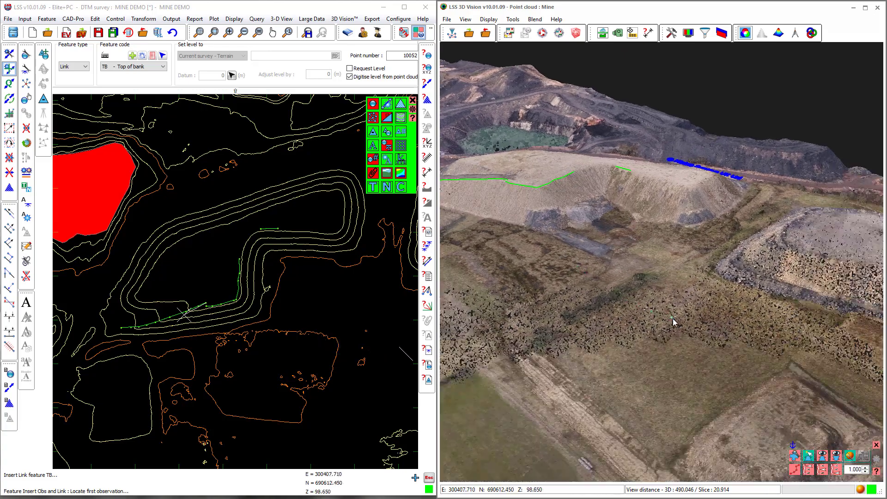
middle_drag(744, 346, 705, 333)
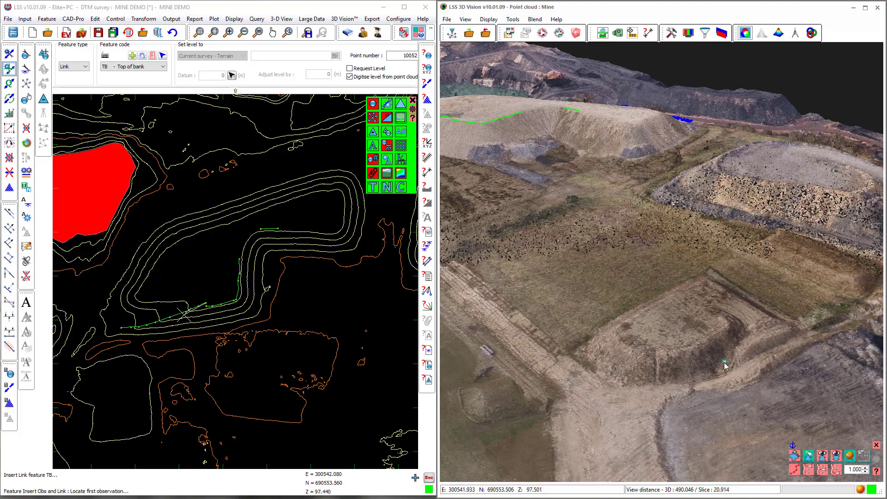
scroll(695, 374, up, 5)
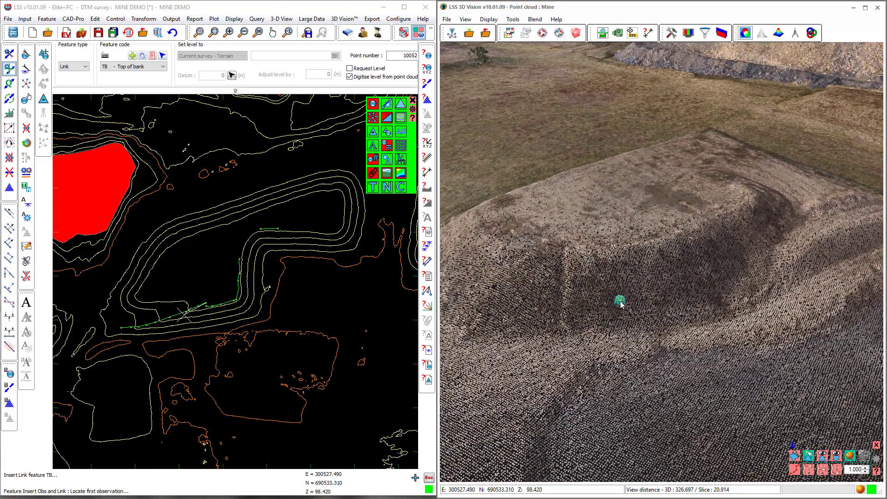
scroll(635, 275, up, 10)
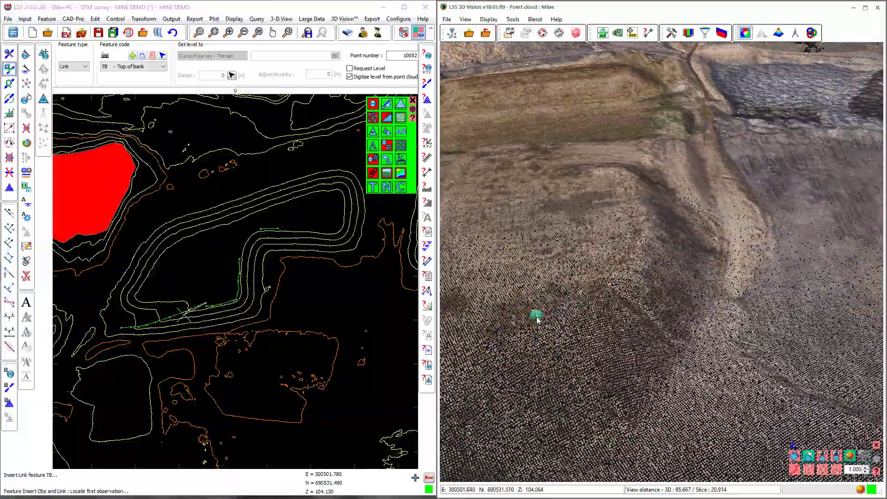
drag(537, 319, 622, 319)
scroll(622, 319, down, 3)
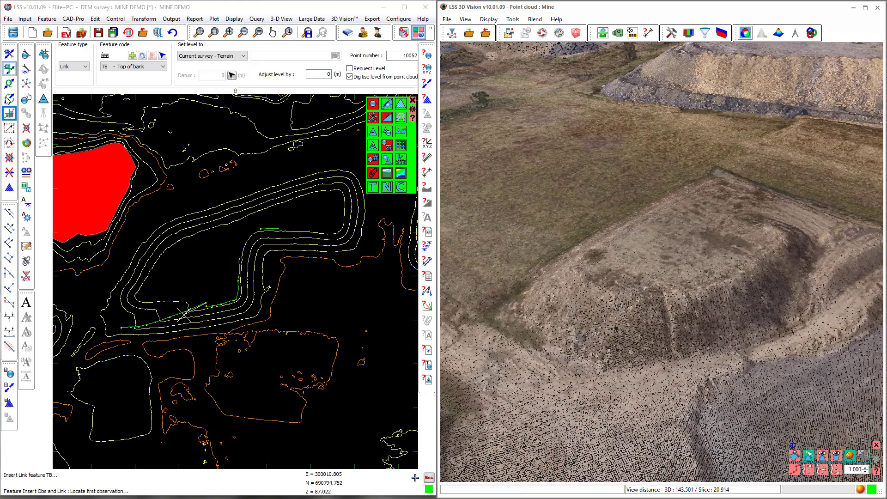
click(119, 67)
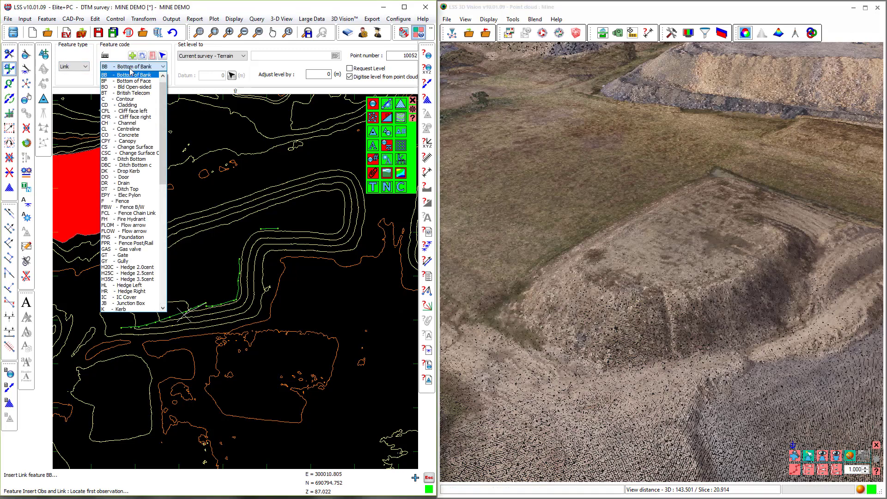
click(548, 351)
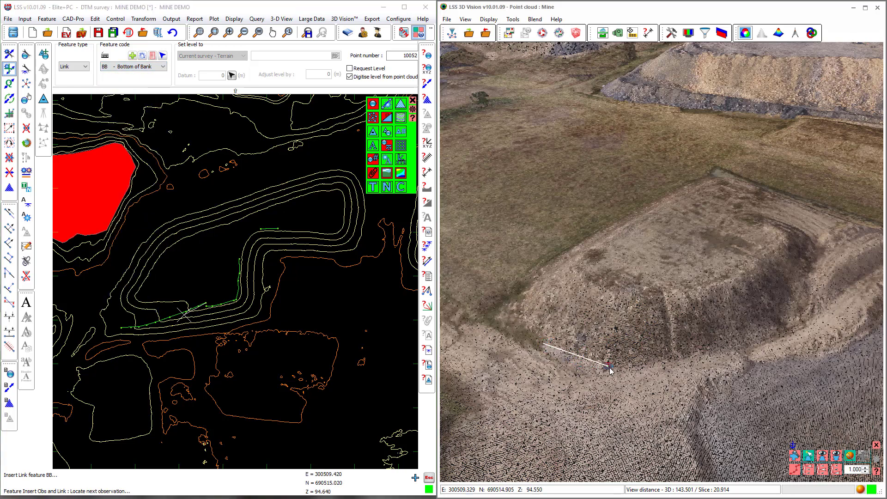
click(589, 365)
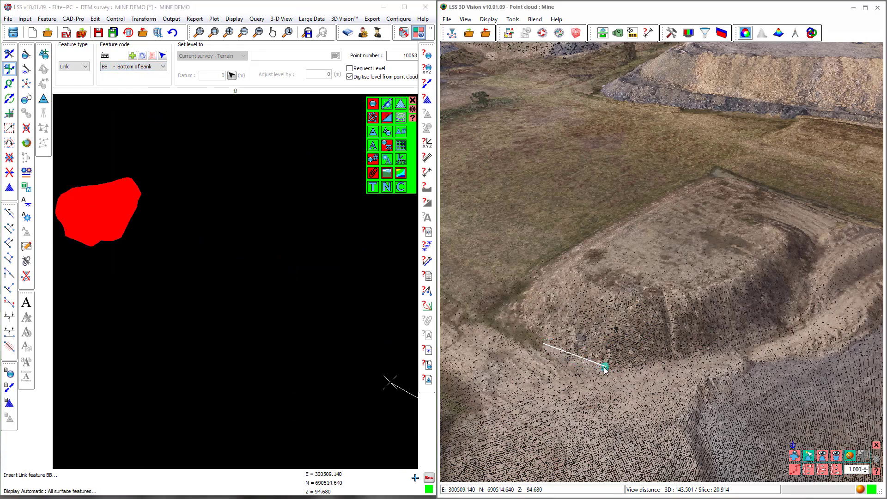
click(591, 365)
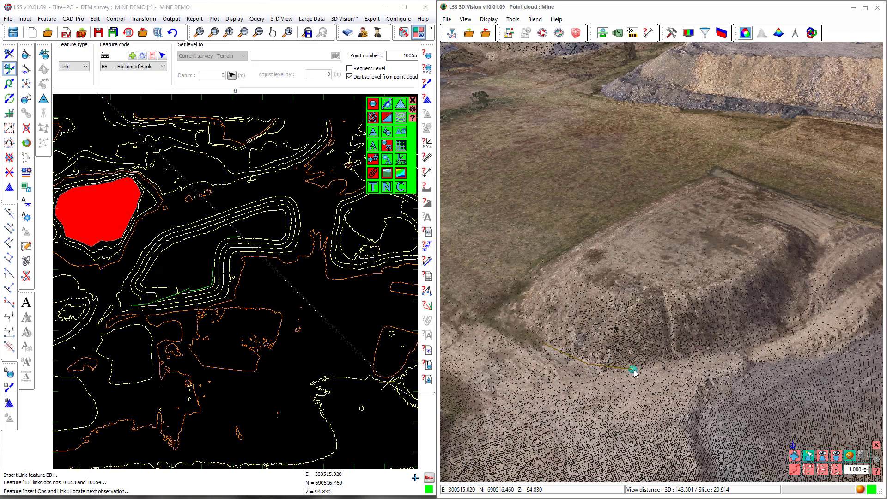
click(688, 358)
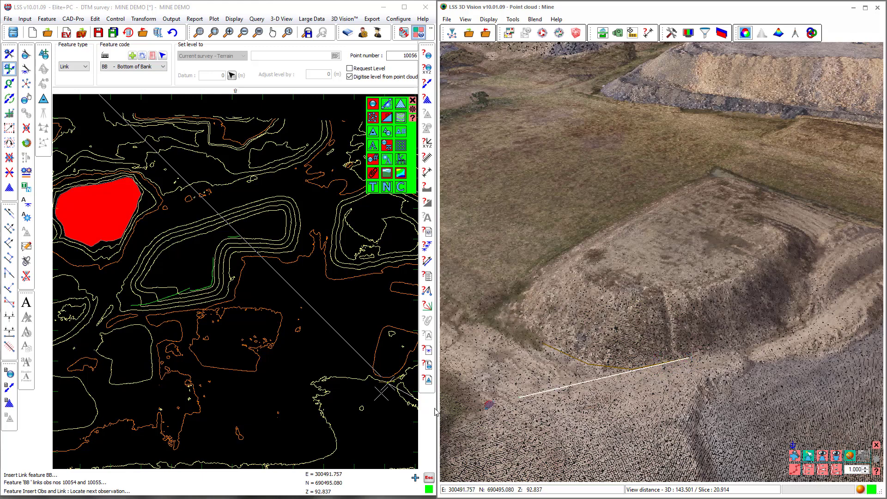
scroll(273, 352, up, 2)
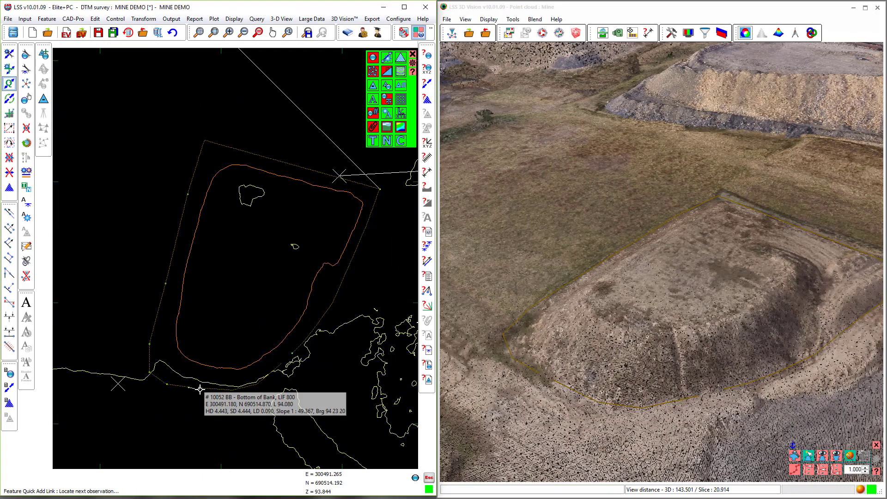
- Close the remaining gaps in the mound's bottom-of-bank outline with Quick Add Link
click(204, 388)
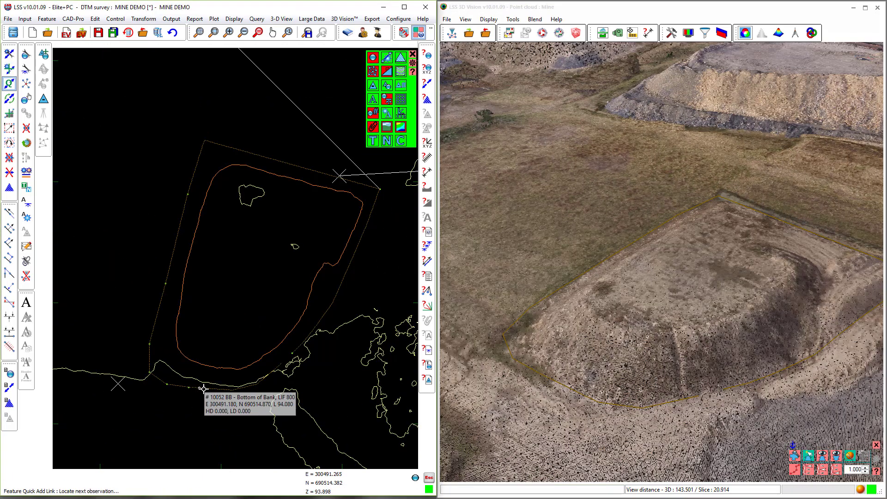
click(196, 386)
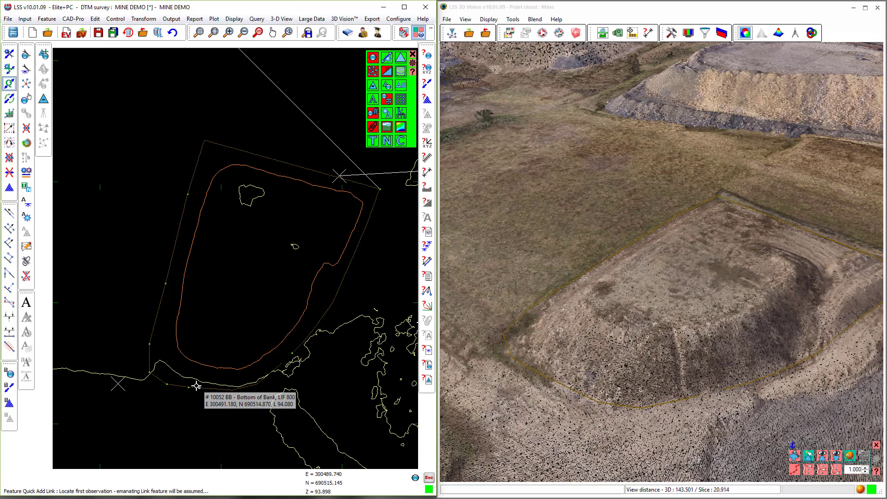
click(281, 368)
click(294, 353)
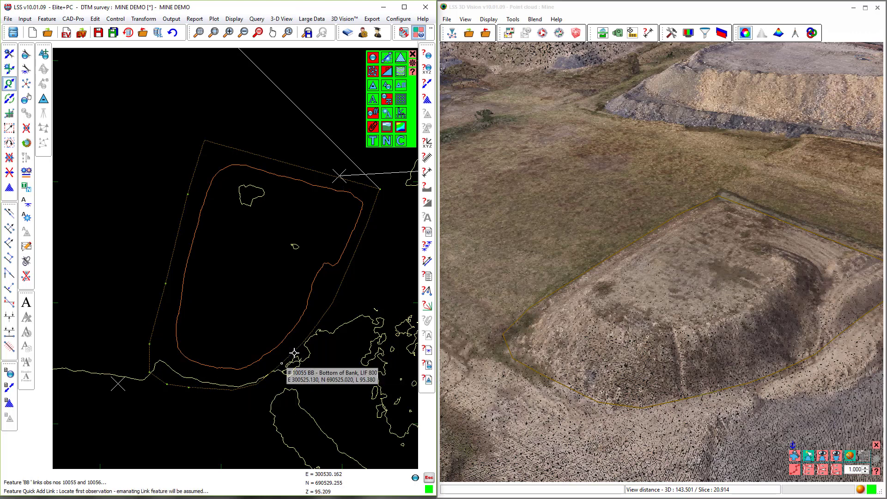
- Add surface feature A2 (Area 2) inside the mound's bottom-of-bank outline using the Enclosure method
click(9, 187)
click(169, 69)
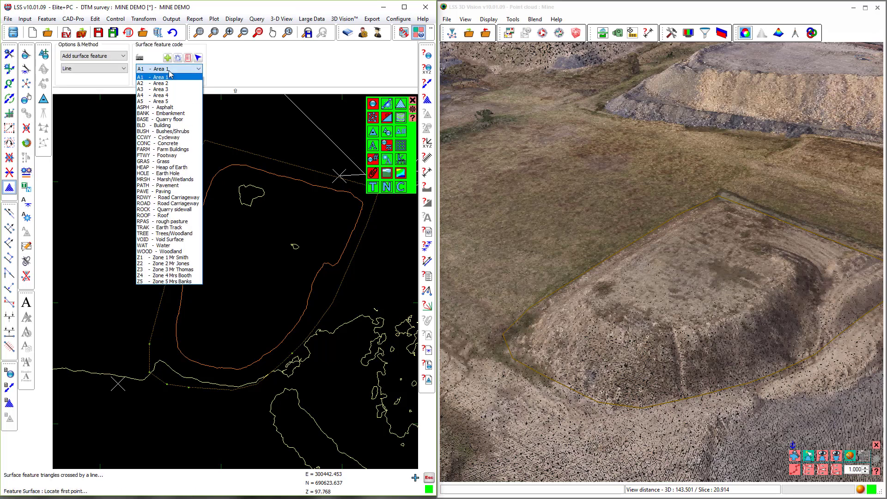
click(165, 84)
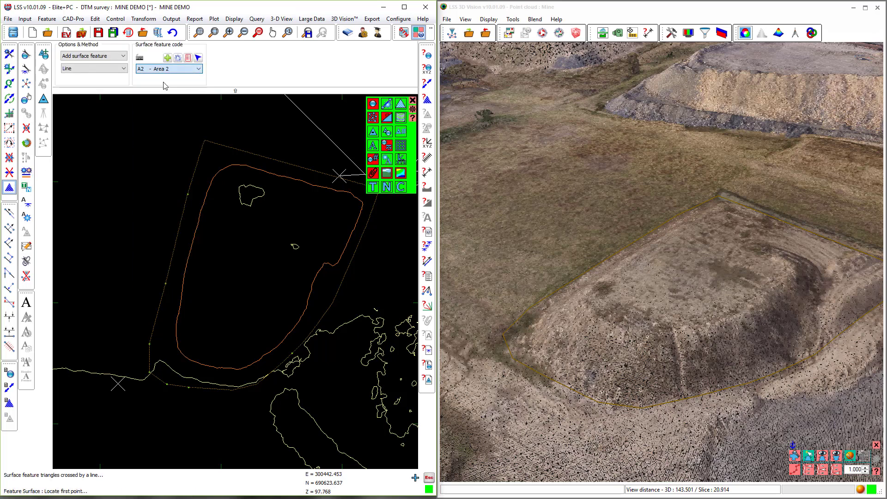
click(105, 69)
click(73, 85)
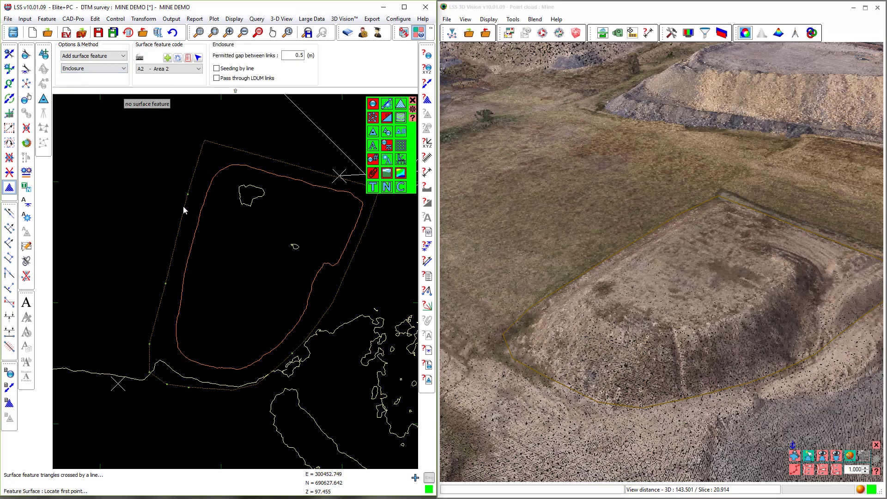
click(247, 274)
click(205, 265)
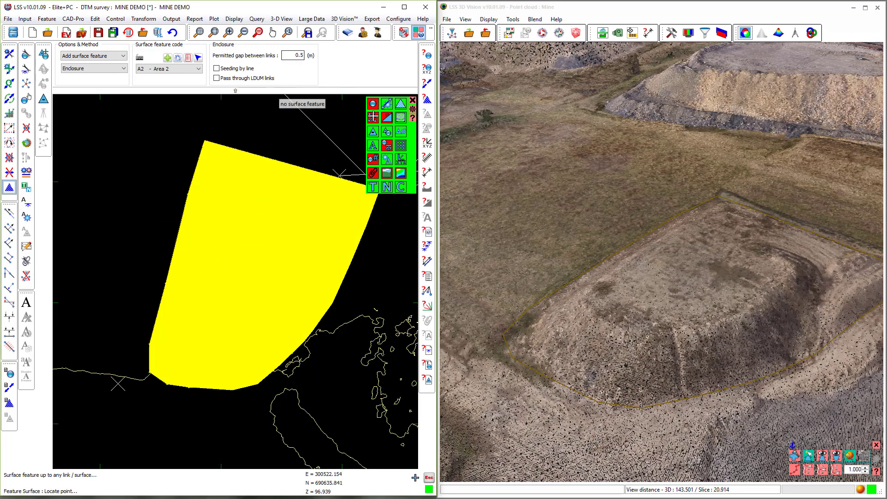
- Turn on the display of the survey points over surface A2
click(373, 105)
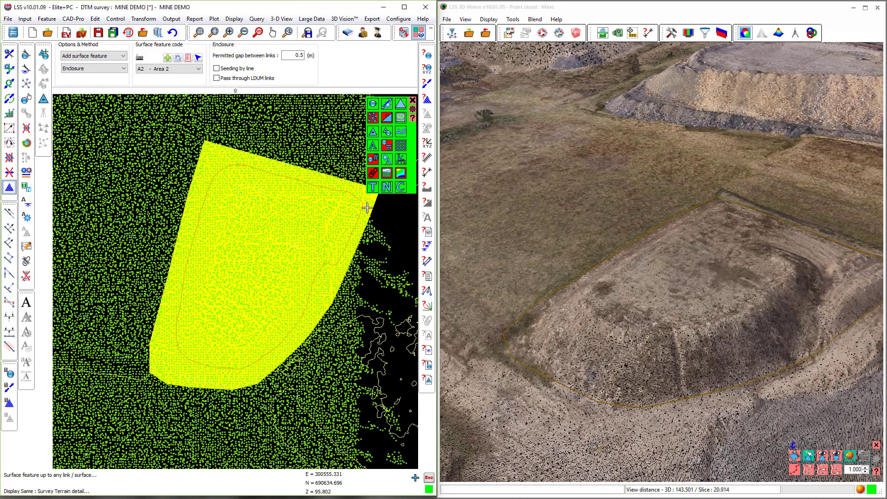
scroll(287, 250, up, 1)
scroll(287, 250, up, 1)
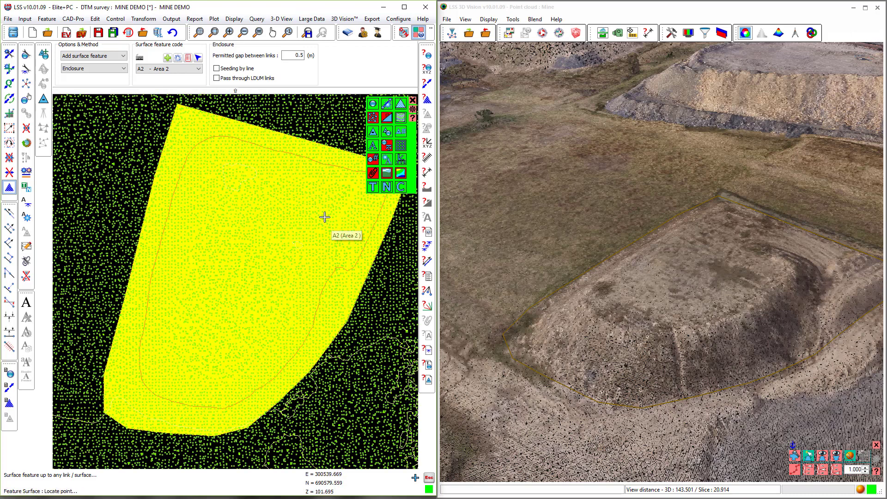
- Set up a 3DV terrain extraction at a 0.25 m grid interval, limited to surface code A2 (Area 2)
click(344, 19)
click(354, 56)
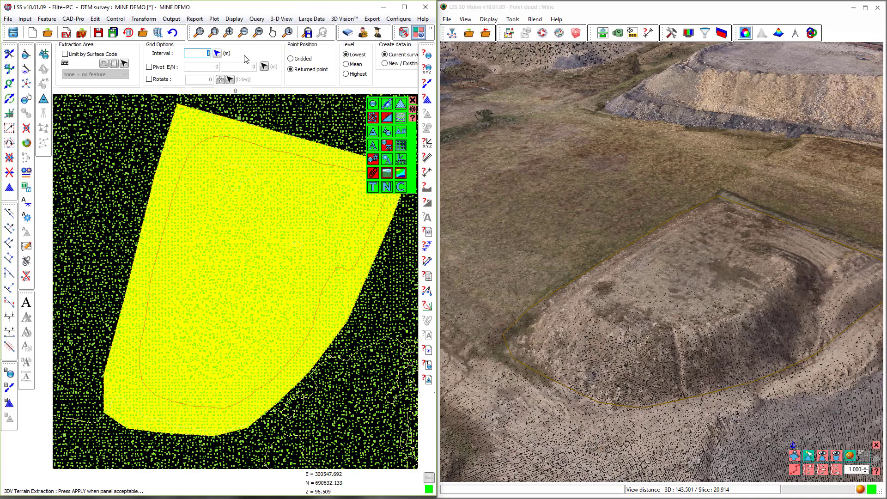
text(.25)
click(65, 54)
click(124, 64)
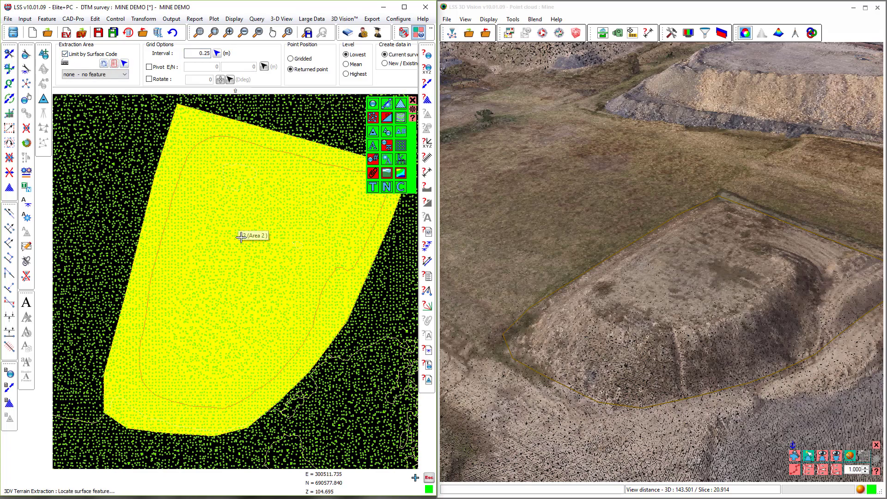
click(242, 238)
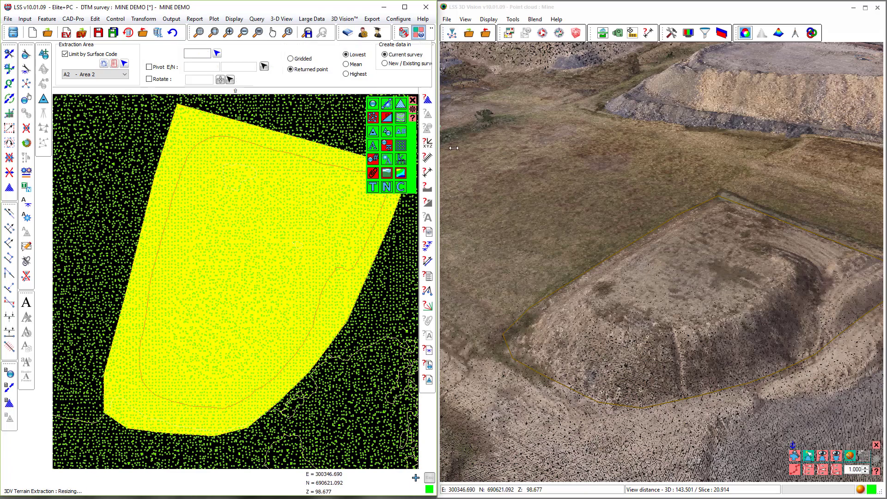
- Apply the terrain extraction to the current survey using the lowest returned points, and leave the command
drag(436, 145, 490, 145)
click(437, 82)
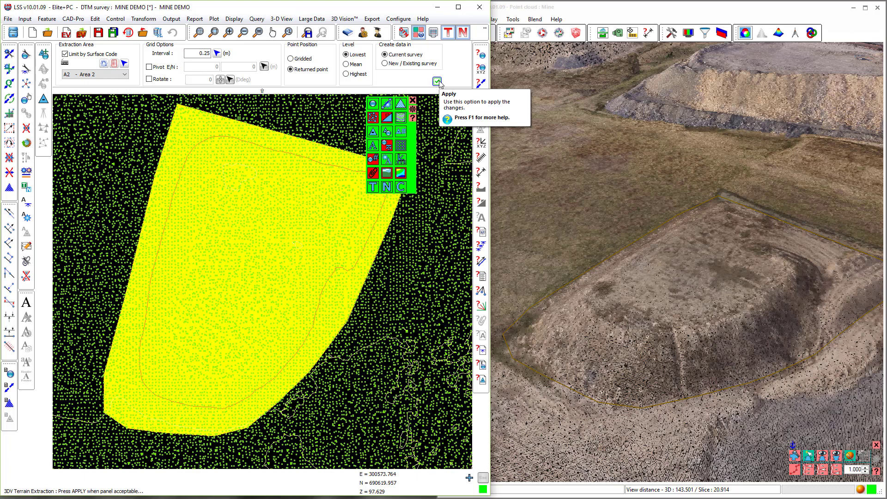
click(437, 81)
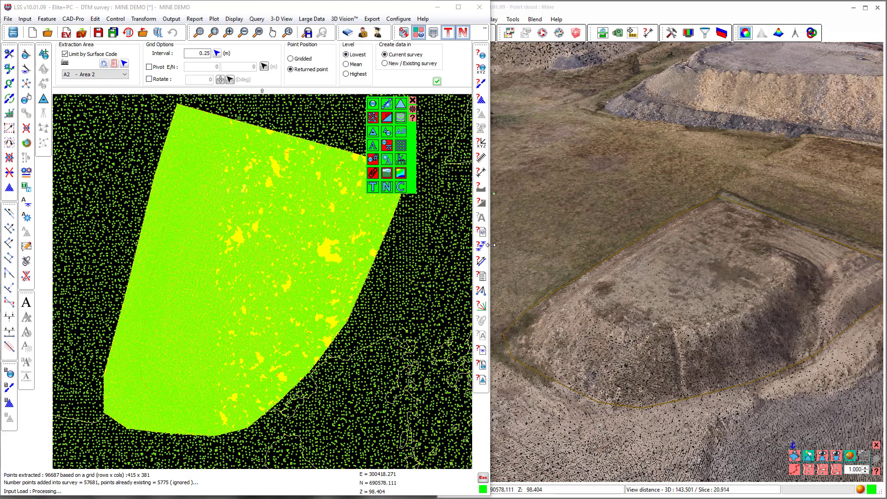
drag(490, 245, 436, 244)
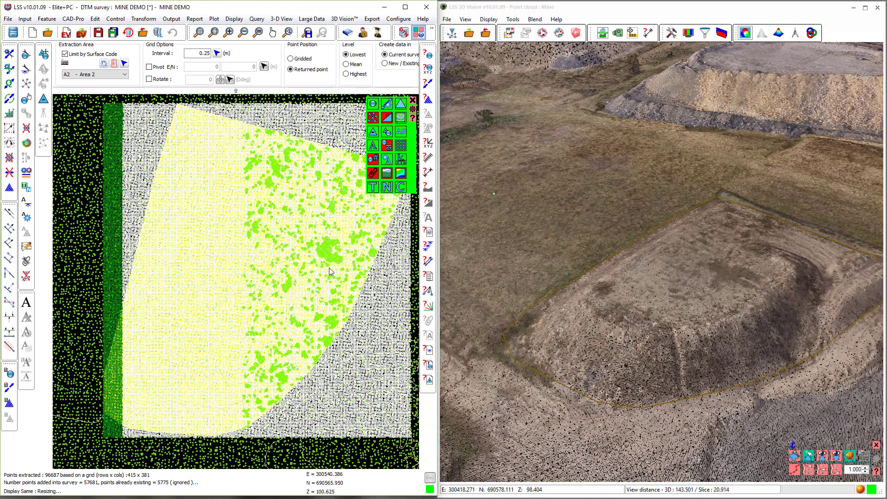
key(Escape)
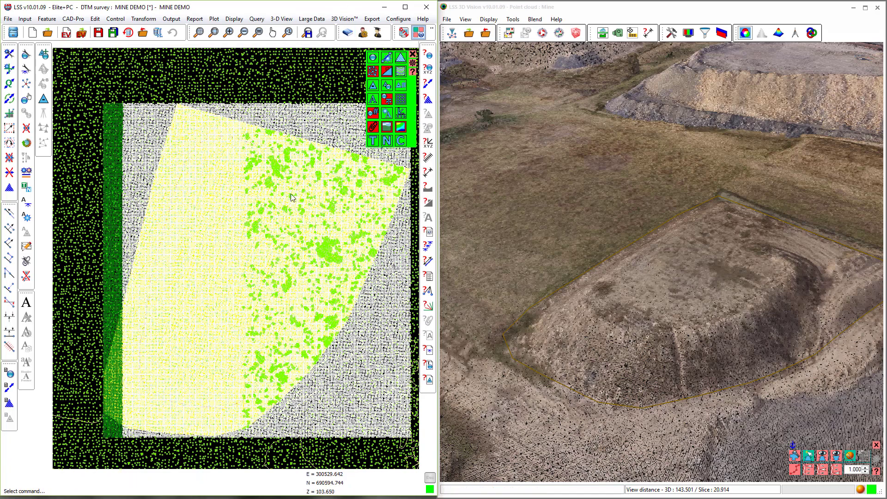
- Turn off the display of the terrain triangles over the densely extracted points in the plan view
scroll(287, 208, up, 3)
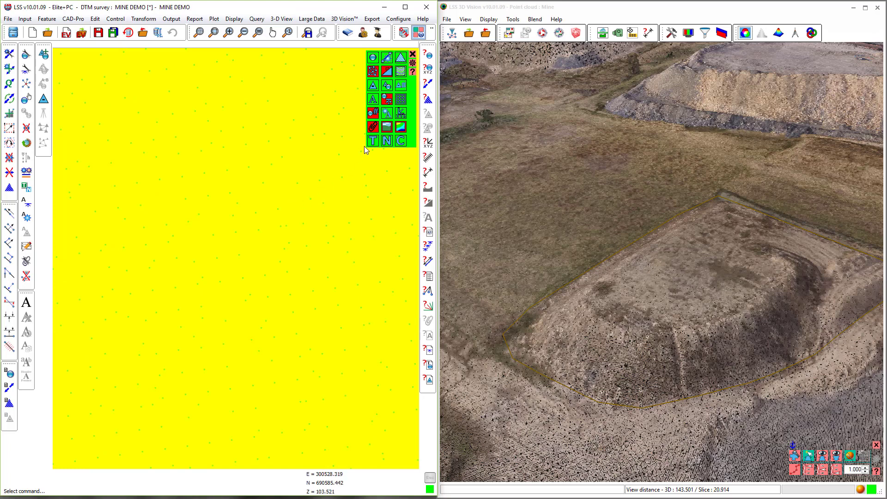
click(400, 58)
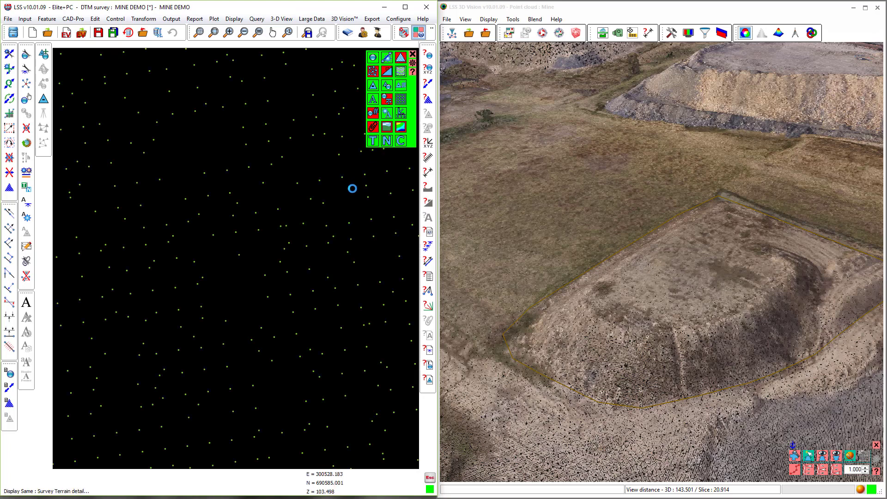
click(296, 287)
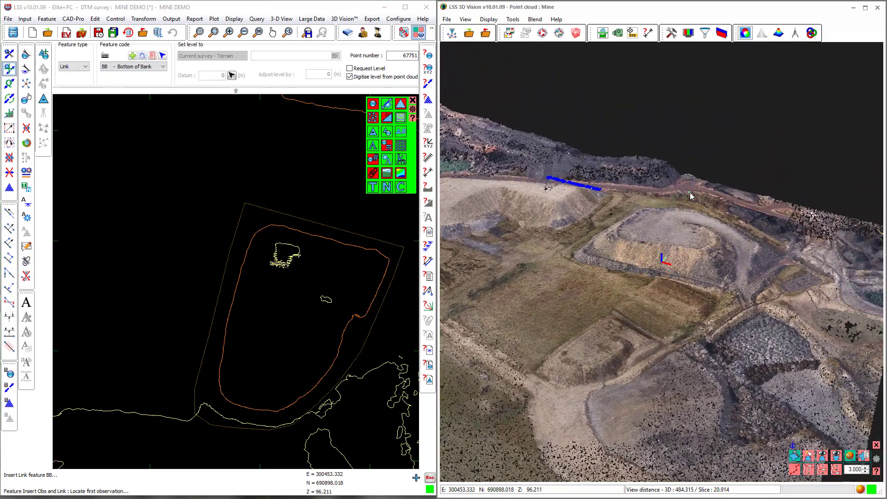
- Digitise a Bottom of Bank (BB) link along the crest of the large stockpile in the point cloud, and end the link
scroll(672, 254, down, 2)
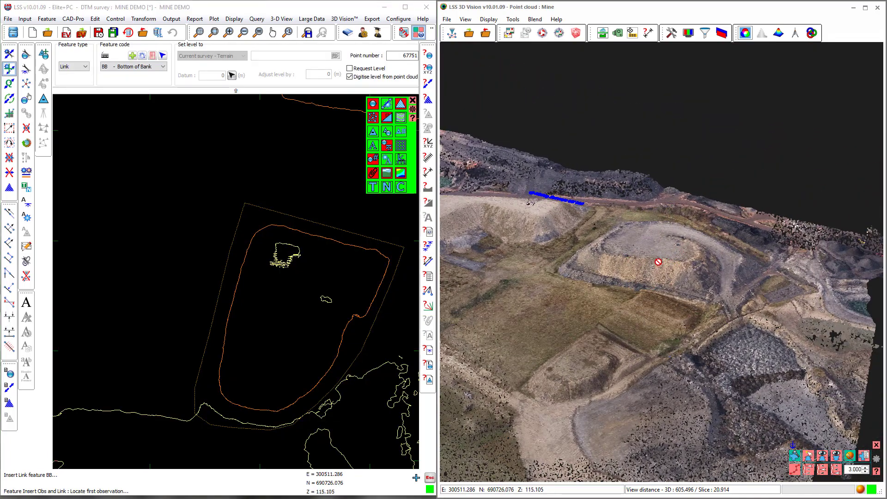
scroll(583, 275, up, 10)
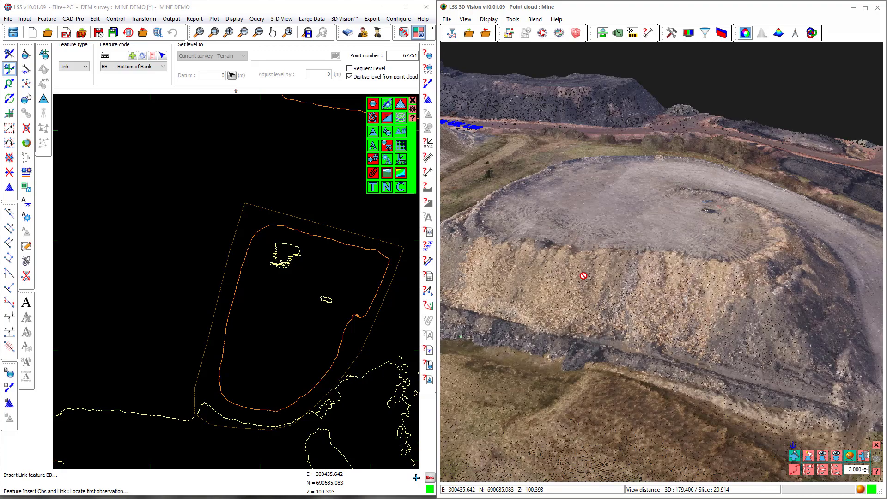
scroll(583, 275, up, 6)
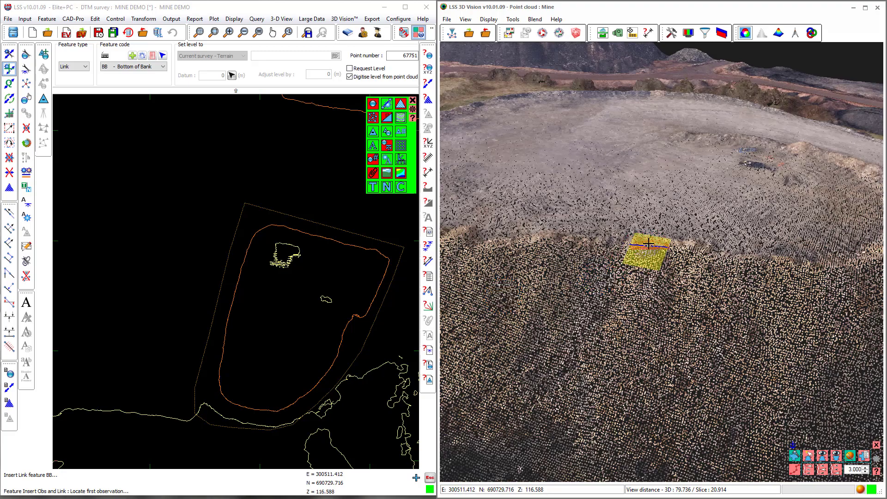
click(649, 244)
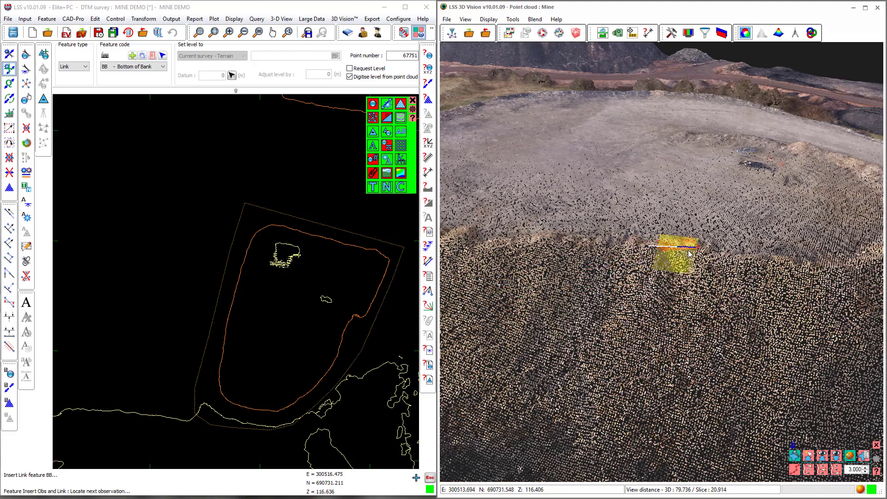
click(708, 252)
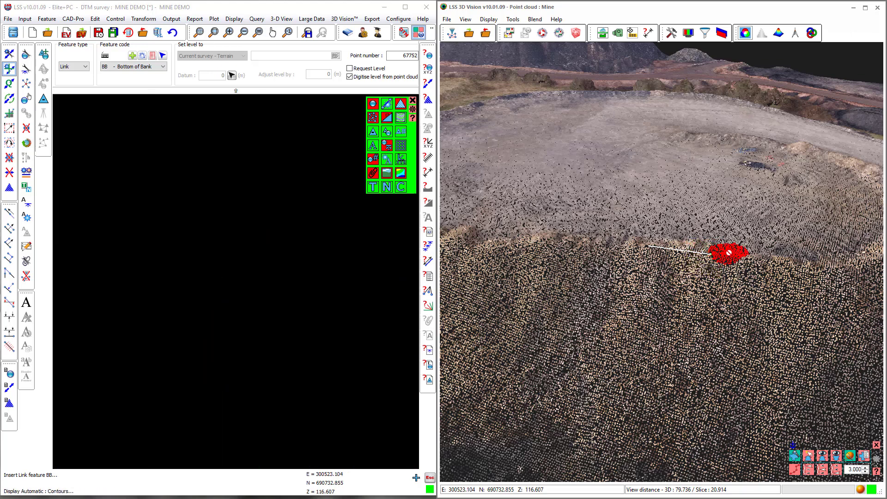
click(753, 258)
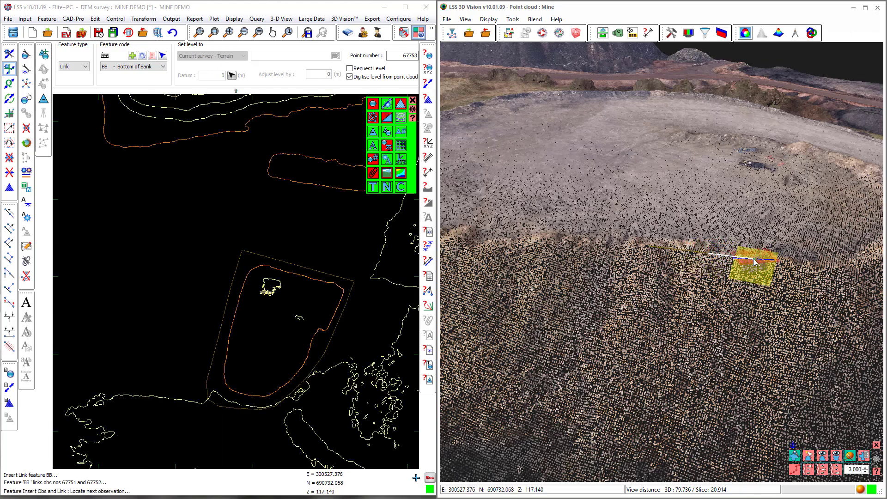
click(753, 258)
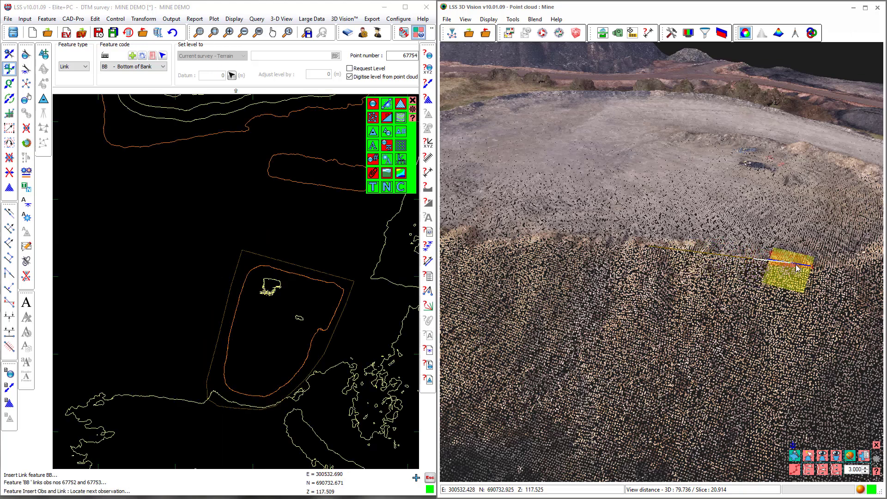
click(812, 268)
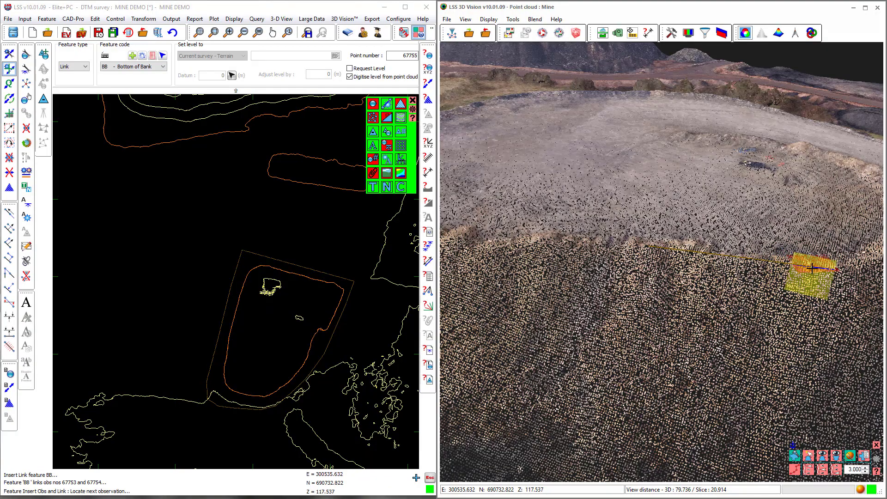
middle_drag(810, 269, 639, 267)
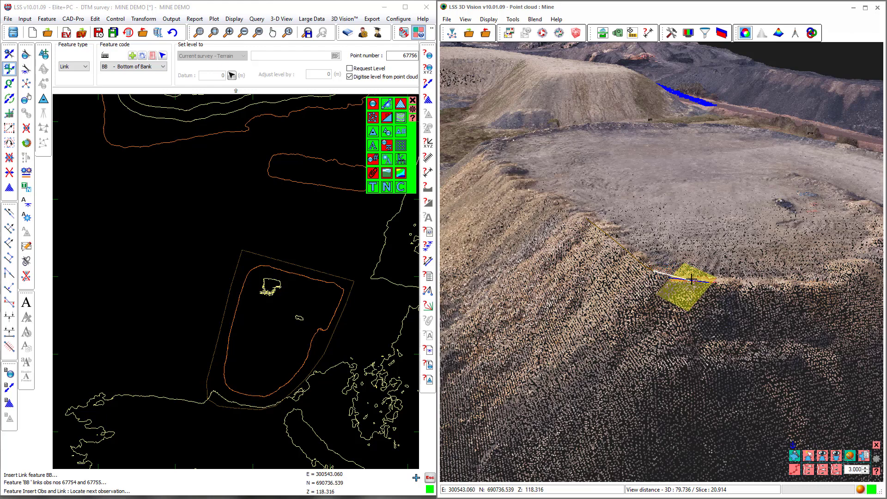
click(760, 285)
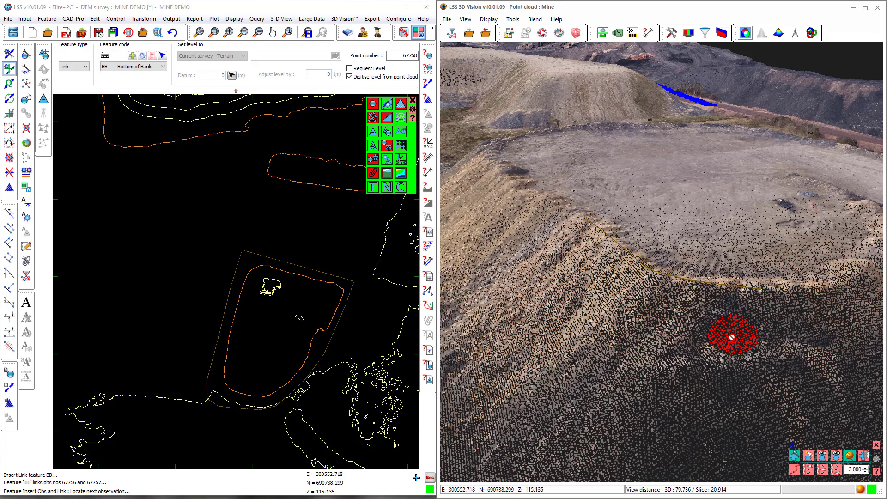
right_click(731, 337)
key(Escape)
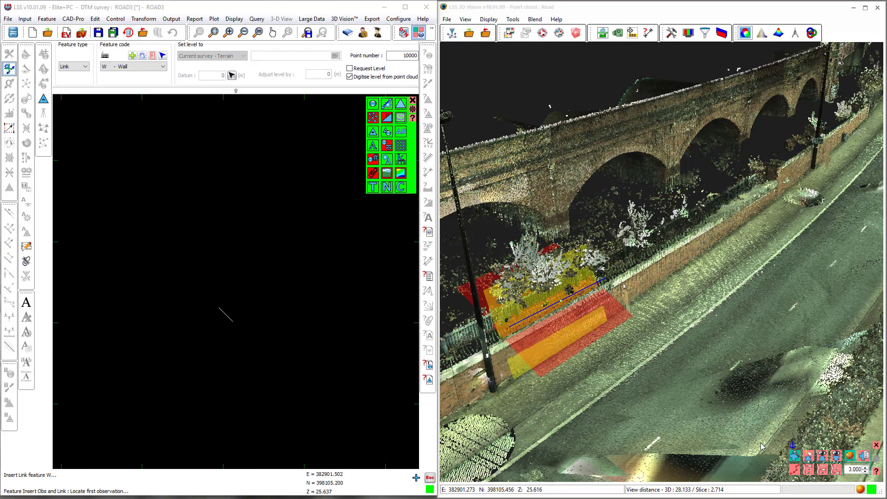
- Set the searchsphere size to 0.500 for edge digitising in the road point cloud
click(794, 455)
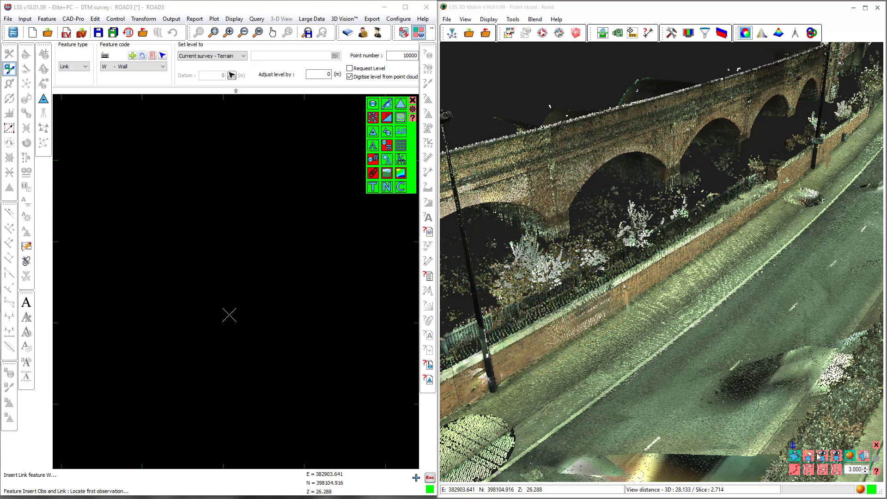
double_click(855, 469)
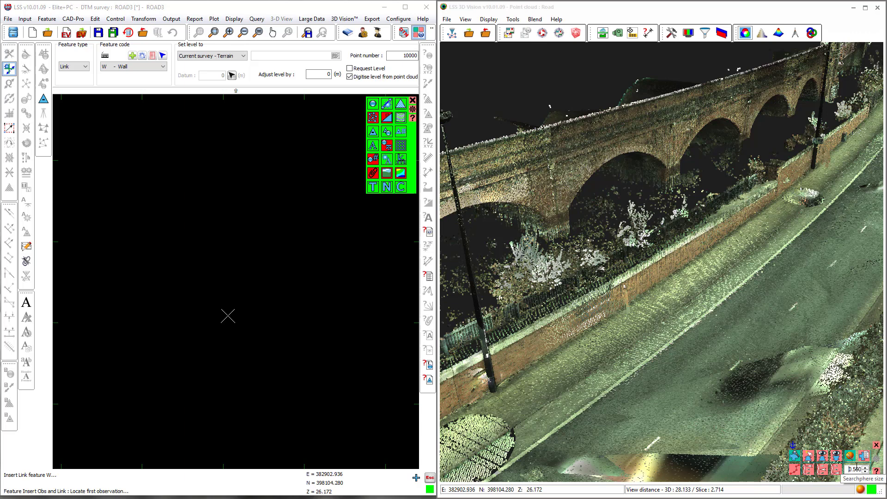
key(Return)
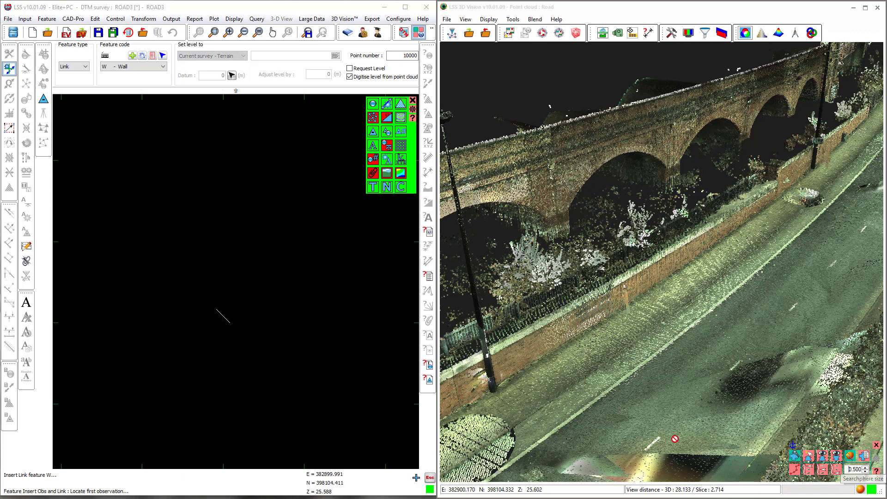
- Digitise a Wall (W) link point by point along the foot of the roadside brick wall, ending where the wall steps up
click(514, 374)
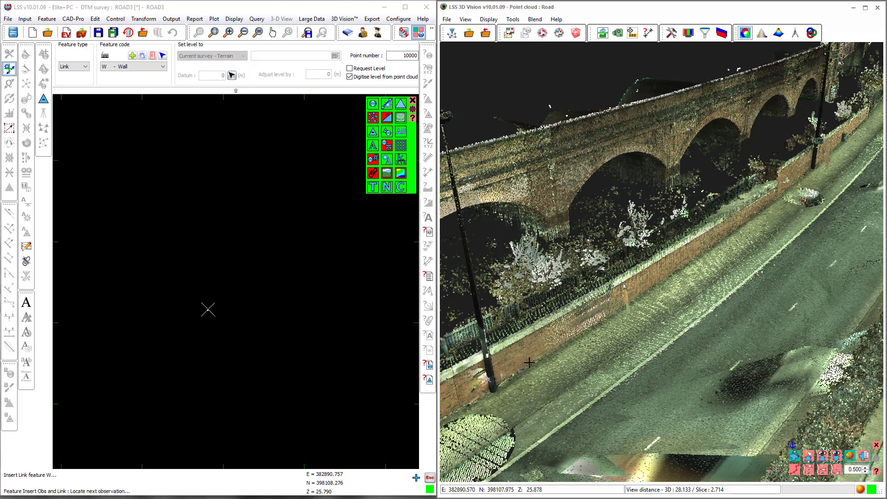
click(551, 350)
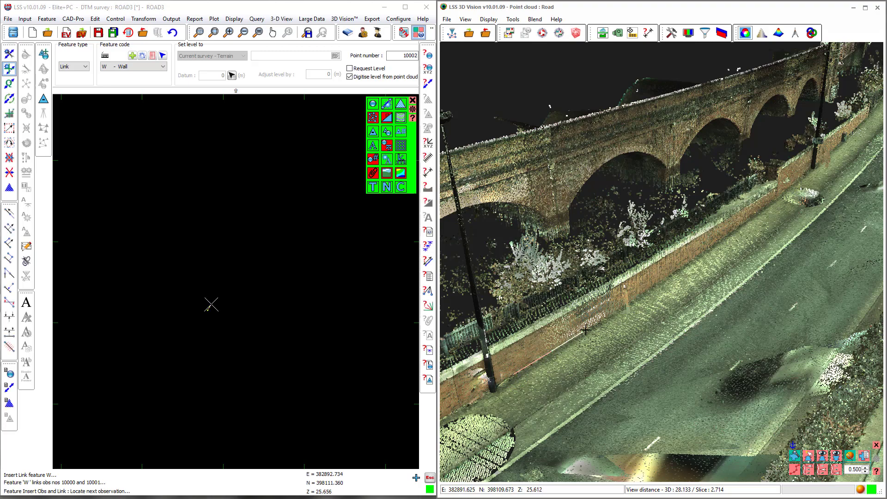
click(646, 287)
scroll(670, 277, up, 5)
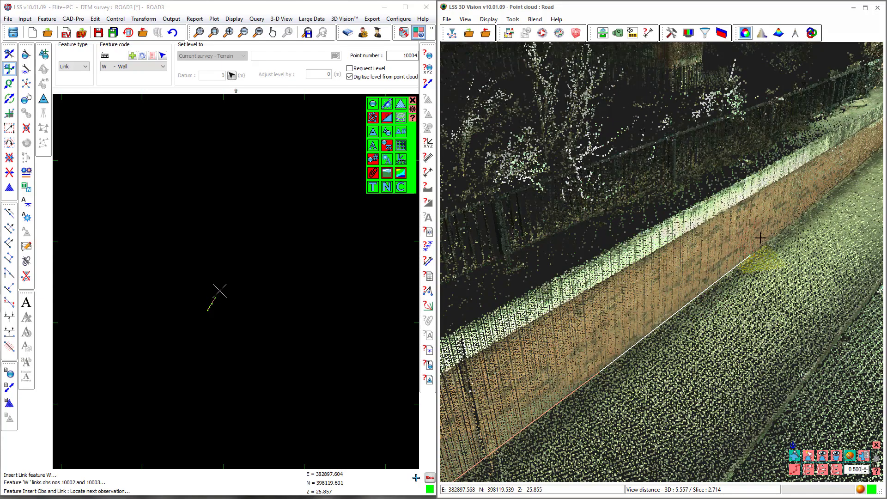
middle_drag(772, 227, 550, 365)
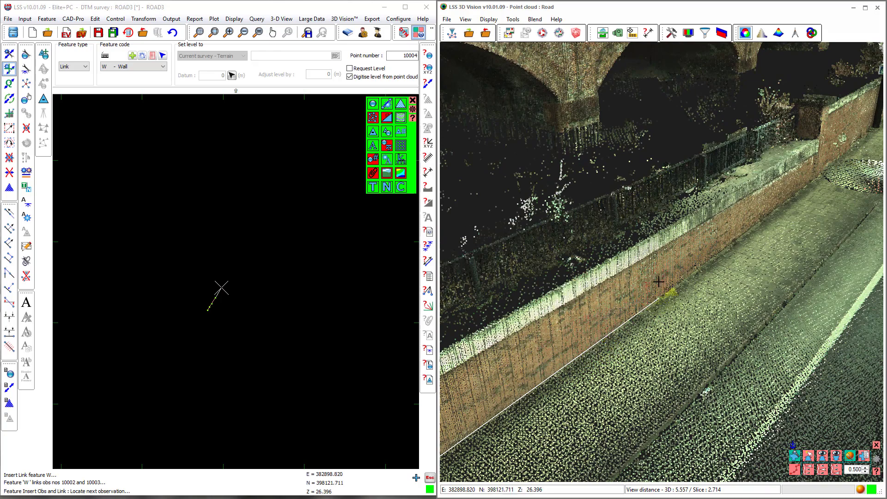
click(659, 283)
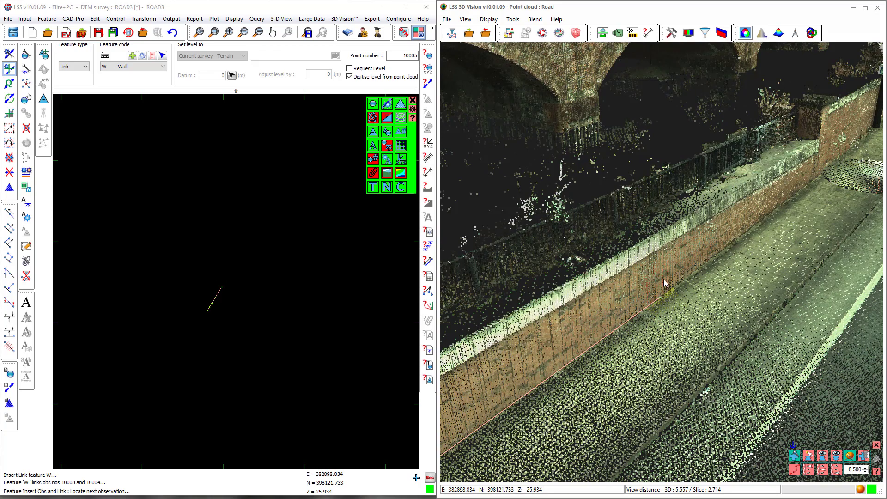
click(775, 200)
middle_drag(776, 199, 613, 371)
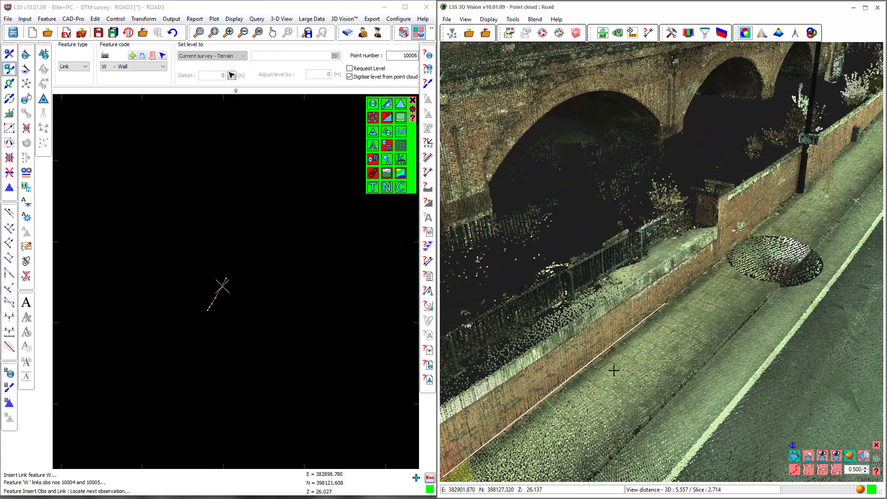
click(709, 260)
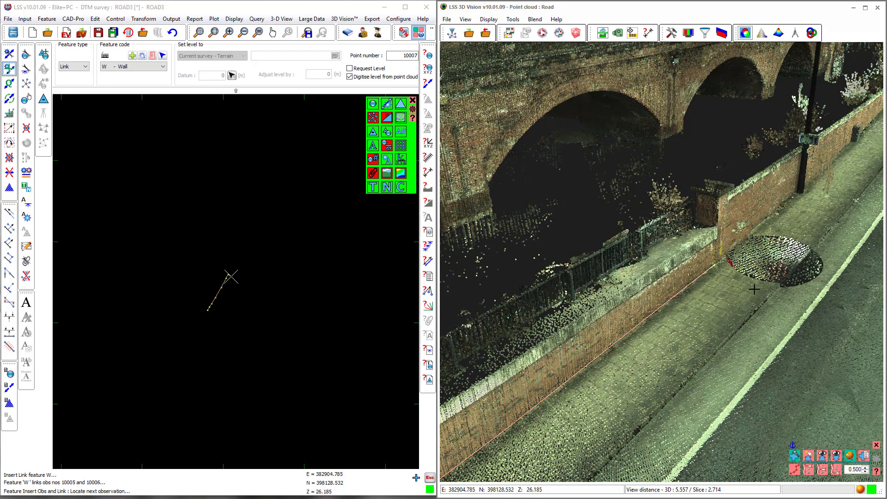
- Turn on edge streaming and apply its options with the Between 2 Points method and the Wall preset
mouse_move(753, 289)
right_down()
mouse_move(764, 293)
mouse_move(725, 310)
mouse_move(542, 356)
mouse_move(638, 263)
right_up()
scroll(741, 215, down, 5)
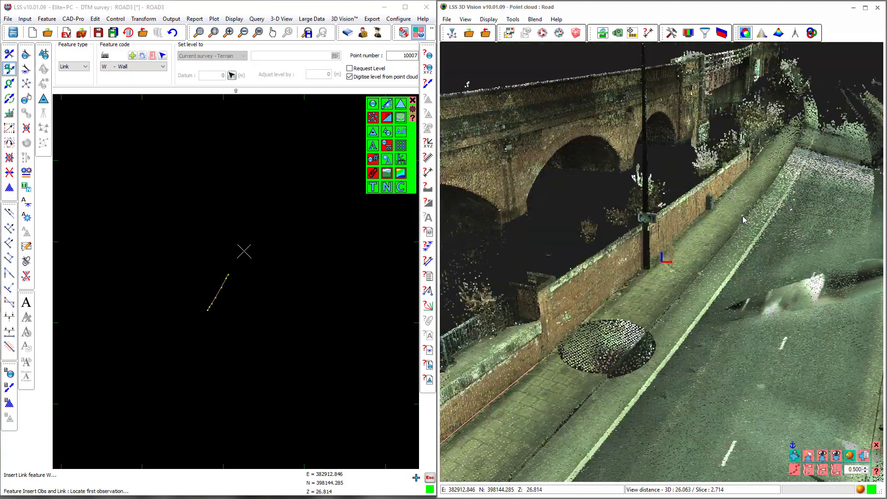
mouse_move(707, 237)
right_down()
mouse_move(639, 251)
mouse_move(696, 248)
mouse_move(672, 284)
right_up()
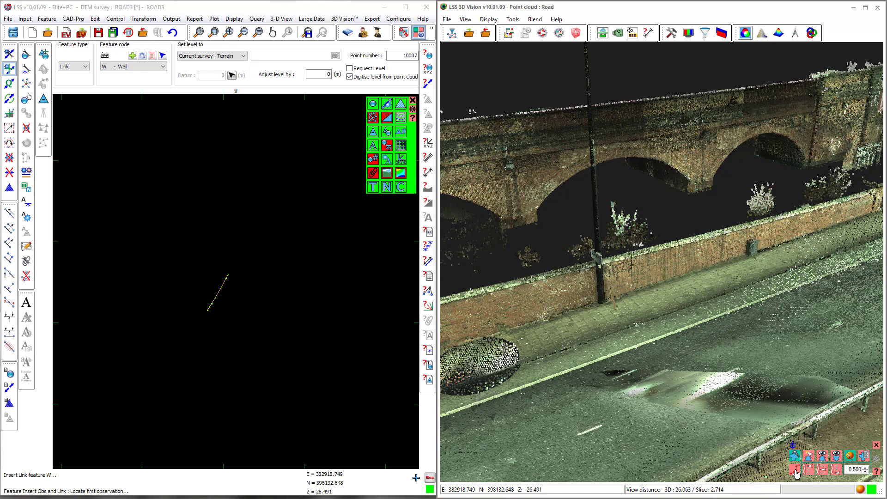
click(795, 469)
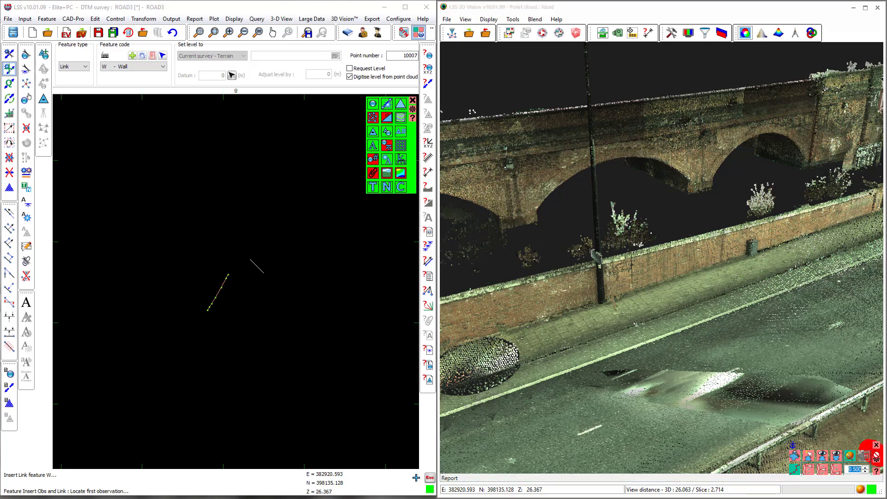
click(877, 459)
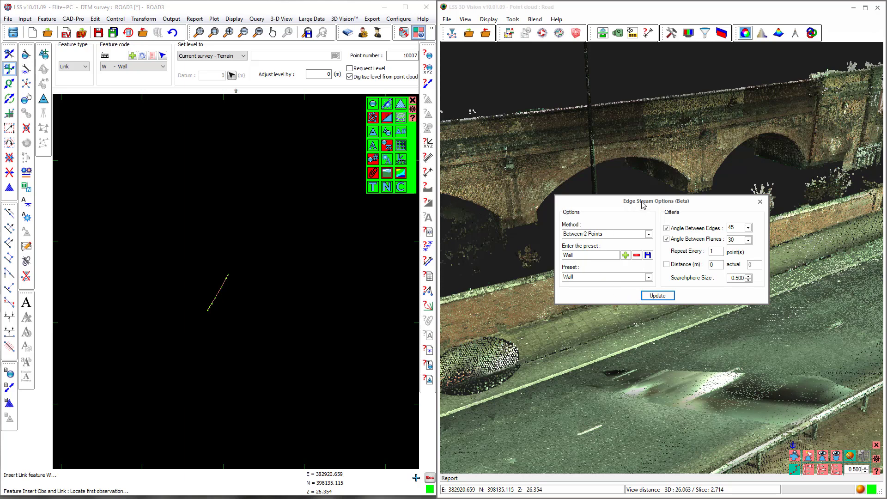
drag(643, 205, 598, 117)
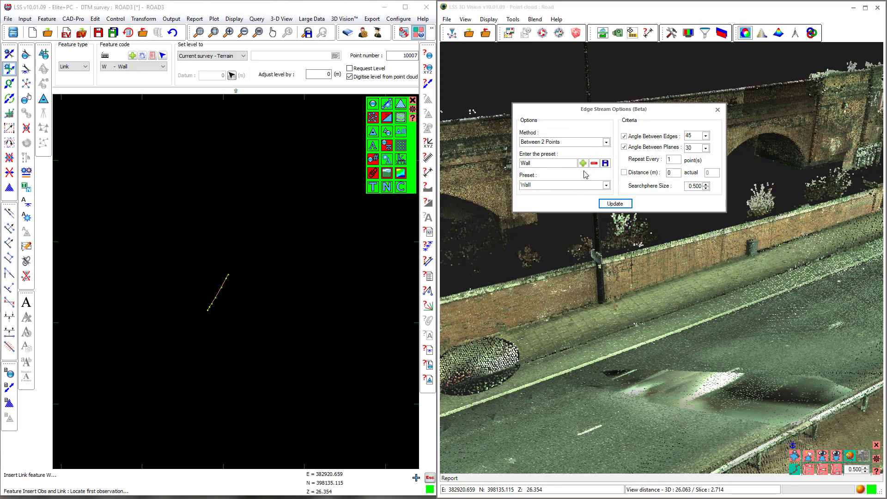
click(606, 186)
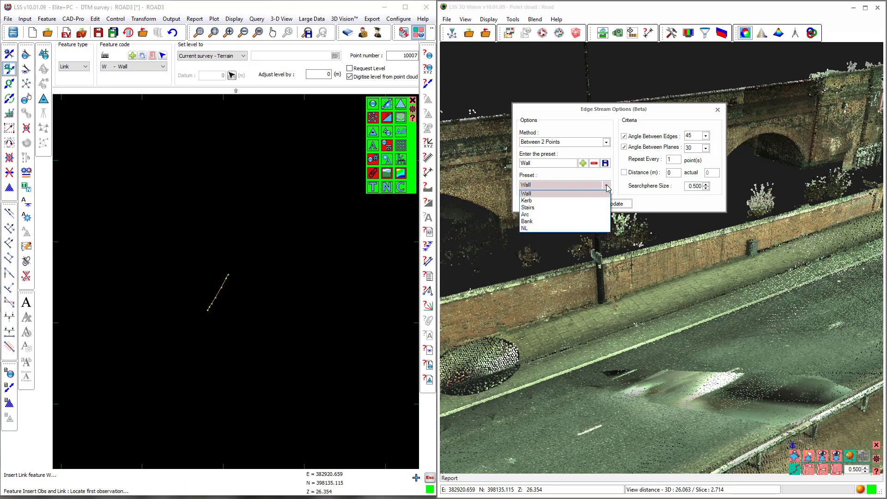
click(607, 187)
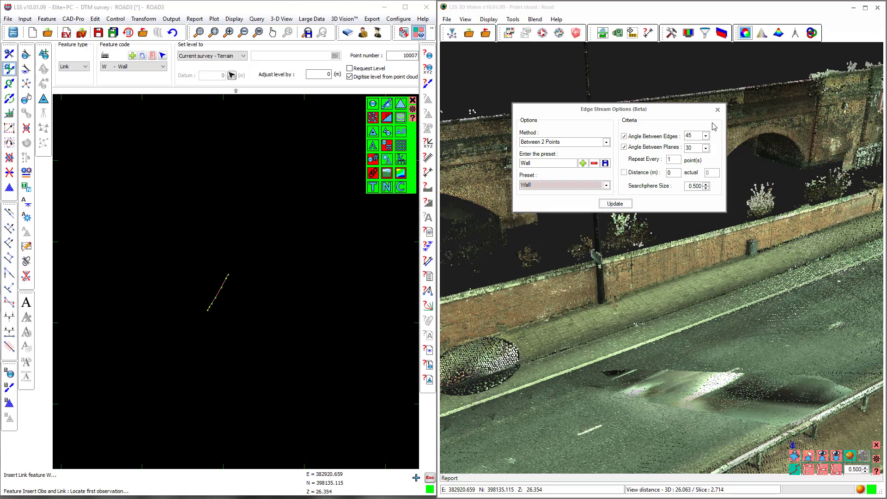
click(614, 204)
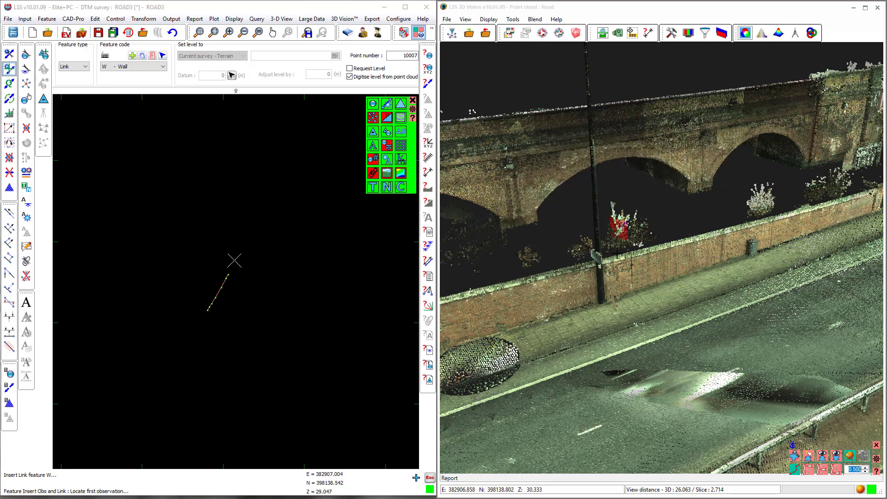
- Stream a Wall (W) link along the foot of the brick wall between the lamp post and the bin
click(648, 286)
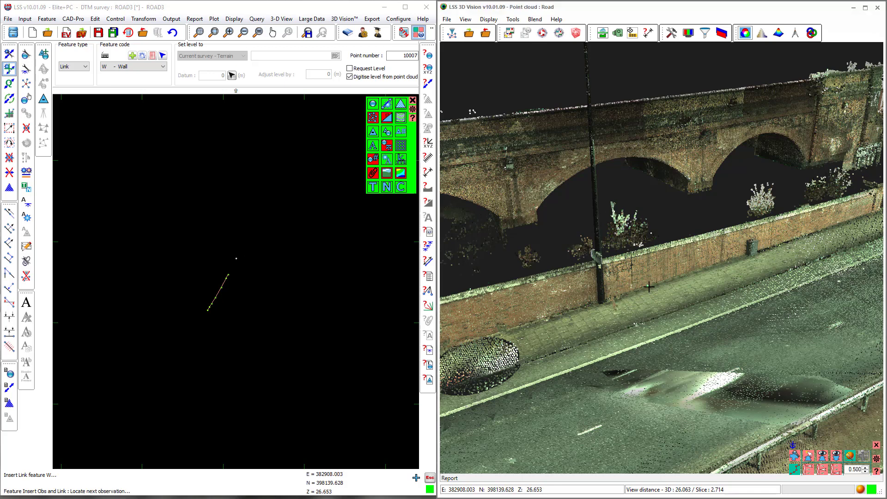
click(733, 259)
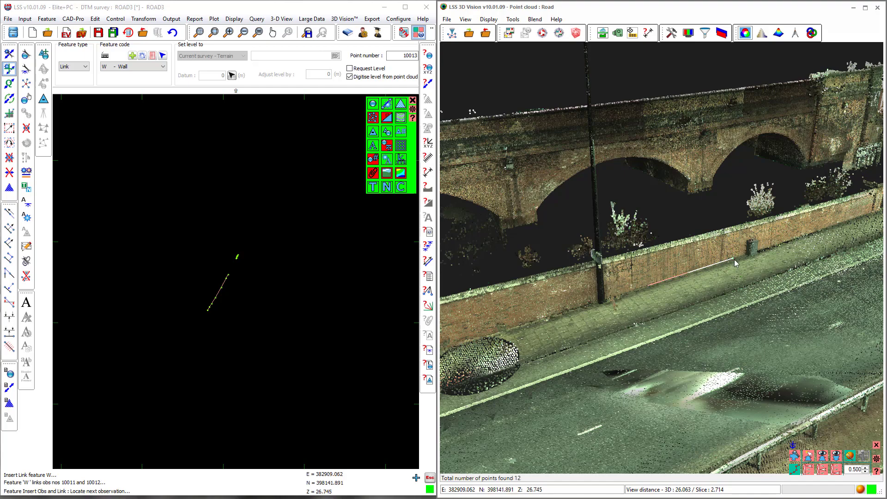
scroll(734, 259, up, 5)
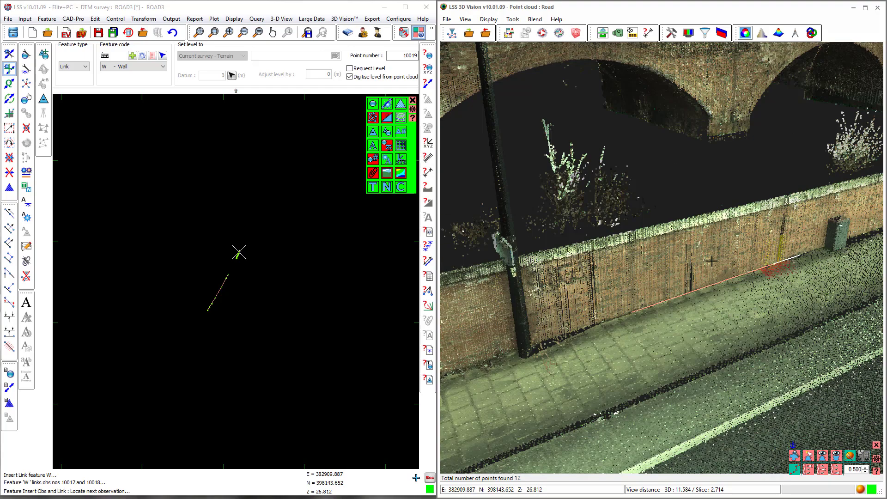
- Try to continue the streamed Wall (W) link along the wall foot from before the bin to the far side of it
drag(730, 299, 577, 257)
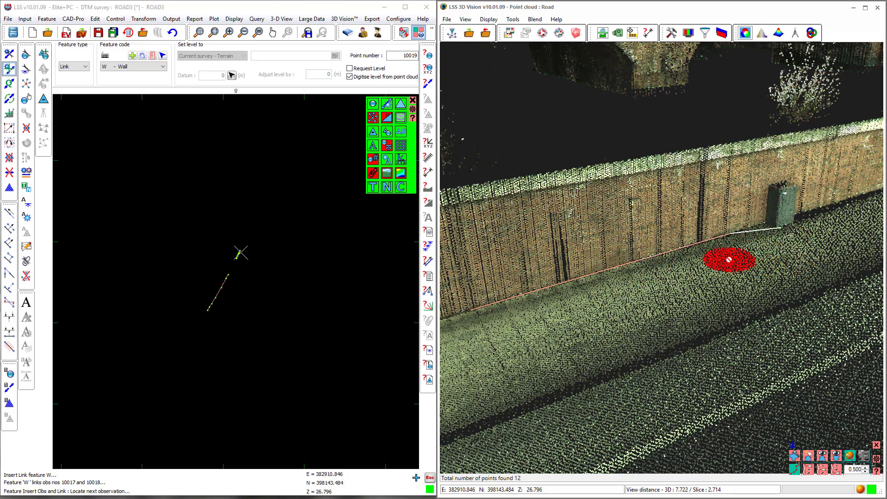
drag(801, 226, 594, 268)
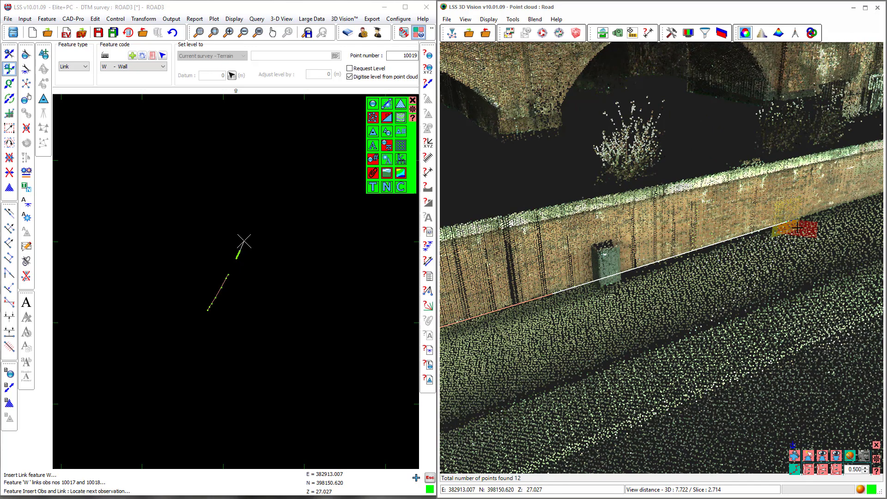
click(797, 227)
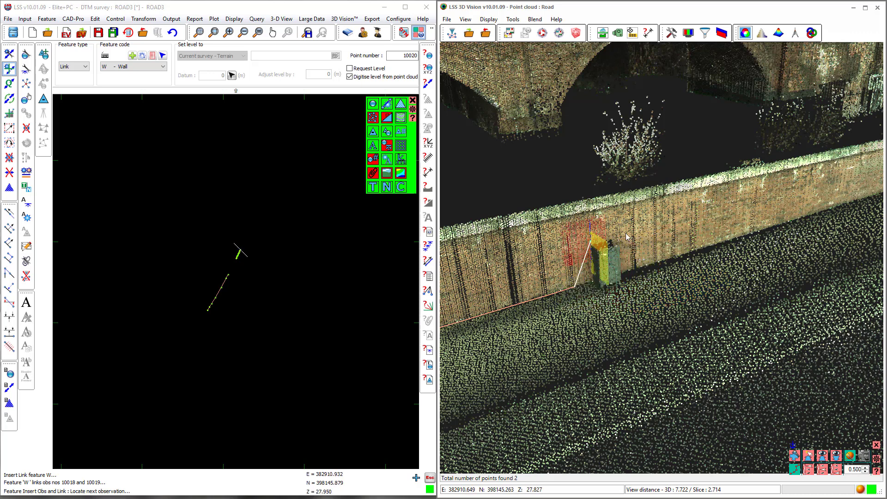
- Check the edge stream options without changes, try again to stream around the bin, and end the wall link there
click(876, 459)
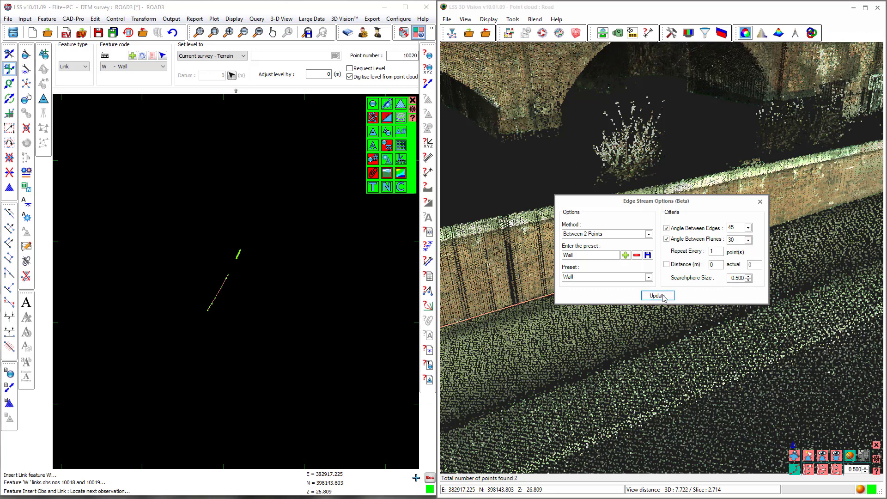
click(760, 202)
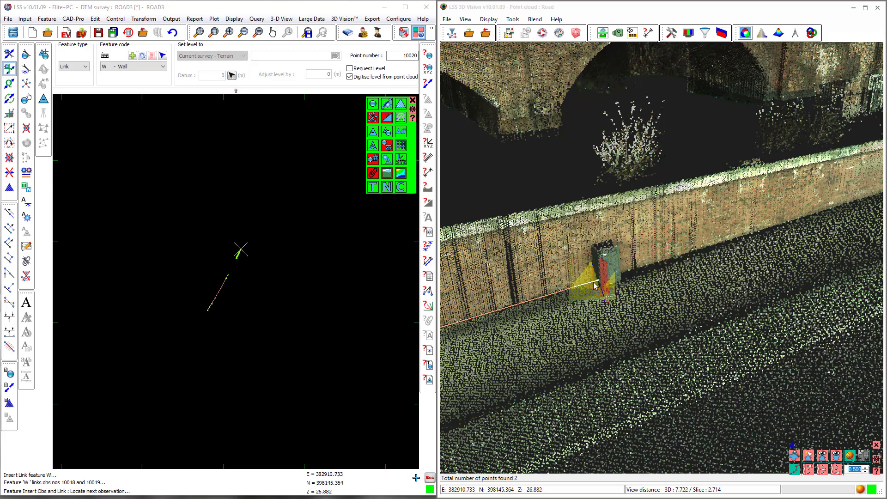
click(590, 282)
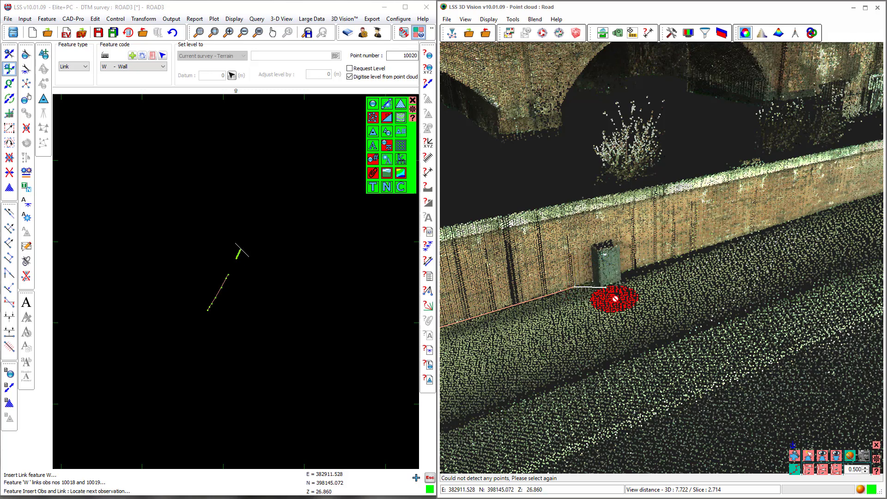
key(Escape)
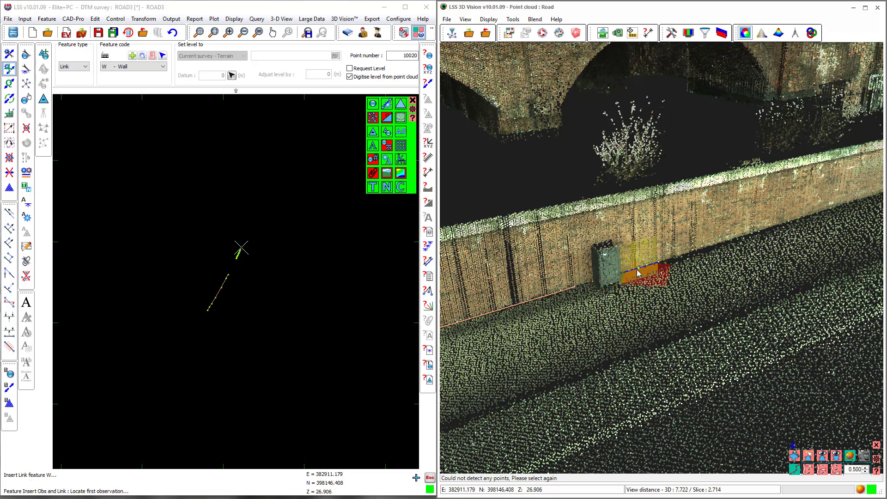
- Stream a new Wall (W) link along the wall foot from just past the bin to the brick pillar
click(637, 273)
middle_drag(638, 273, 744, 260)
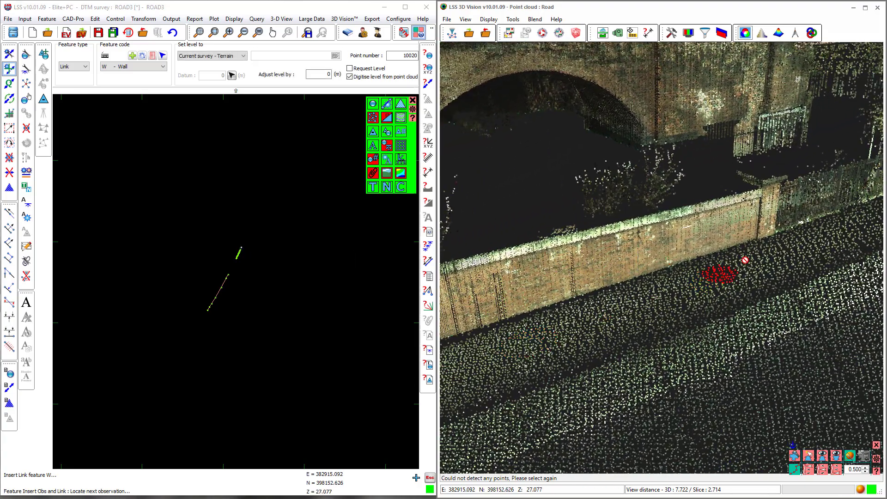
click(784, 240)
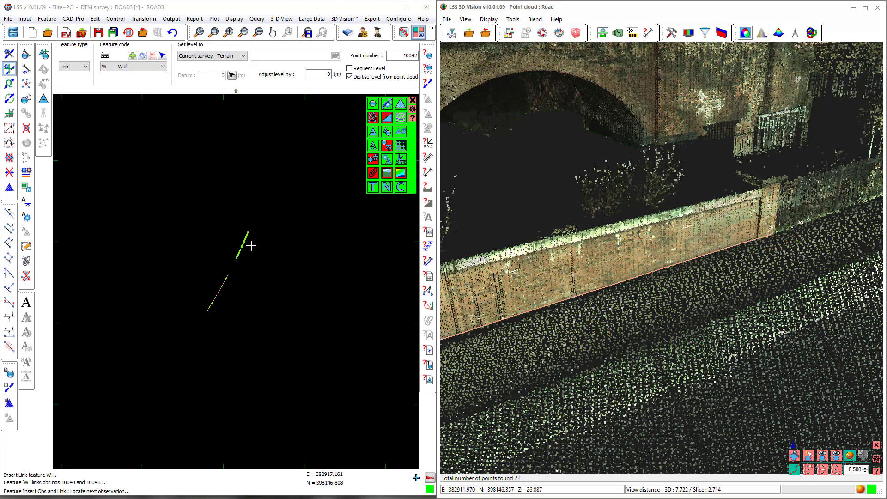
- Query the Obs to Obs distance between two neighbouring observations on the newly streamed wall link in the plan
scroll(239, 242, up, 5)
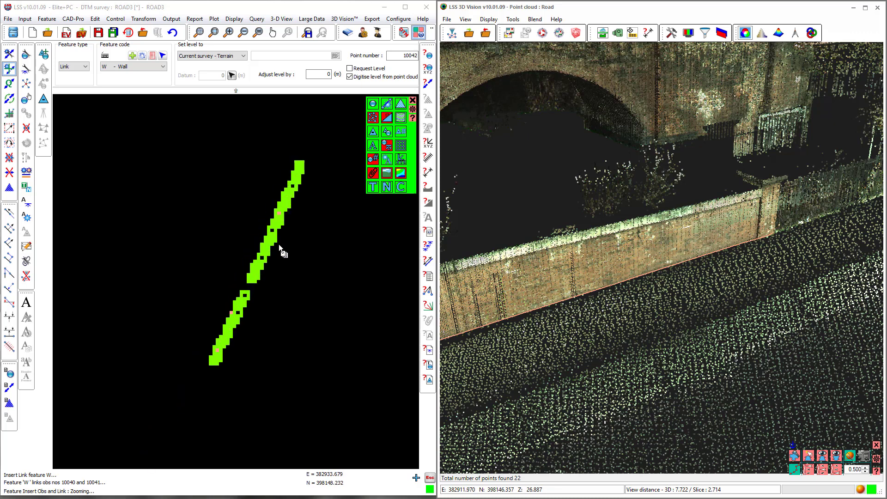
scroll(302, 248, down, 6)
scroll(270, 285, up, 2)
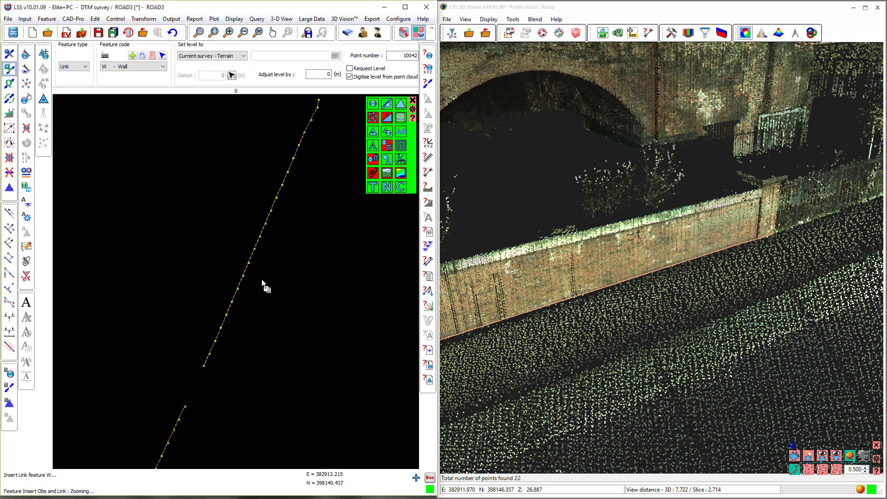
click(429, 173)
click(205, 303)
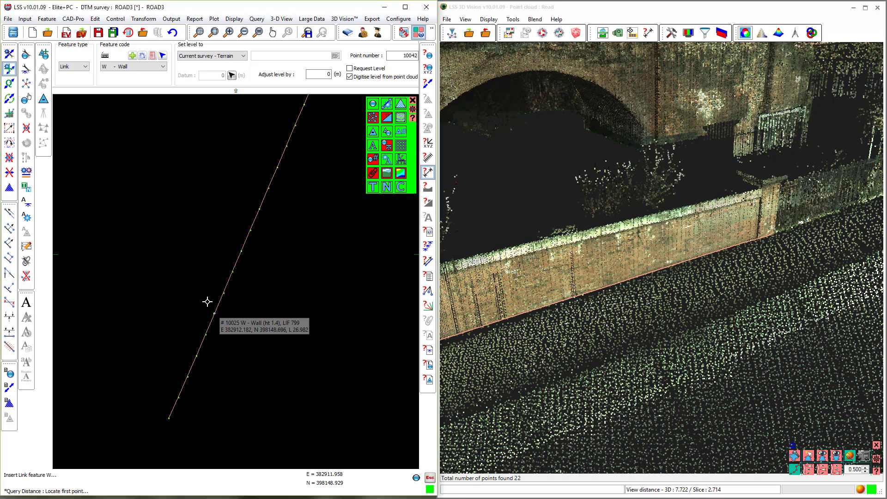
click(232, 272)
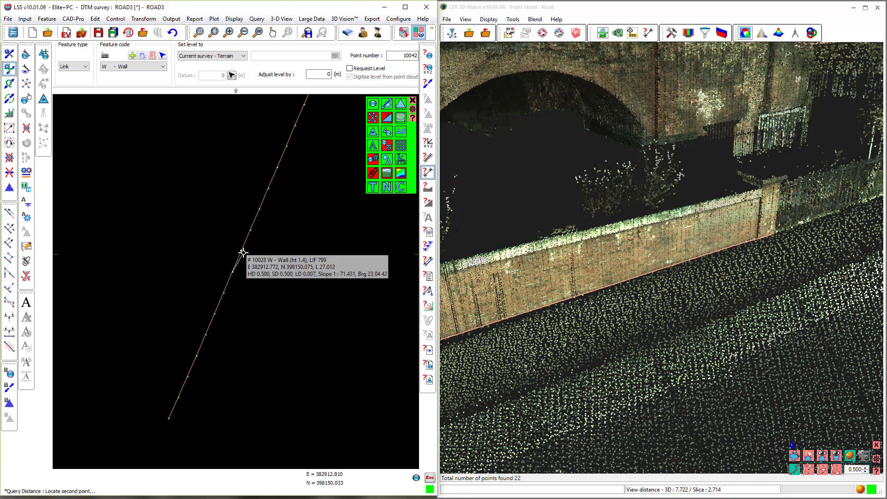
click(243, 252)
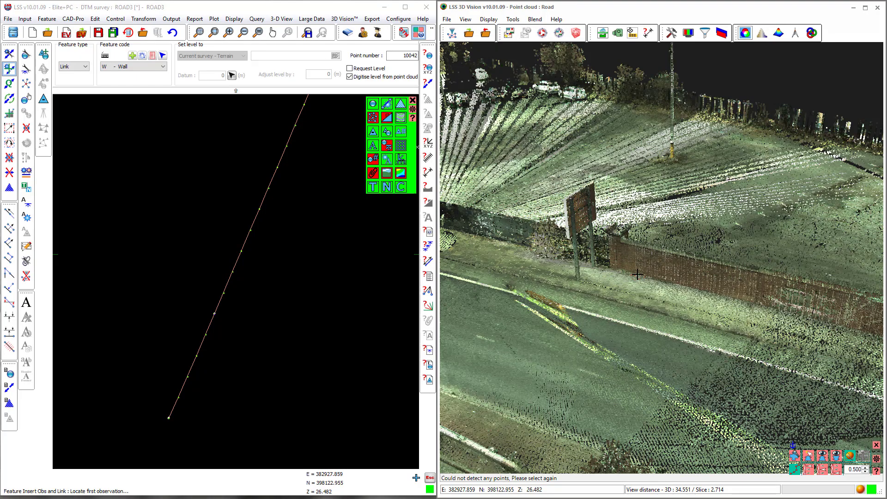
- Stream a Wall (W) link along the foot of the brown wall beside the road sign and end the link
click(636, 275)
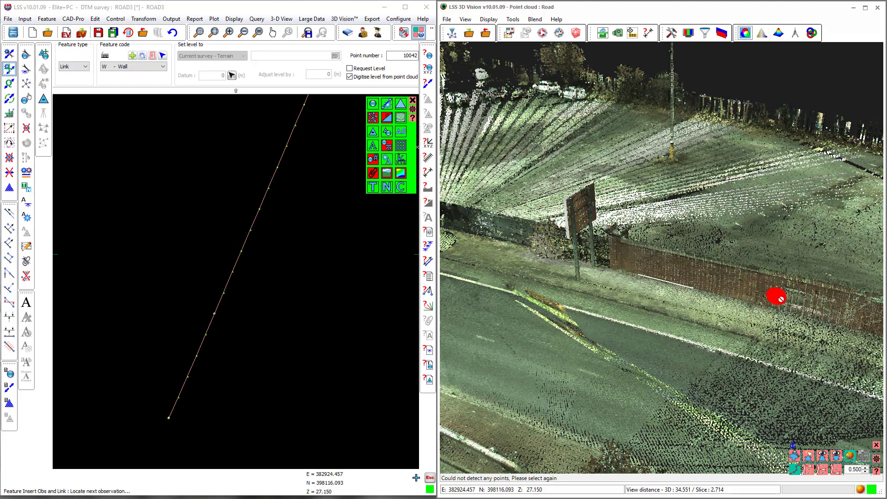
click(854, 327)
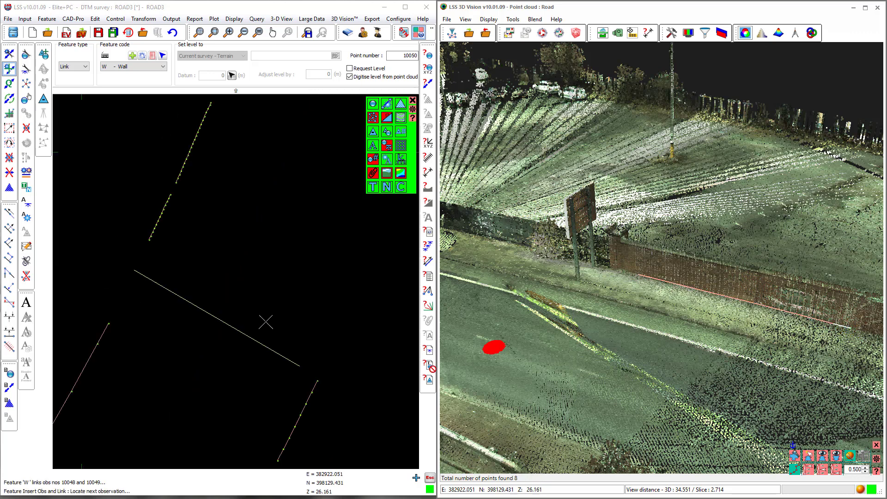
middle_drag(363, 396, 405, 255)
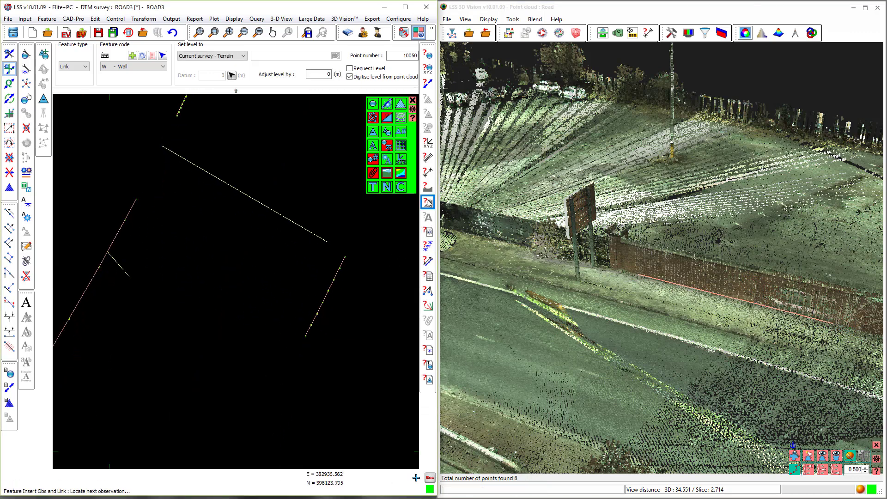
key(Escape)
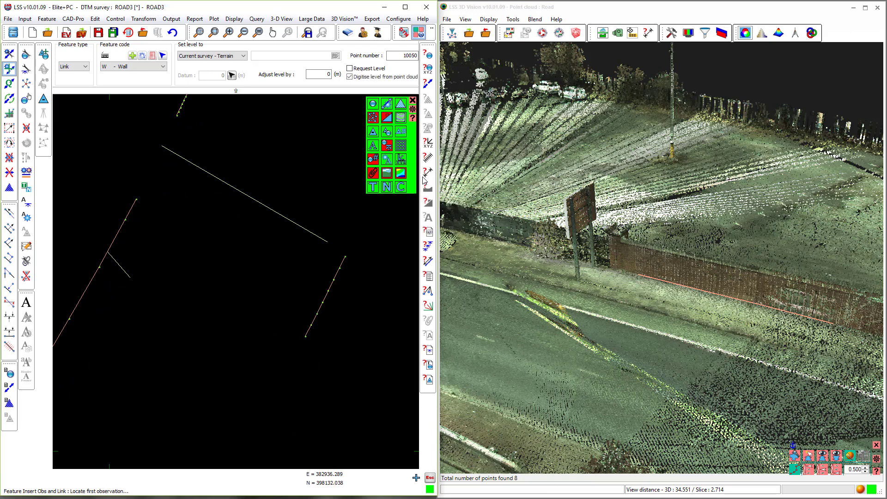
- Query the Obs to Obs distance between the first two observations of the wall link streamed beside the road sign
click(428, 173)
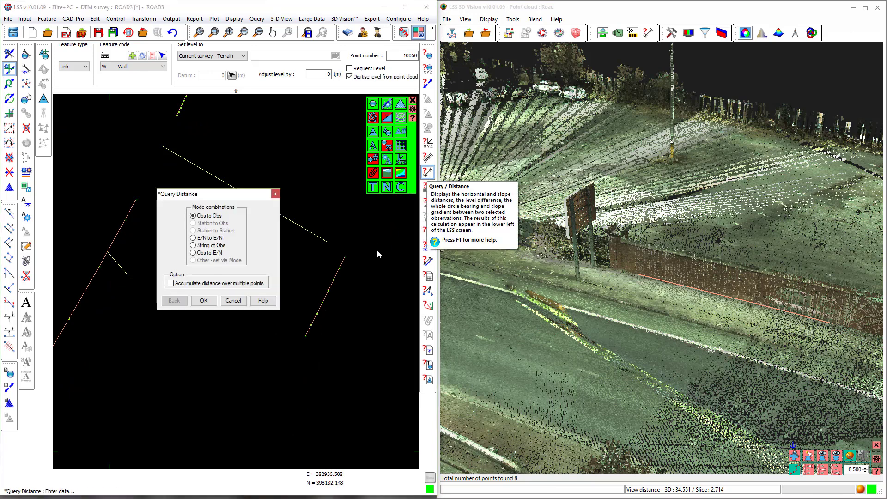
click(223, 301)
click(343, 254)
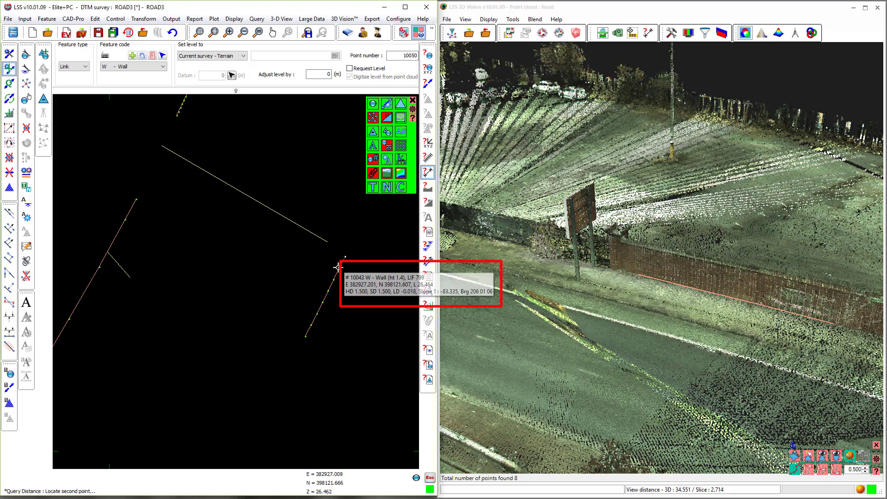
click(338, 267)
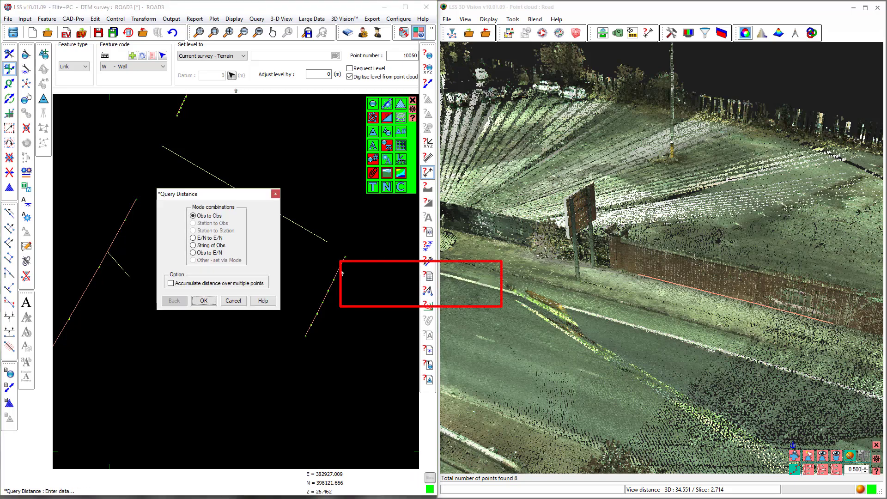
key(Escape)
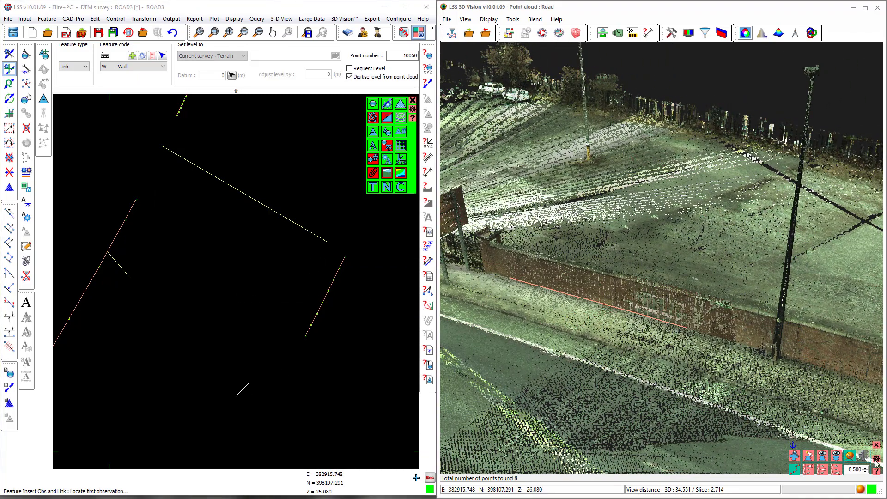
- Enable the Distance criterion at 2 m in the edge stream options and apply it with the Wall preset
click(876, 458)
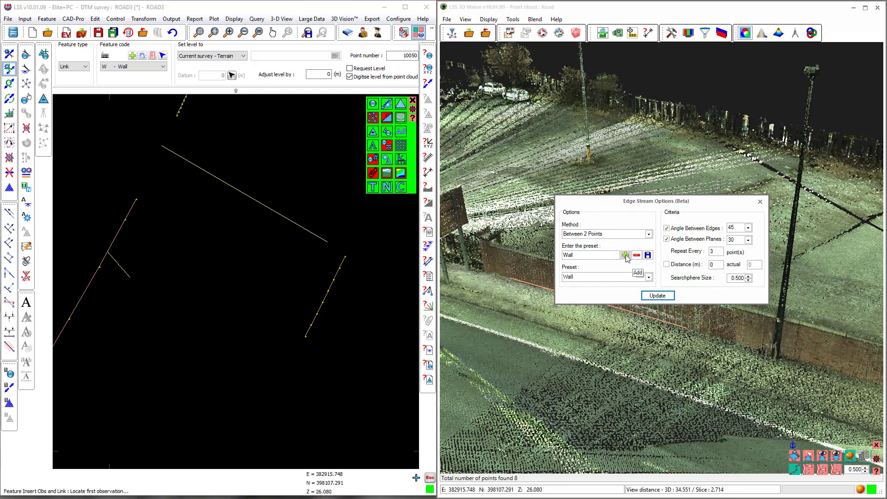
click(667, 264)
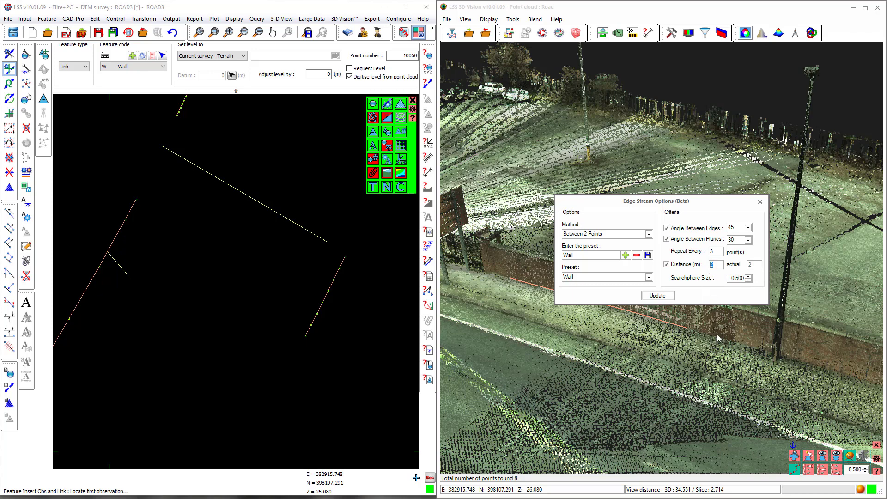
click(657, 296)
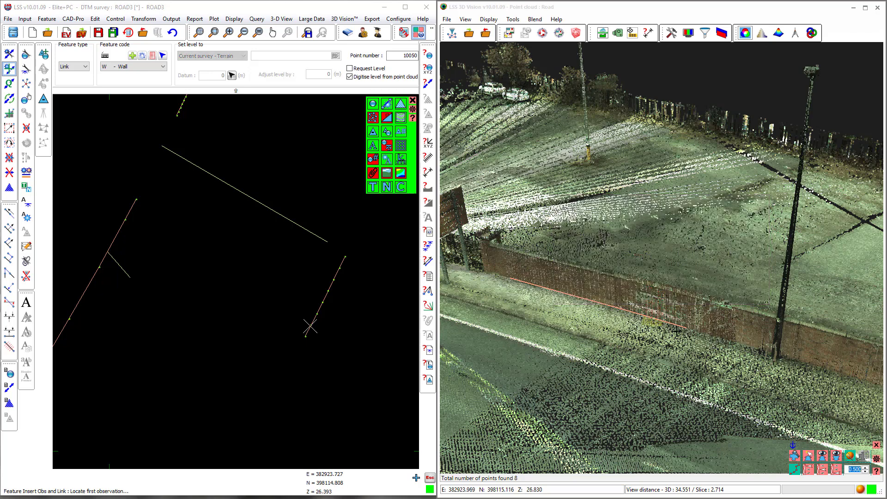
- Stream a short Wall (W) link along the brown wall's foot towards the lamp post and end the link
click(715, 334)
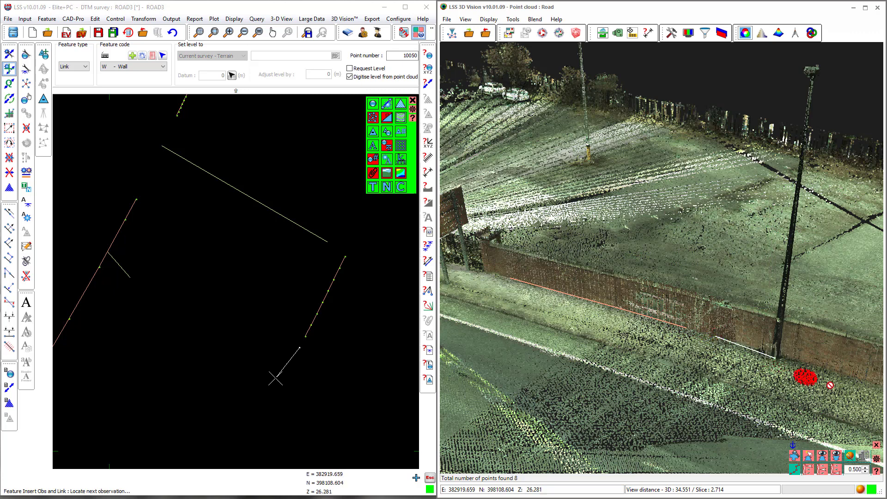
click(746, 347)
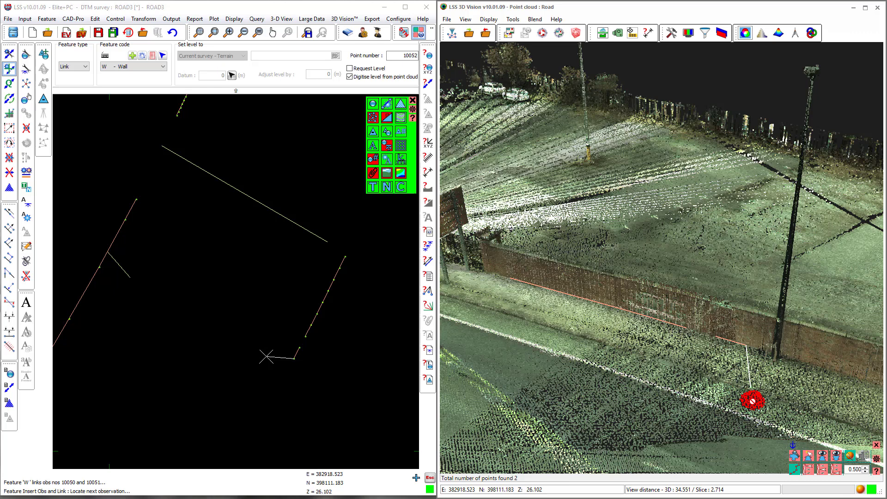
key(Escape)
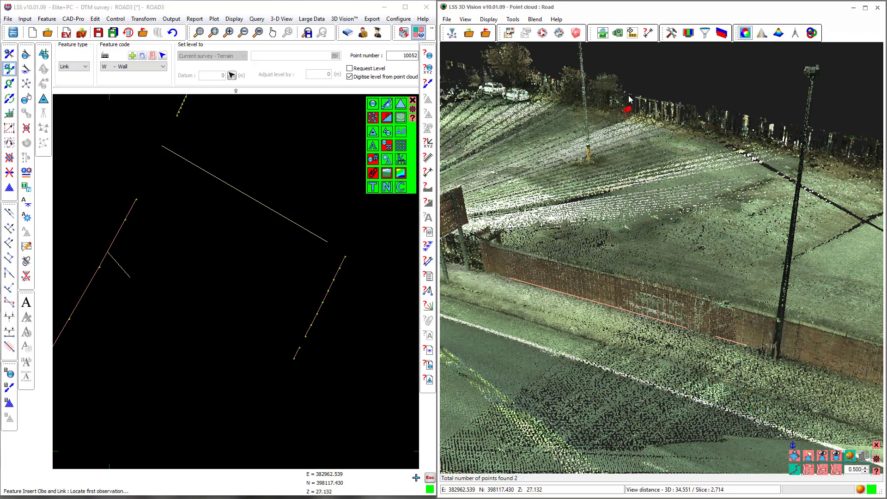
- Change the edge streaming method to One Point and Direction and apply the options
click(876, 459)
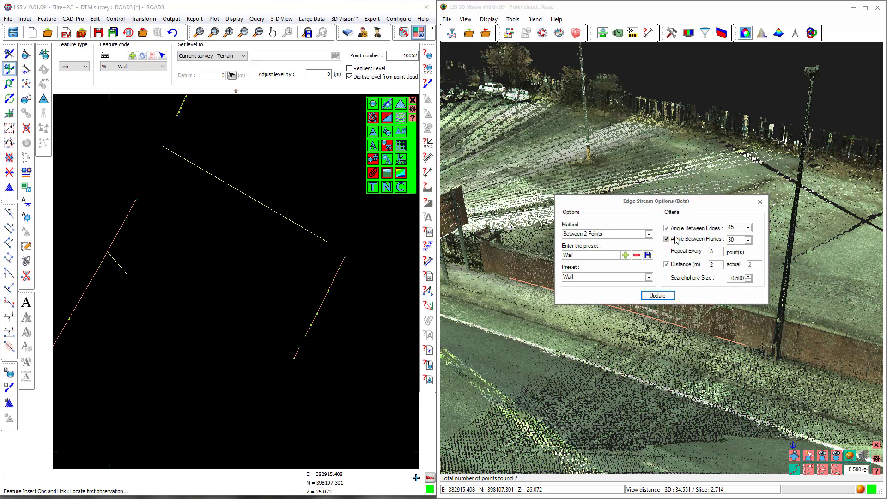
click(649, 234)
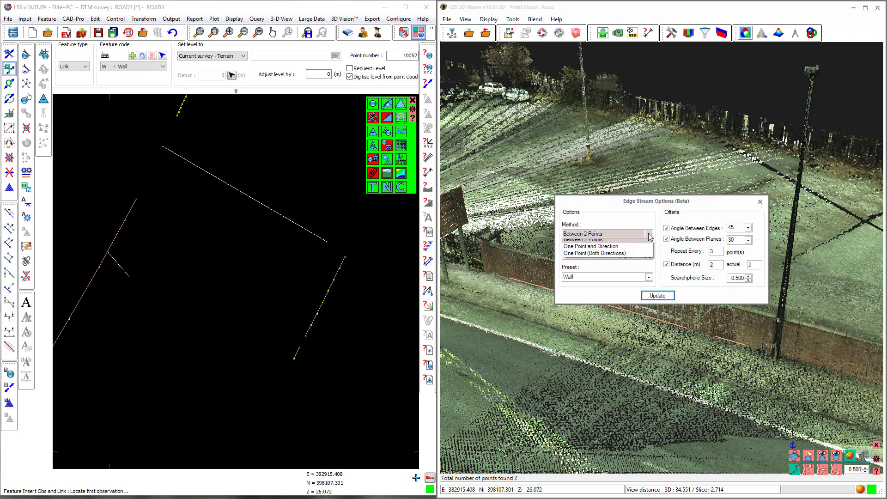
click(604, 250)
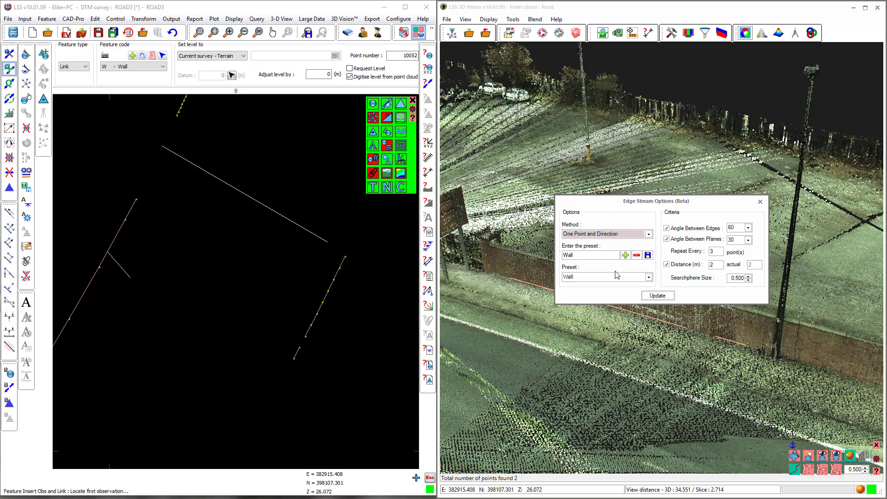
click(657, 296)
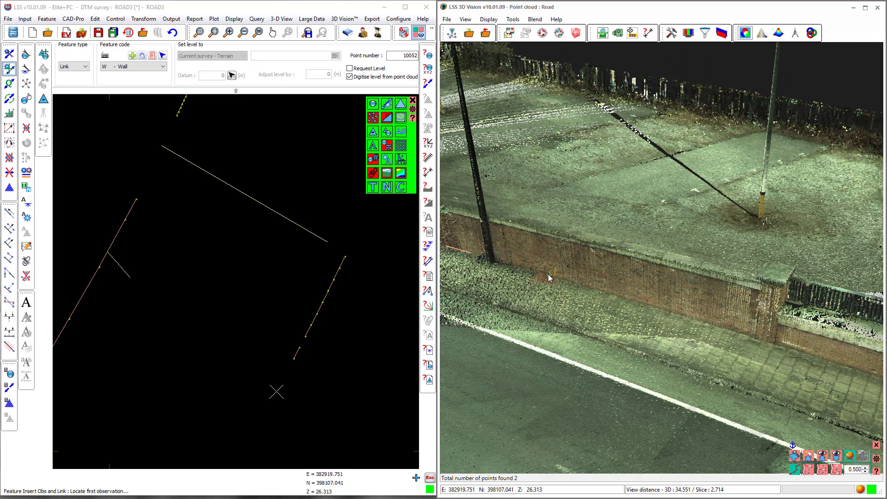
- Stream a Wall (W) link from one point and a direction along the wall foot beyond the lamp post, extending it once
click(548, 274)
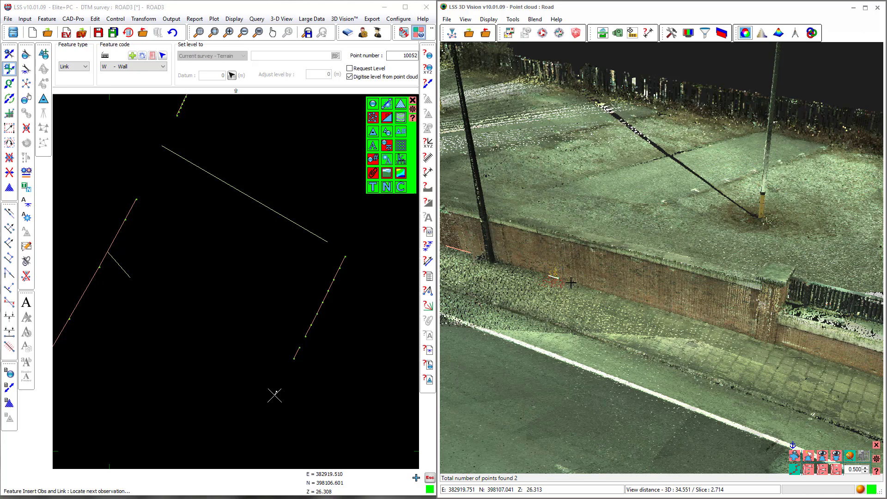
click(597, 288)
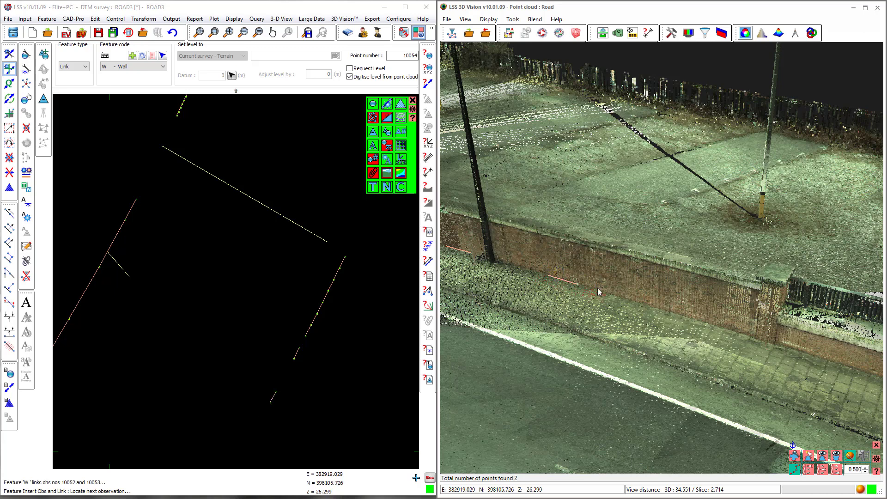
click(624, 299)
- Disable the Distance criterion in the edge stream options and apply the update, keeping the One Point and Direction method
click(876, 459)
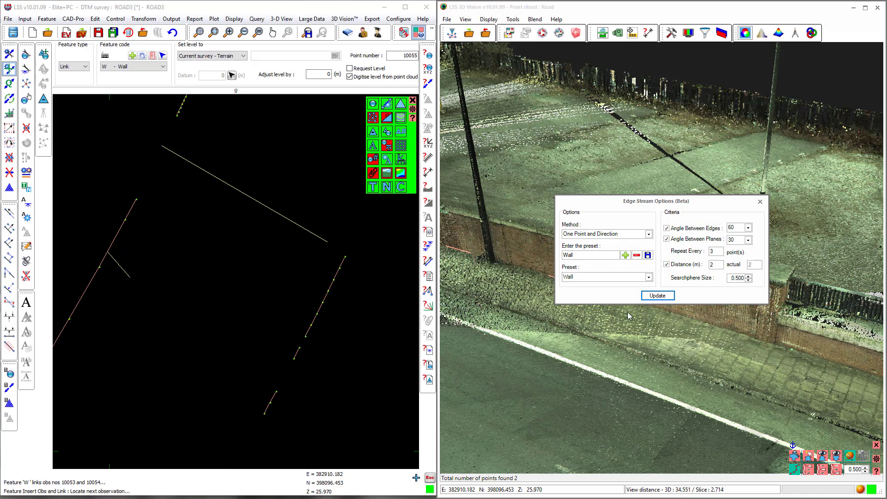
click(666, 265)
click(657, 296)
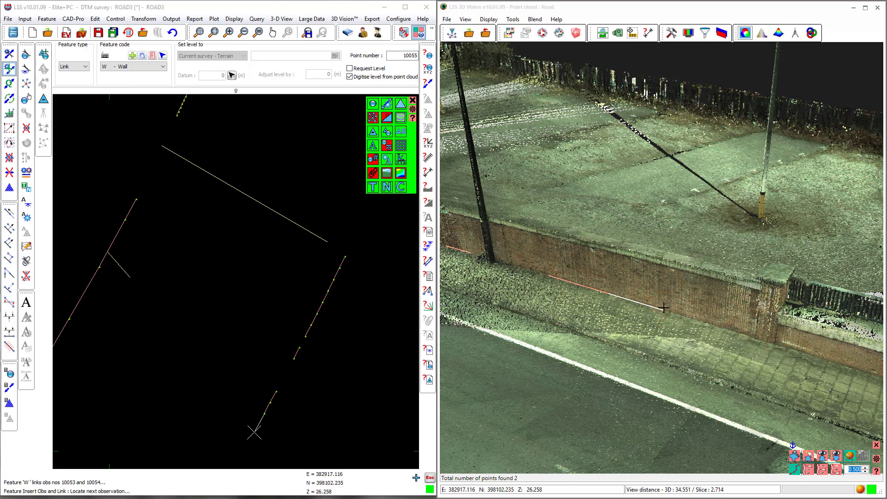
- Stream the Wall (W) link onward along the brick wall's foot to the next lamp post and end the link
click(663, 307)
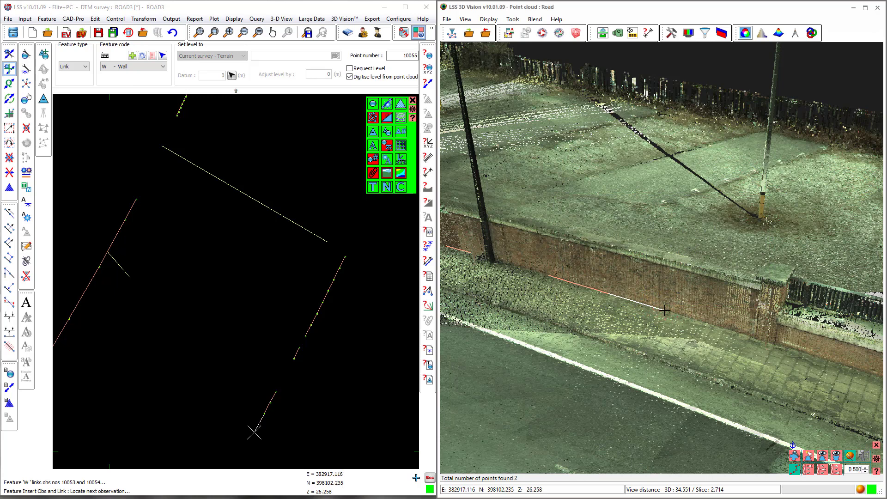
click(669, 327)
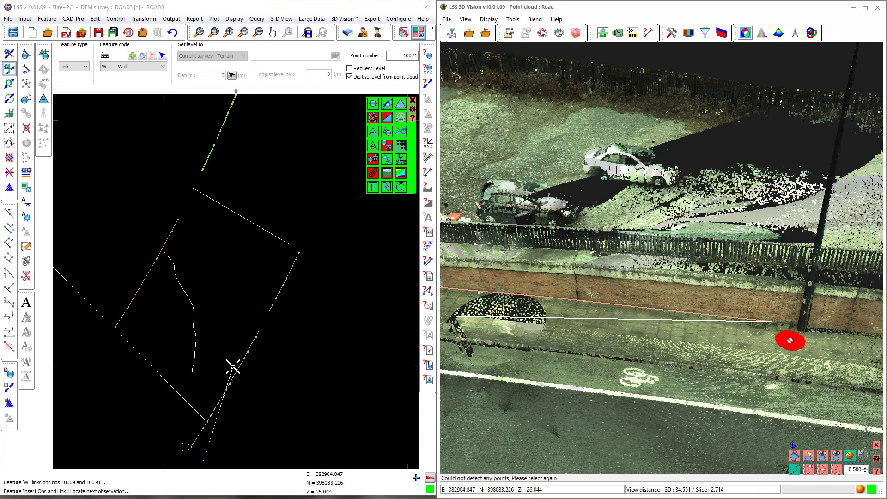
key(Escape)
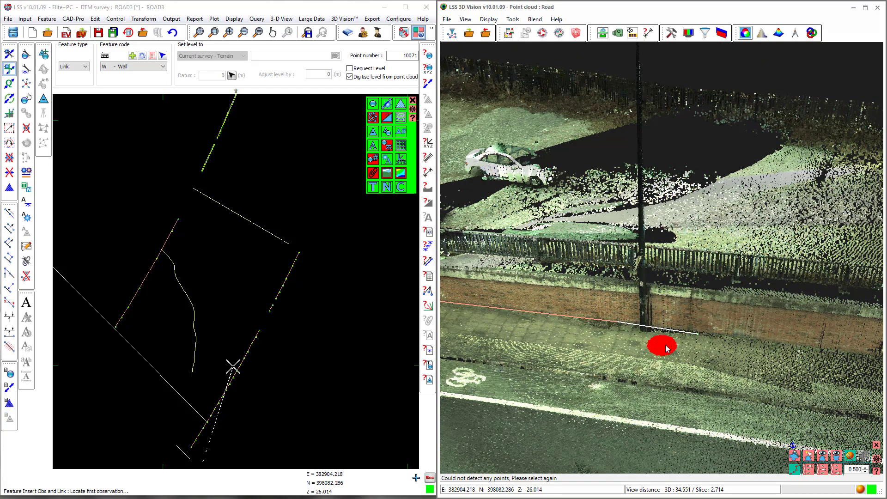
- Change the streaming method to One Point (Both Directions) and pick a point on the wall foot beyond the lamp post
click(665, 326)
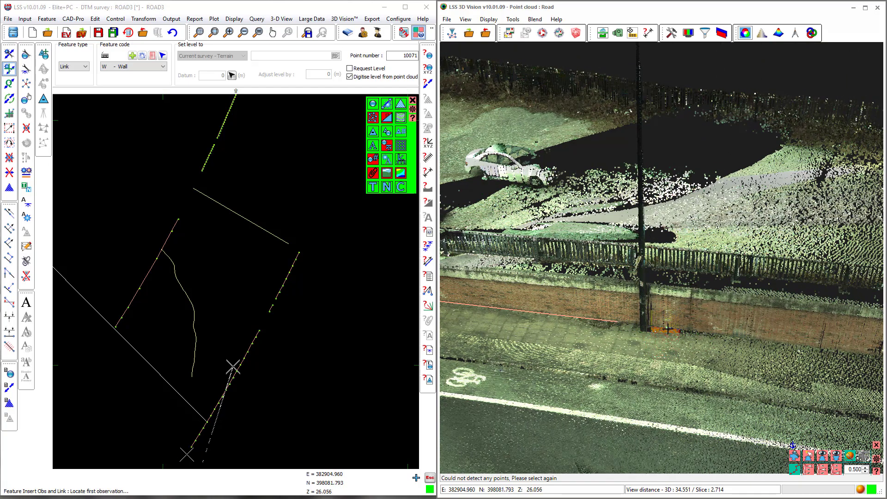
click(876, 458)
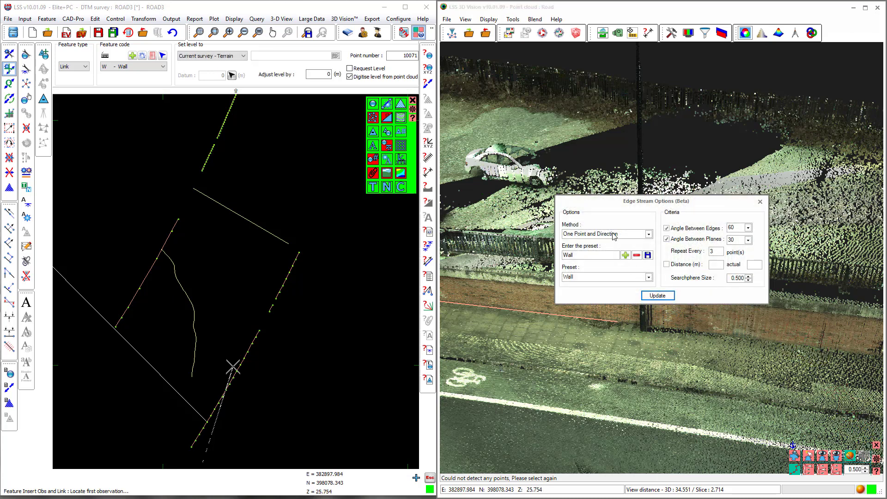
click(614, 235)
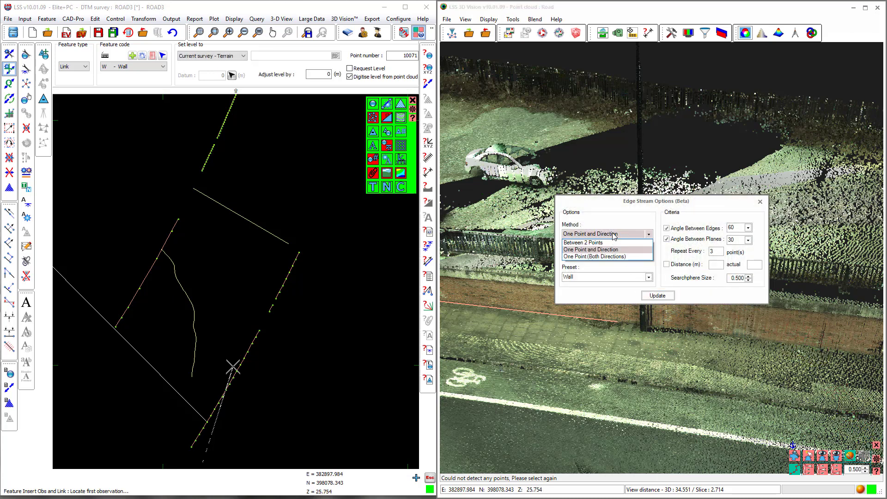
click(602, 257)
click(651, 296)
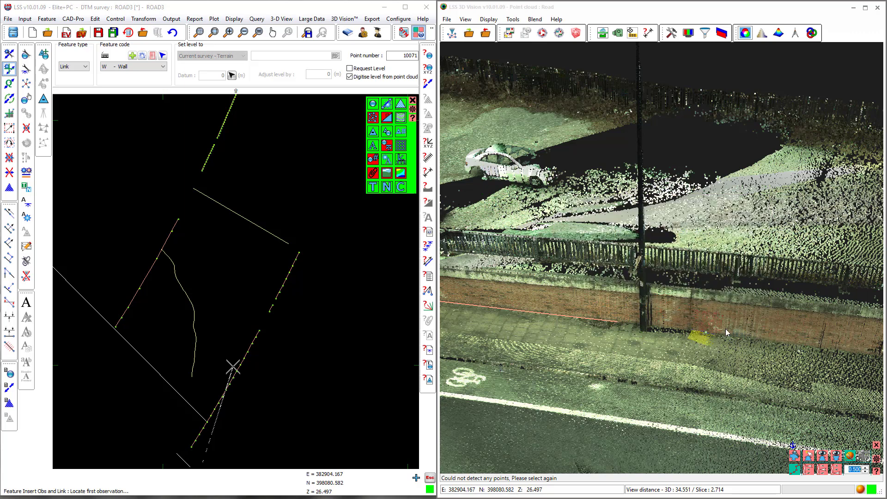
click(804, 343)
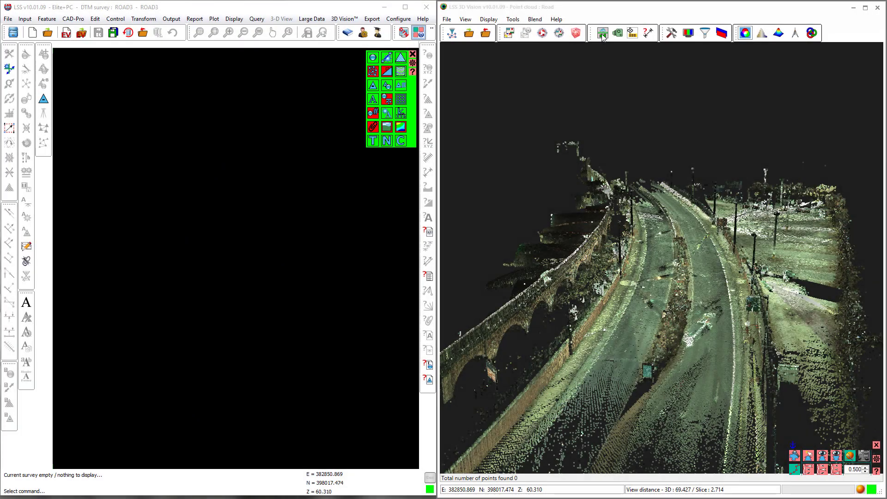
- Switch the viewports to 3D & Slice and examine the road's cross-section from one wall to the other
click(603, 33)
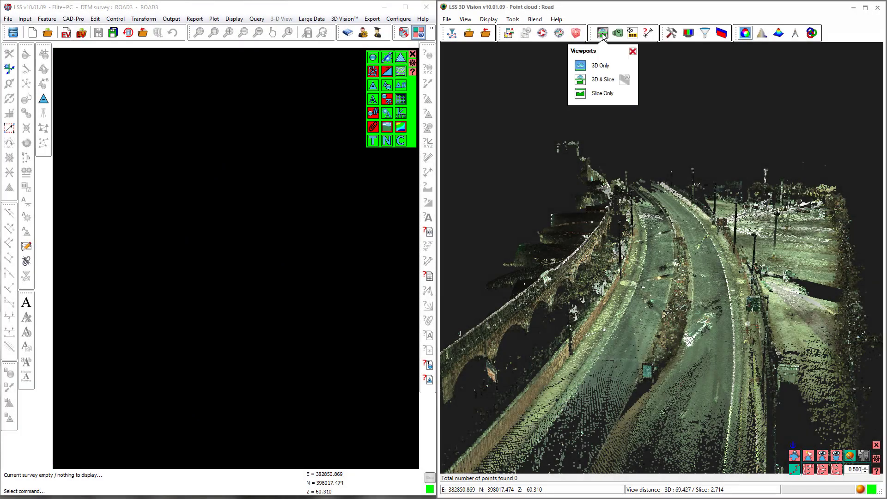
click(582, 82)
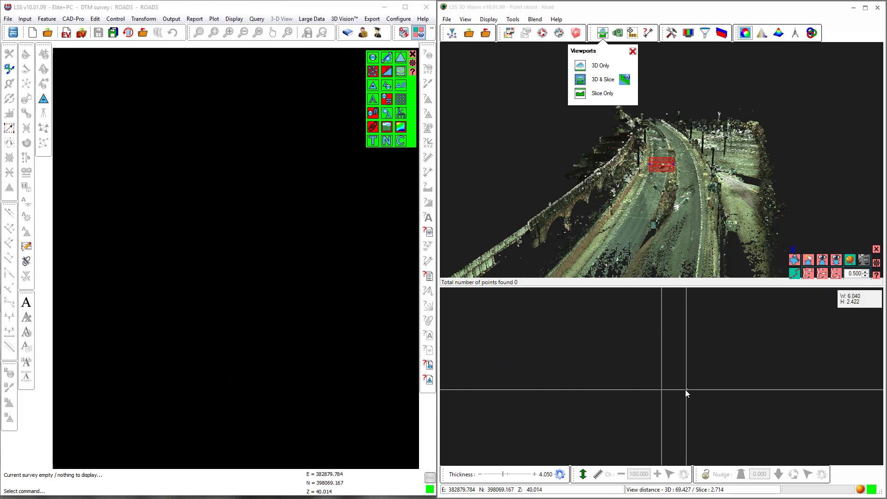
scroll(668, 385, down, 10)
scroll(674, 386, up, 3)
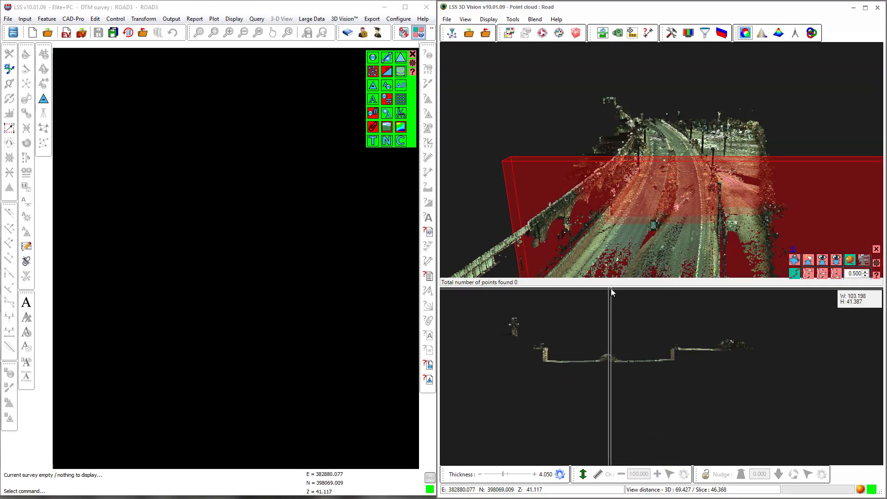
scroll(532, 365, up, 5)
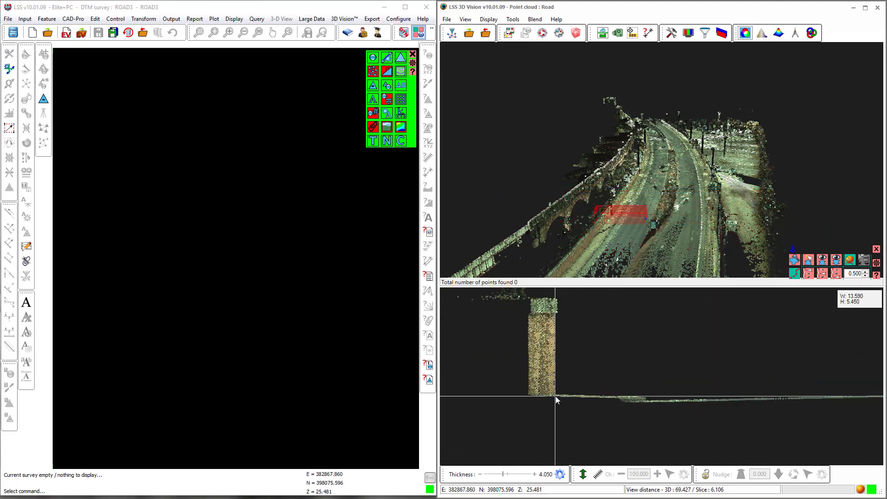
middle_drag(757, 397, 522, 398)
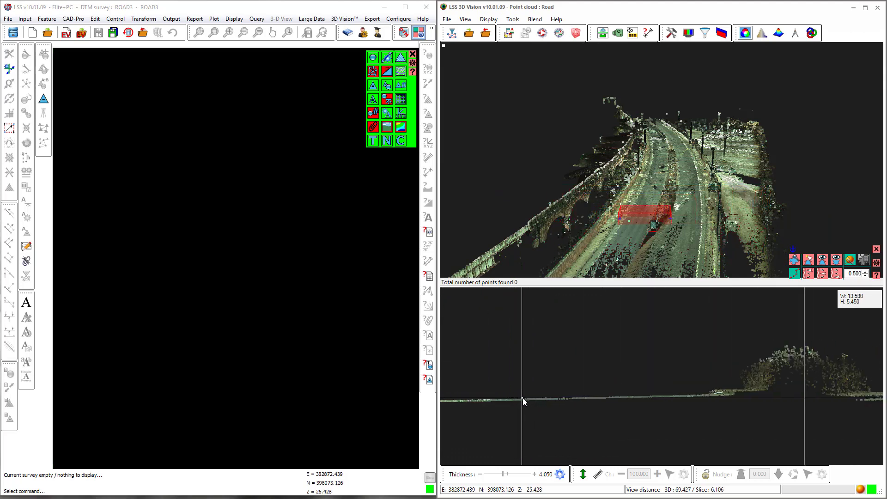
middle_drag(768, 396, 658, 389)
middle_drag(723, 389, 673, 388)
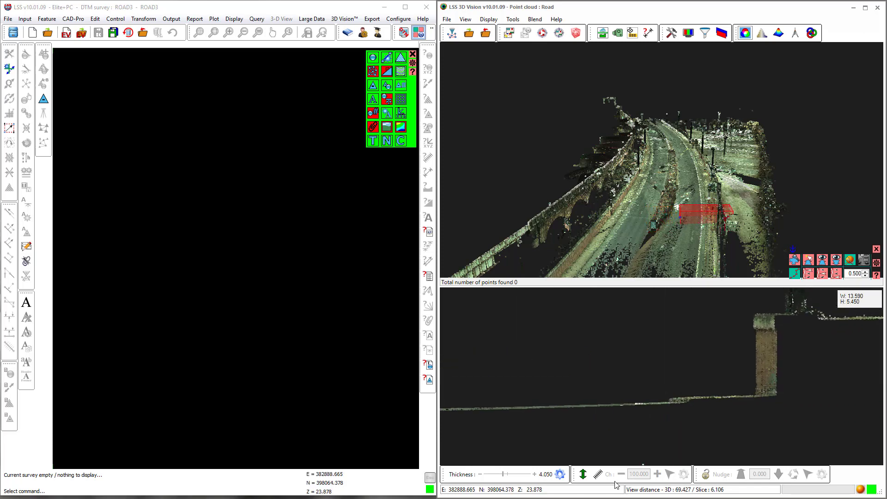
- Lock the slice and nudge it away along the road in 0.100 increments to -3.100
click(705, 475)
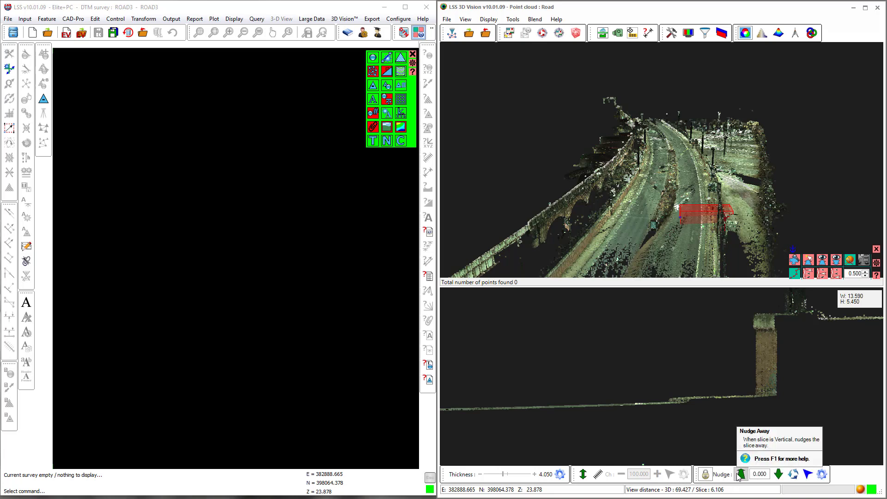
click(739, 474)
click(739, 474)
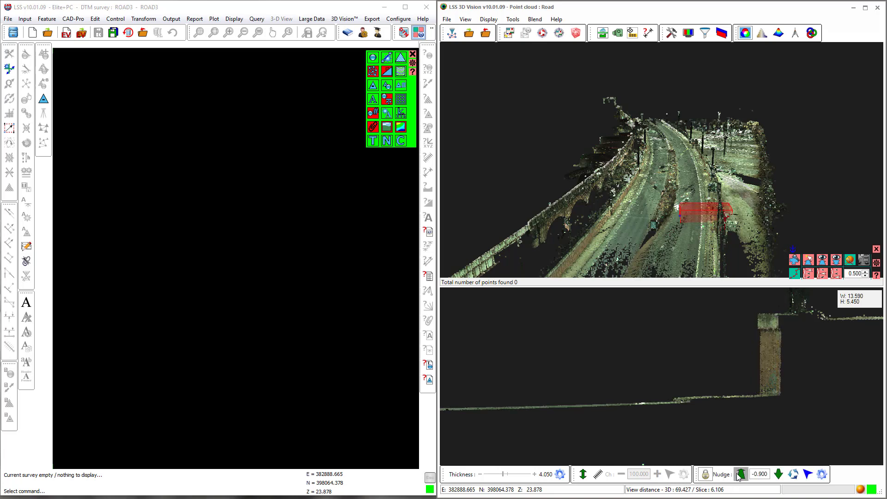
click(739, 475)
click(740, 474)
click(739, 475)
click(738, 475)
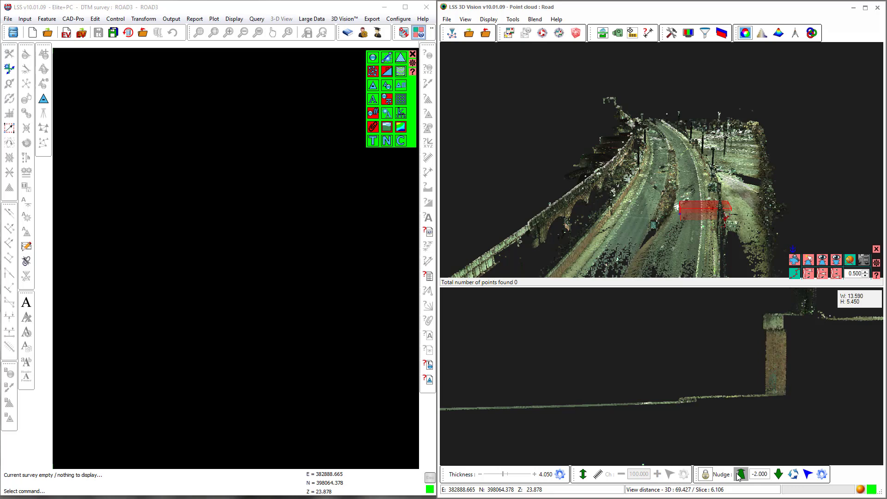
click(737, 475)
click(738, 475)
click(739, 474)
click(739, 474)
click(739, 474)
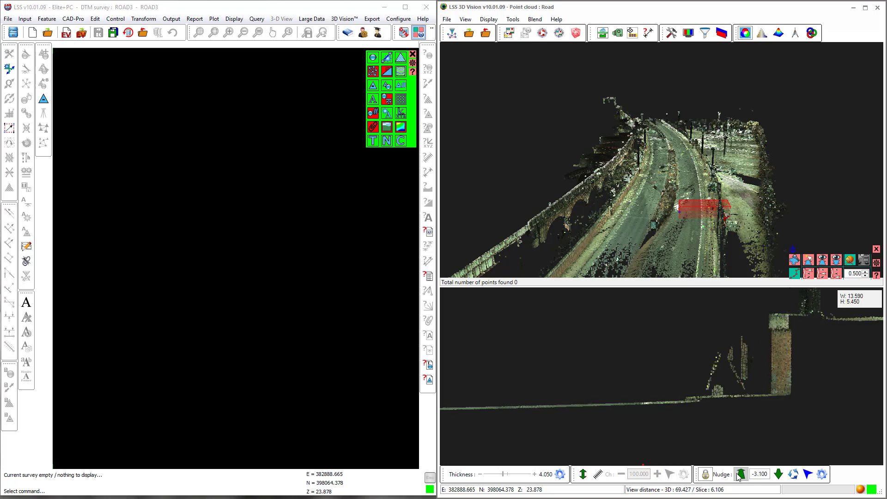
- Set the nudge increment to 3 m and nudge the slice farther away along the road to -24.100
click(821, 474)
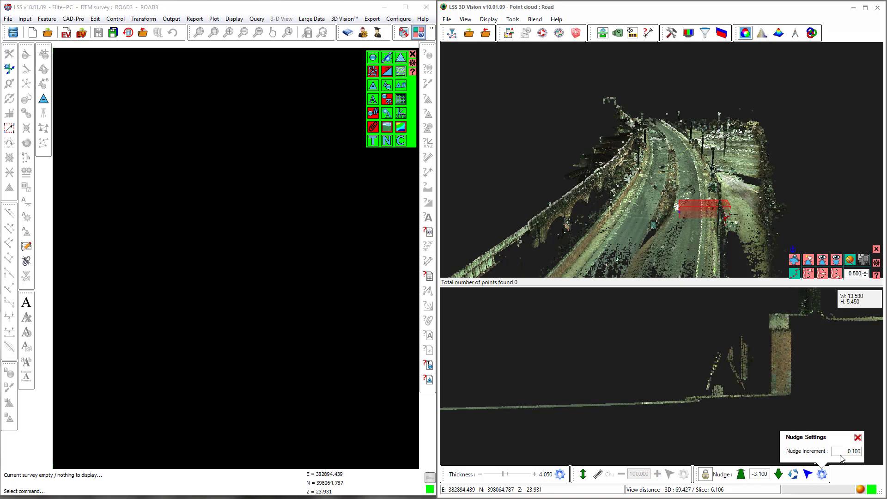
click(854, 451)
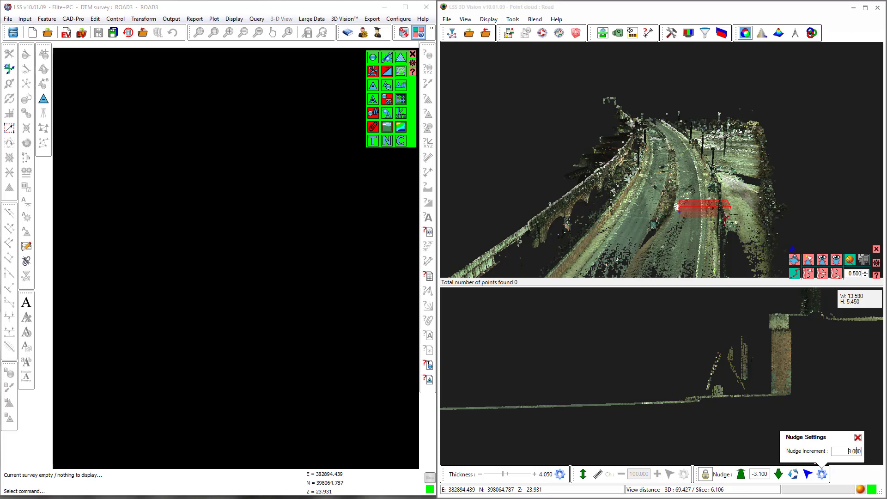
click(741, 474)
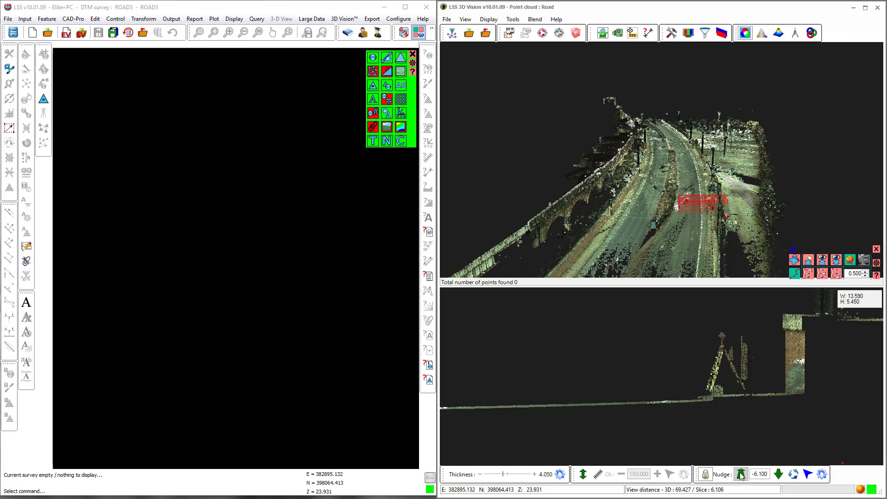
click(741, 474)
click(741, 474)
click(740, 474)
click(740, 474)
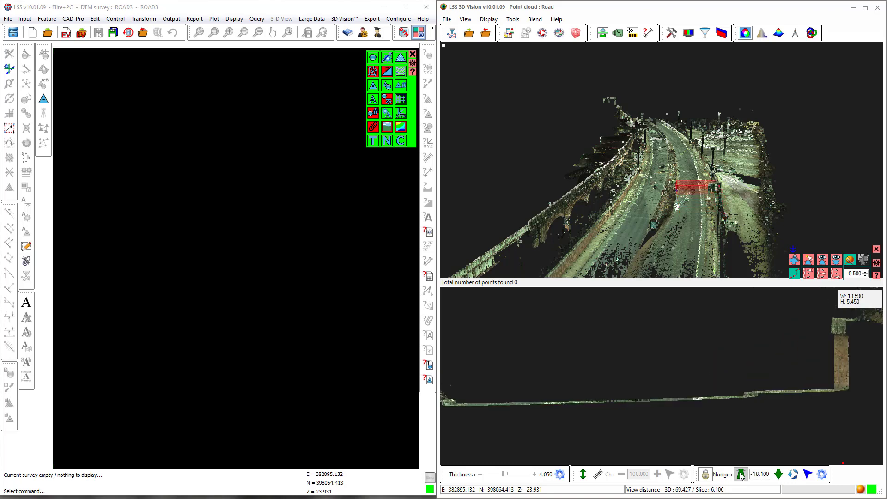
click(740, 475)
click(741, 474)
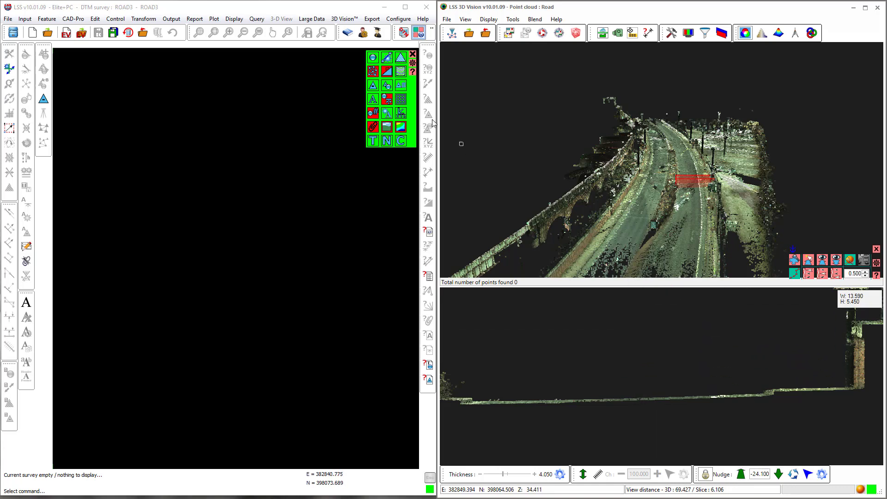
- Start a section position file named "road multi feature" with a 10 m interval and -10/10 m offsets, accepting the default display extents
scroll(654, 222, down, 2)
scroll(654, 220, down, 4)
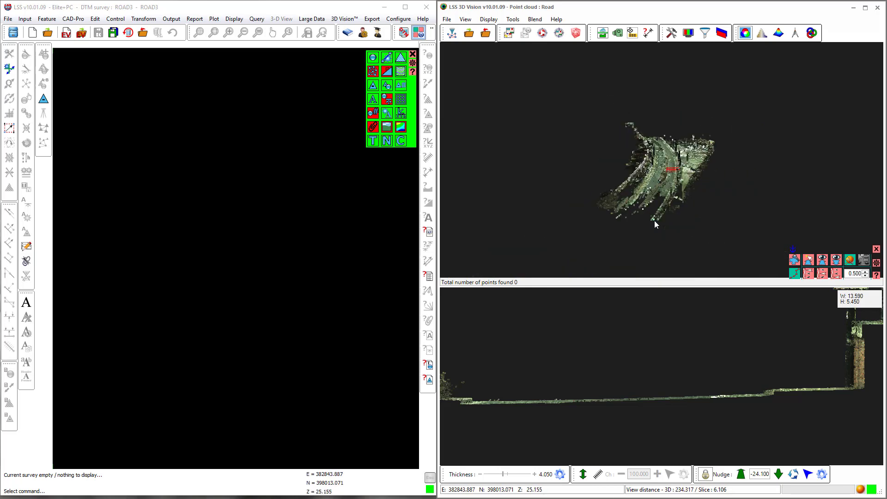
mouse_move(654, 220)
middle_down()
mouse_move(643, 237)
mouse_move(650, 218)
middle_up()
scroll(650, 218, up, 2)
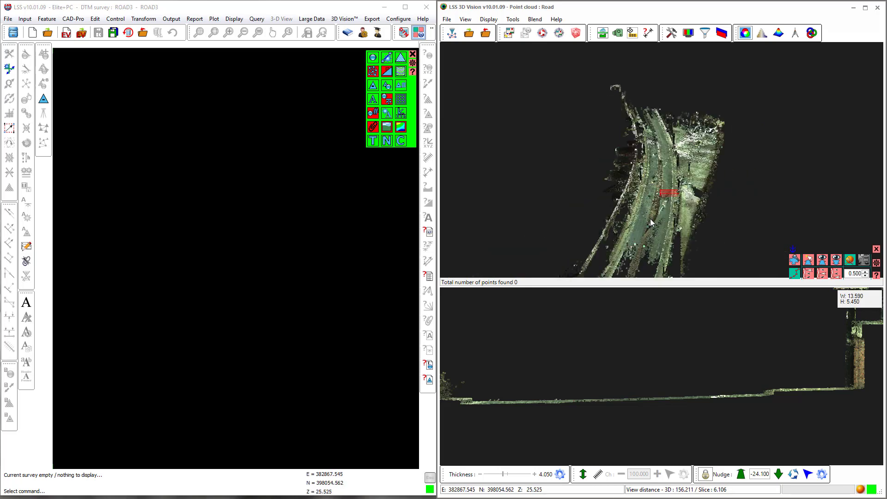
middle_drag(634, 249, 628, 241)
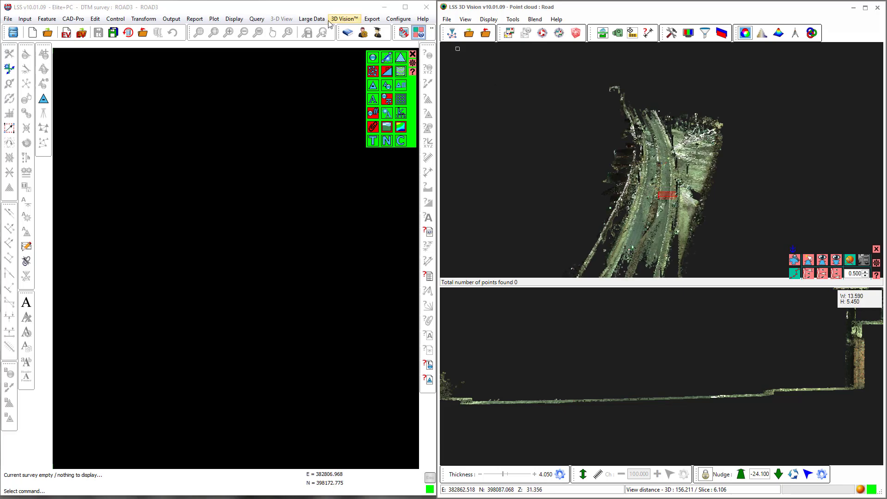
click(398, 19)
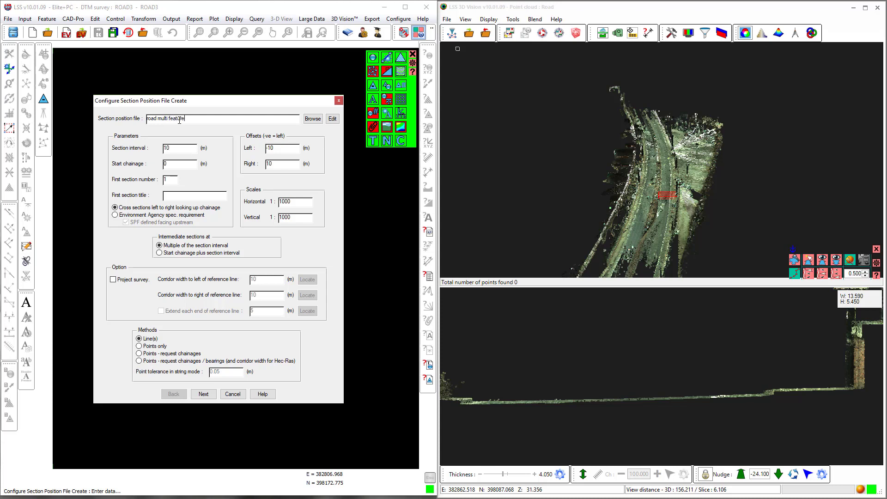
key(Return)
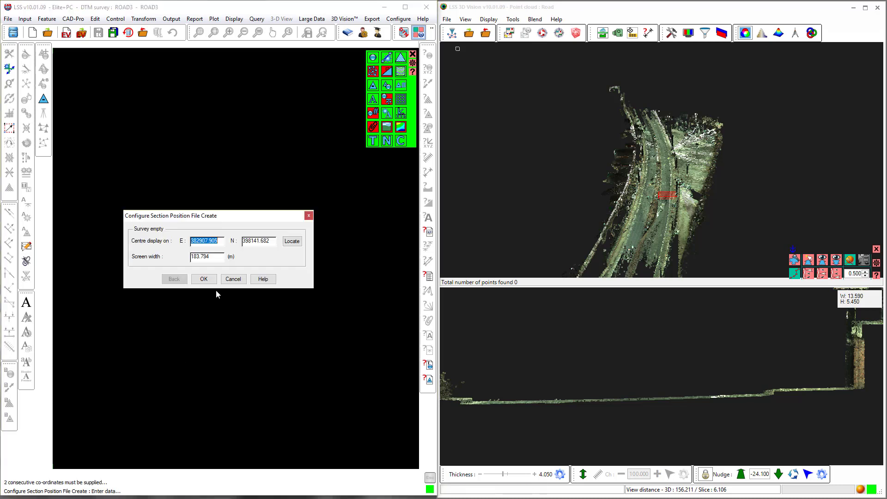
click(204, 280)
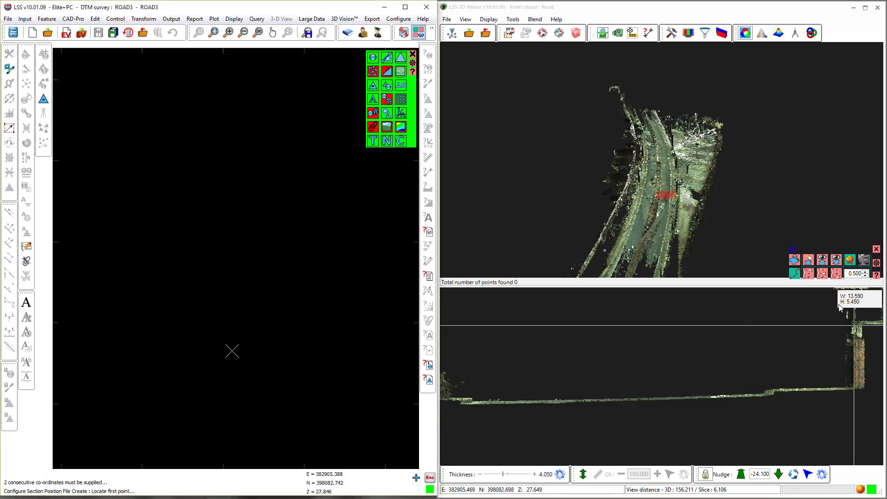
- Locate the section reference line along the middle of the road from its near end to its far end, ending and saving the SPF
click(809, 261)
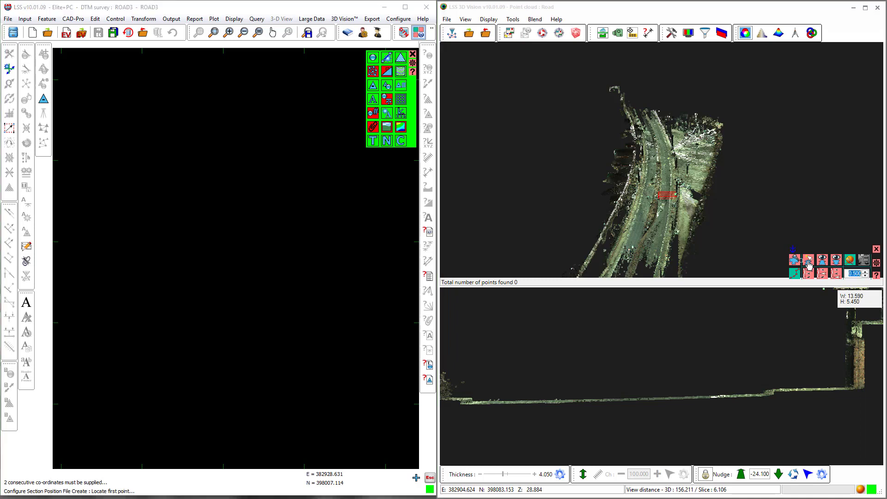
click(641, 249)
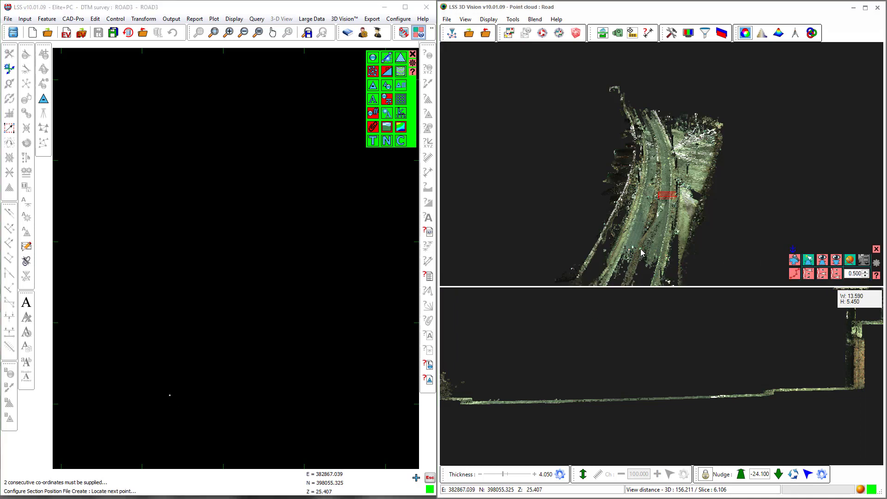
click(652, 218)
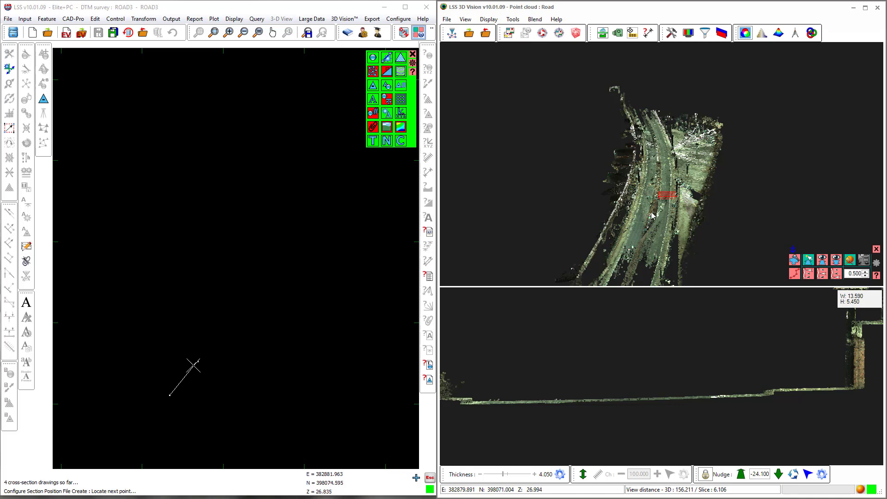
click(659, 183)
click(657, 157)
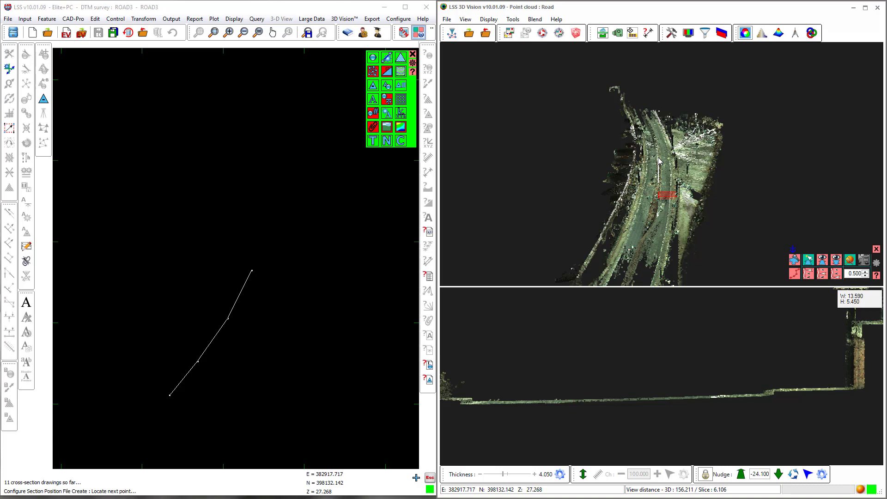
right_click(649, 123)
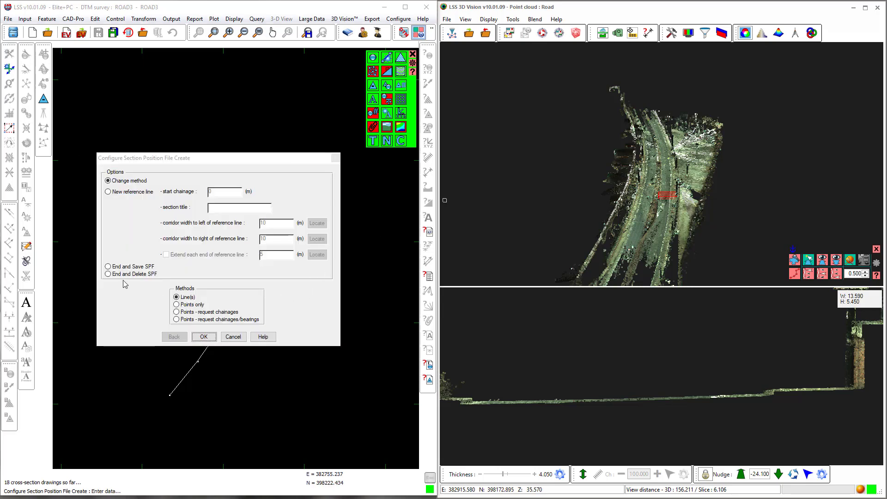
click(119, 267)
click(204, 336)
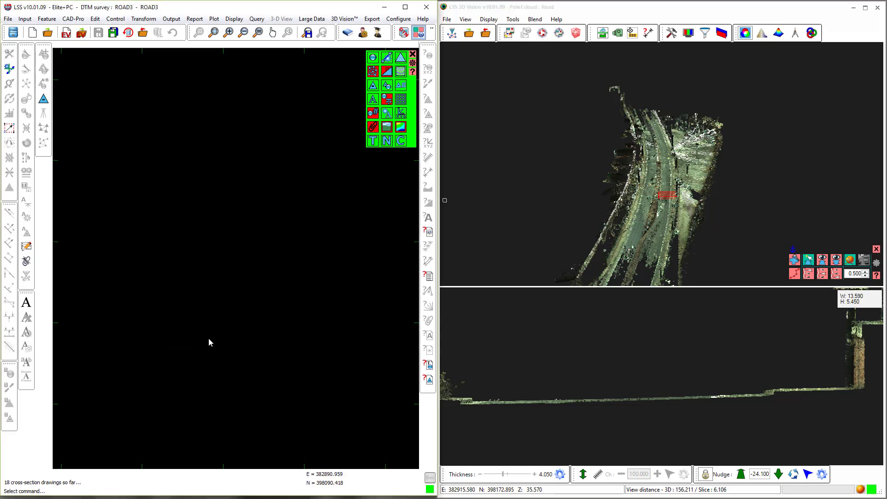
- Switch the viewports to 3D & Slice and load ROAD MULTI FEATURE.SPF as the slice's section position file
click(602, 33)
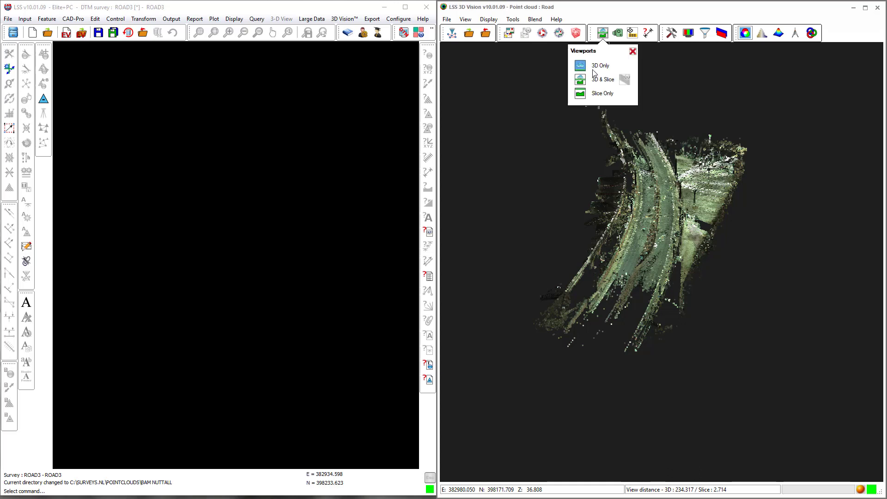
click(580, 80)
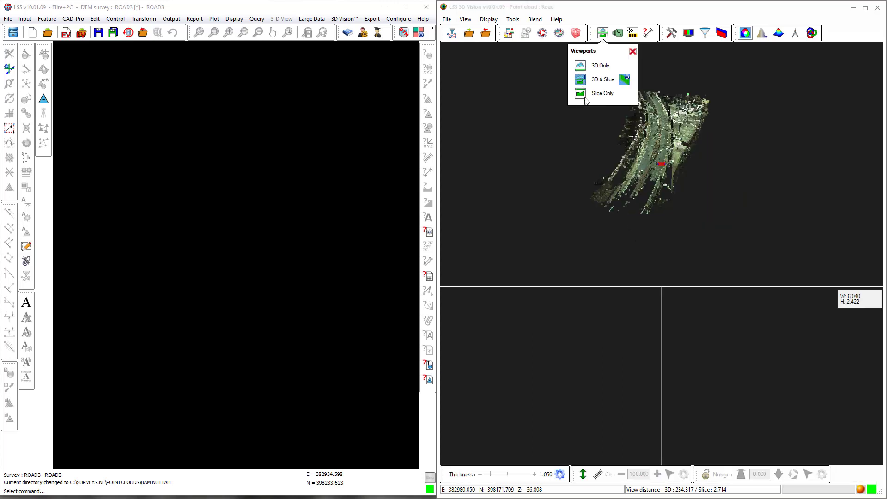
click(598, 475)
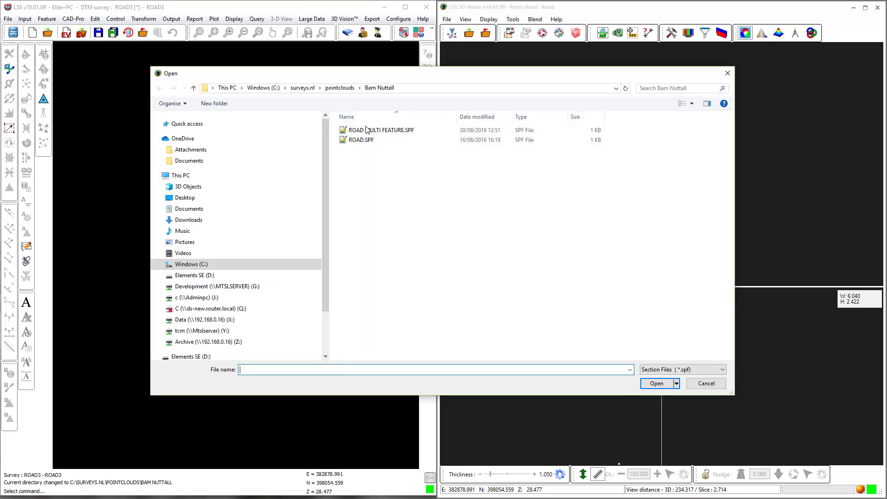
double_click(365, 131)
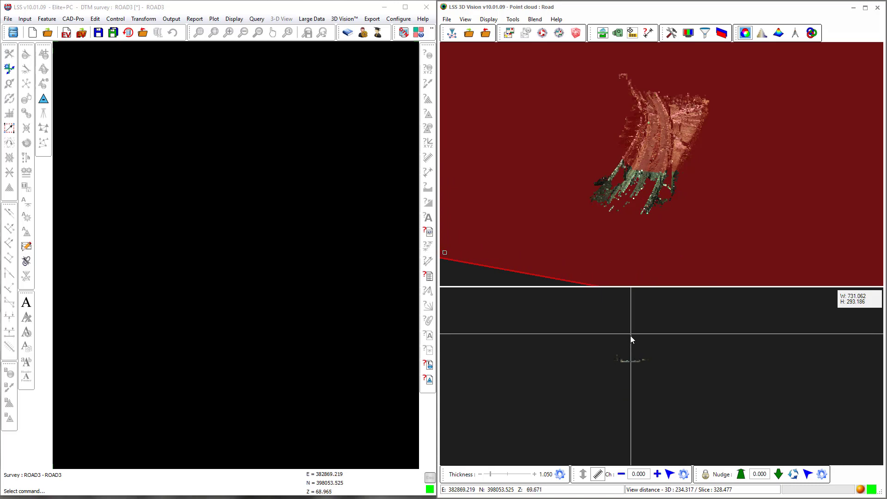
- Examine the road's cross-sections by stepping the slice along the 10 m chainages and back to chainage 0.000
scroll(631, 361, up, 5)
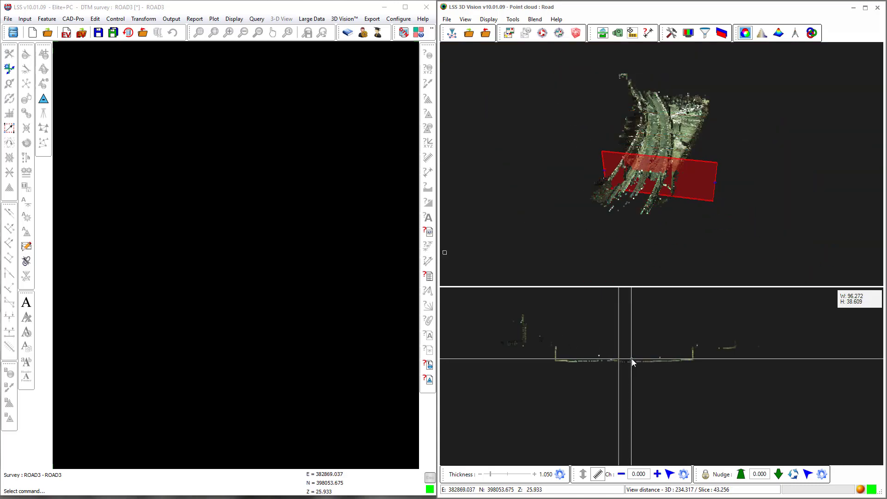
scroll(632, 361, up, 3)
scroll(675, 367, up, 2)
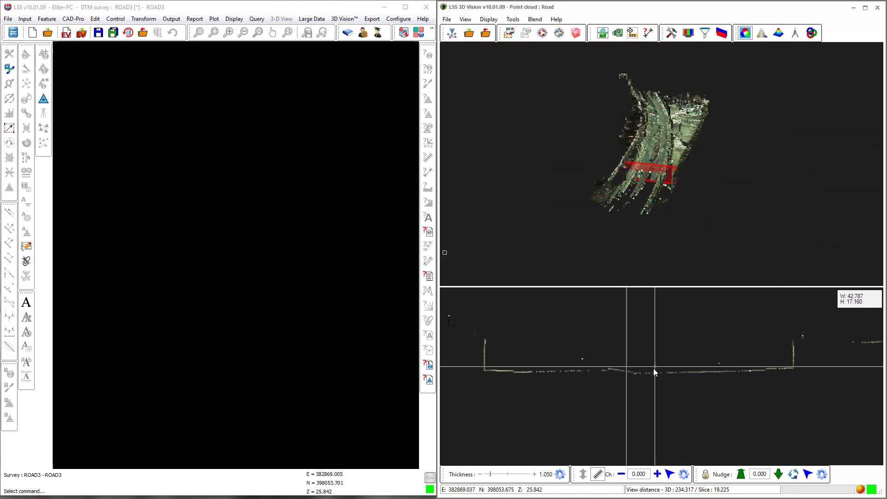
click(657, 474)
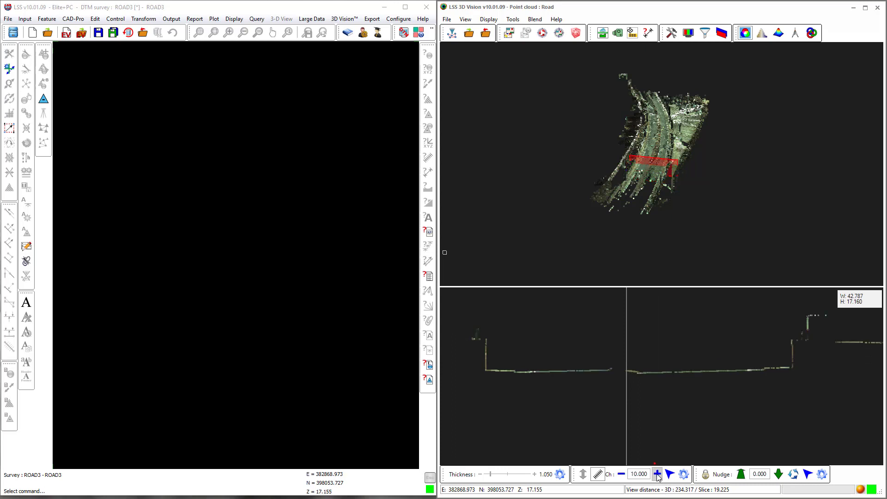
click(657, 474)
click(656, 474)
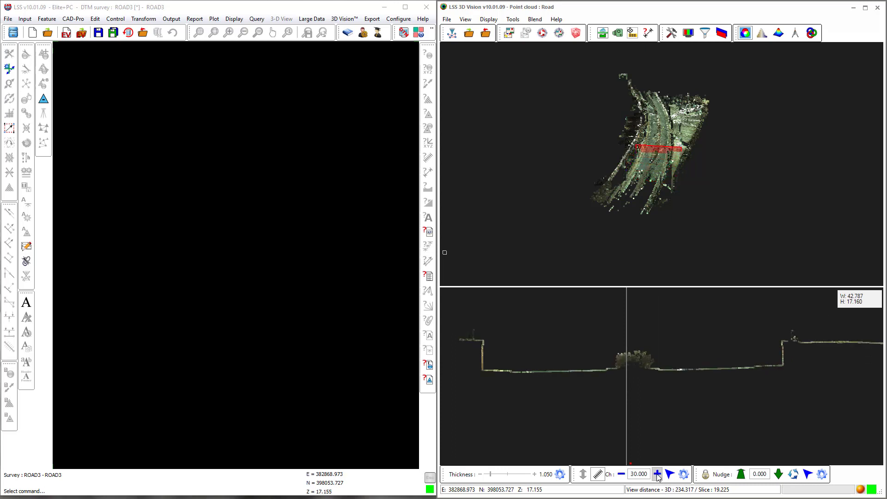
click(657, 474)
click(621, 474)
click(621, 475)
click(622, 474)
click(622, 475)
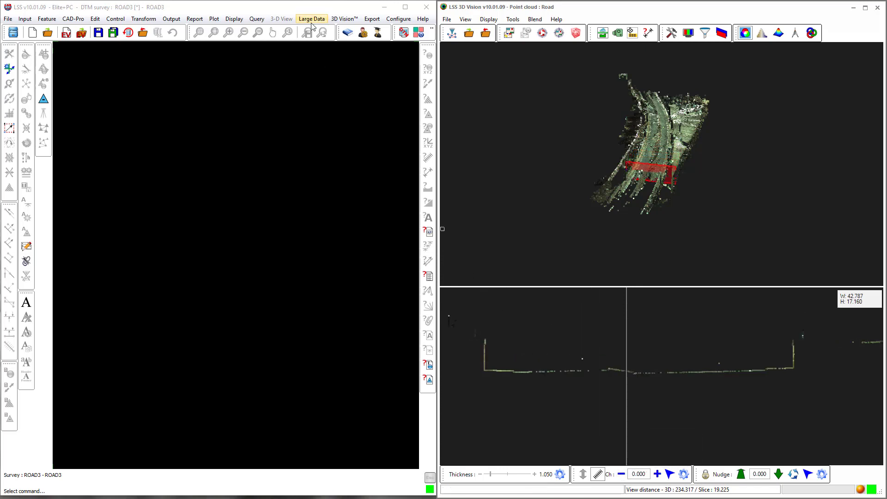
- Start the Link - Multi-Feature command and replace the KBOT and KTOP codes in its sequence with W (Wall)
click(341, 21)
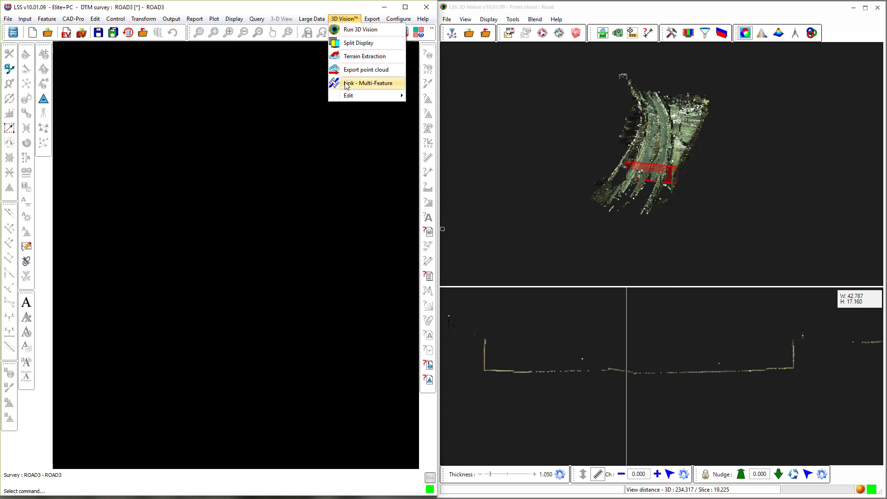
click(367, 83)
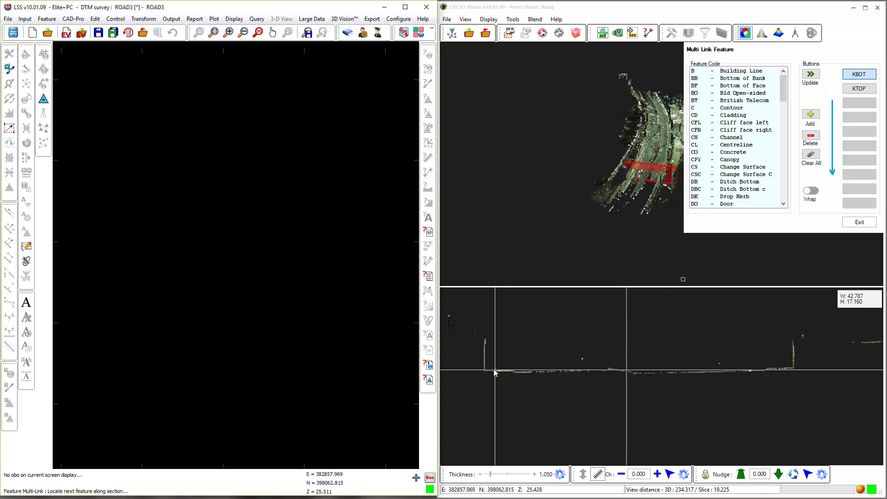
drag(783, 87, 783, 184)
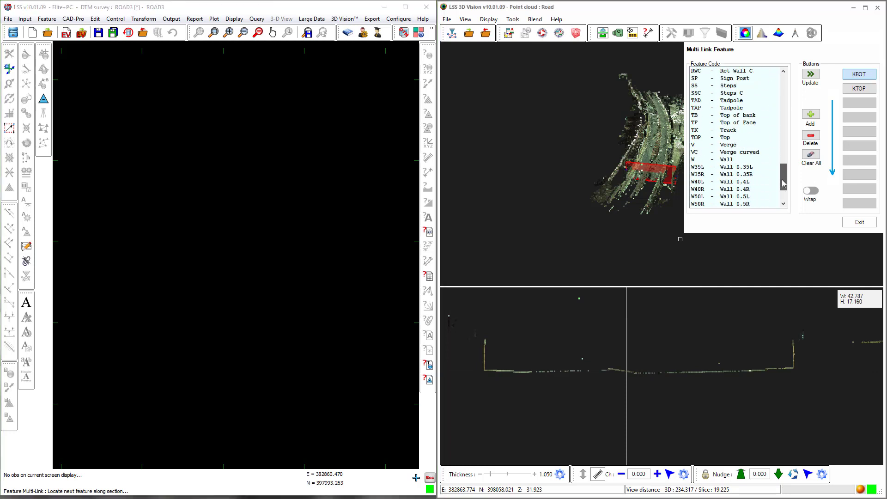
double_click(729, 160)
click(811, 136)
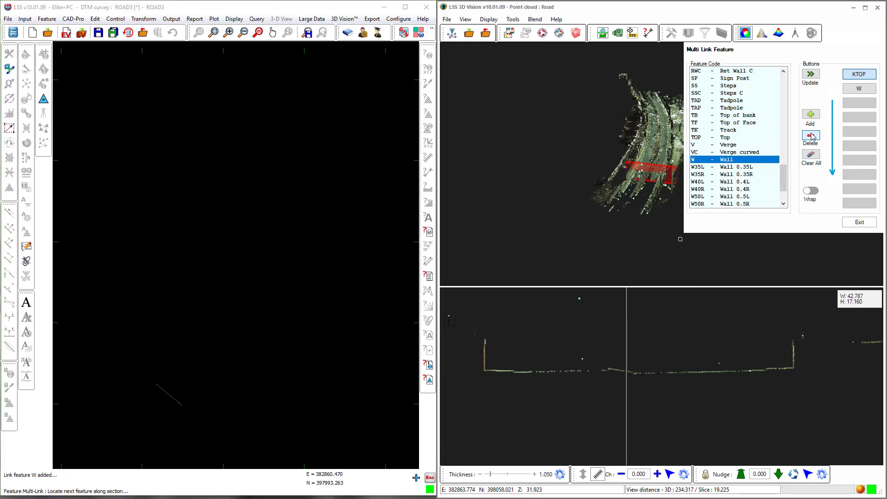
click(811, 136)
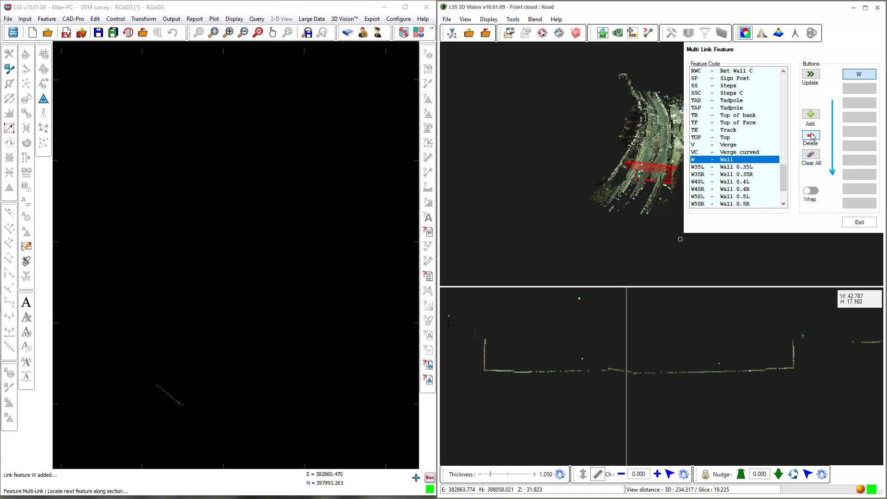
click(810, 76)
- Add the TOP (Top) and K (Kerb) codes after W in the multi-link feature sequence
scroll(513, 377, up, 5)
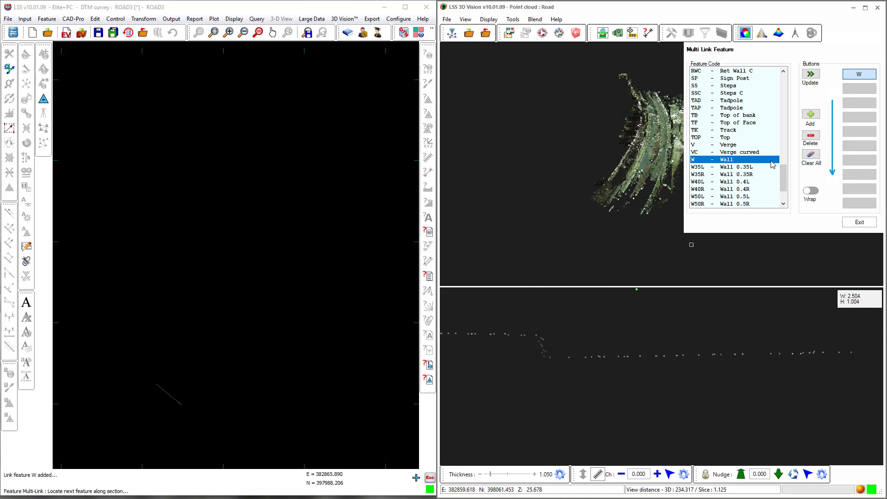
click(727, 138)
click(808, 122)
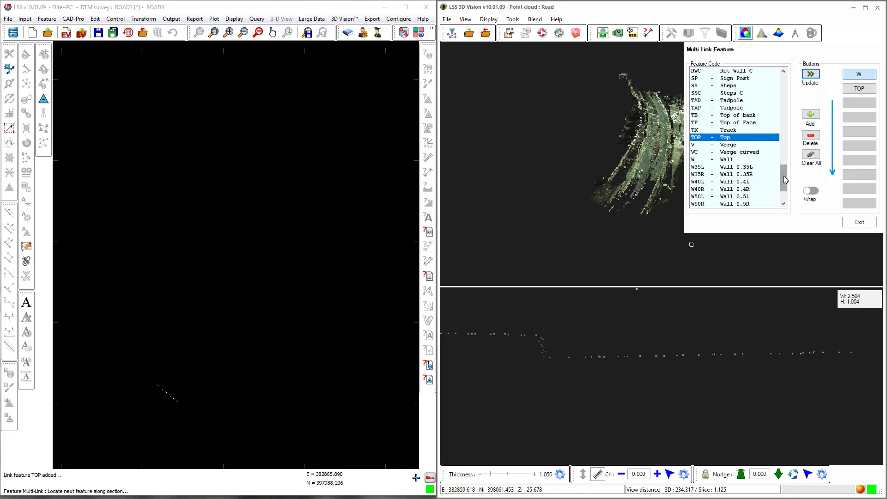
drag(783, 179, 786, 134)
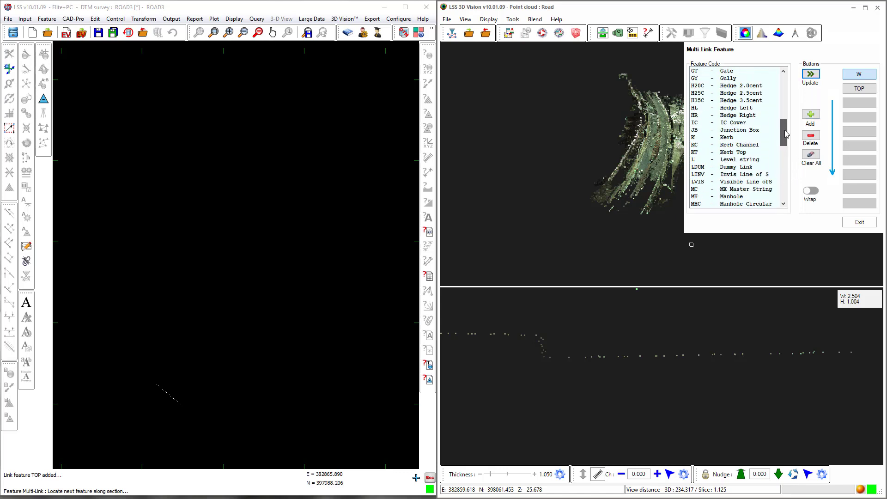
click(728, 140)
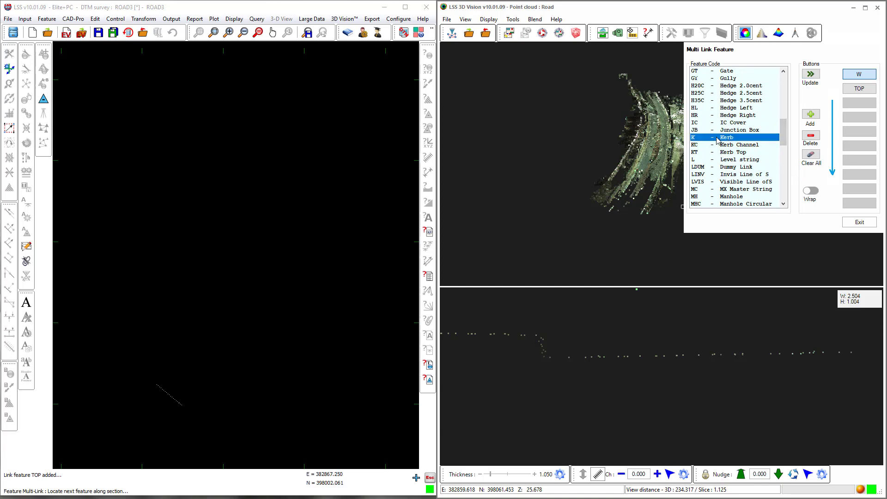
click(809, 74)
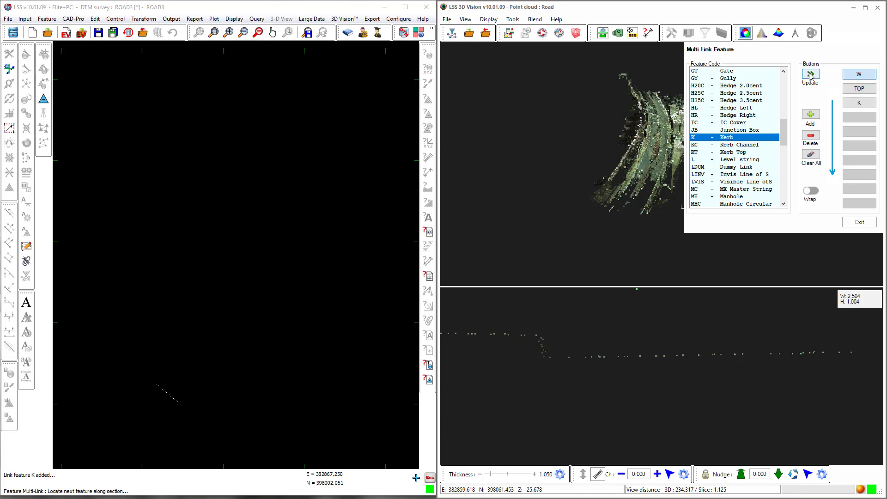
- Extend the multi-link sequence with CL (Centreline) followed by a second K (Kerb) code
drag(785, 134, 790, 95)
click(734, 108)
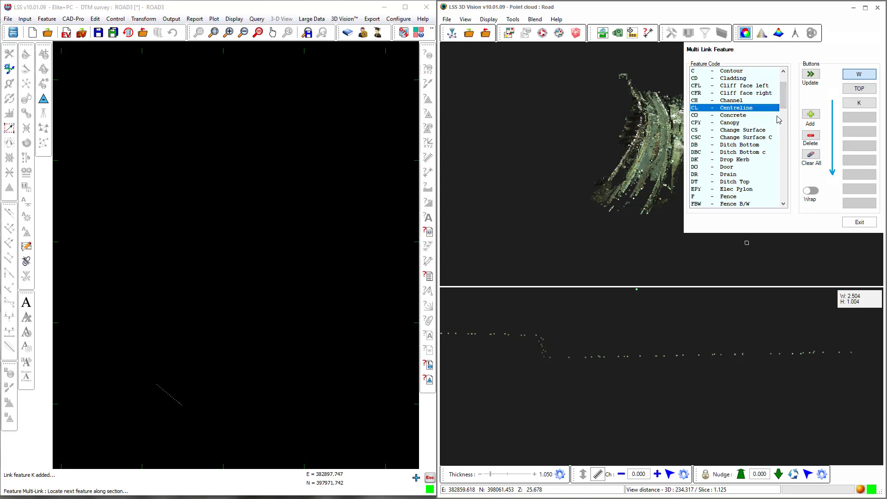
click(811, 75)
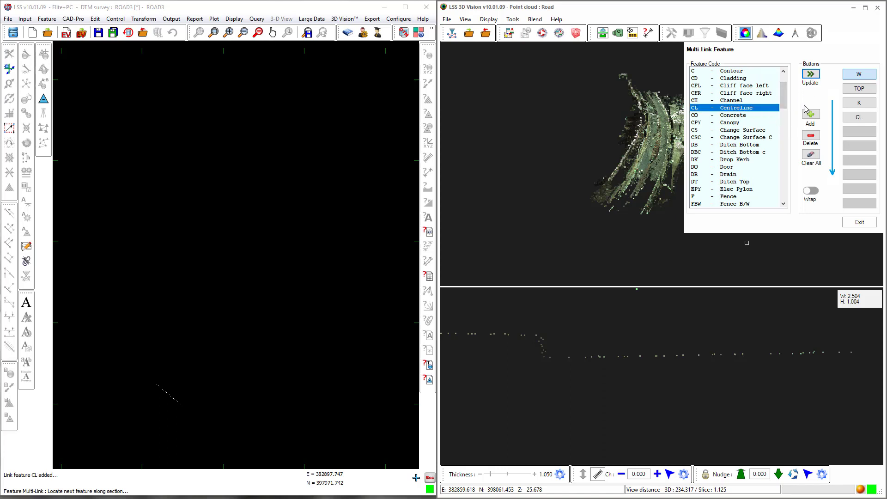
drag(784, 102, 781, 144)
click(734, 159)
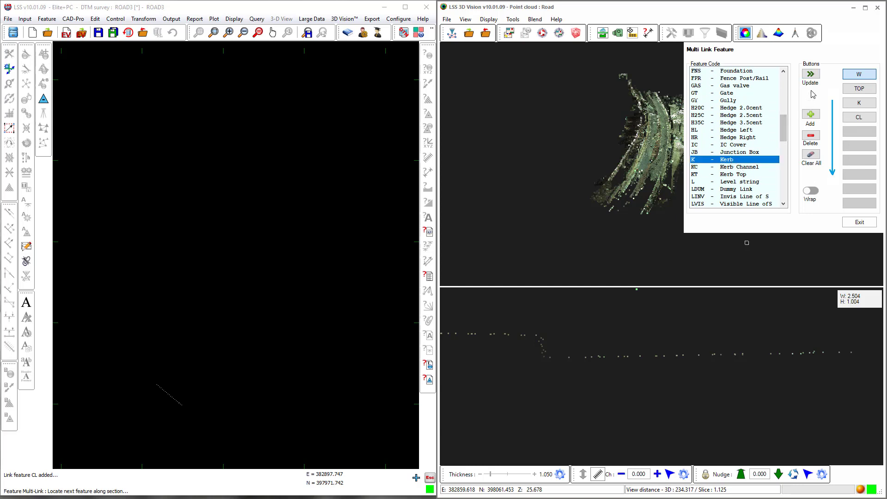
click(811, 74)
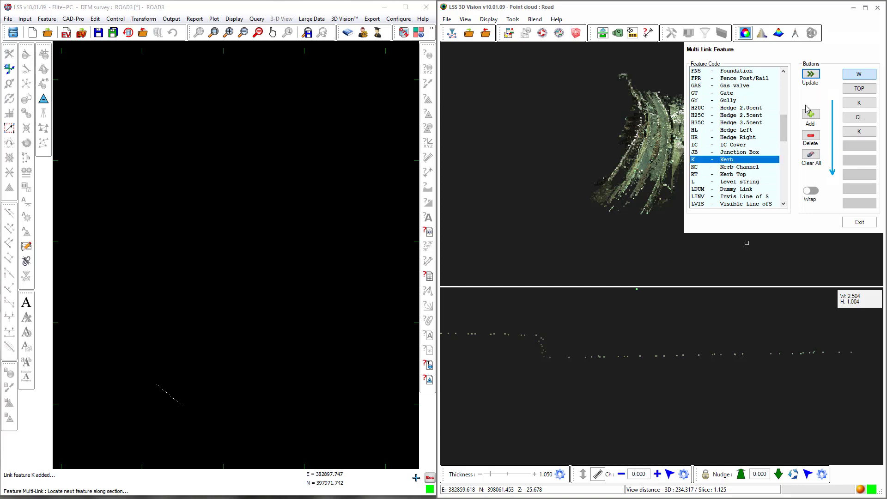
- Finish the multi-link sequence with second TOP and W codes, and enable Wrap
drag(779, 132, 785, 171)
click(730, 182)
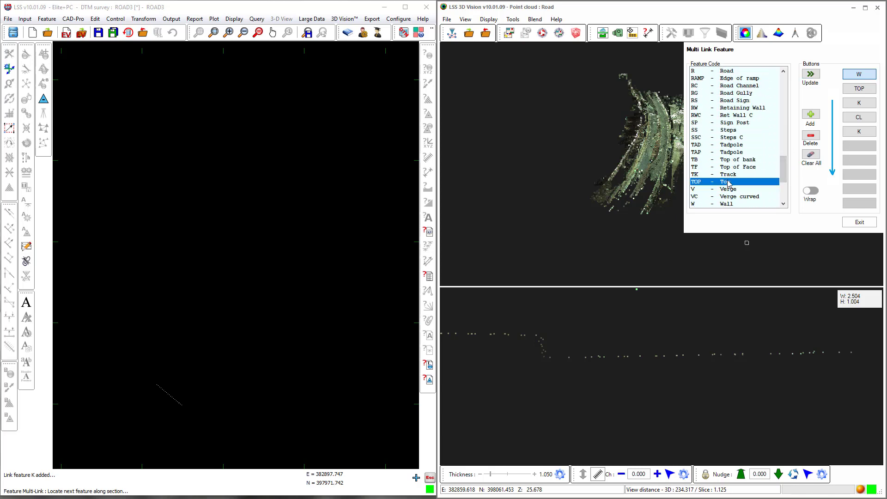
click(809, 76)
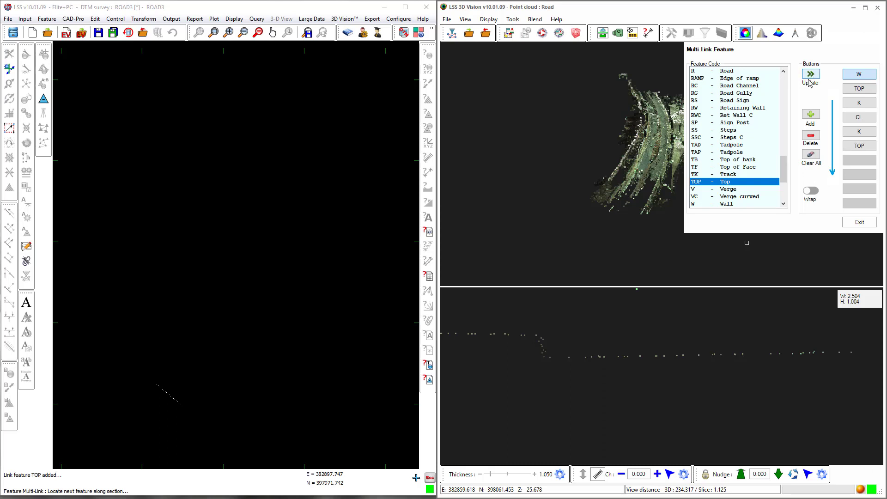
drag(785, 170, 785, 179)
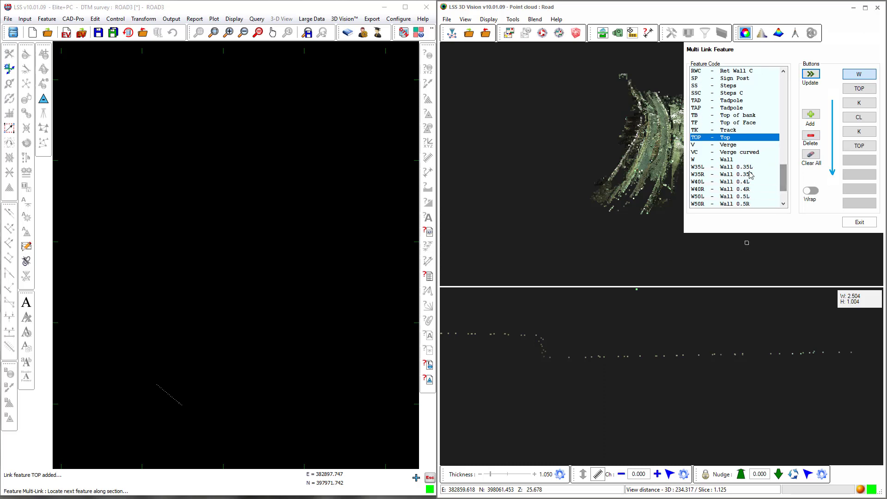
click(748, 159)
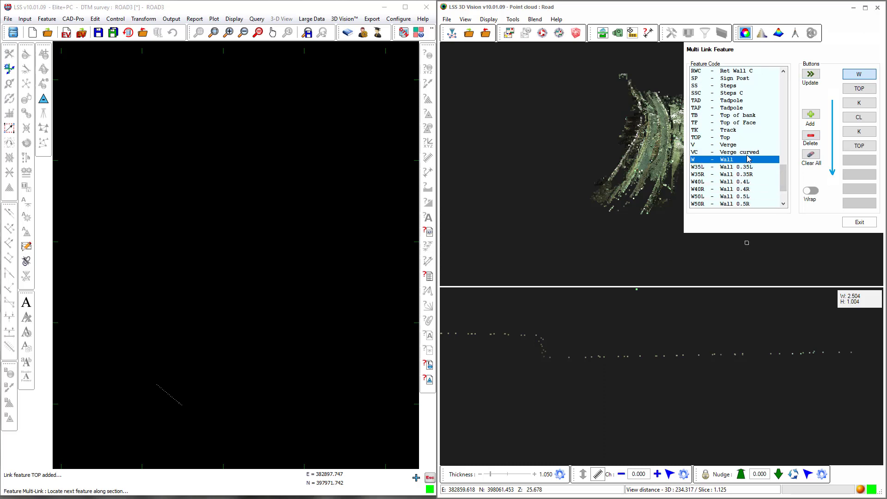
click(811, 76)
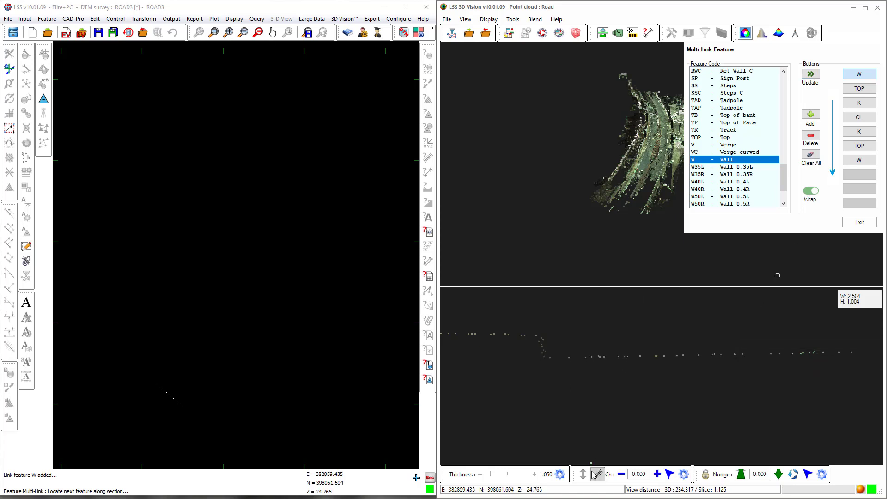
scroll(623, 390, down, 5)
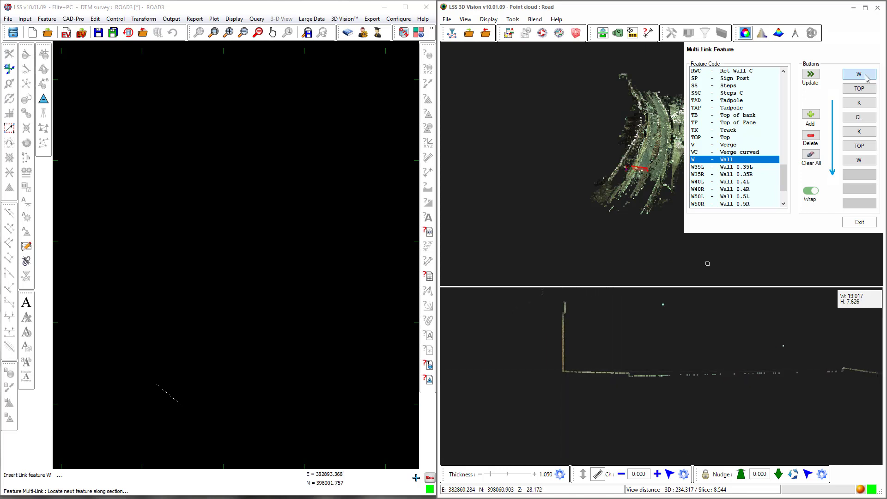
- Digitise the W, TOP, K, CL, K, TOP and W feature points across the road section slice at chainage 0.000
click(564, 371)
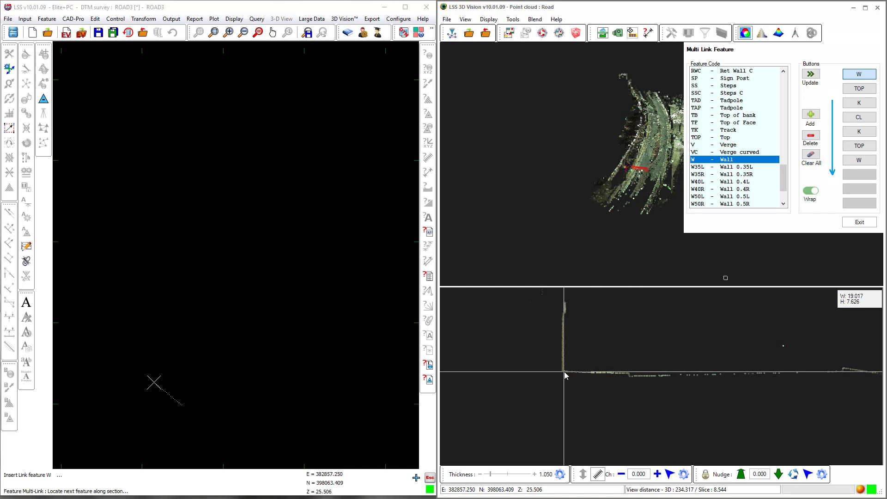
click(628, 373)
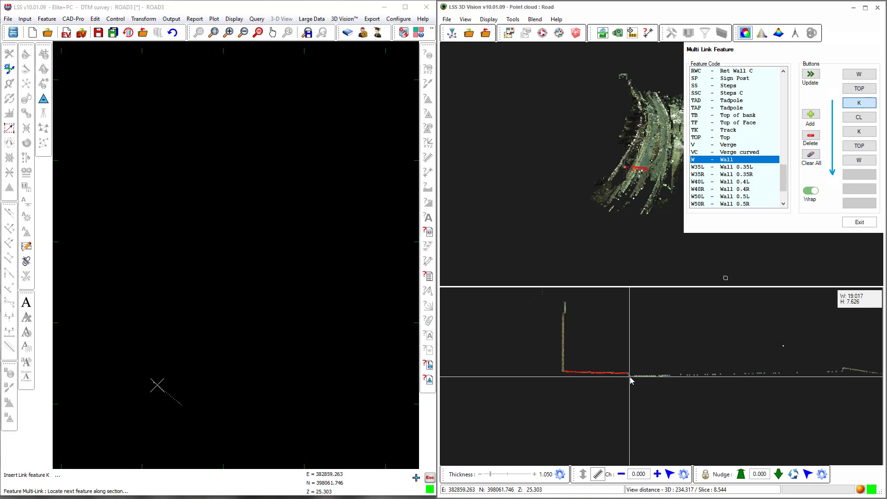
click(629, 376)
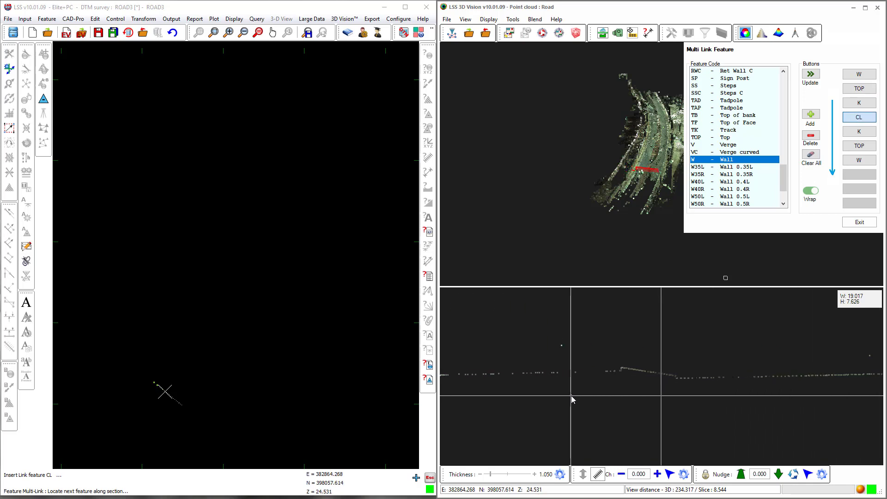
click(621, 369)
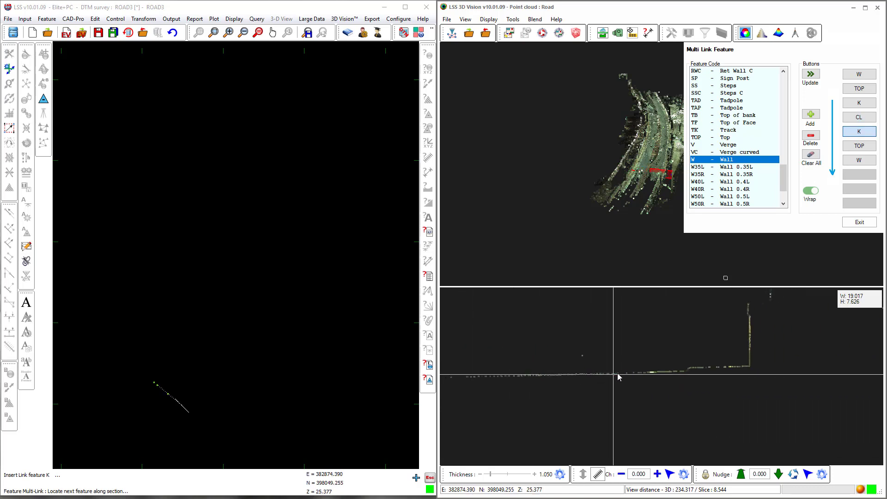
click(688, 367)
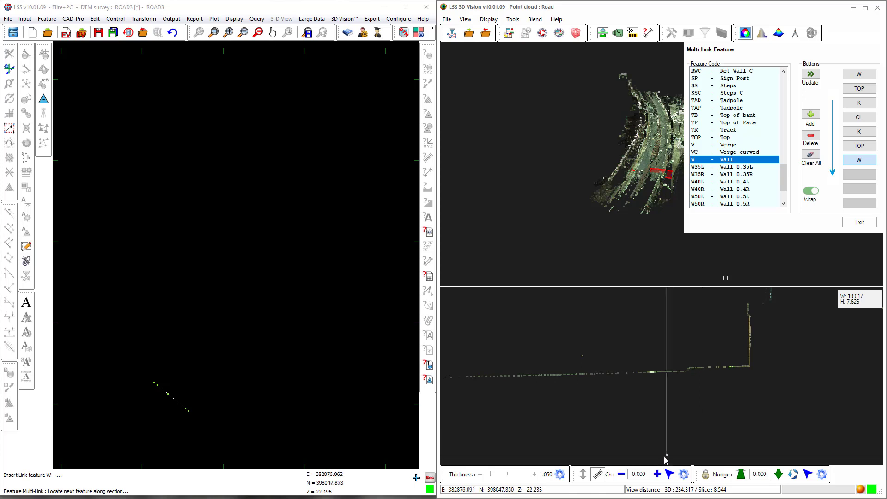
- Advance the slice to chainage 10.000 and digitise the wall, top, kerb and centreline points in reverse order back across the road
click(657, 474)
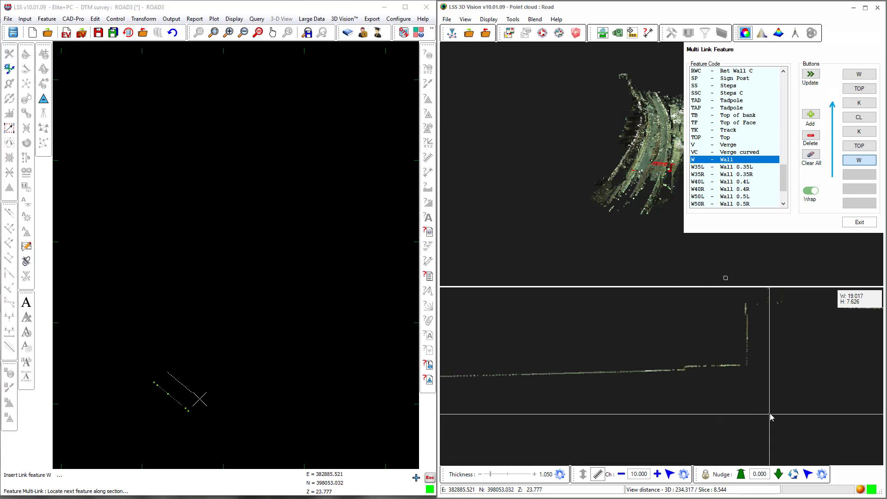
click(746, 368)
click(684, 368)
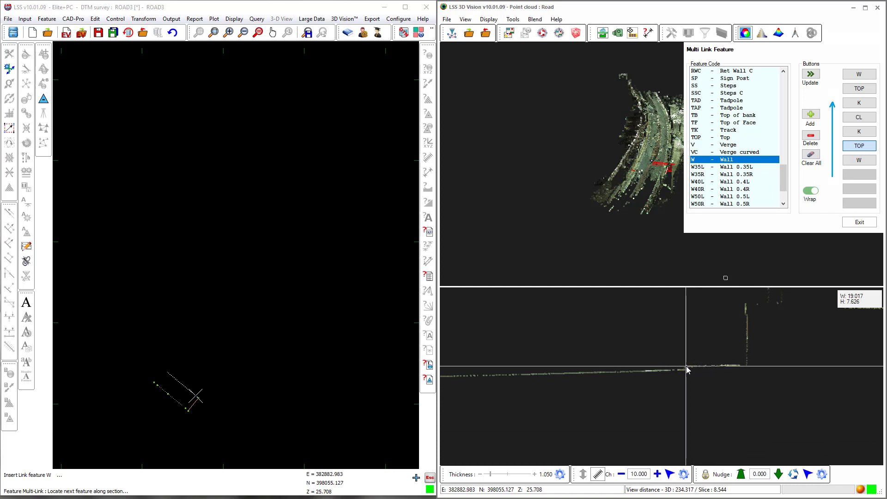
click(685, 369)
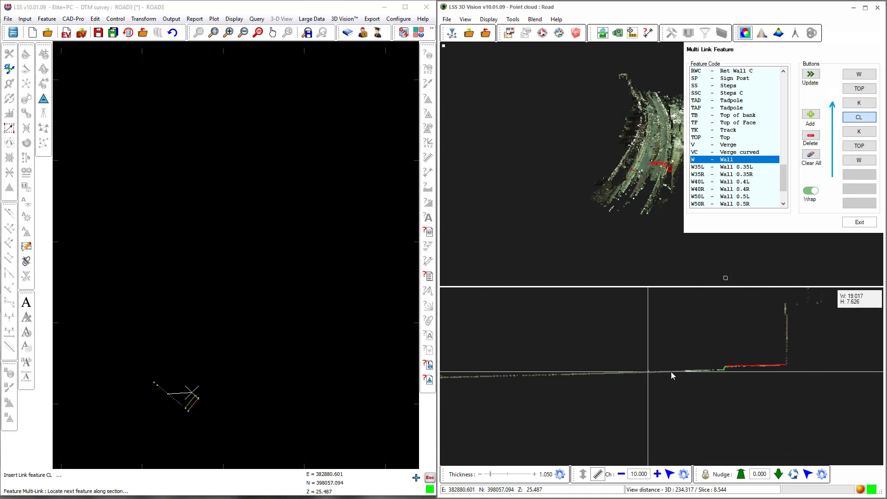
click(836, 370)
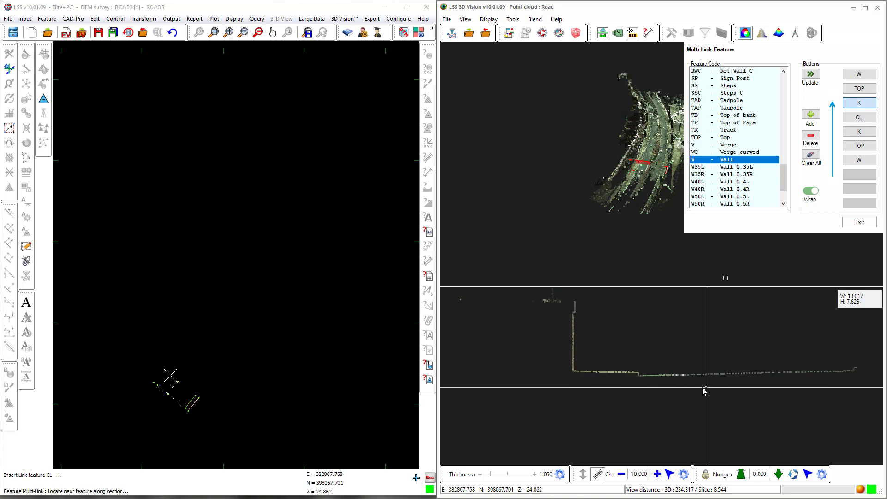
click(641, 376)
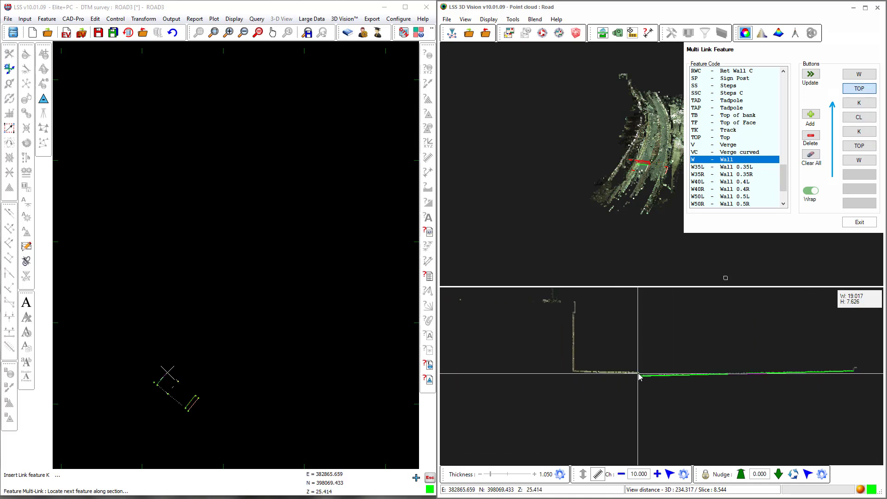
click(574, 369)
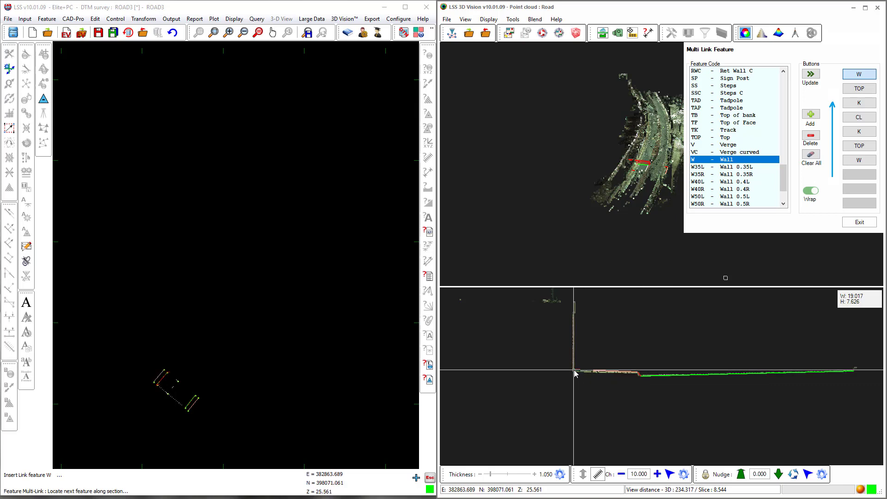
- Advance the slice to chainage 20.000 and digitise the wall, top, kerb and centreline points across the road in forward order
click(657, 474)
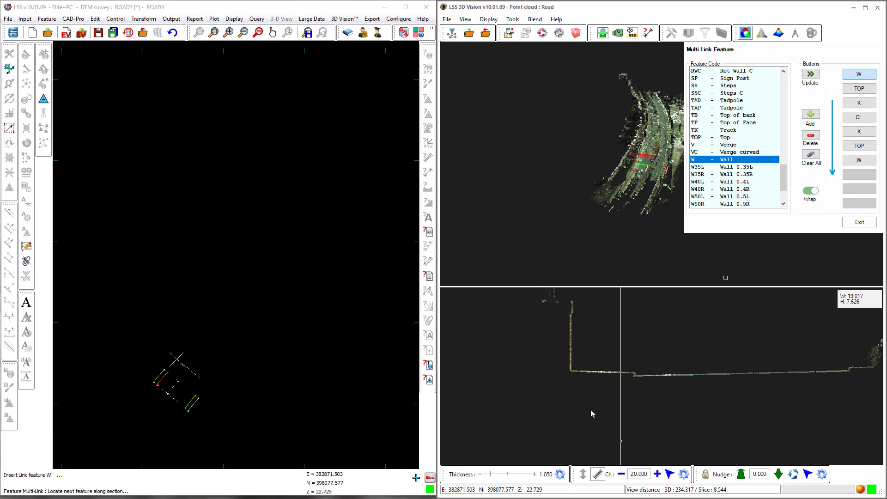
click(572, 370)
click(634, 375)
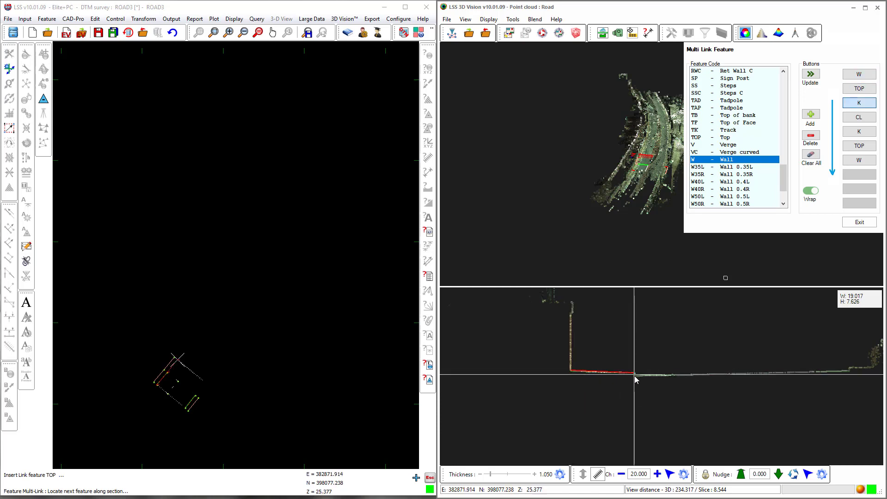
click(635, 379)
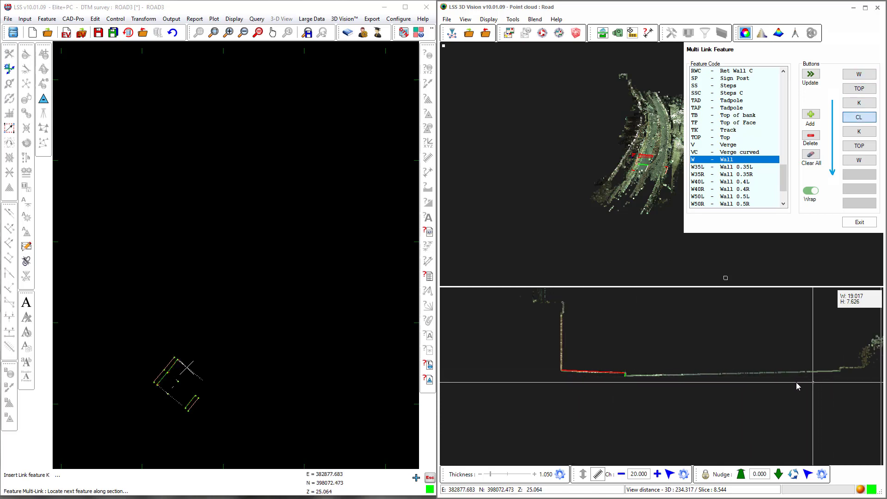
click(638, 367)
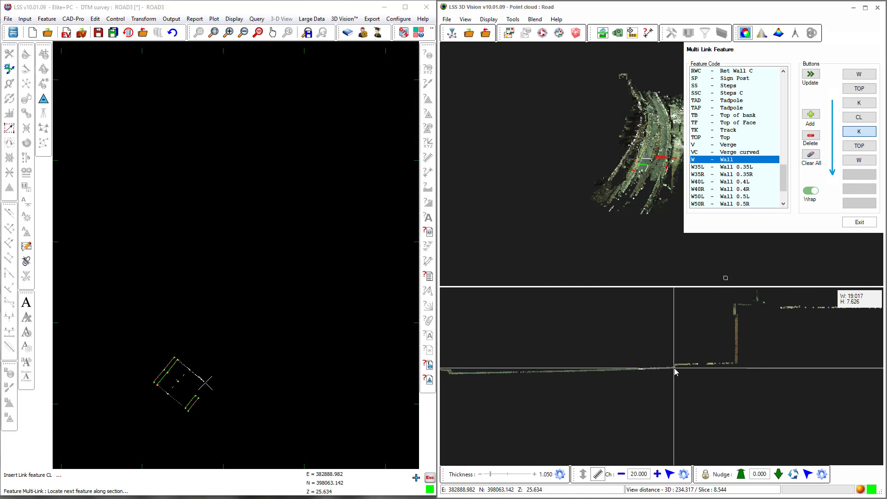
click(675, 367)
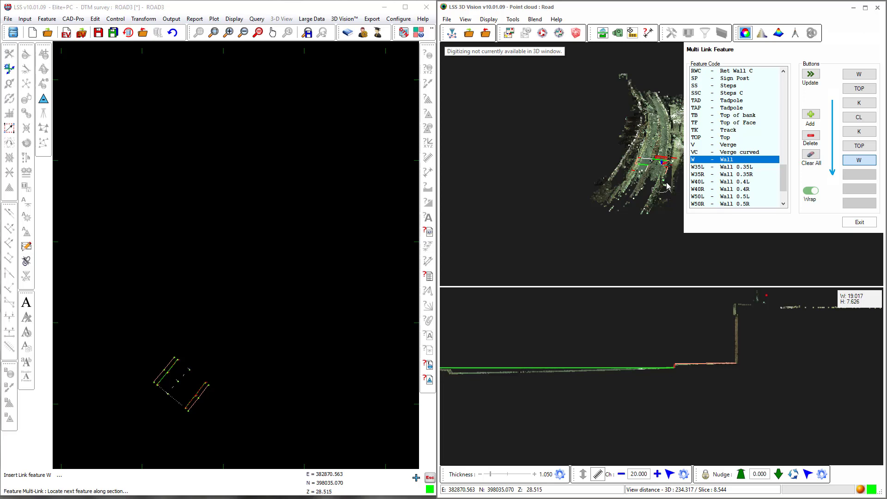
- Advance the slice to chainage 30.000 and digitise W, TOP, K, CL, K, TOP and W in reverse order across the road
drag(666, 185, 623, 185)
drag(647, 181, 583, 219)
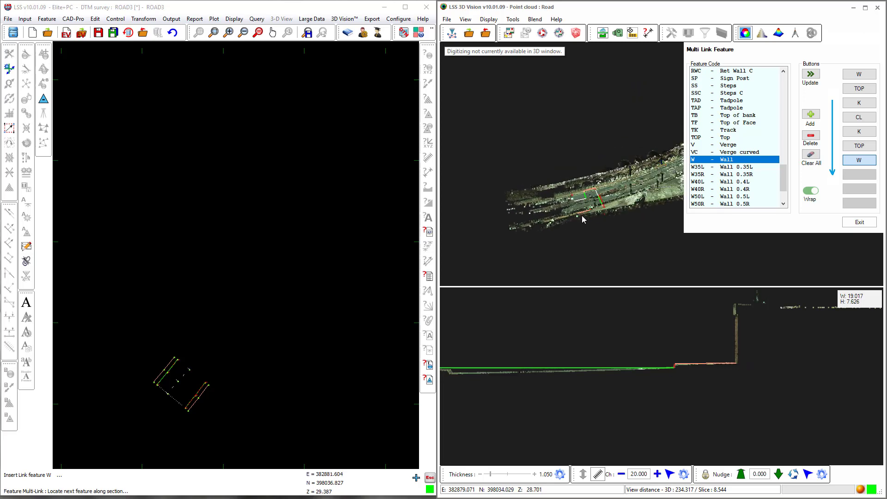
scroll(611, 199, up, 5)
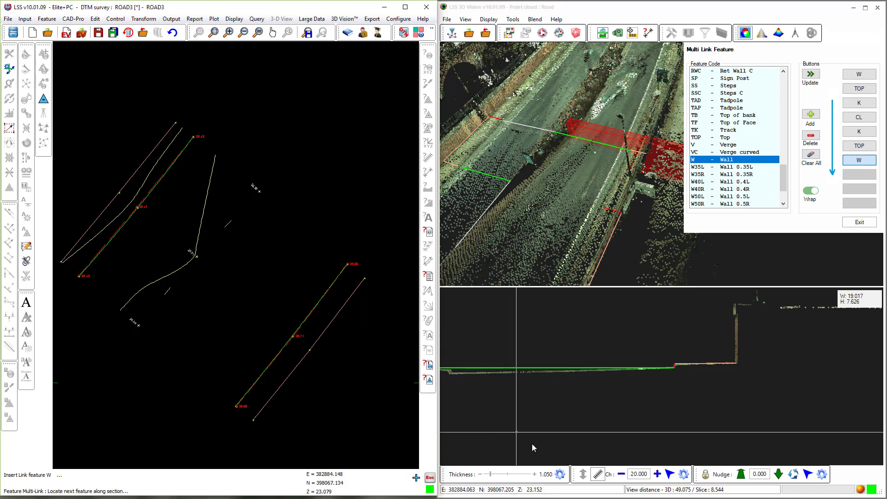
click(656, 474)
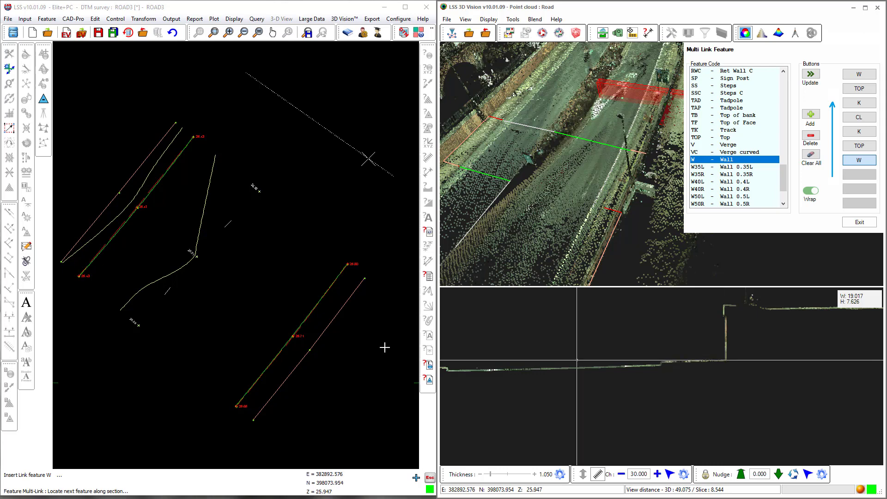
middle_drag(356, 289, 291, 321)
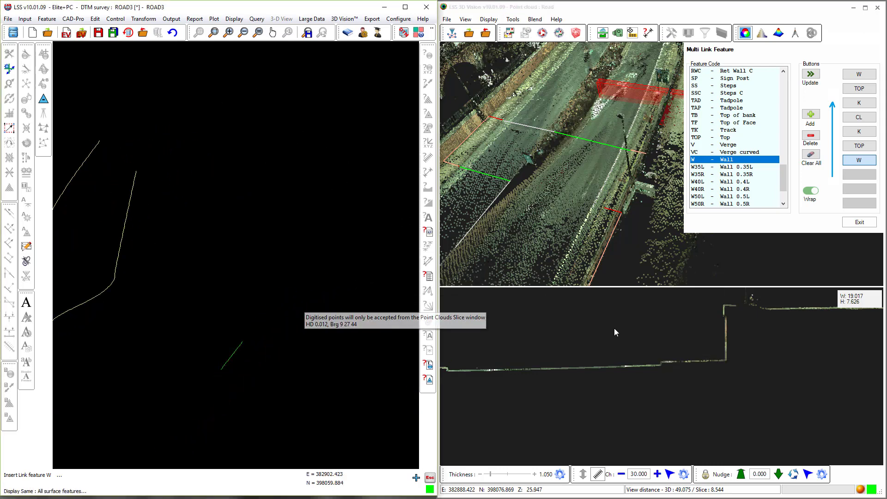
click(726, 364)
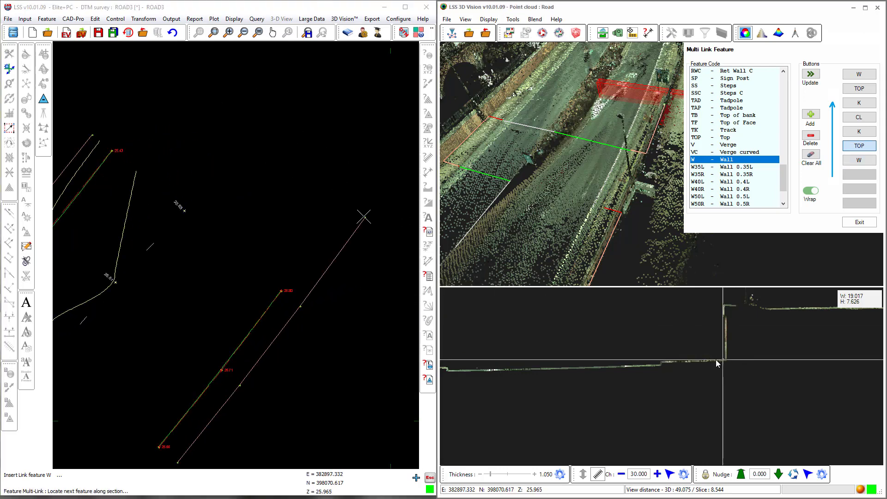
click(660, 365)
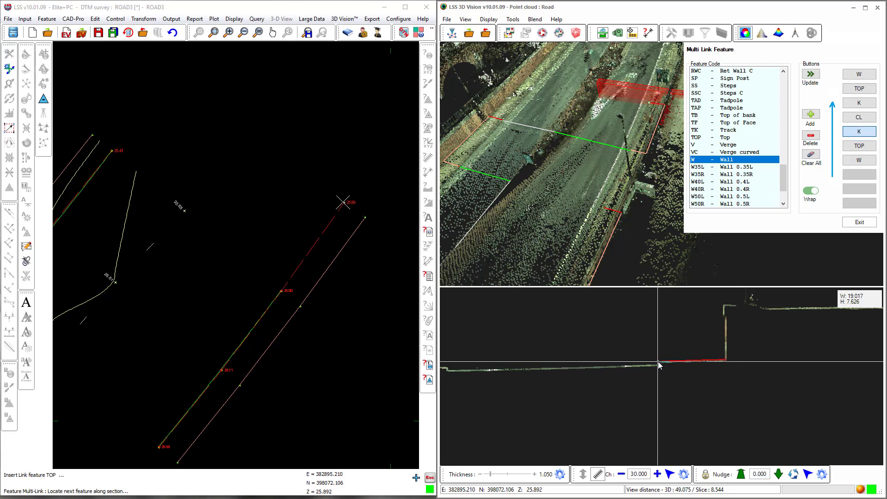
click(658, 364)
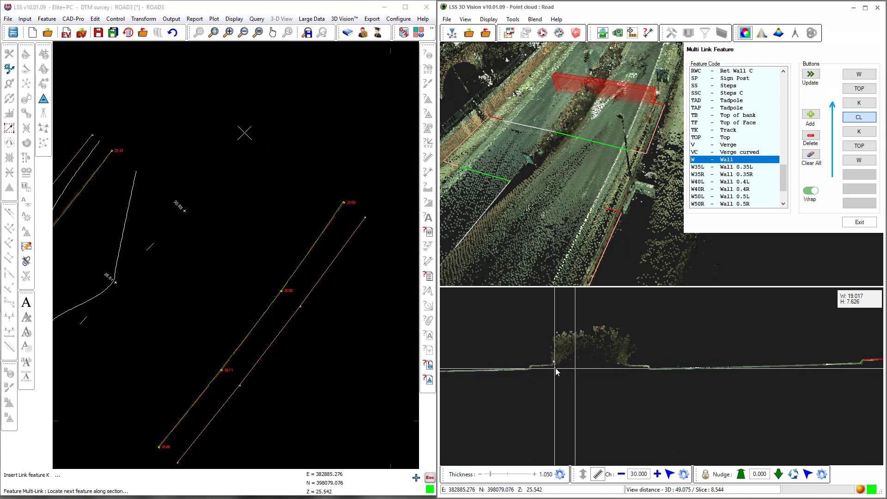
click(556, 371)
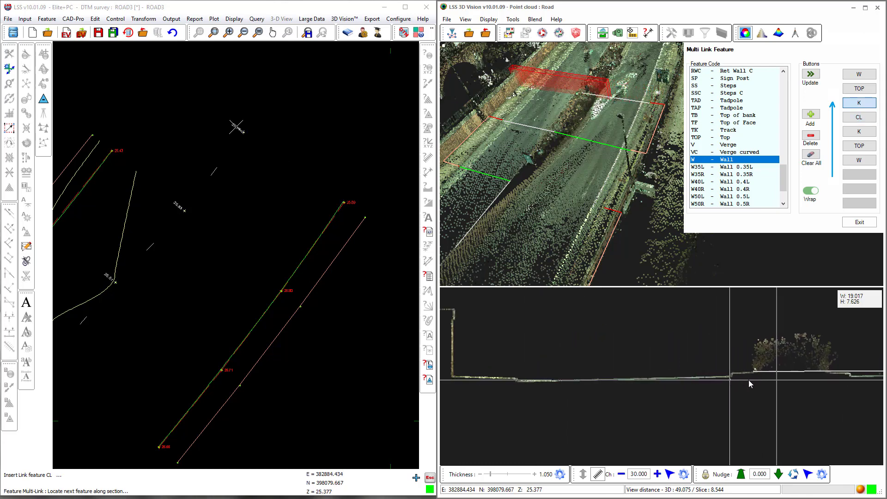
click(552, 381)
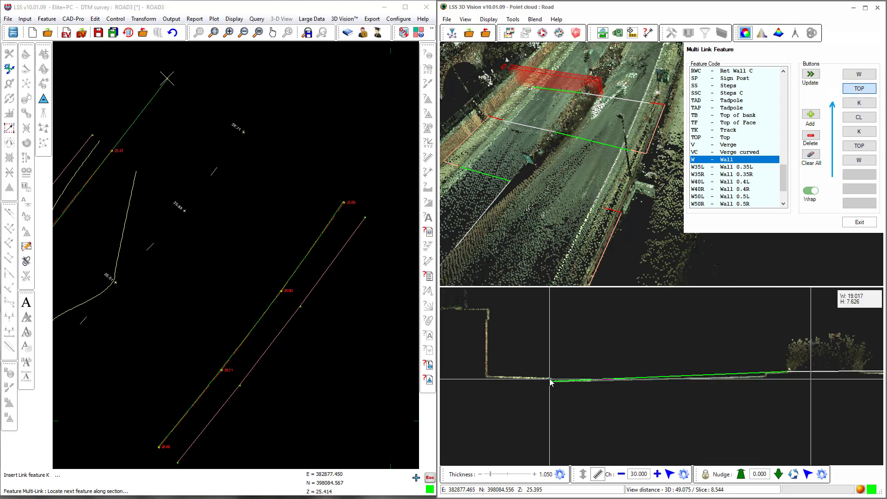
click(489, 378)
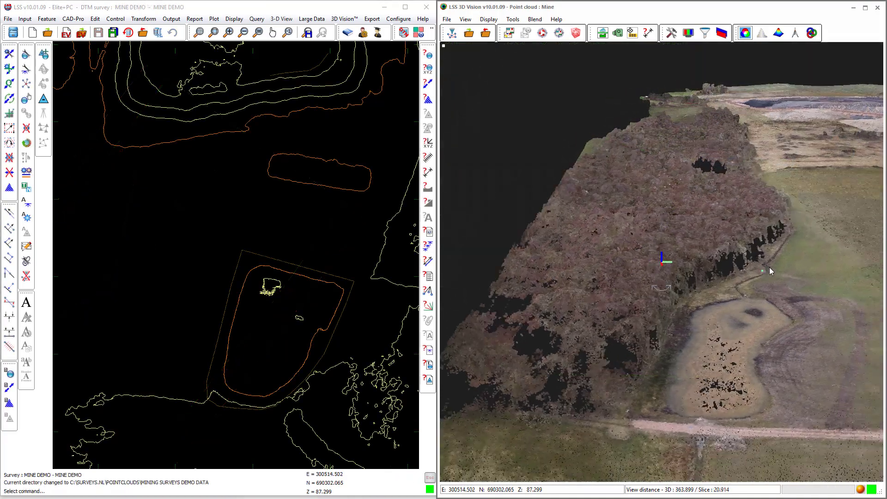
- Start removing point cloud items with the Searchsphere method and turn on the Searchsphere in the 3D view
mouse_move(769, 267)
middle_down()
mouse_move(631, 267)
mouse_move(649, 275)
middle_up()
scroll(647, 277, down, 3)
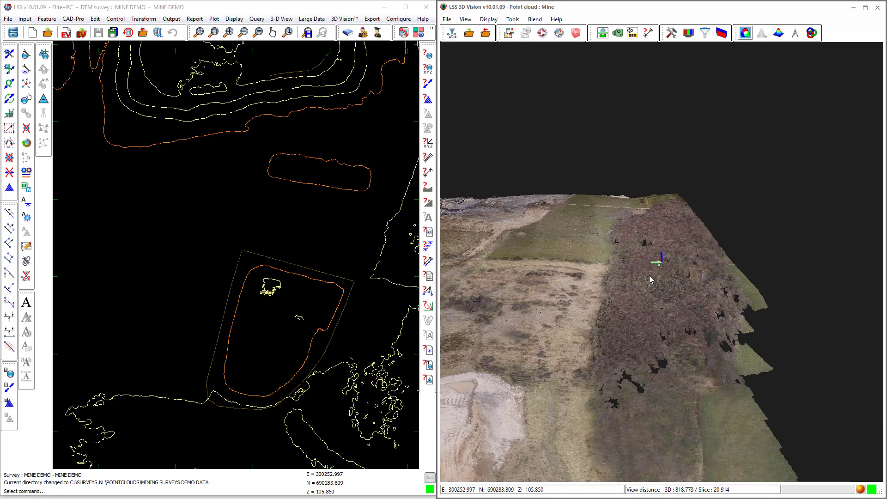
click(344, 19)
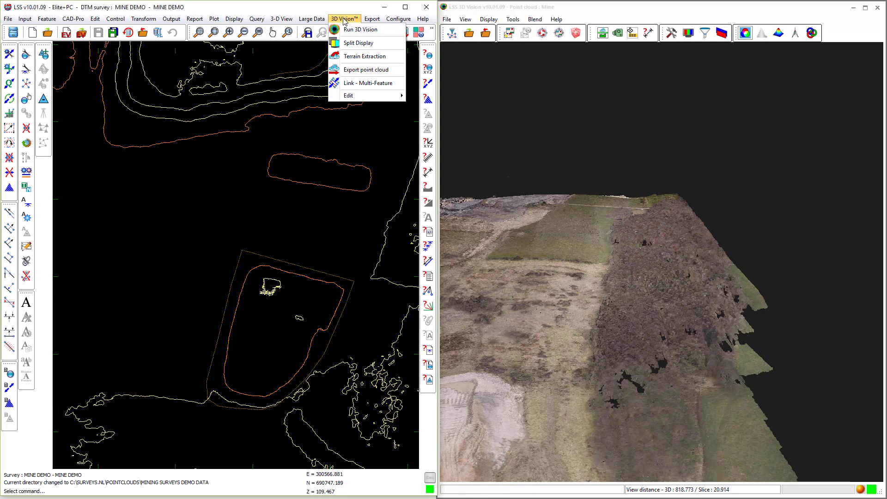
mouse_move(345, 95)
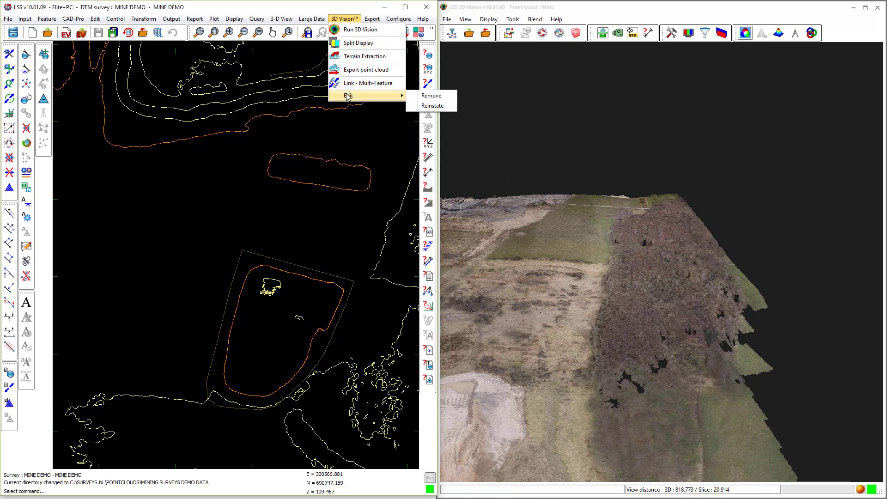
click(429, 96)
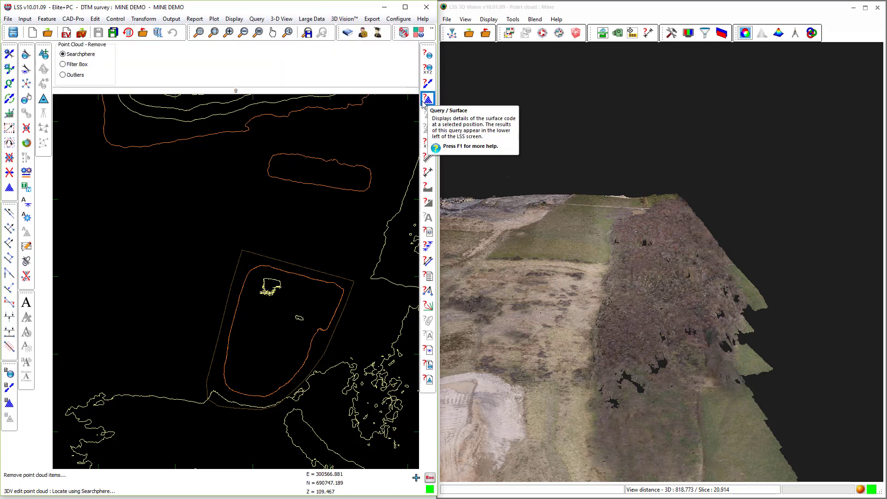
click(860, 489)
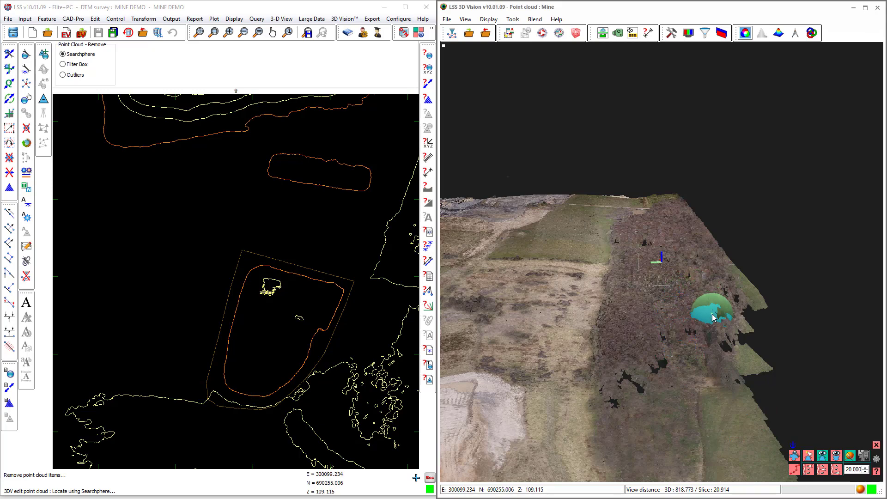
- Remove several spheres of tree points from the wood, accepting the database warning and suppressing it for this session
middle_drag(708, 311, 696, 318)
scroll(610, 294, up, 4)
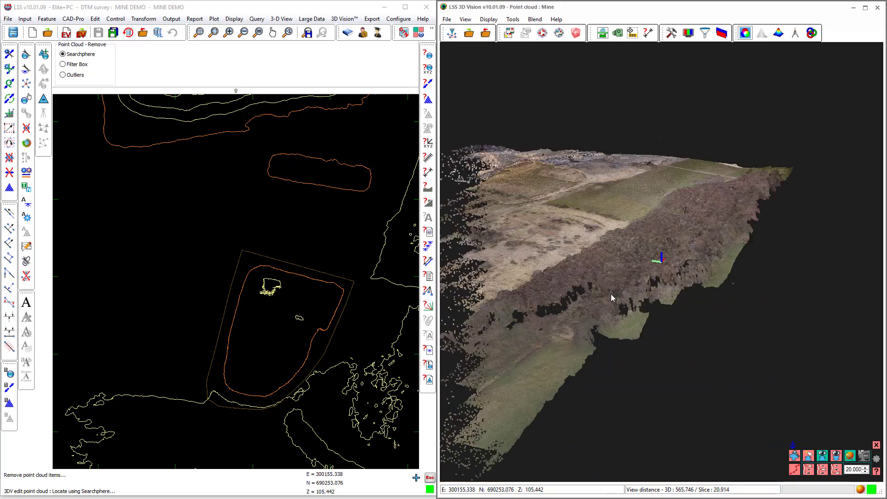
scroll(615, 280, up, 2)
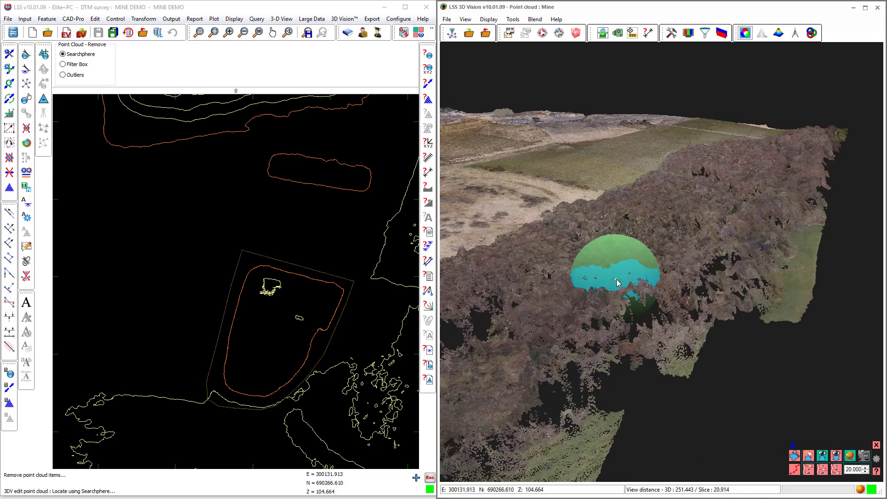
middle_drag(616, 279, 636, 271)
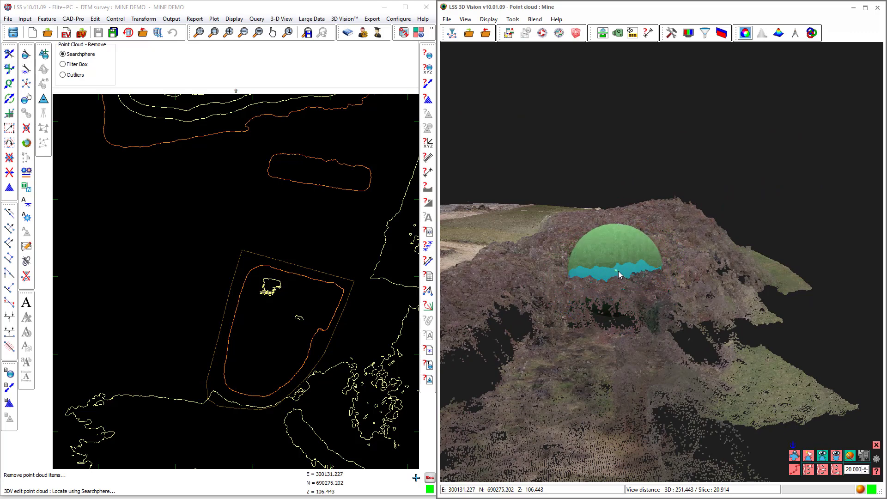
click(653, 286)
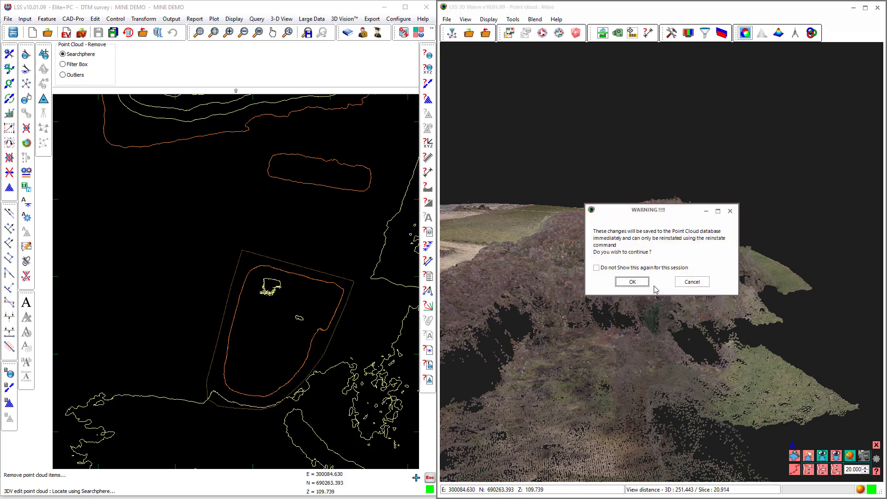
click(596, 268)
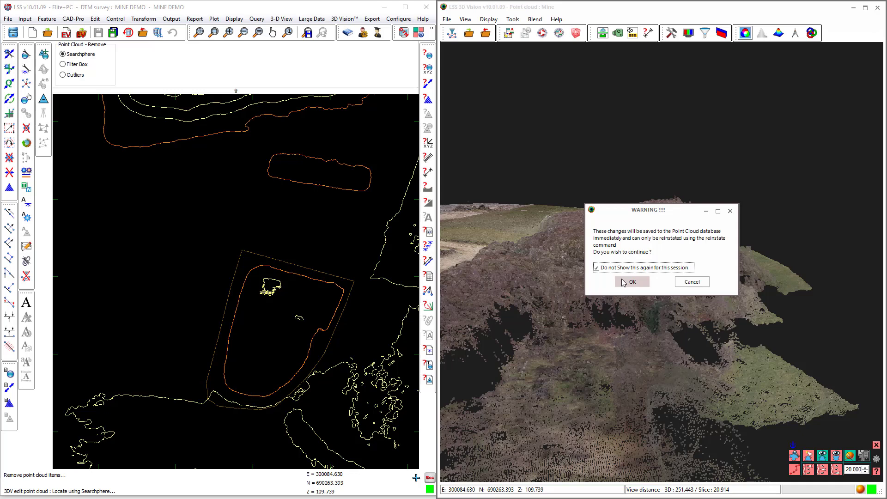
click(621, 280)
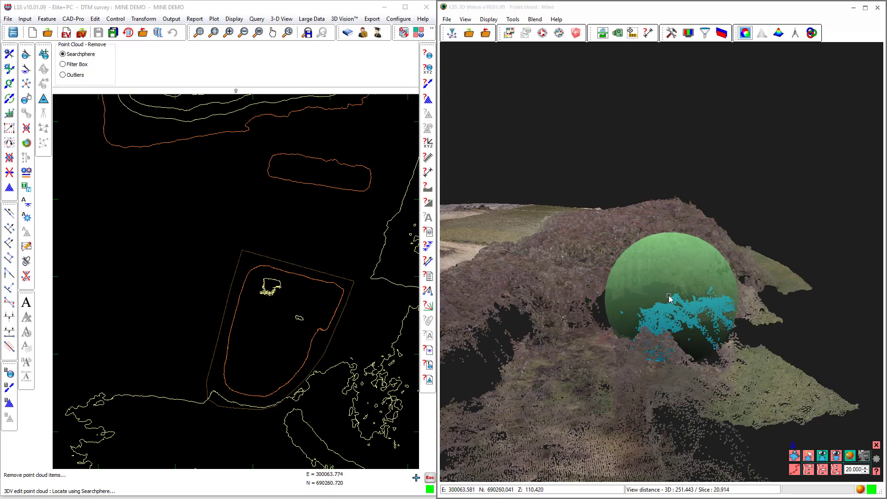
click(669, 296)
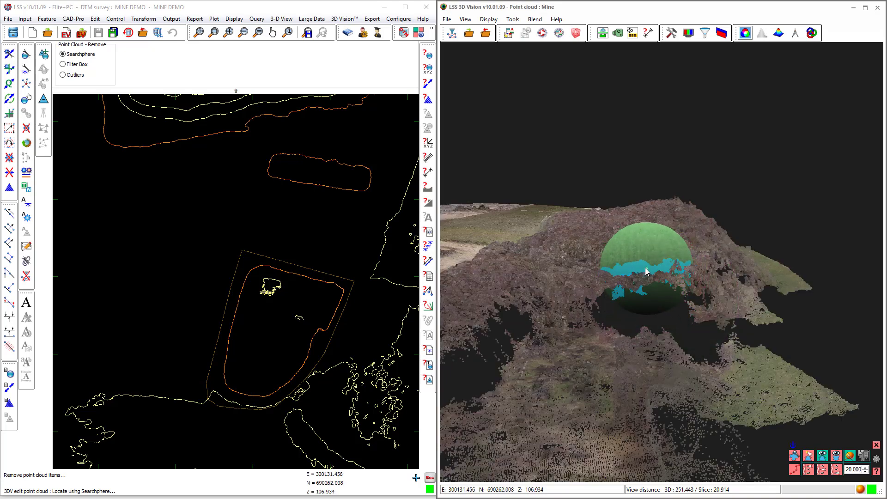
click(643, 272)
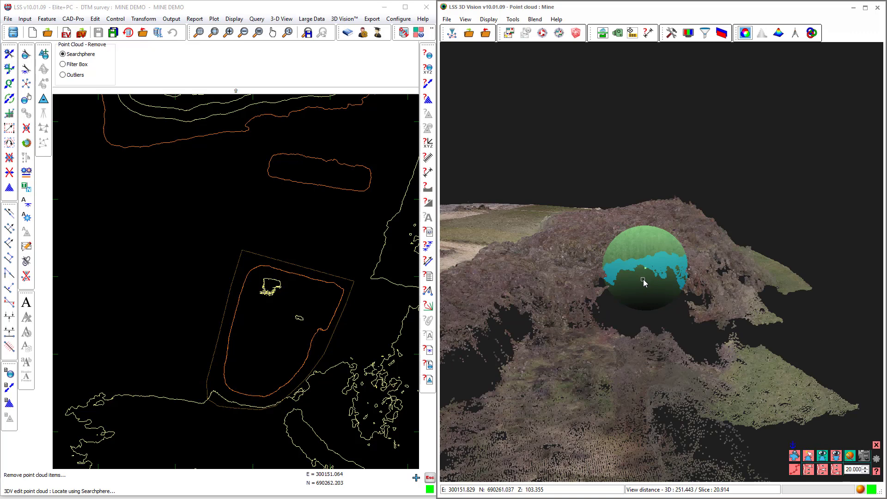
right_click(643, 279)
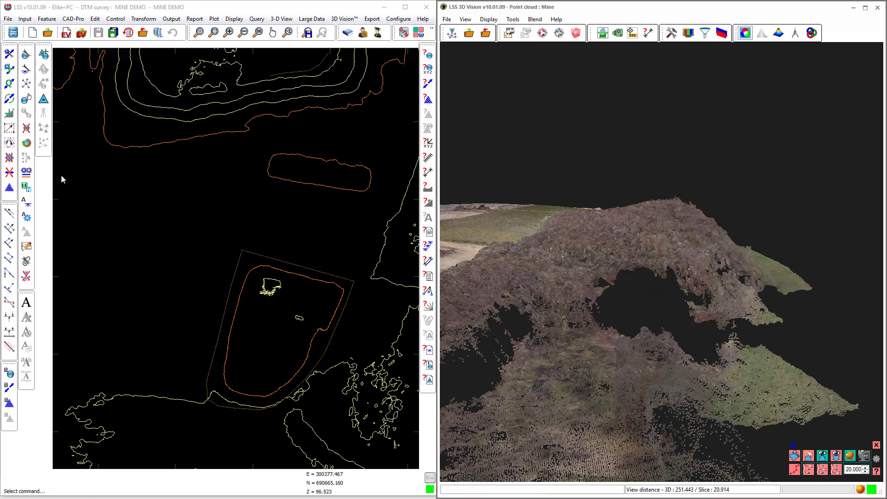
- Reinstate the removed tree points, shown in white, by placing the Searchsphere over each remaining patch in the wood
click(343, 19)
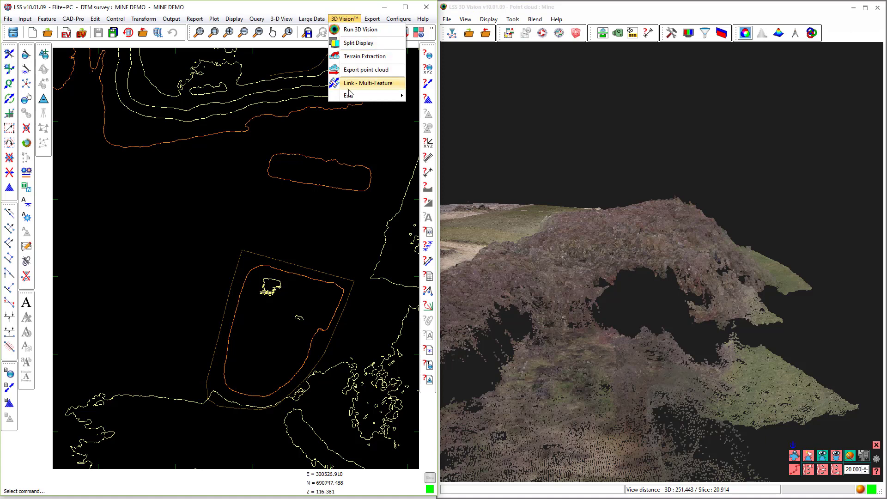
mouse_move(347, 95)
click(426, 106)
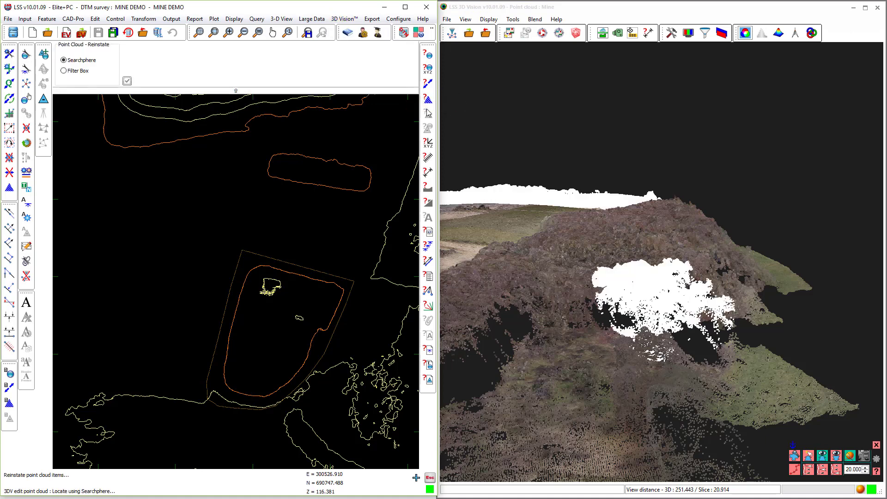
click(647, 298)
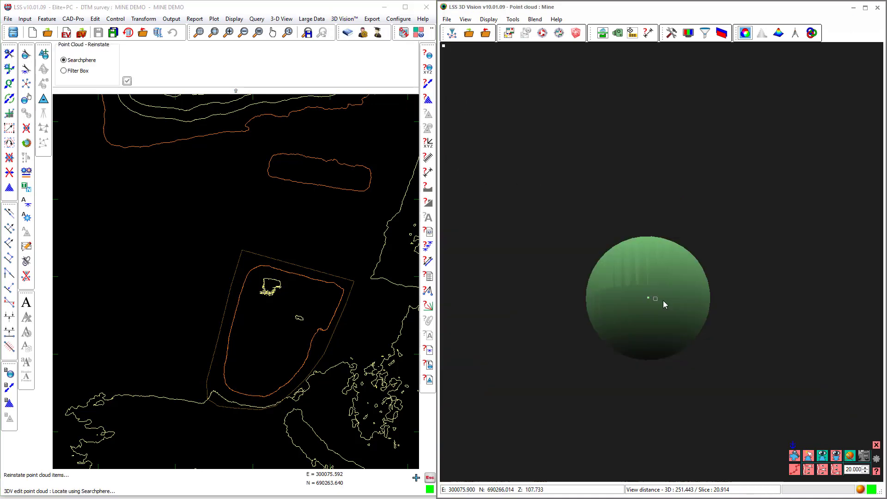
click(678, 309)
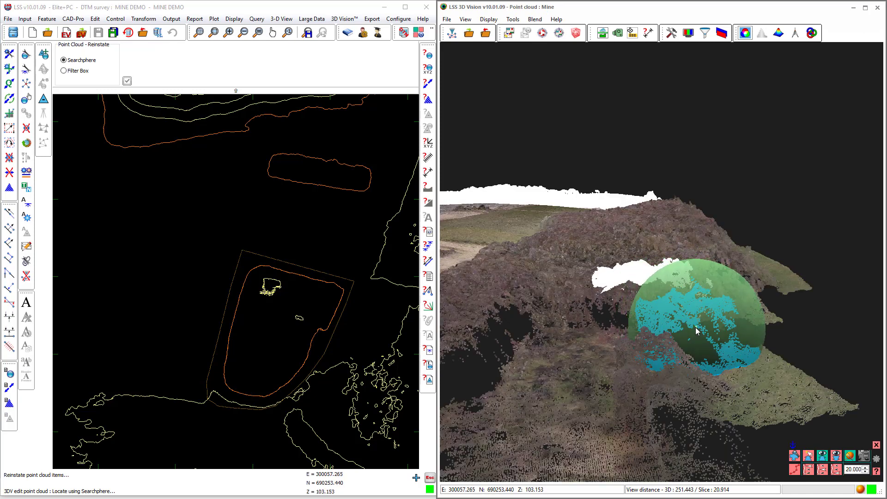
click(658, 282)
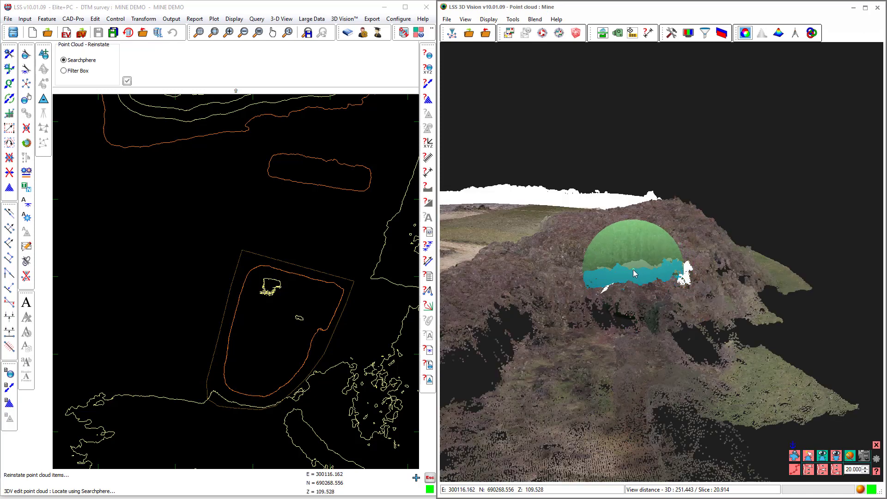
click(627, 272)
click(611, 284)
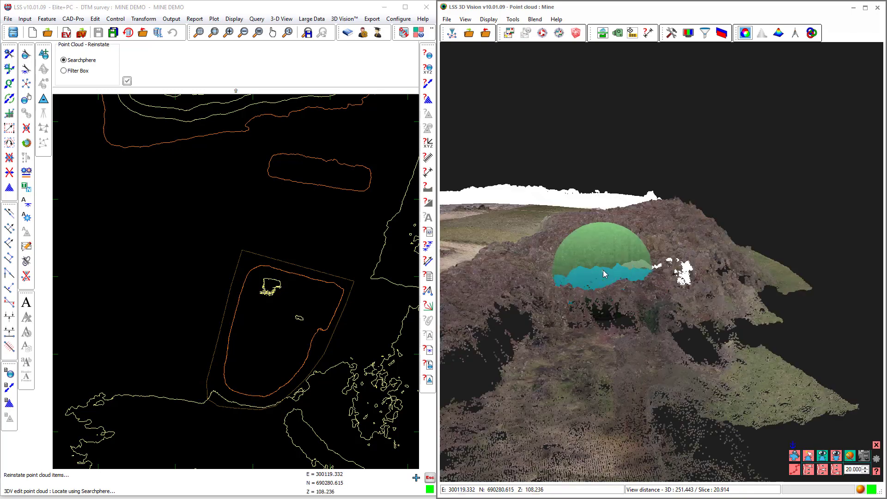
click(605, 268)
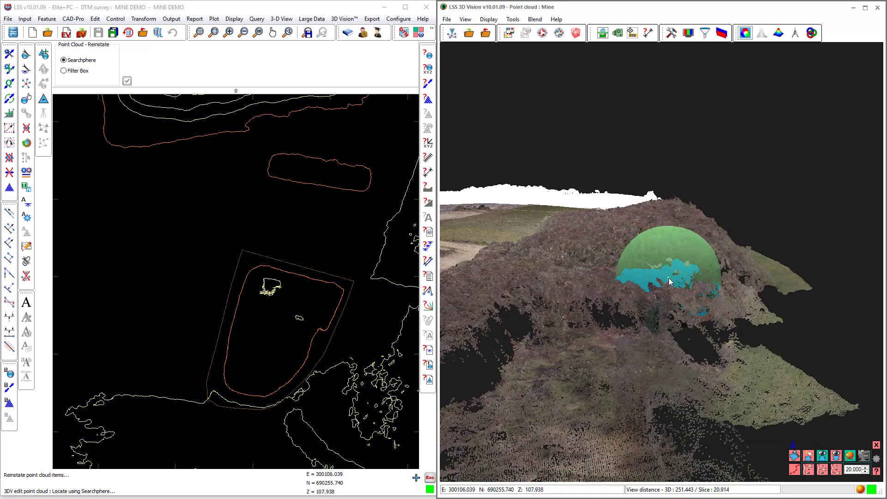
click(668, 278)
click(667, 265)
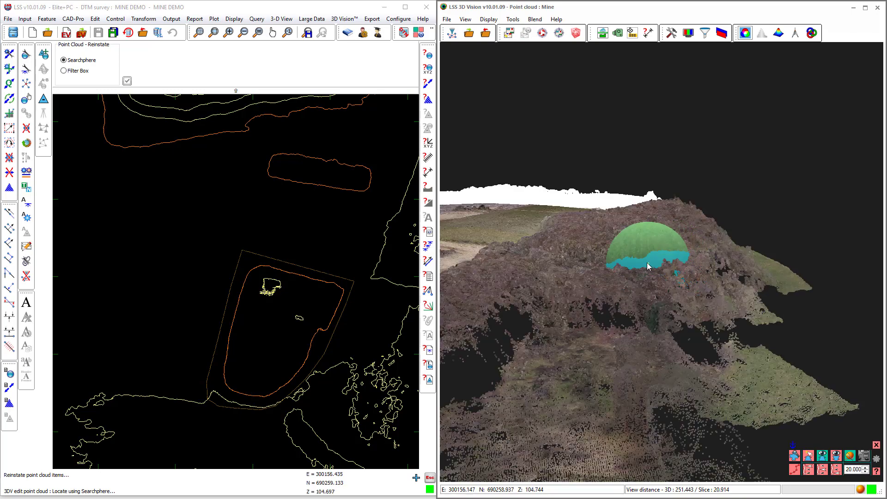
scroll(638, 259, up, 5)
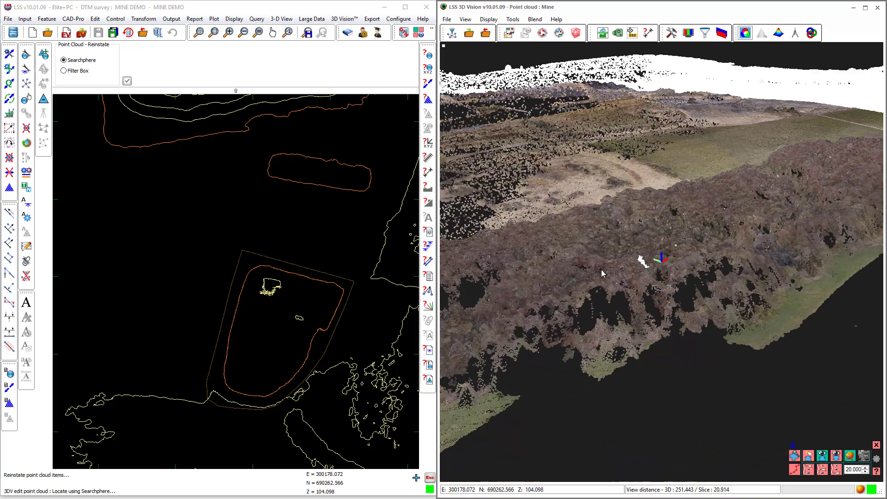
drag(549, 265, 601, 263)
click(641, 263)
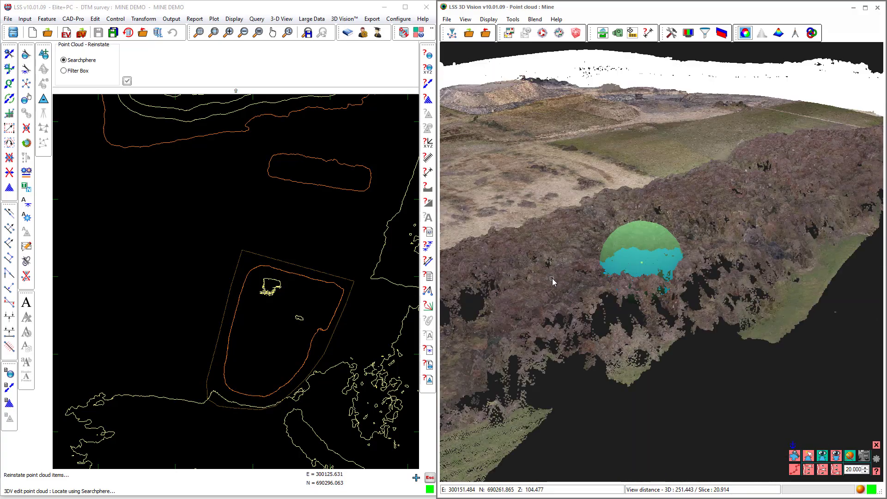
- Start removing point cloud items with the Filter Box method
scroll(573, 278, up, 4)
scroll(585, 277, down, 4)
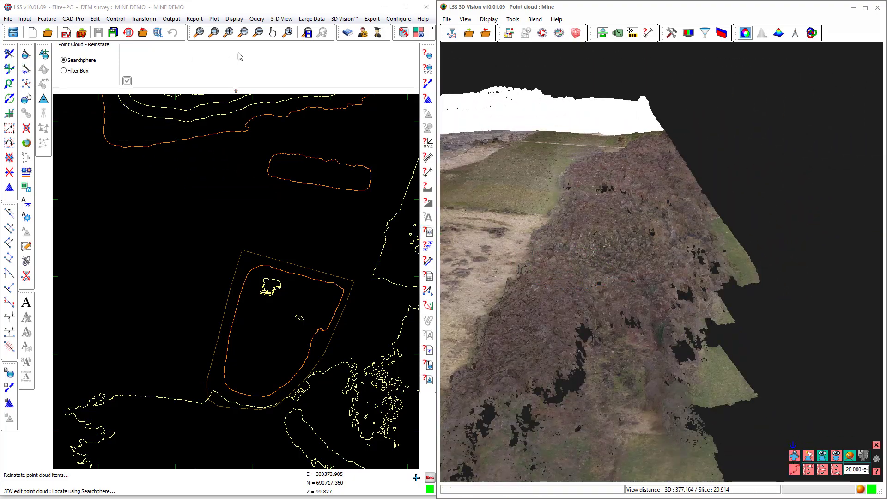
click(347, 20)
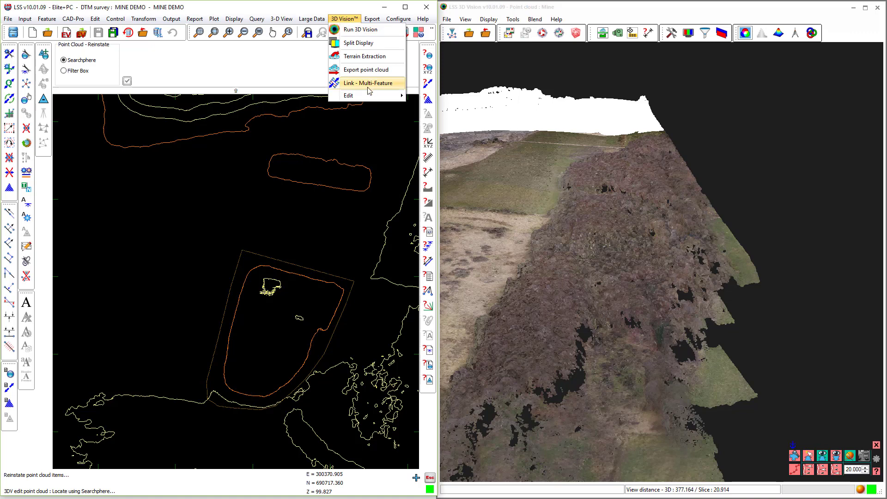
mouse_move(367, 96)
click(430, 96)
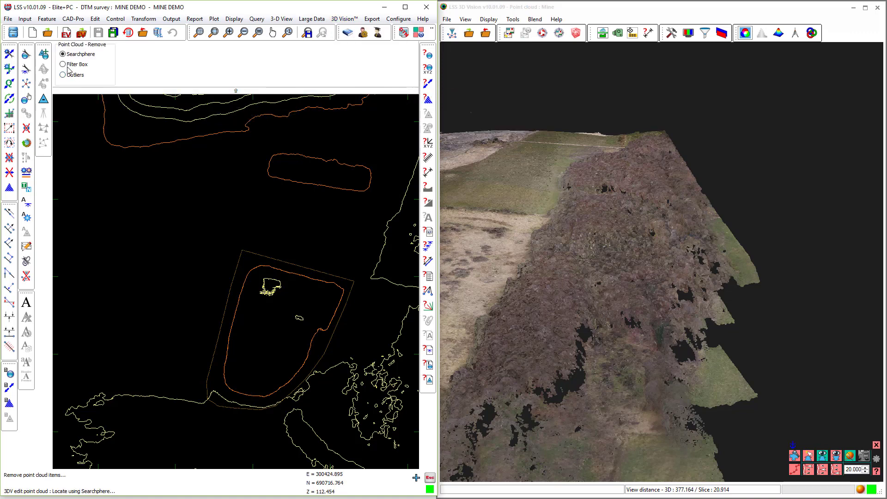
click(63, 64)
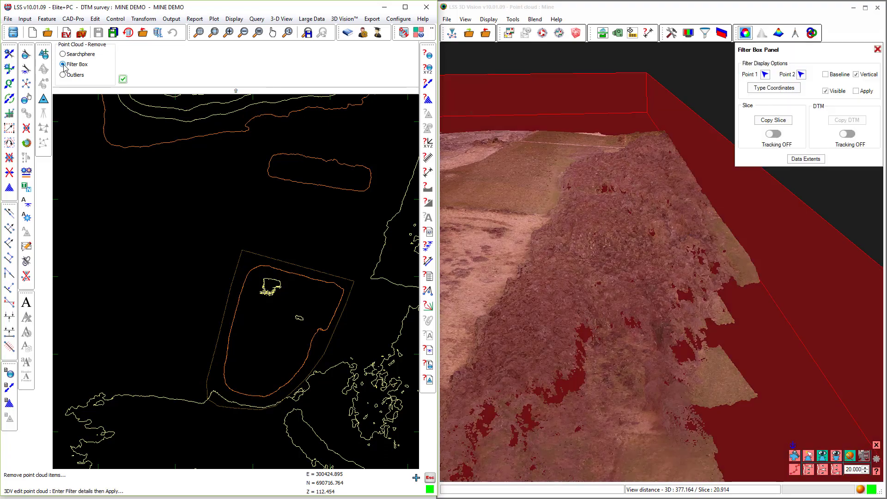
- Define the filter box by digitising Point 1 at the far end of the wood and Point 2 on the grass beyond its near end
scroll(697, 254, down, 5)
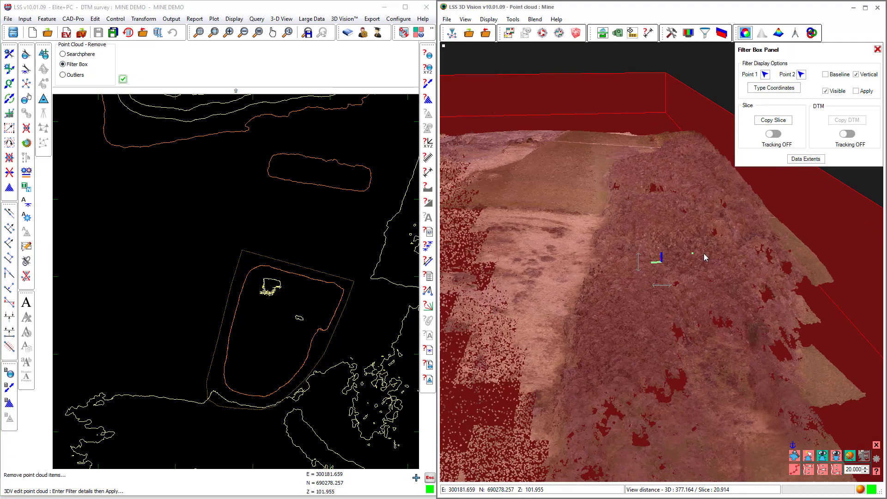
drag(696, 237, 639, 283)
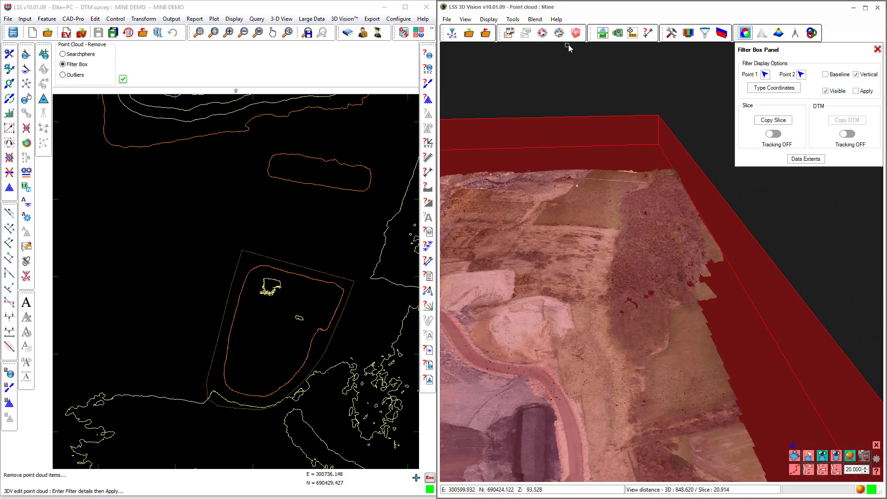
click(765, 75)
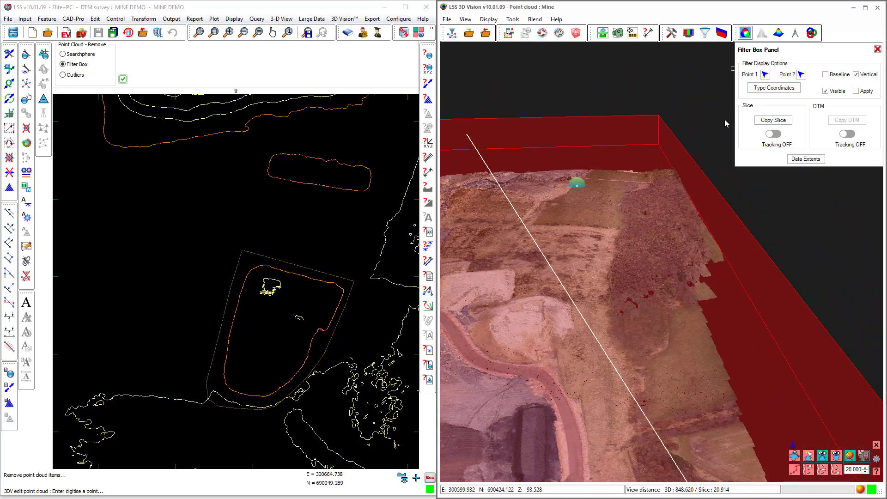
click(658, 172)
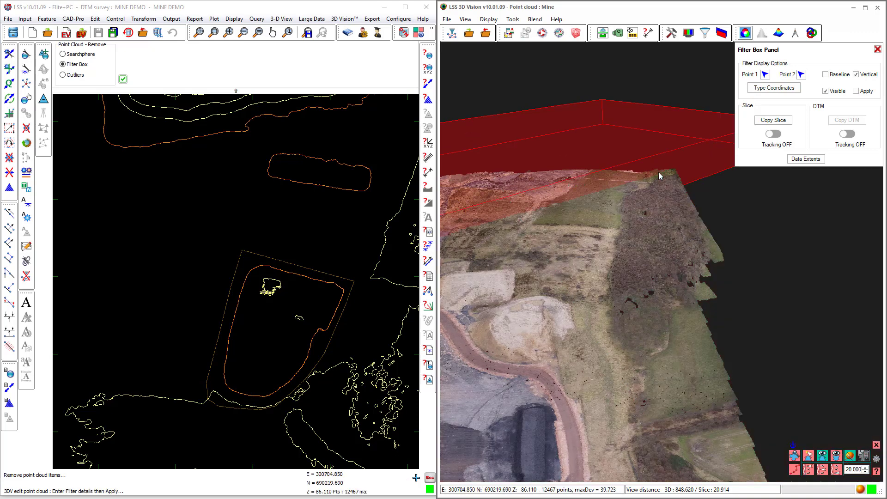
click(801, 74)
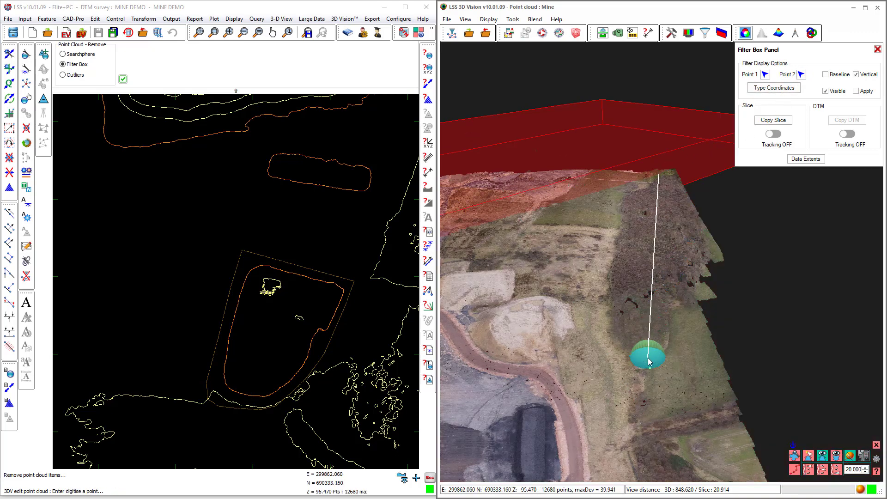
click(648, 358)
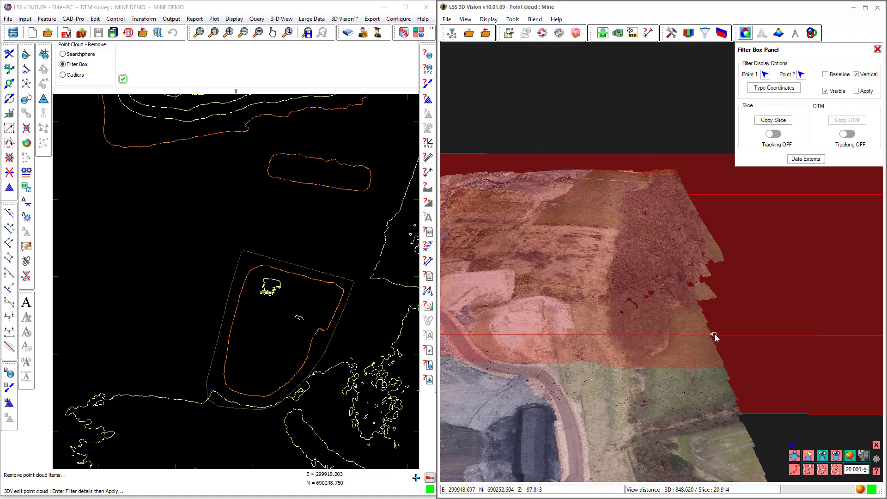
drag(713, 337, 637, 314)
scroll(691, 327, down, 5)
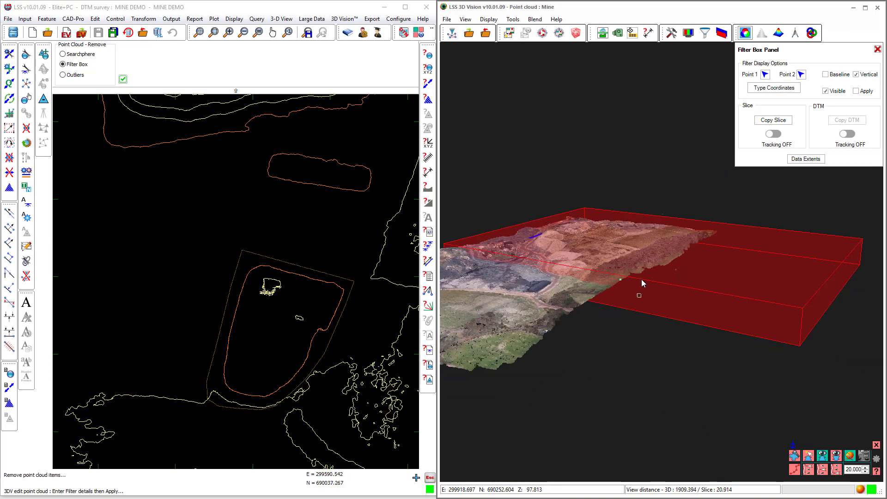
- Enable face adjustment on the filter box and move its outer, quarry-side and end faces until it closely encloses the wood
click(577, 36)
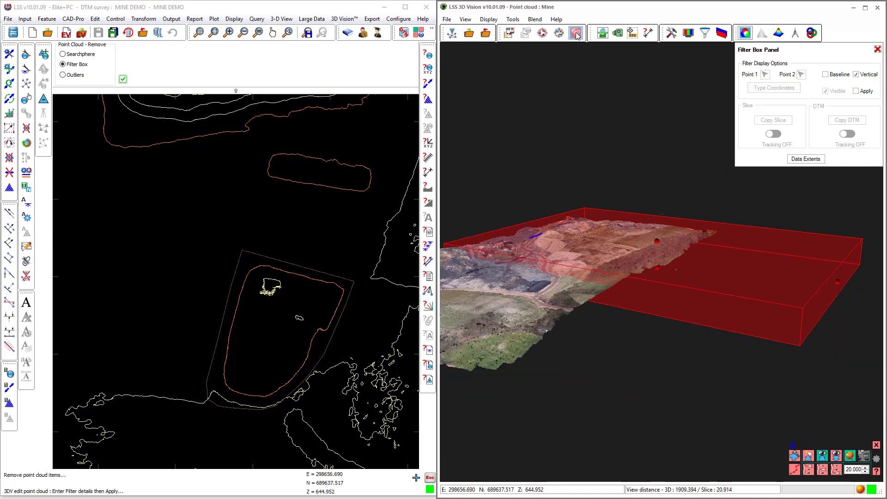
drag(838, 282, 680, 286)
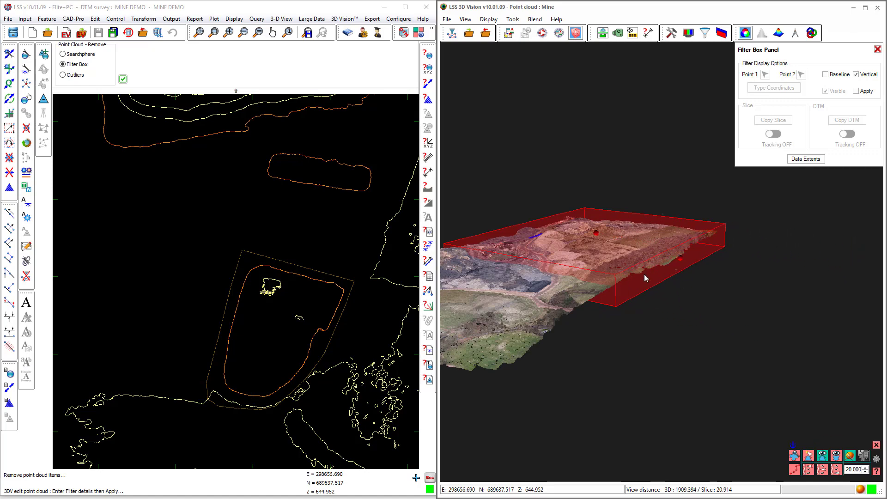
drag(611, 273, 690, 272)
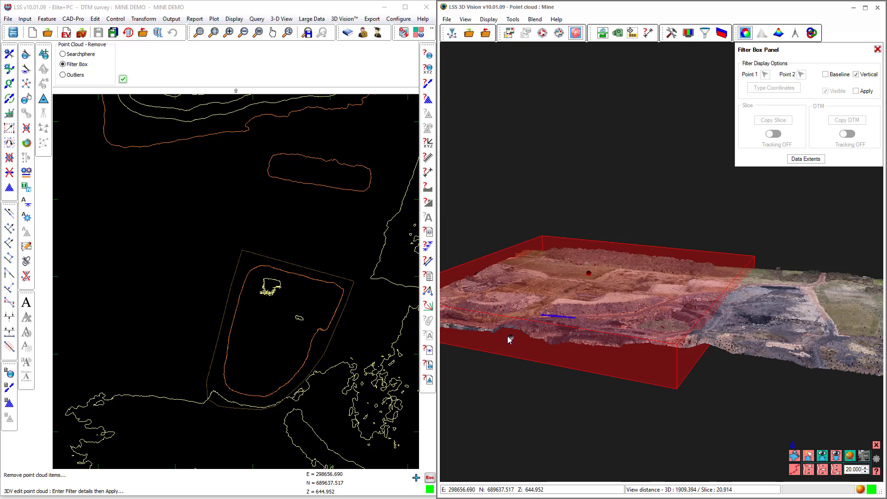
drag(509, 338, 616, 256)
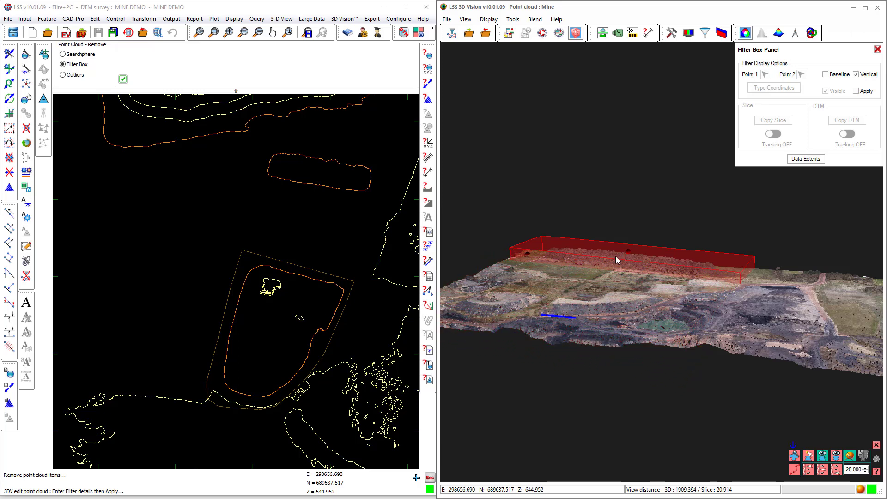
mouse_move(704, 278)
mouse_down()
mouse_move(649, 295)
mouse_move(611, 351)
mouse_move(621, 338)
mouse_move(624, 280)
mouse_up()
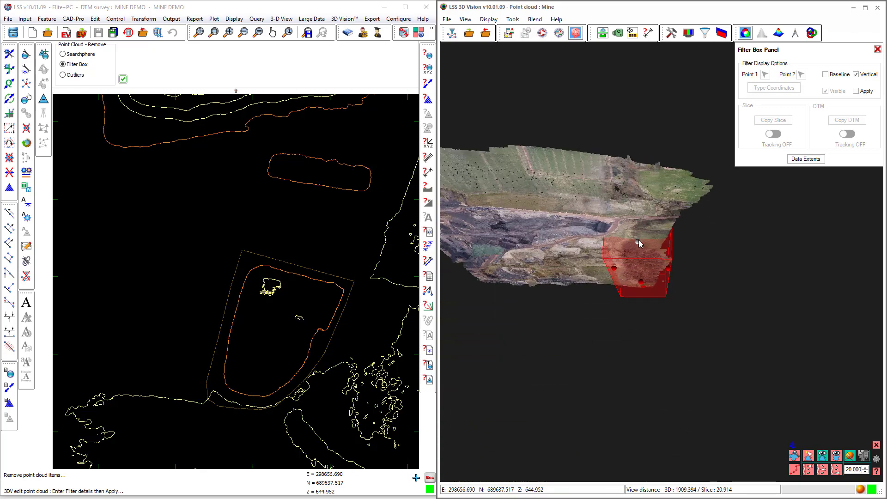
drag(638, 239, 650, 210)
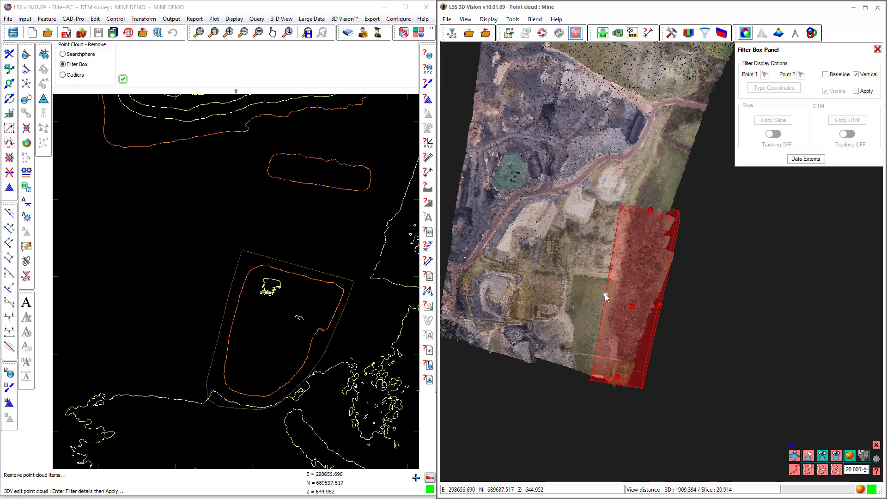
drag(607, 297, 609, 254)
scroll(614, 253, up, 5)
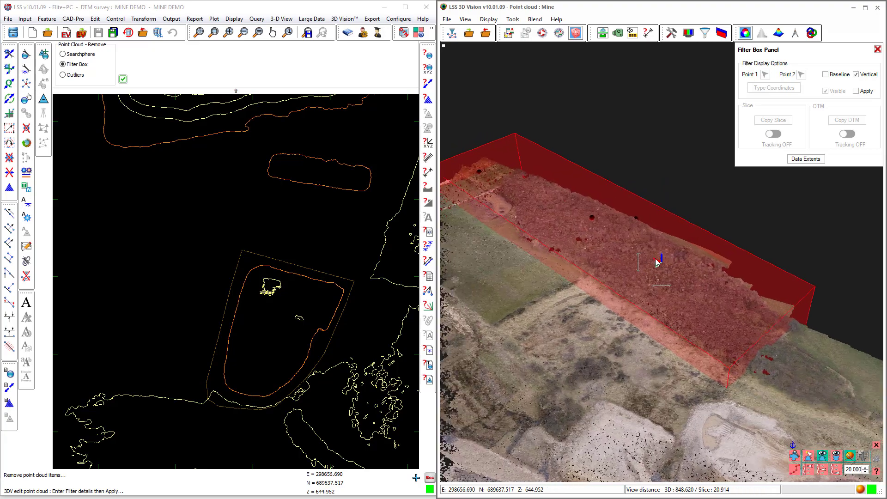
- Try the filter box's Apply option and its Baseline option, switching each one off again
click(855, 91)
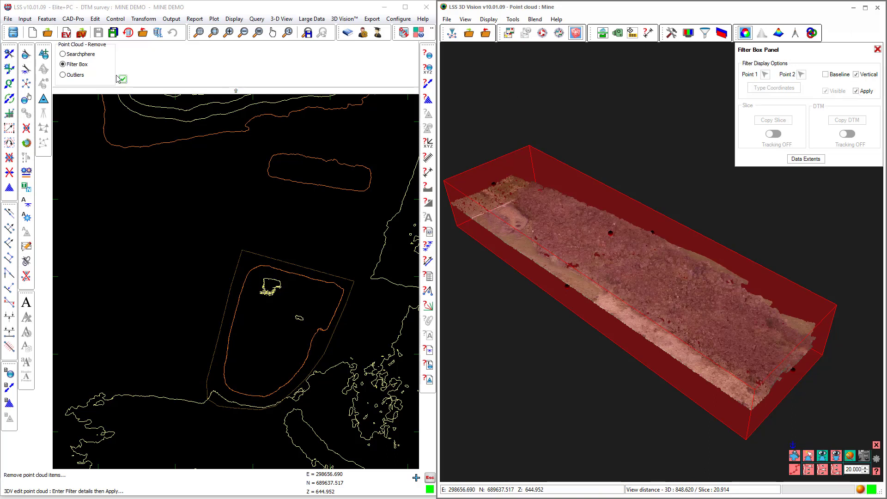
click(856, 91)
drag(747, 295, 646, 272)
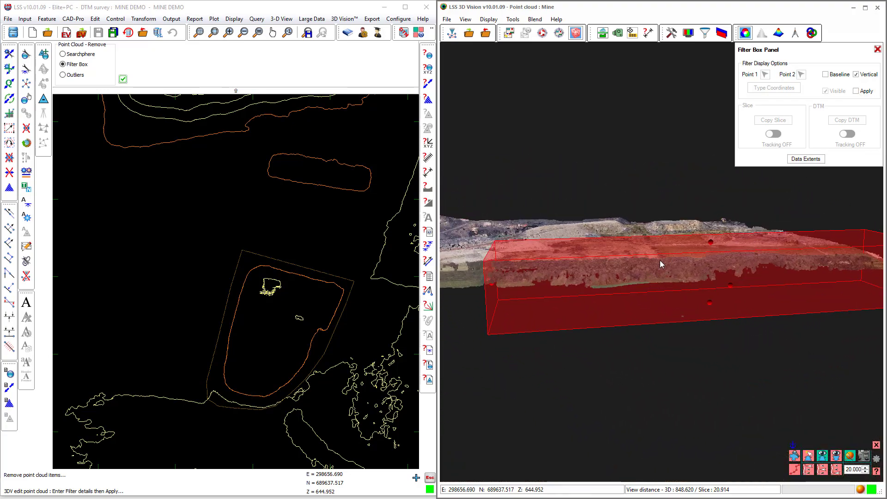
click(826, 75)
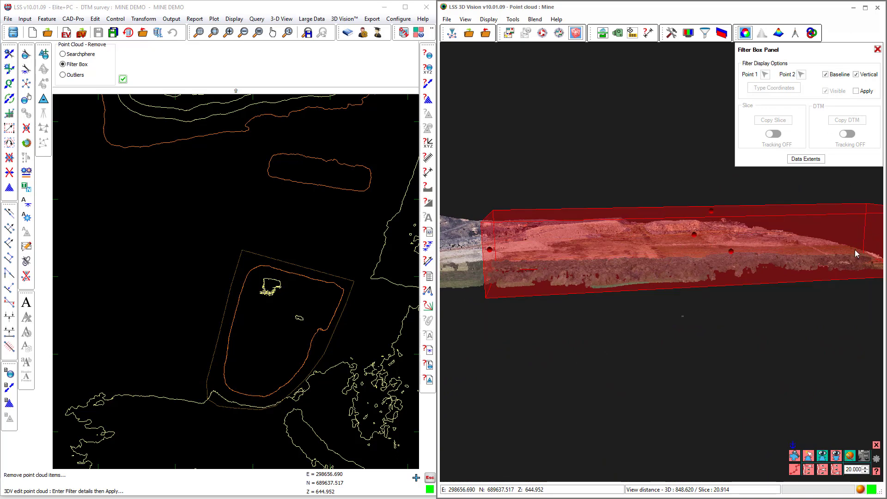
drag(856, 253, 833, 265)
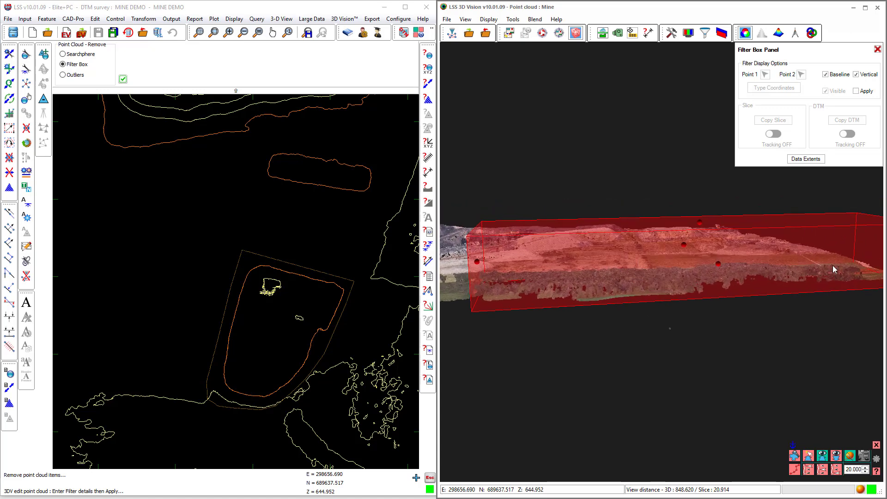
click(825, 75)
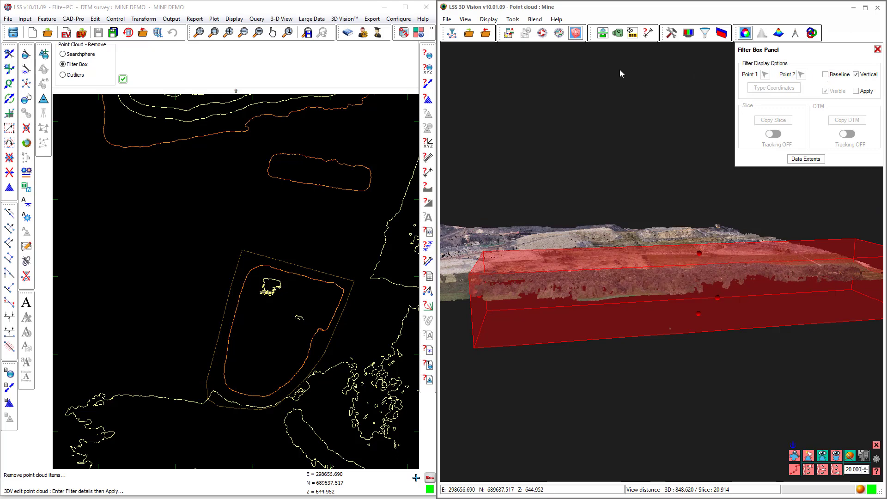
- End the face adjustment and redigitise the filter box's Point 1 on the ground at the end of the wood
click(577, 35)
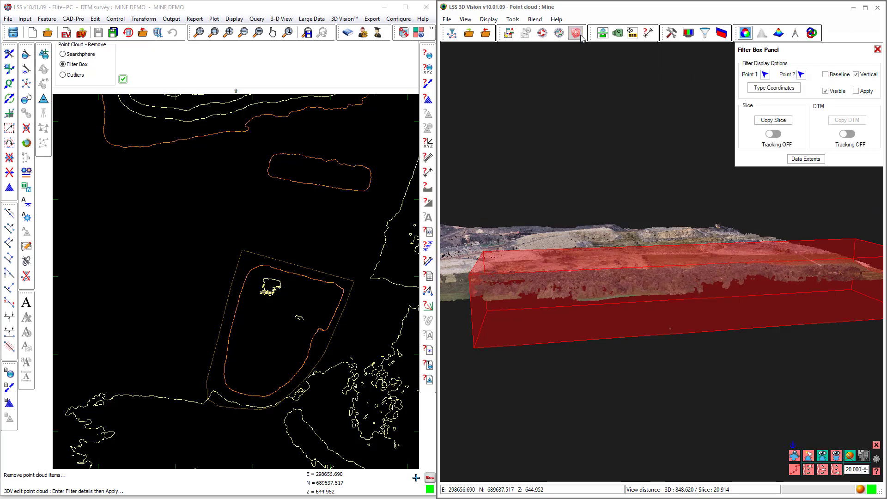
click(765, 74)
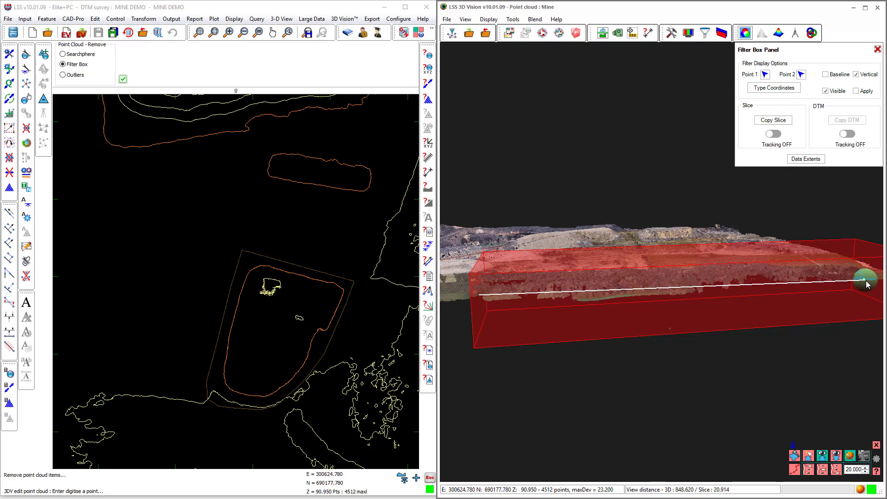
click(866, 283)
middle_drag(867, 284, 760, 262)
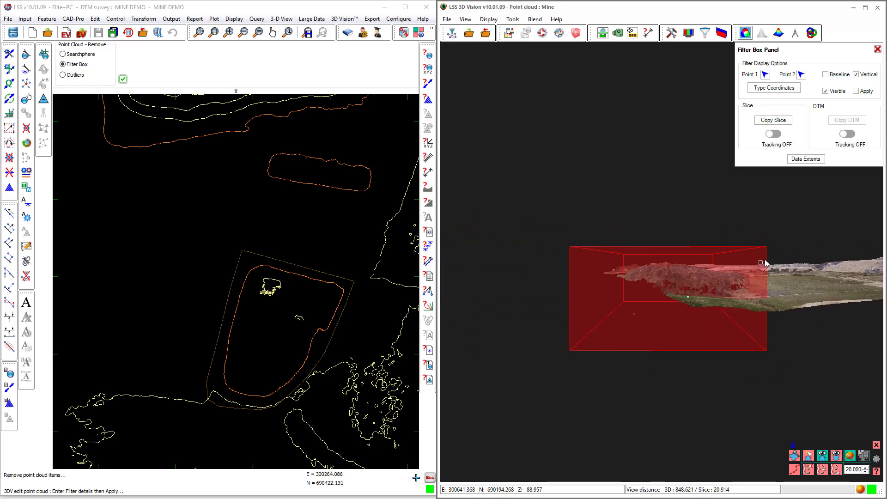
- Try basing the filter box on the level of the redigitised point, and return it to a box without a baseline
click(826, 75)
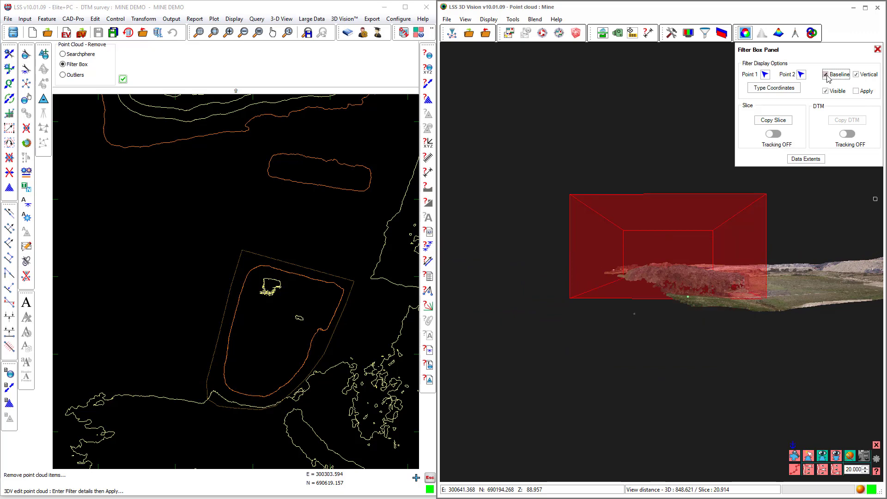
click(826, 75)
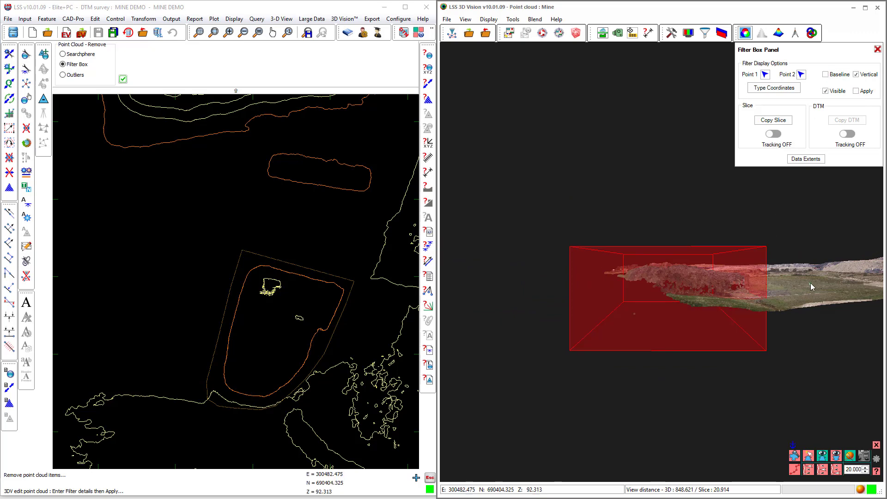
middle_drag(811, 281, 831, 290)
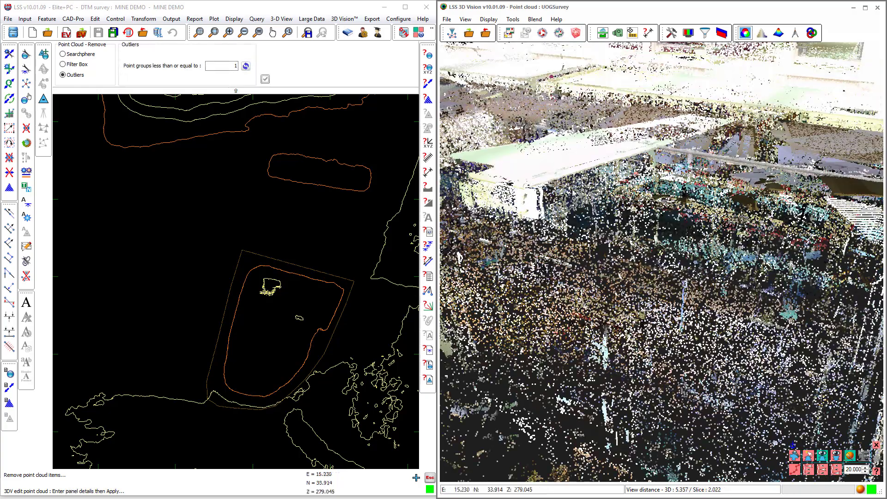
- Set the outlier point group limit to 10 for the UOGSurvey cloud and display the report of outlier boxes
scroll(660, 224, up, 5)
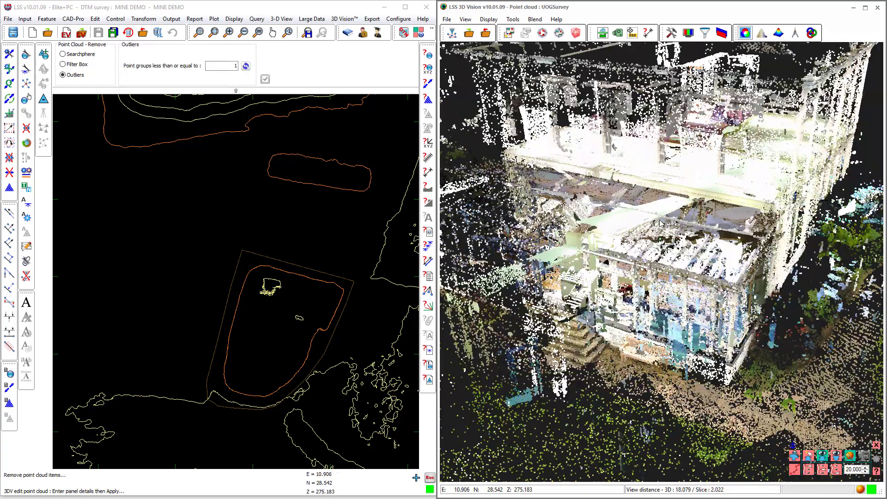
scroll(660, 224, down, 5)
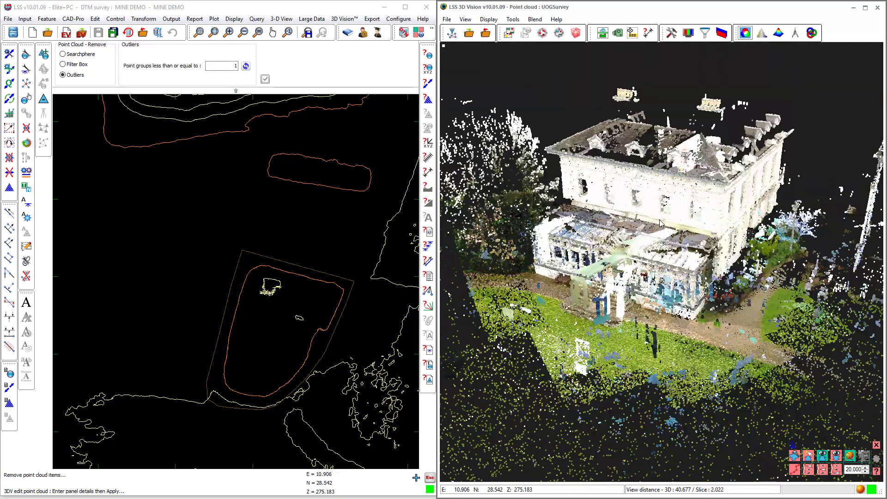
middle_drag(686, 215, 600, 206)
scroll(755, 207, down, 5)
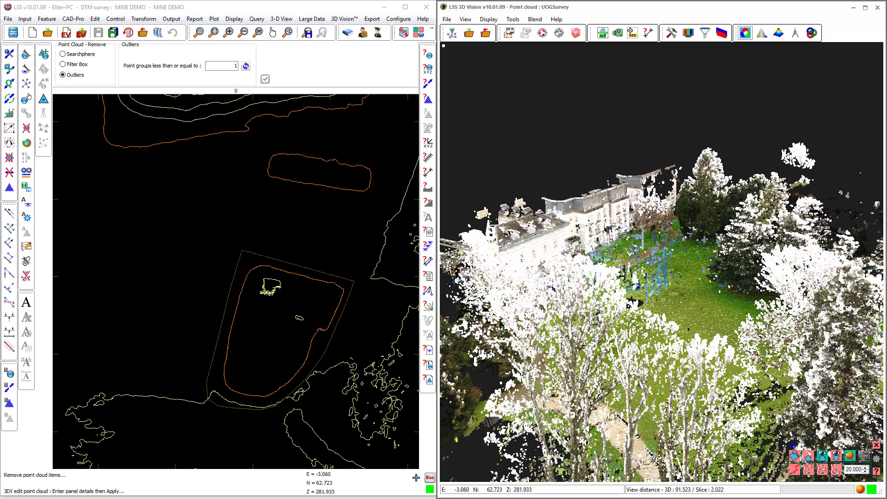
click(226, 66)
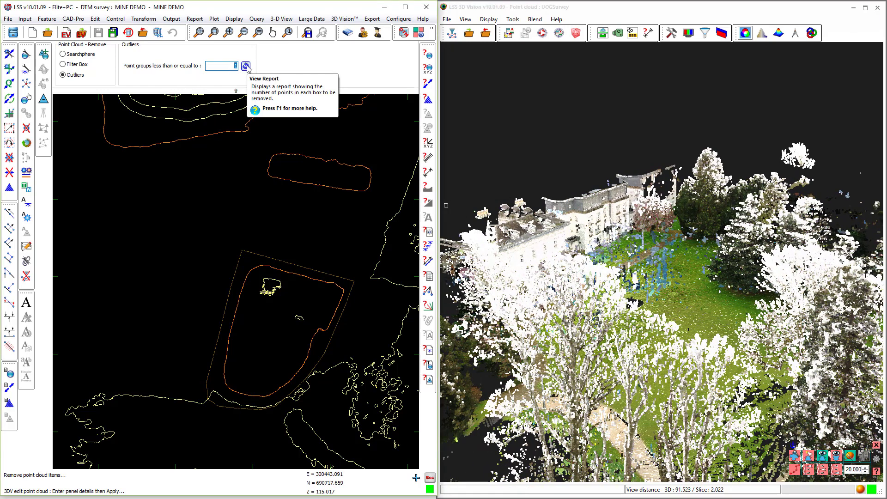
click(247, 66)
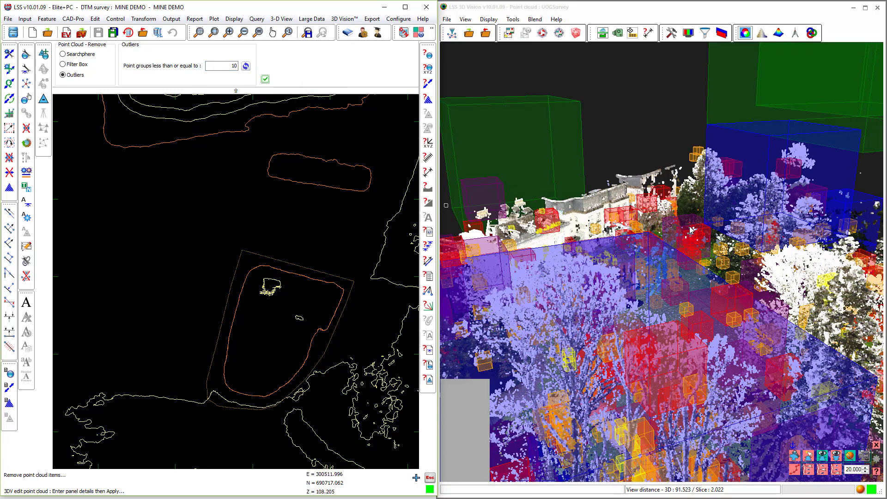
drag(692, 229, 634, 235)
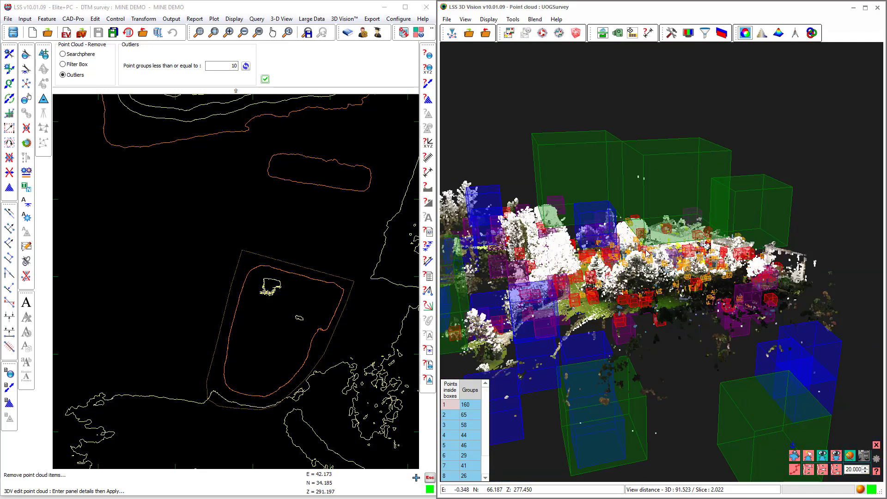
- Set the outlier point group limit to 5 and refresh the outlier report
double_click(229, 66)
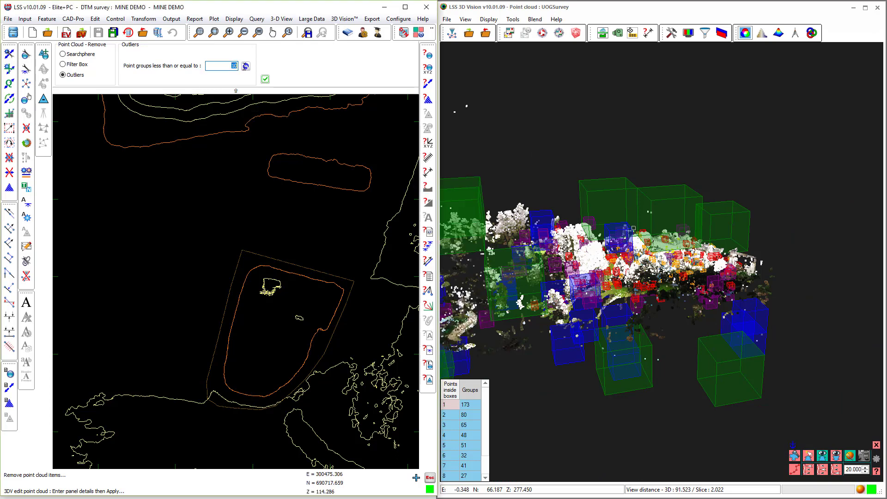
click(245, 67)
click(245, 66)
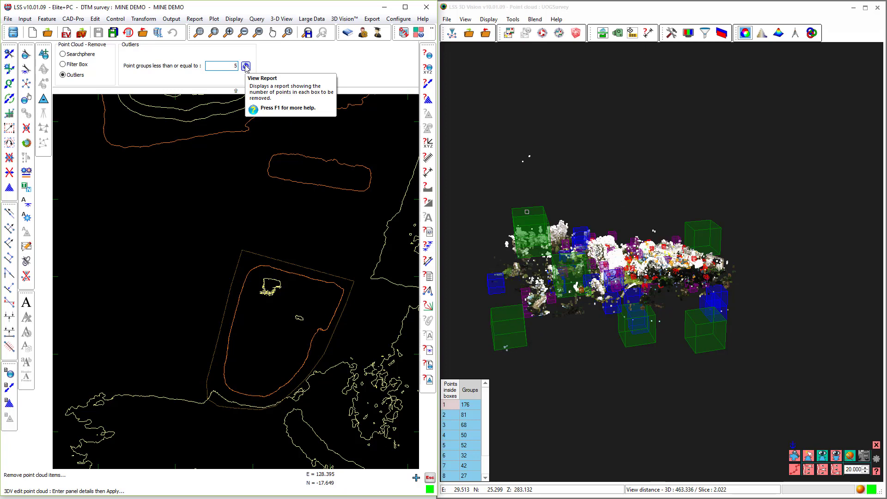
- Examine the coloured outlier boxes around the trees and over the lawn at close range
click(637, 280)
scroll(637, 279, up, 1)
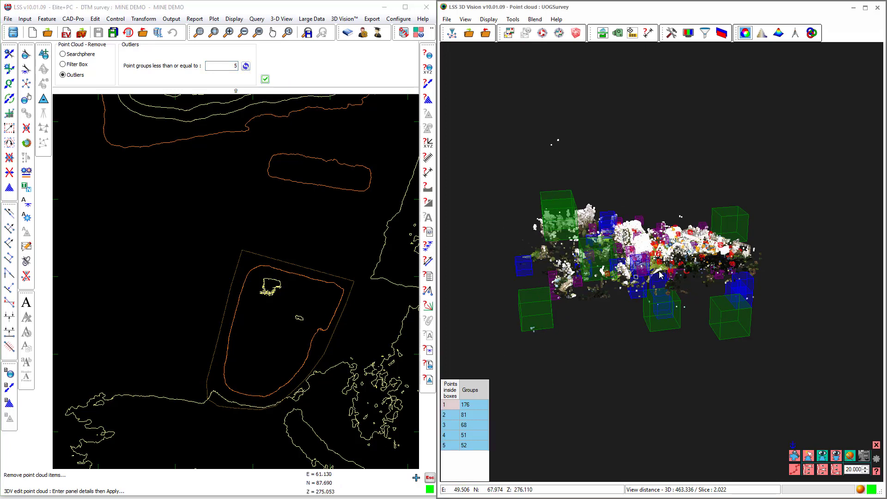
scroll(663, 271, up, 1)
scroll(665, 266, up, 2)
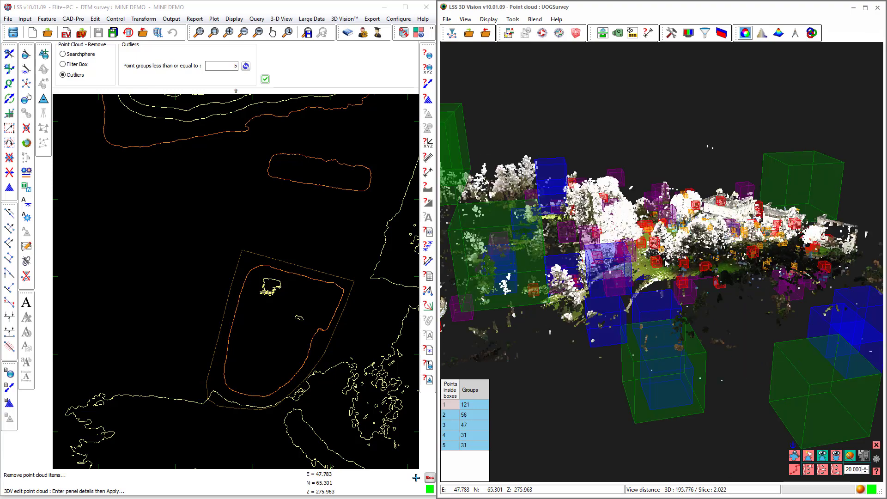
scroll(665, 266, up, 2)
scroll(666, 261, up, 2)
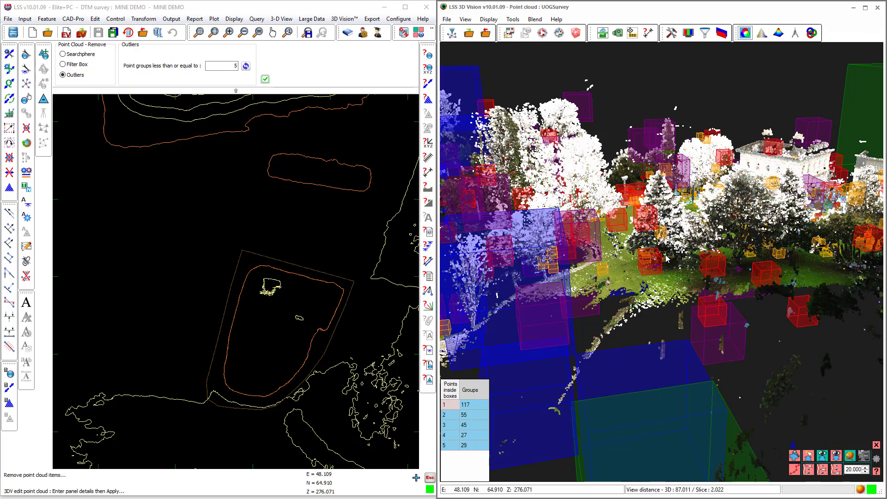
scroll(666, 258, up, 5)
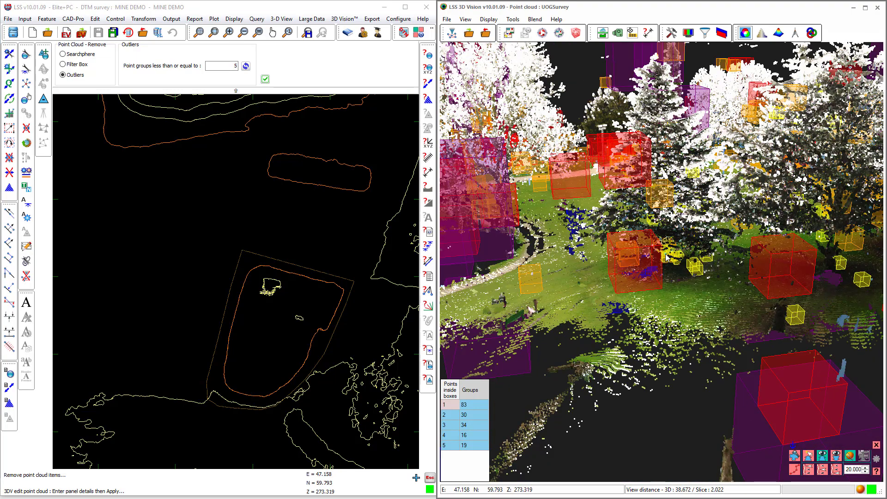
scroll(666, 257, up, 2)
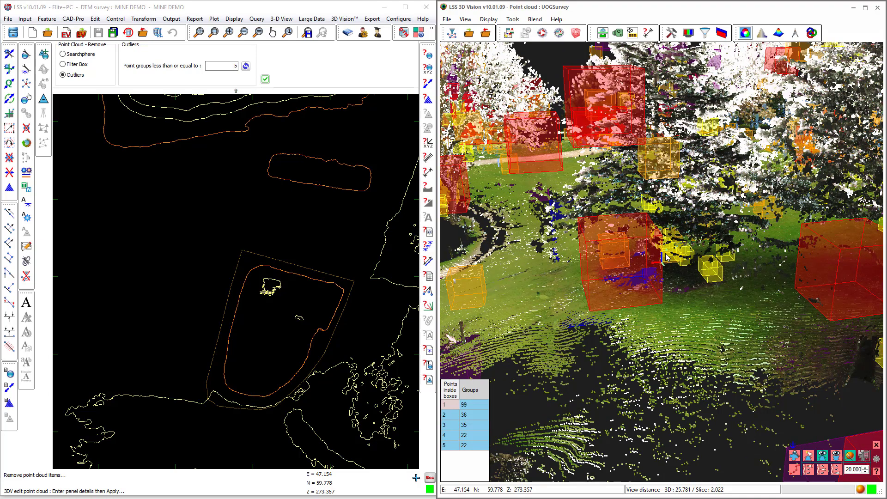
drag(665, 255, 687, 249)
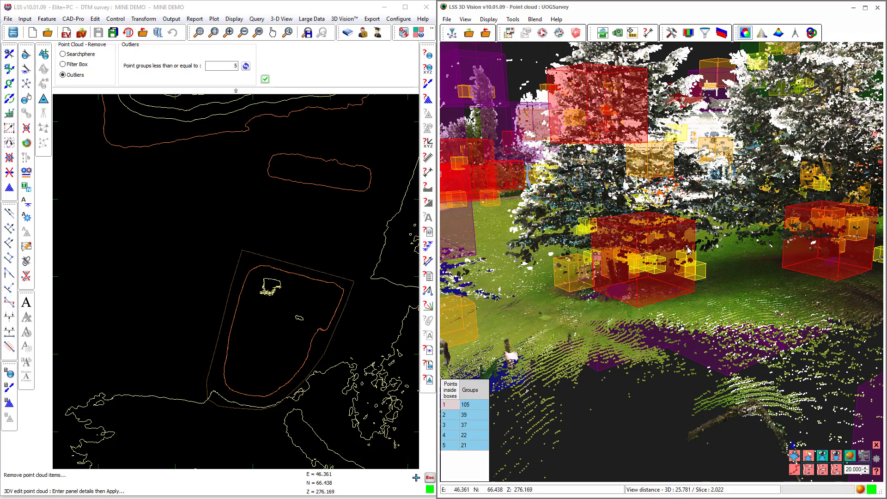